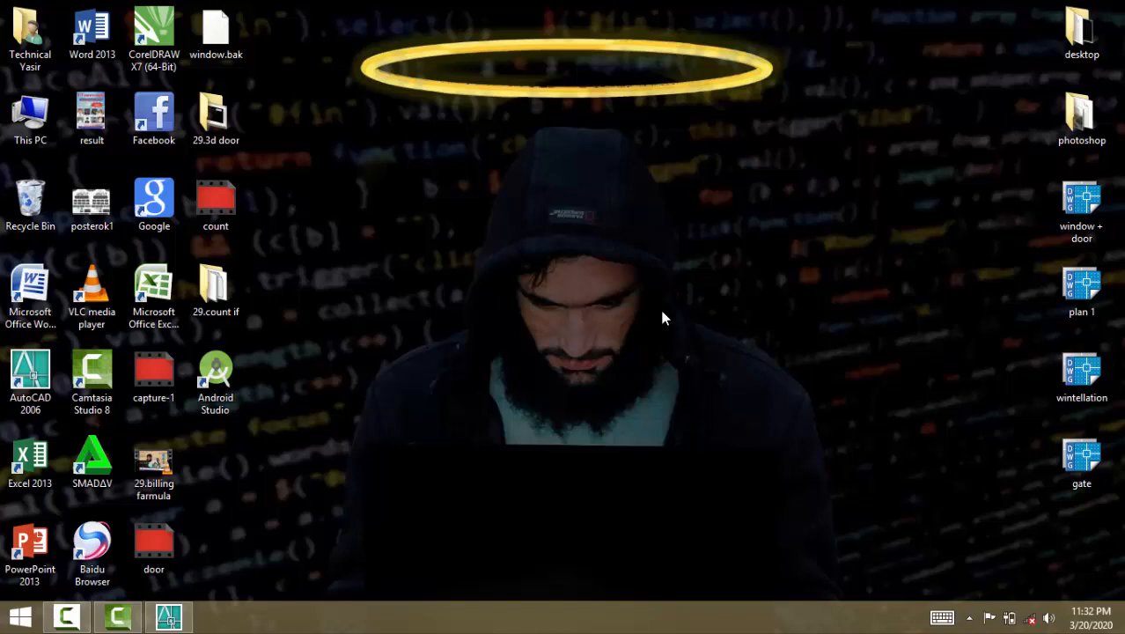
Step: Switch to AutoCAD, turn on layer 0 and make it current, with the Chawkat, Design, Layer4 and Takhta layers turned off
{"action": "left_click", "coordinate": [168, 615]}
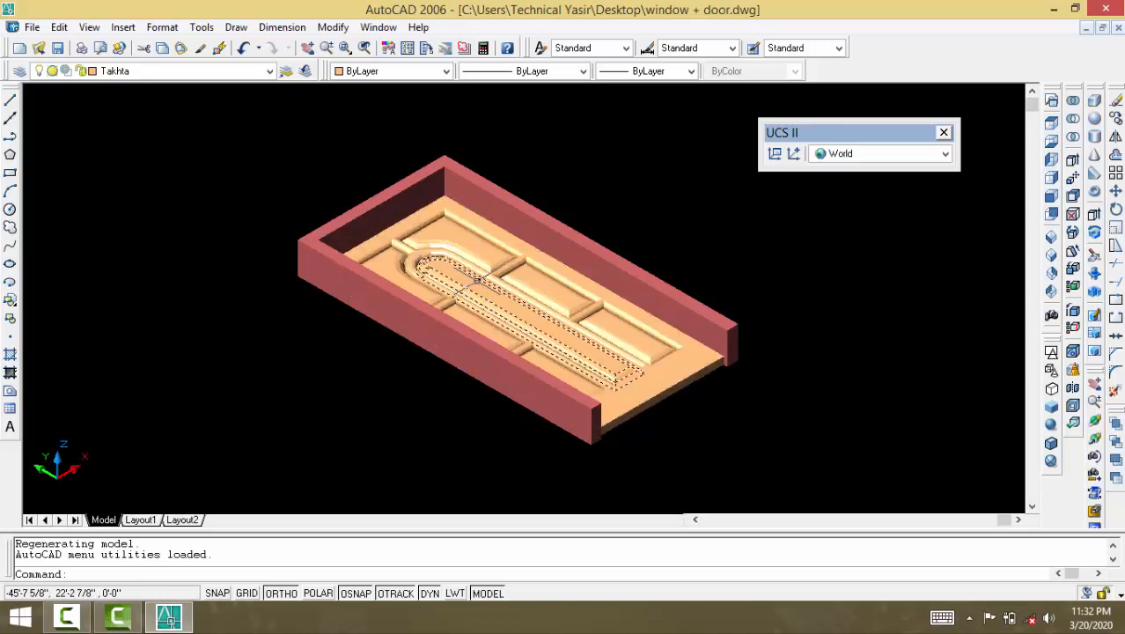
{"action": "scroll", "coordinate": [643, 241], "scroll_direction": "down", "scroll_amount": 4}
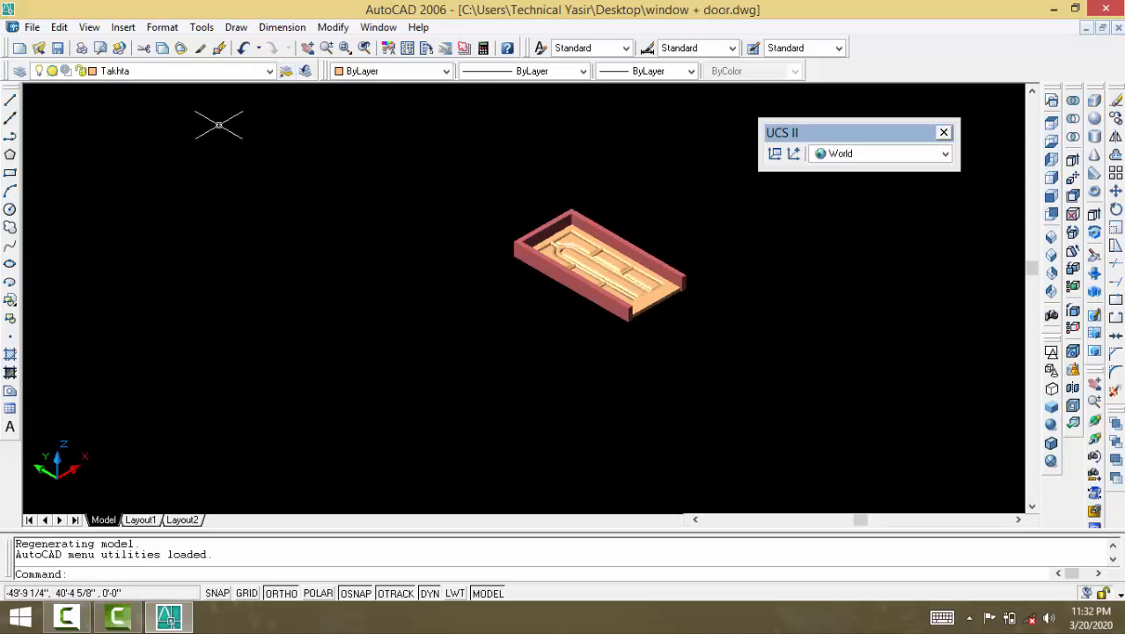
{"action": "left_click", "coordinate": [178, 74]}
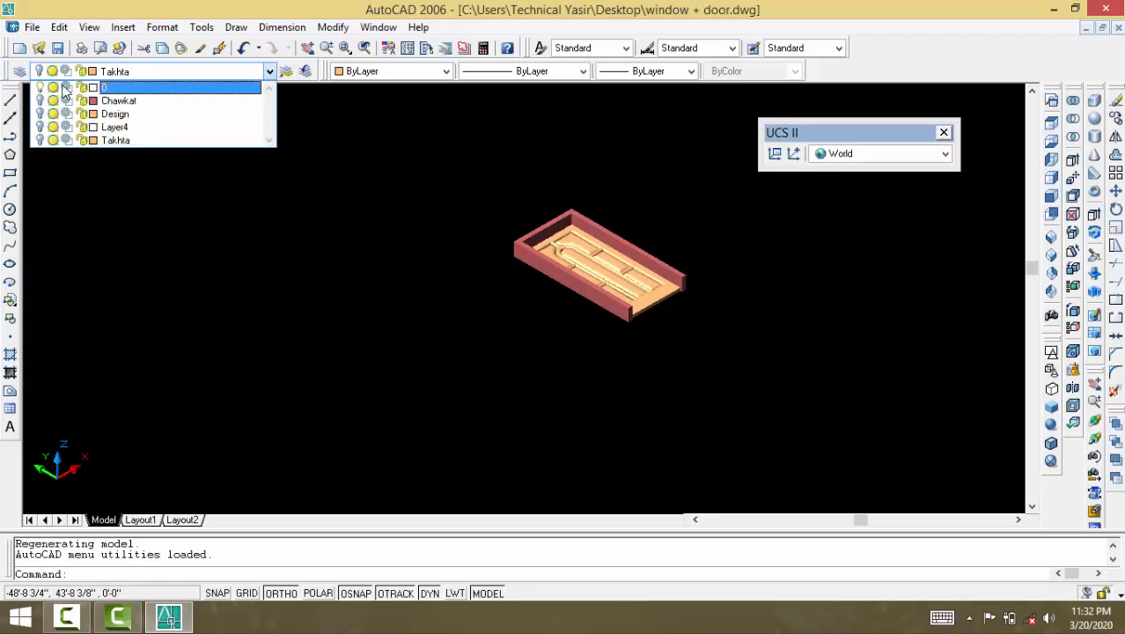
{"action": "left_click", "coordinate": [110, 88]}
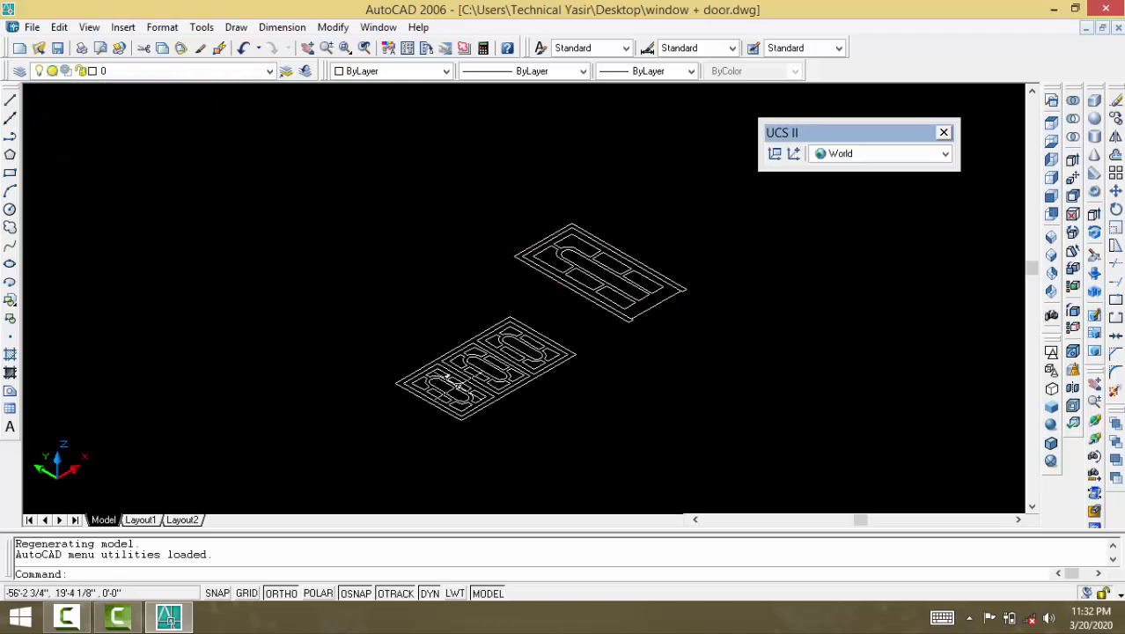
{"action": "scroll", "coordinate": [473, 408], "scroll_direction": "up", "scroll_amount": 3}
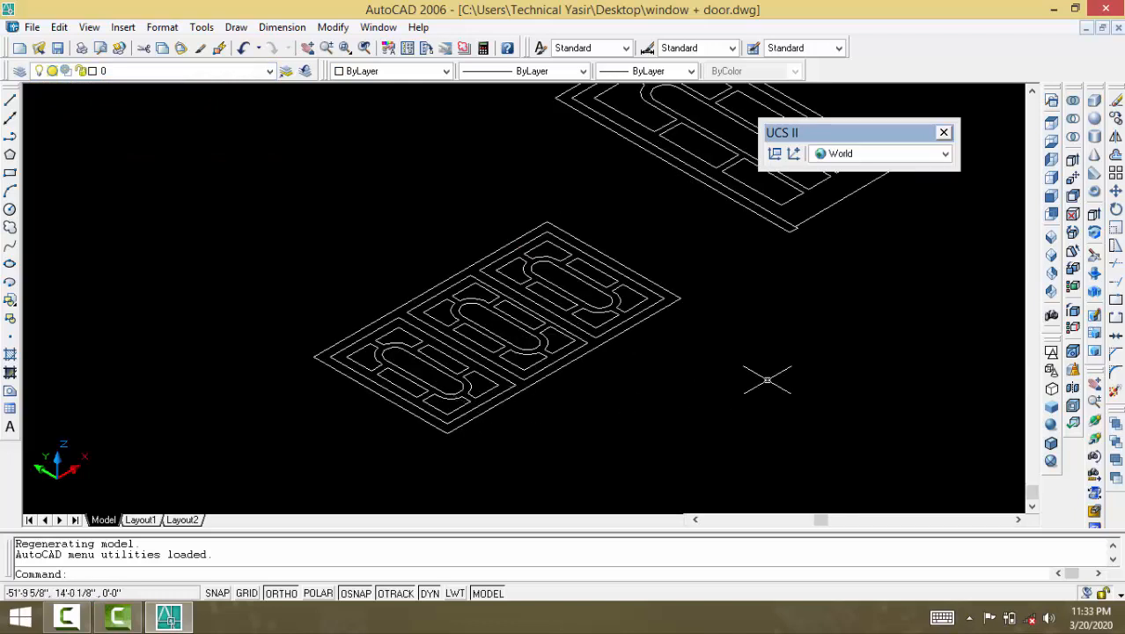
Step: View the flat window and door drawings from the top, framing the three-panel window
{"action": "left_click", "coordinate": [1050, 123]}
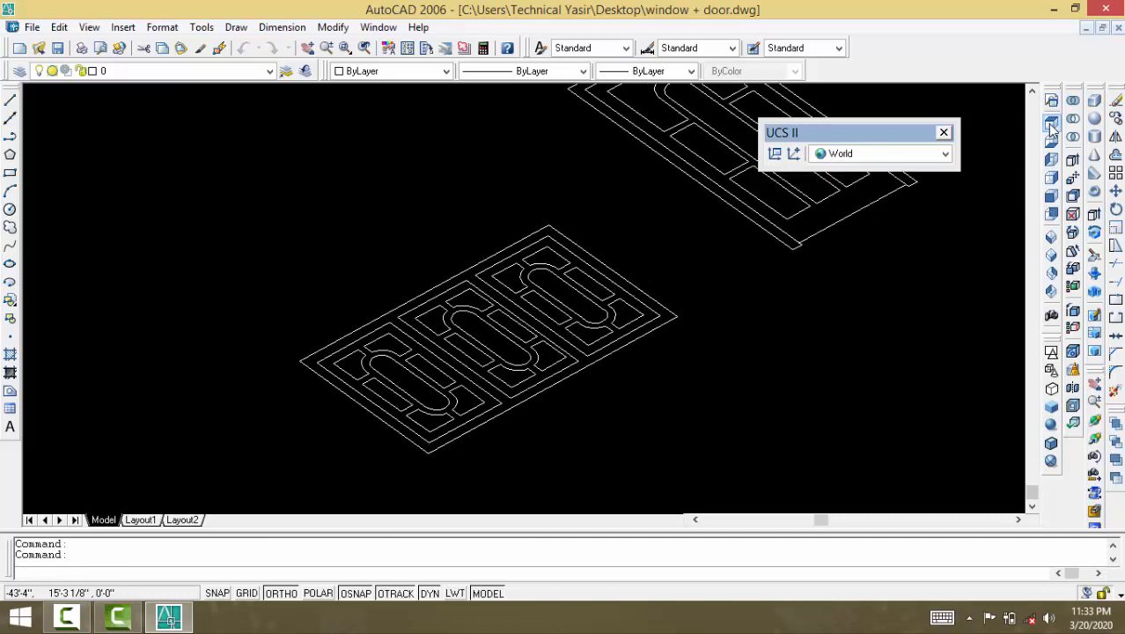
{"action": "scroll", "coordinate": [440, 375], "scroll_direction": "down", "scroll_amount": 4}
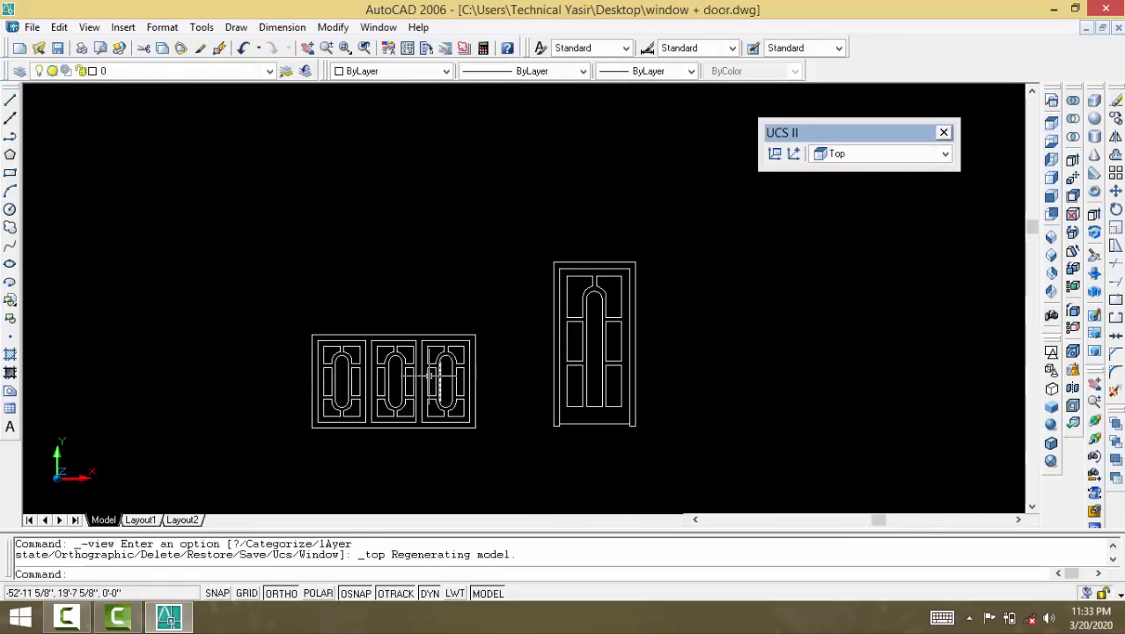
{"action": "scroll", "coordinate": [343, 449], "scroll_direction": "up", "scroll_amount": 3}
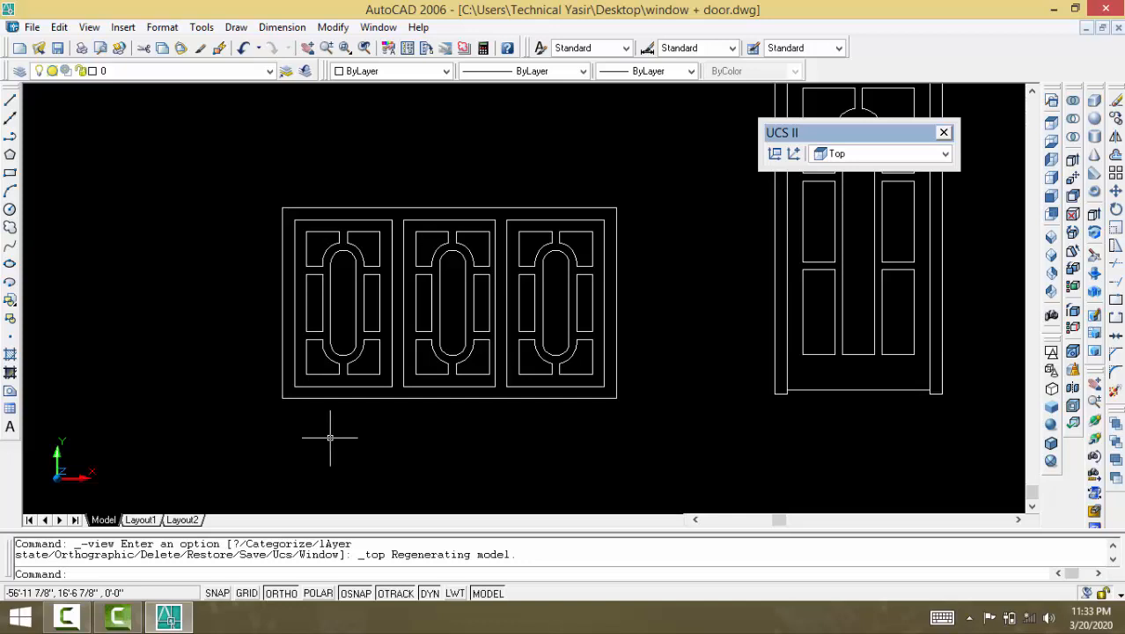
Step: Create three new layers for the window parts and make the first one current
{"action": "left_click", "coordinate": [137, 72]}
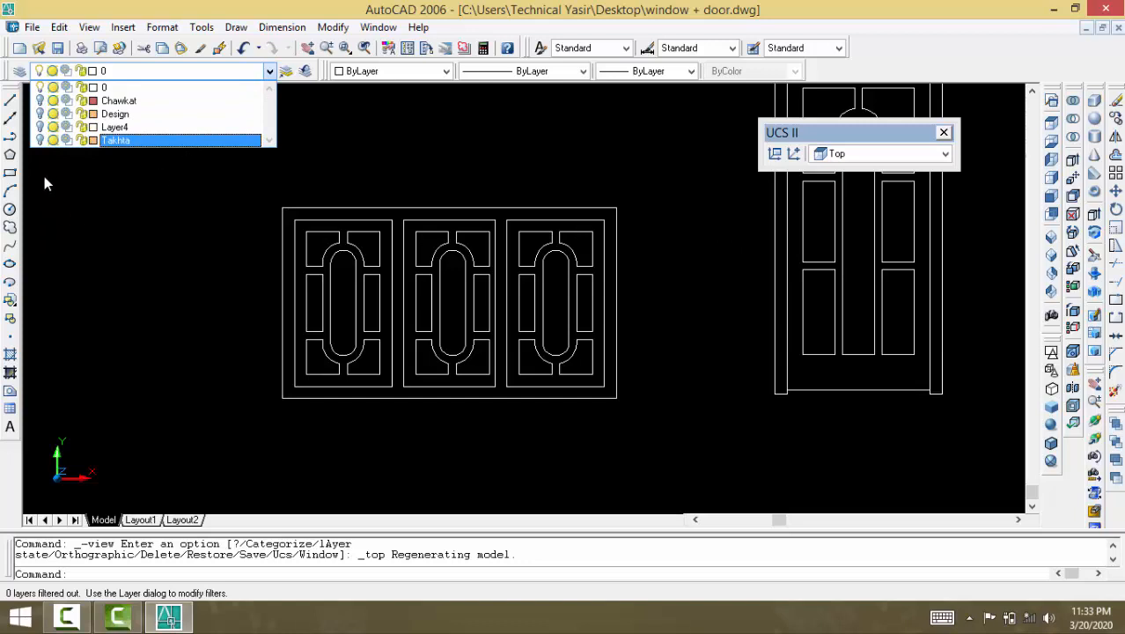
{"action": "left_click", "coordinate": [19, 72]}
{"action": "left_click", "coordinate": [20, 72]}
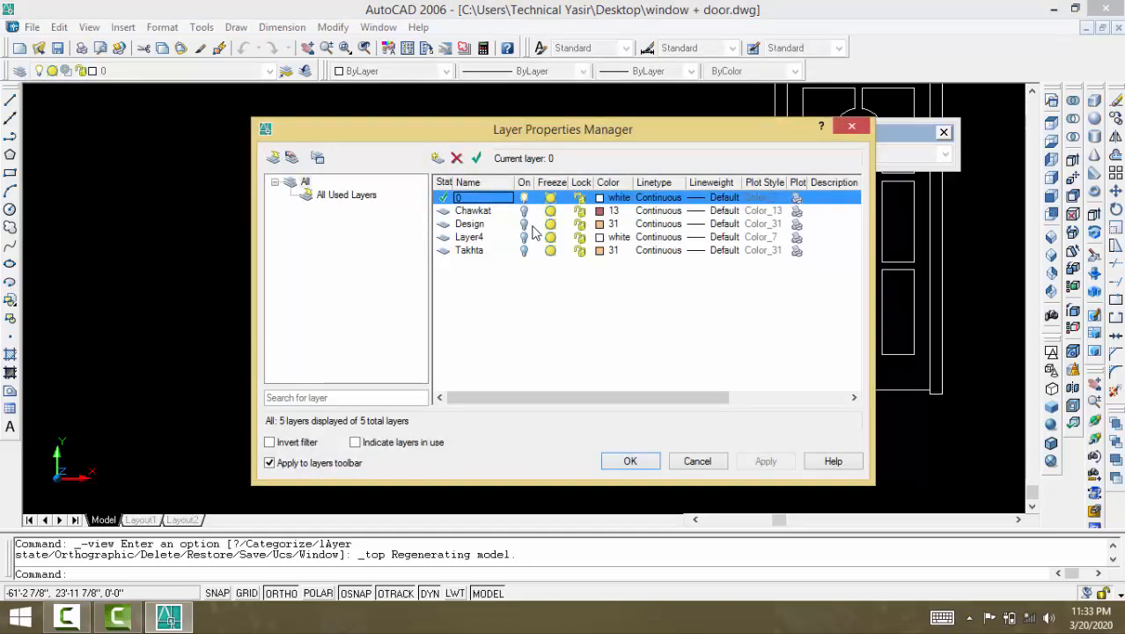
{"action": "left_click", "coordinate": [437, 158]}
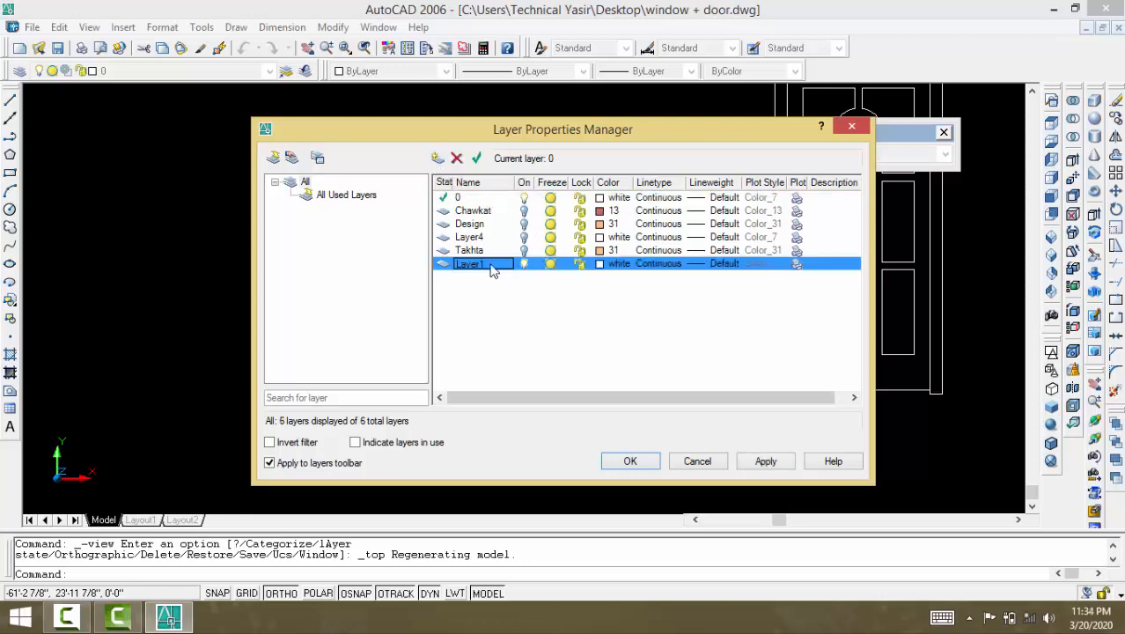
{"action": "key", "text": "alt+c"}
{"action": "left_click", "coordinate": [437, 159]}
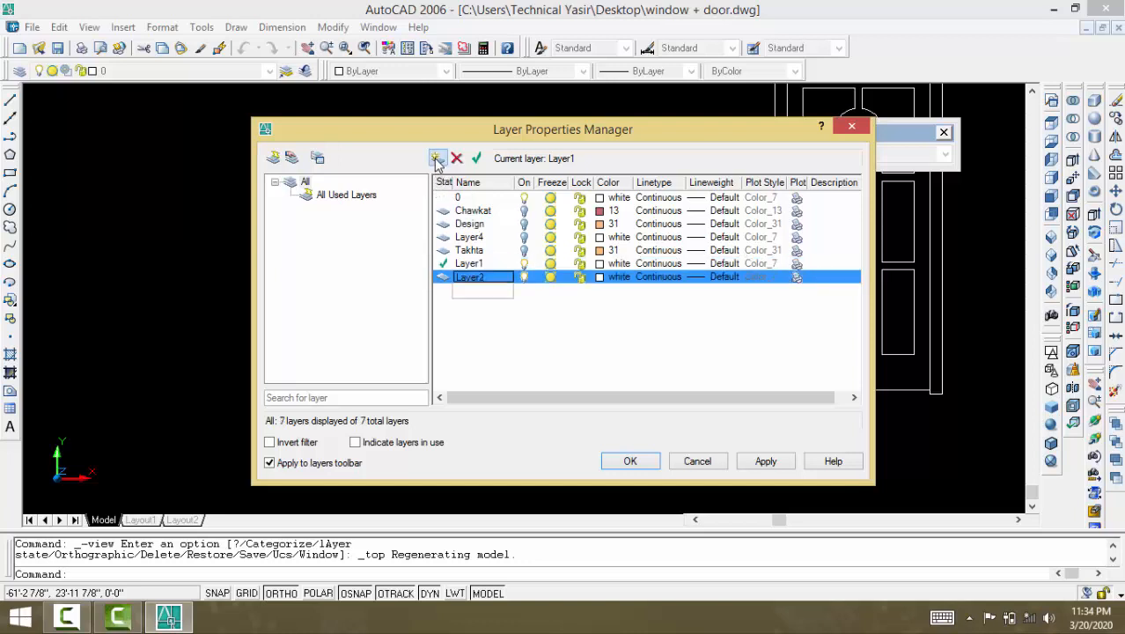
{"action": "left_click", "coordinate": [437, 158]}
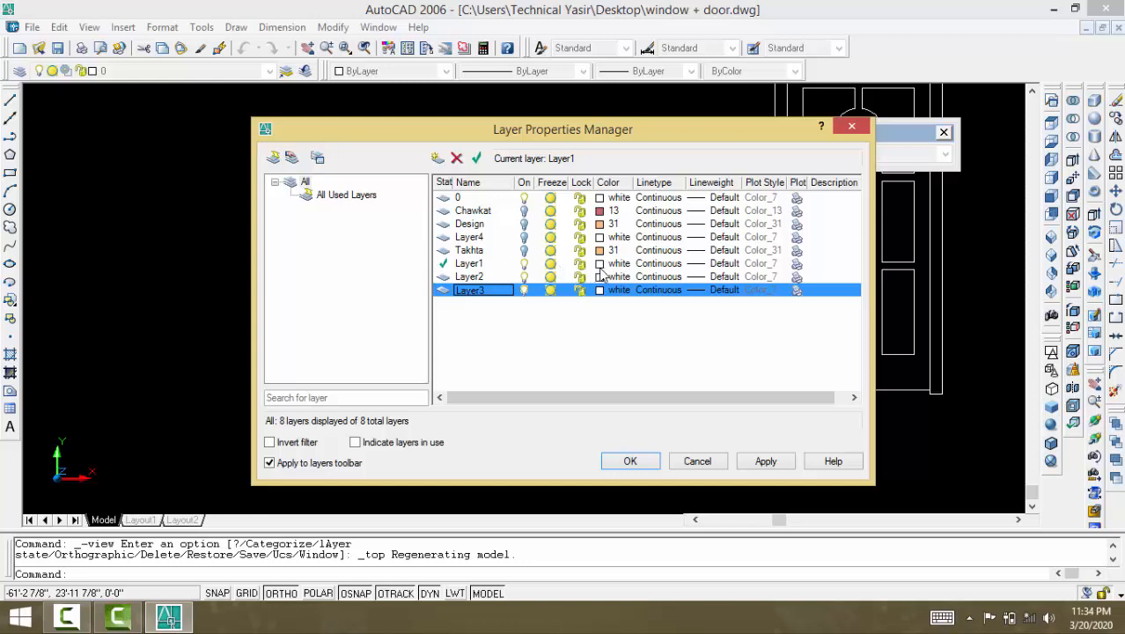
Step: Rename Layer1 to win chwkat and set its color to index 13
{"action": "left_click", "coordinate": [486, 265]}
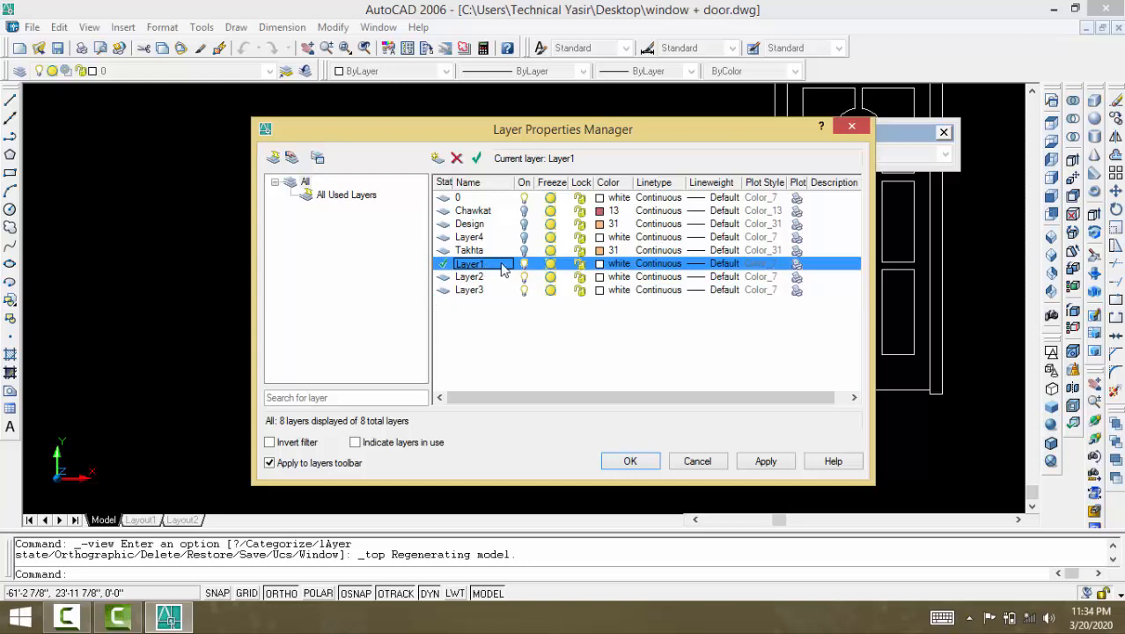
{"action": "right_click", "coordinate": [502, 267]}
{"action": "left_click", "coordinate": [492, 264]}
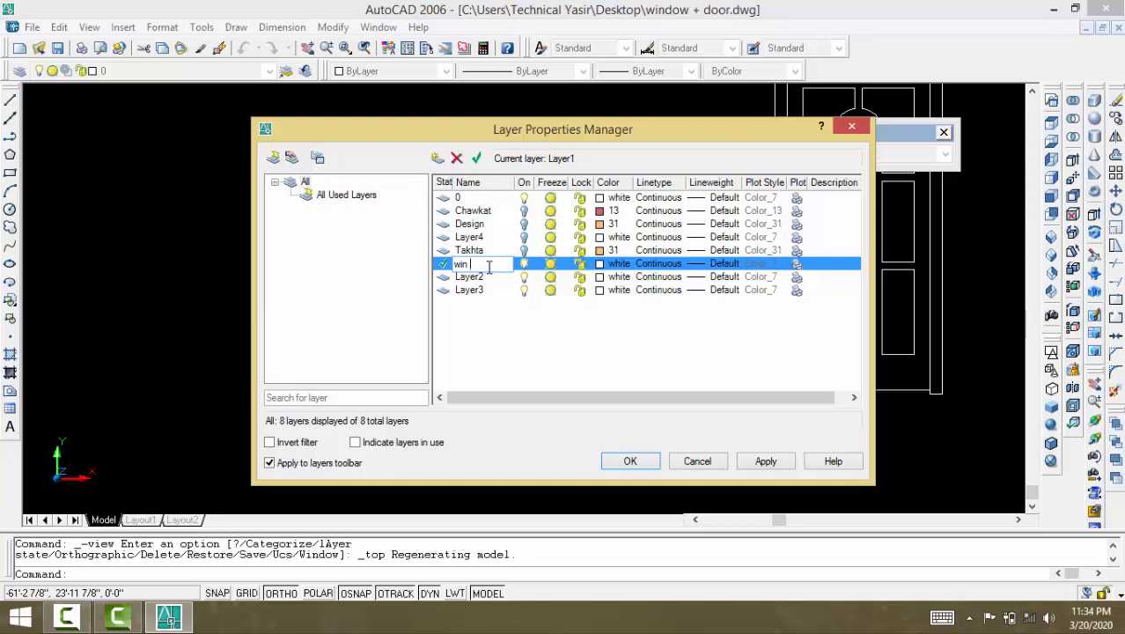
{"action": "type", "text": "chwkat"}
{"action": "left_click", "coordinate": [599, 264]}
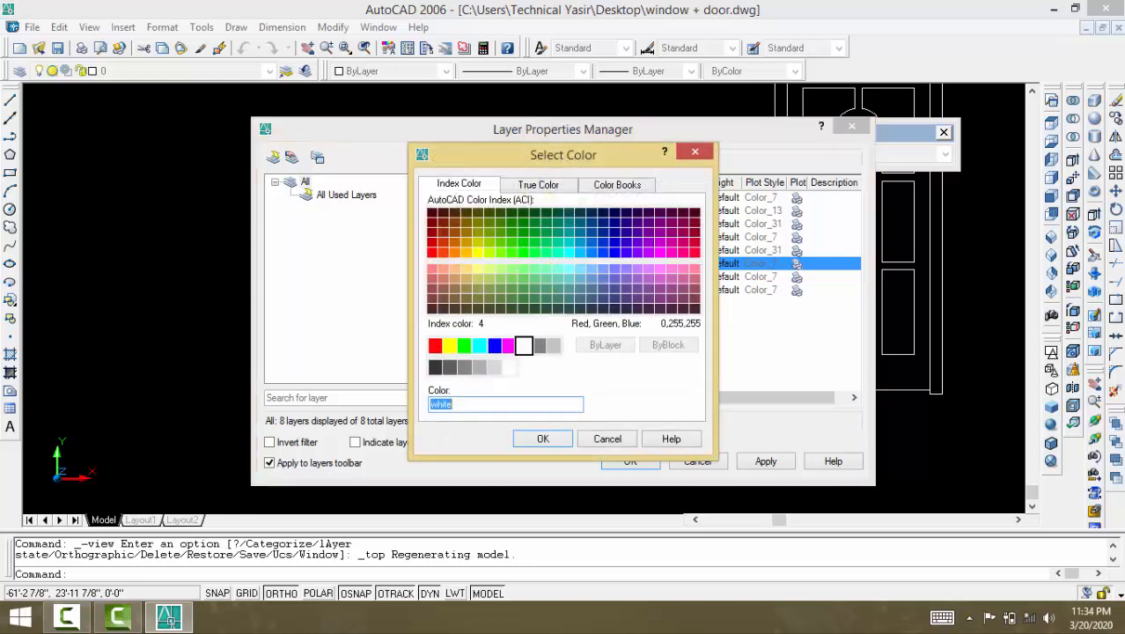
{"action": "type", "text": "13"}
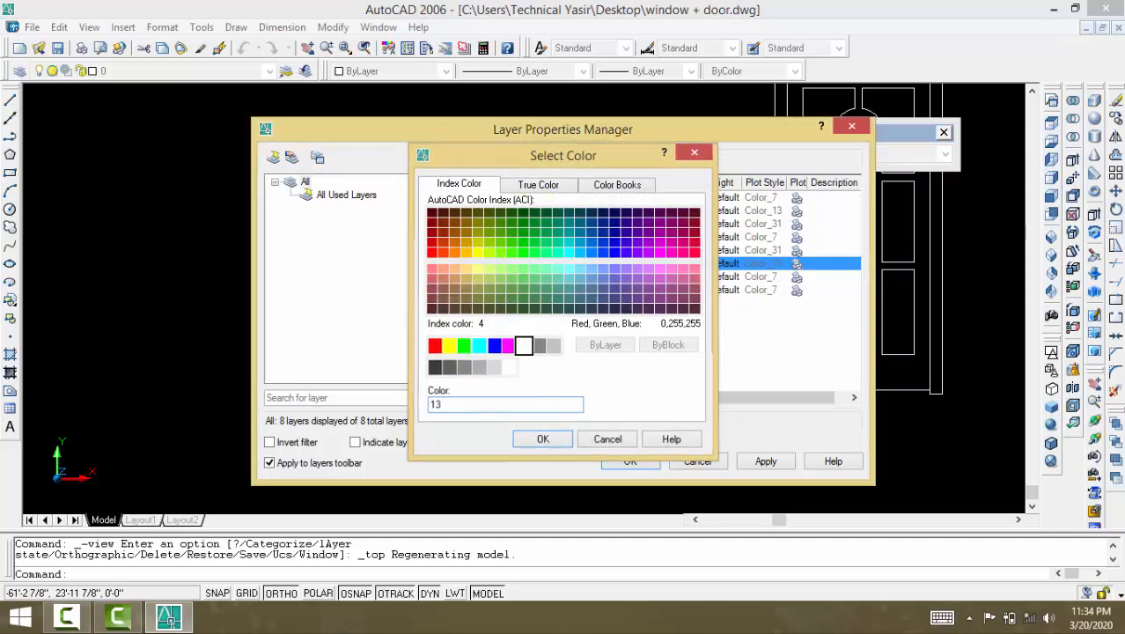
{"action": "key", "text": "Return"}
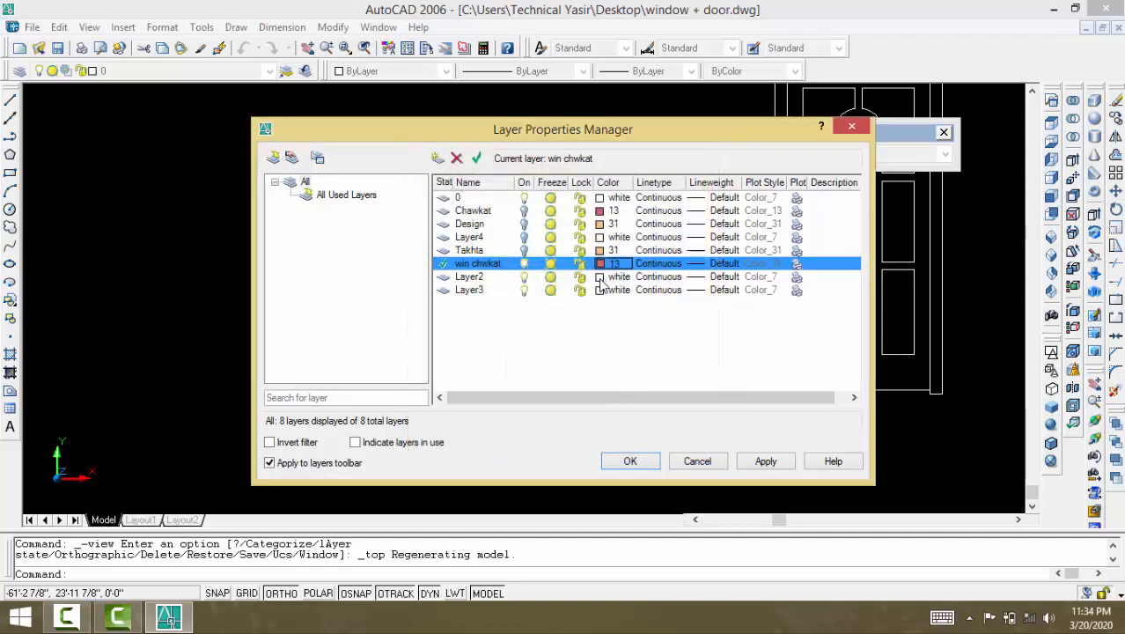
Step: Rename Layer2 to win Takhta
{"action": "left_click", "coordinate": [480, 280]}
{"action": "right_click", "coordinate": [487, 282]}
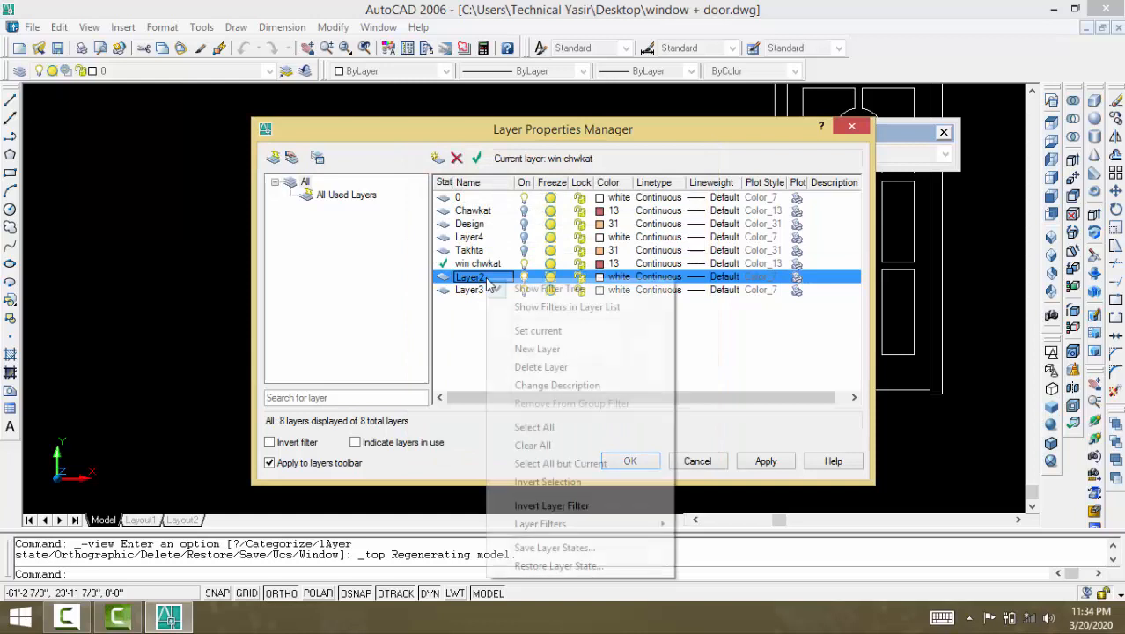
{"action": "left_click", "coordinate": [484, 276]}
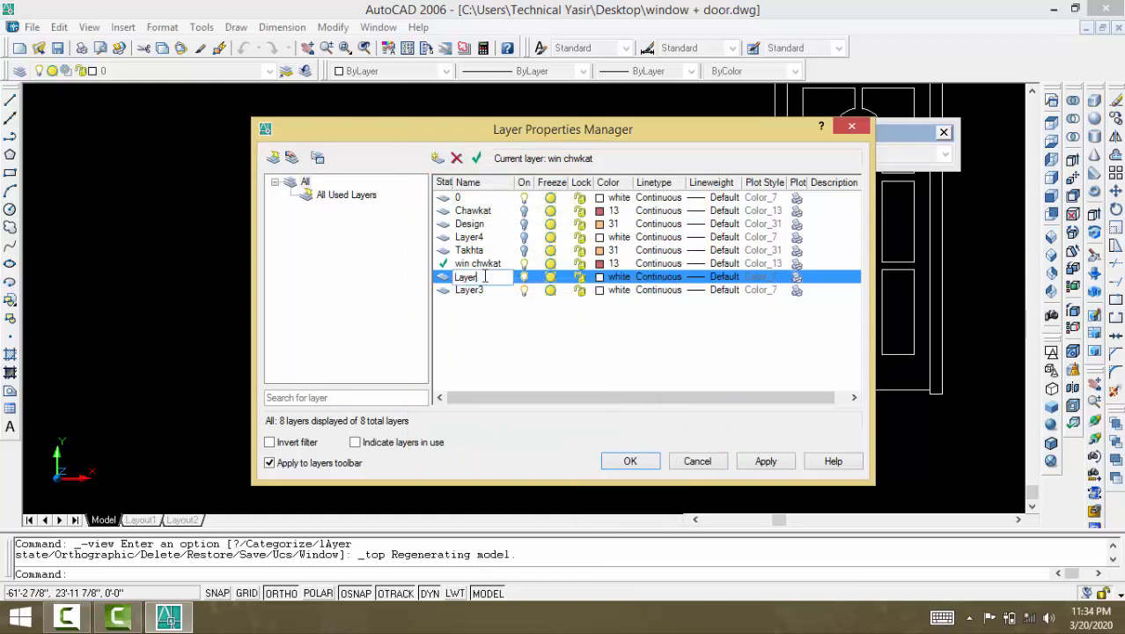
{"action": "key", "text": "BackSpace"}
{"action": "key", "text": "BackSpace"}
{"action": "key", "text": "BackSpace"}
{"action": "key", "text": "BackSpace"}
{"action": "key", "text": "BackSpace"}
Step: Rename Layer3 to win Design
{"action": "left_click", "coordinate": [495, 294]}
{"action": "left_click", "coordinate": [494, 294]}
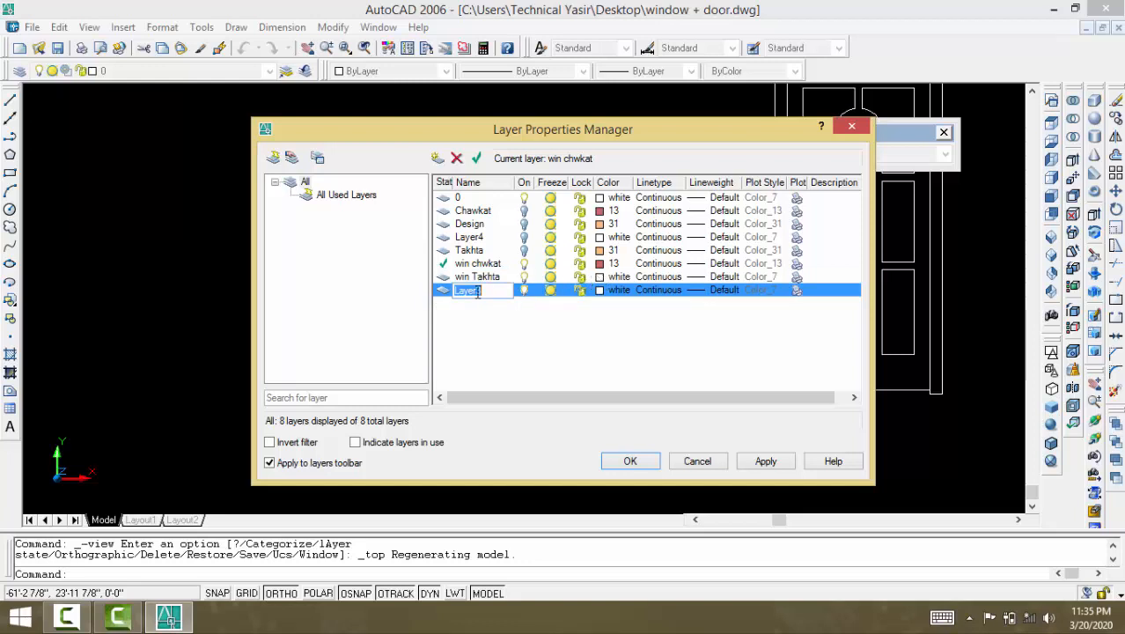
{"action": "key", "text": "BackSpace"}
Step: Set the color of the win Takhta and win Design layers to index 31 and accept the layer changes
{"action": "left_click", "coordinate": [601, 278]}
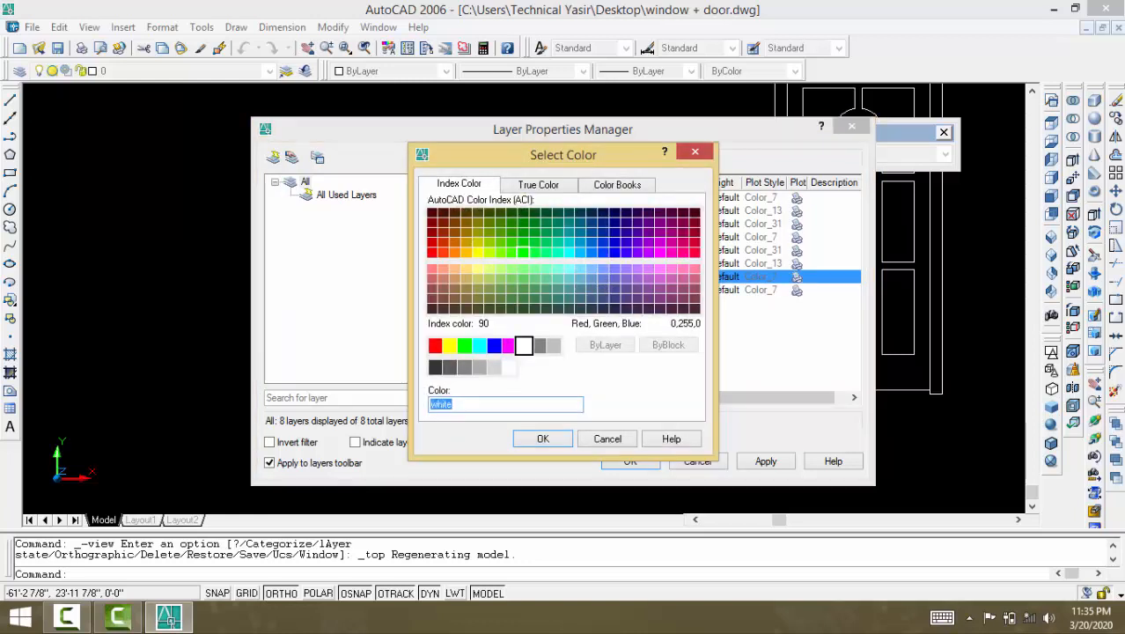
{"action": "type", "text": "31"}
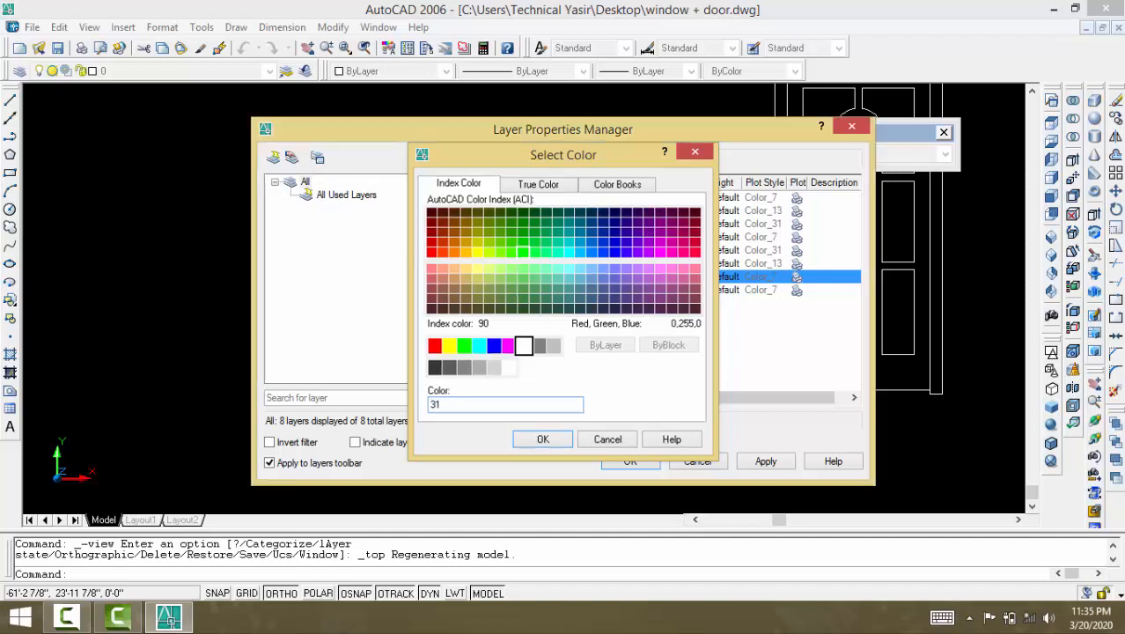
{"action": "key", "text": "Return"}
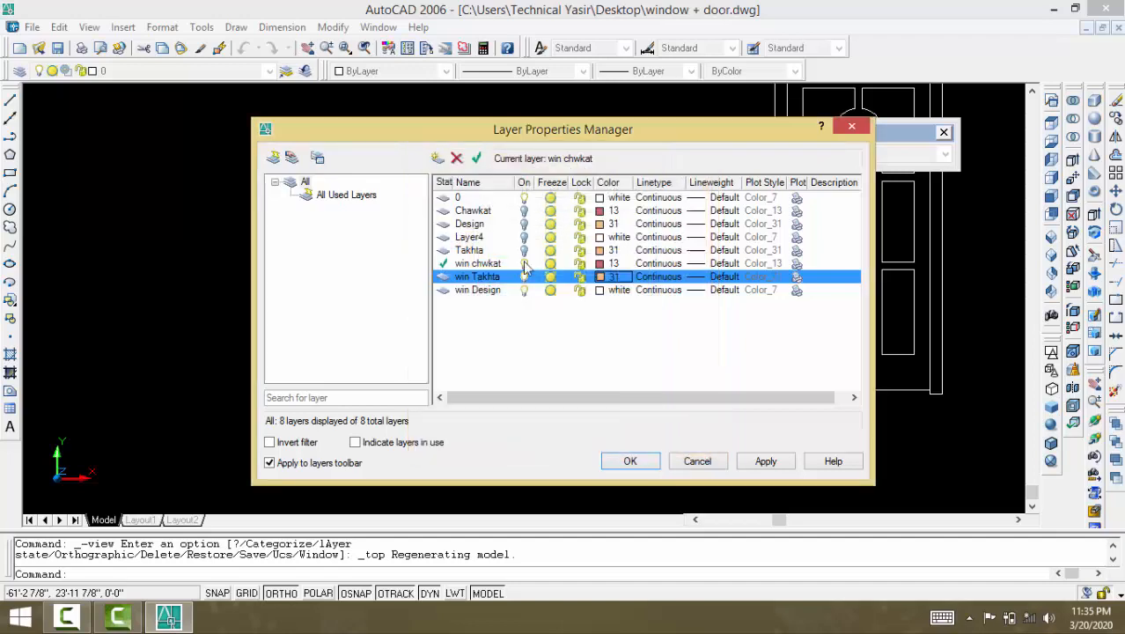
{"action": "left_click", "coordinate": [600, 290]}
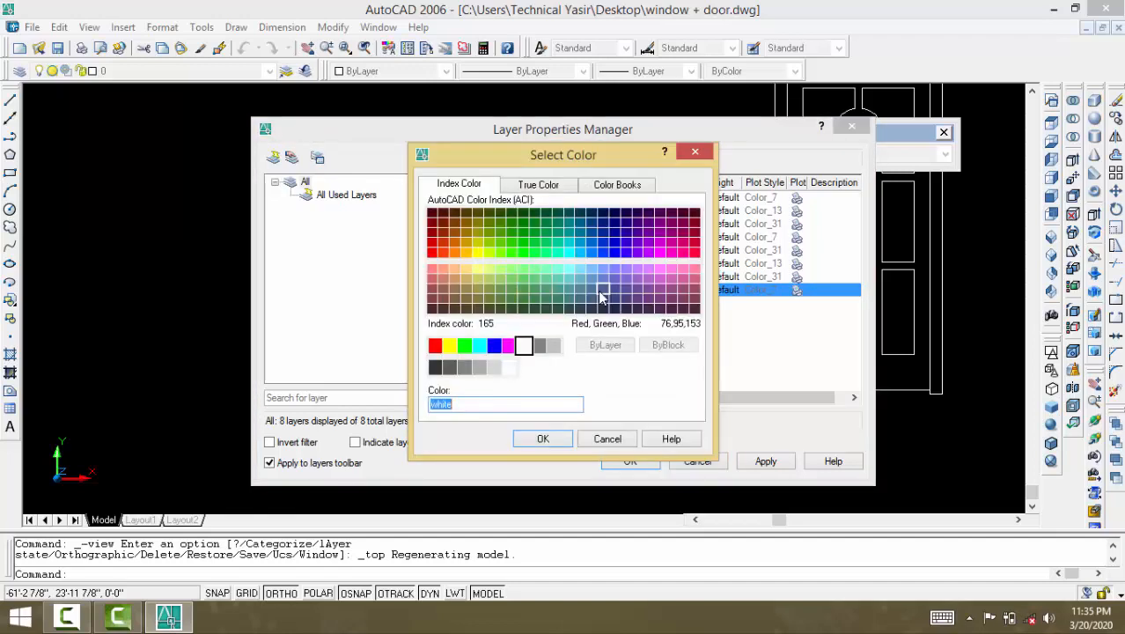
{"action": "type", "text": "31"}
{"action": "key", "text": "Return"}
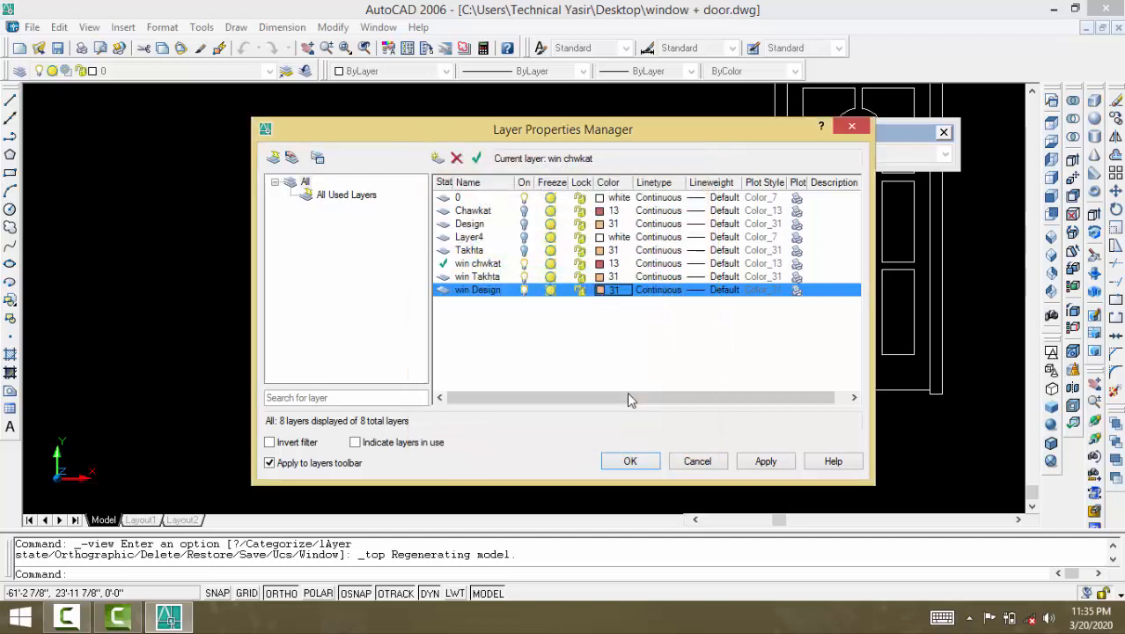
{"action": "left_click", "coordinate": [639, 463]}
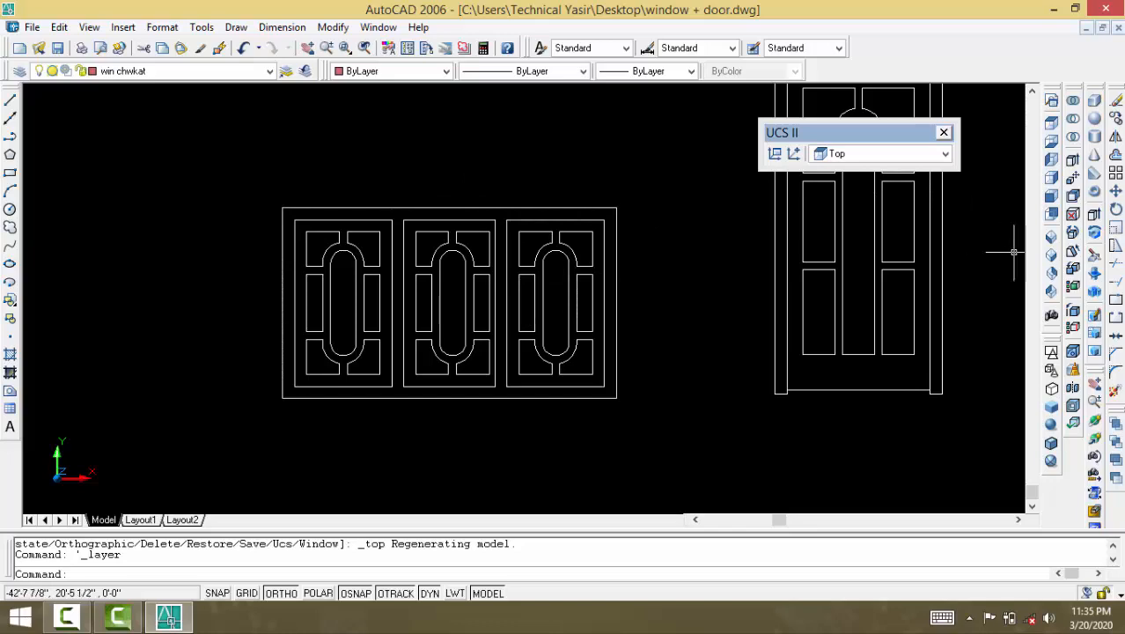
Step: Switch the drawing to the southwest isometric view and set the UCS to World
{"action": "left_click", "coordinate": [1050, 236]}
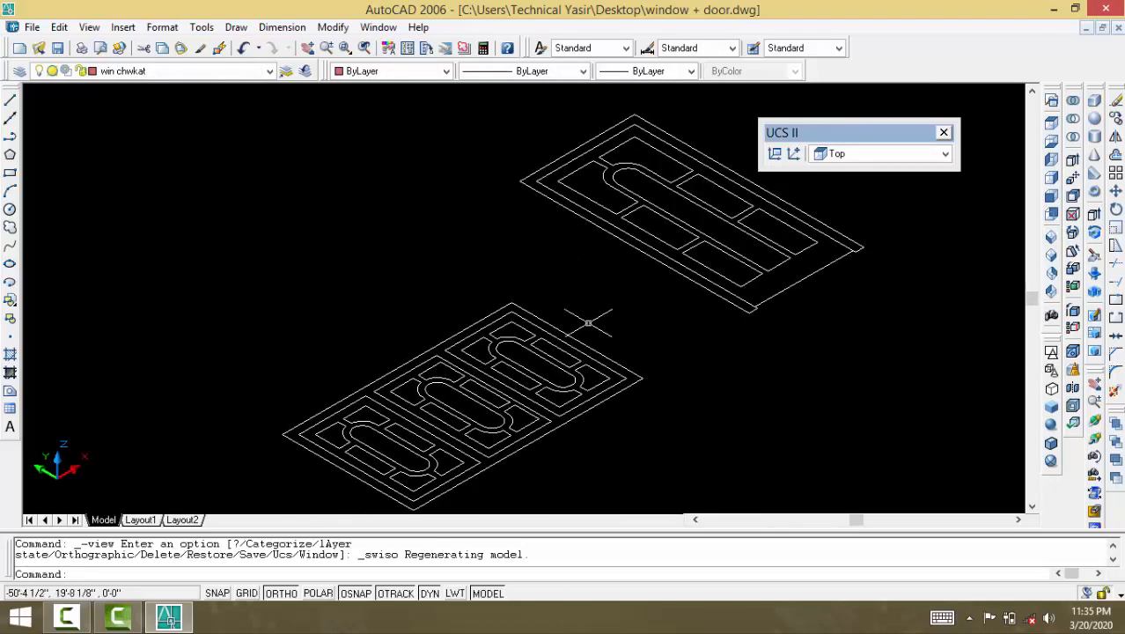
{"action": "scroll", "coordinate": [588, 323], "scroll_direction": "down", "scroll_amount": 2}
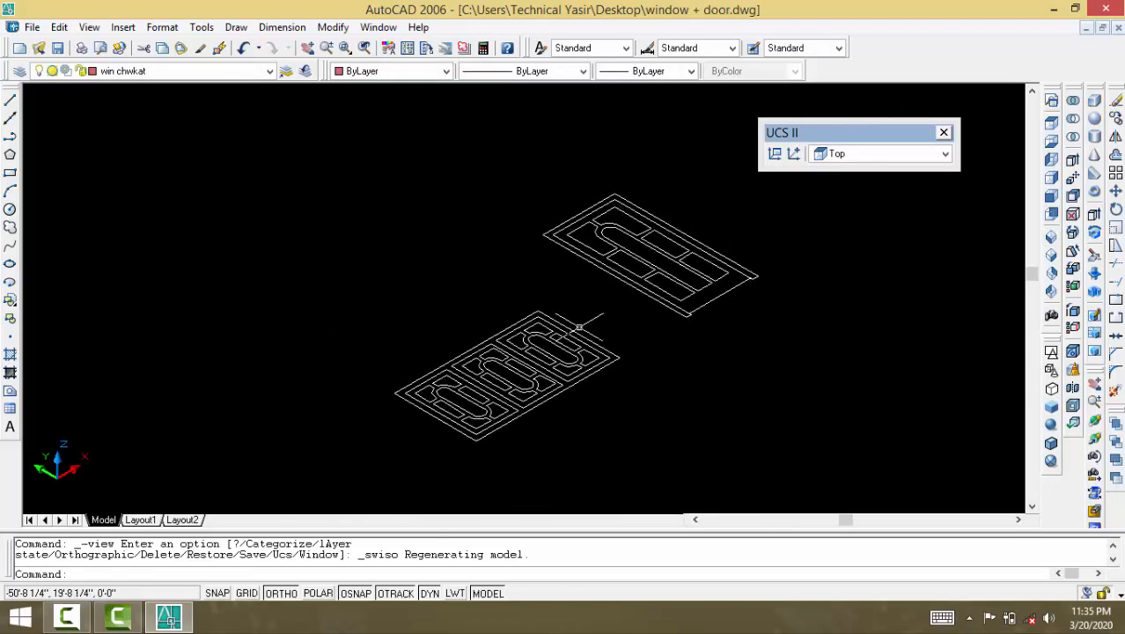
{"action": "left_click", "coordinate": [883, 159]}
{"action": "left_click", "coordinate": [843, 167]}
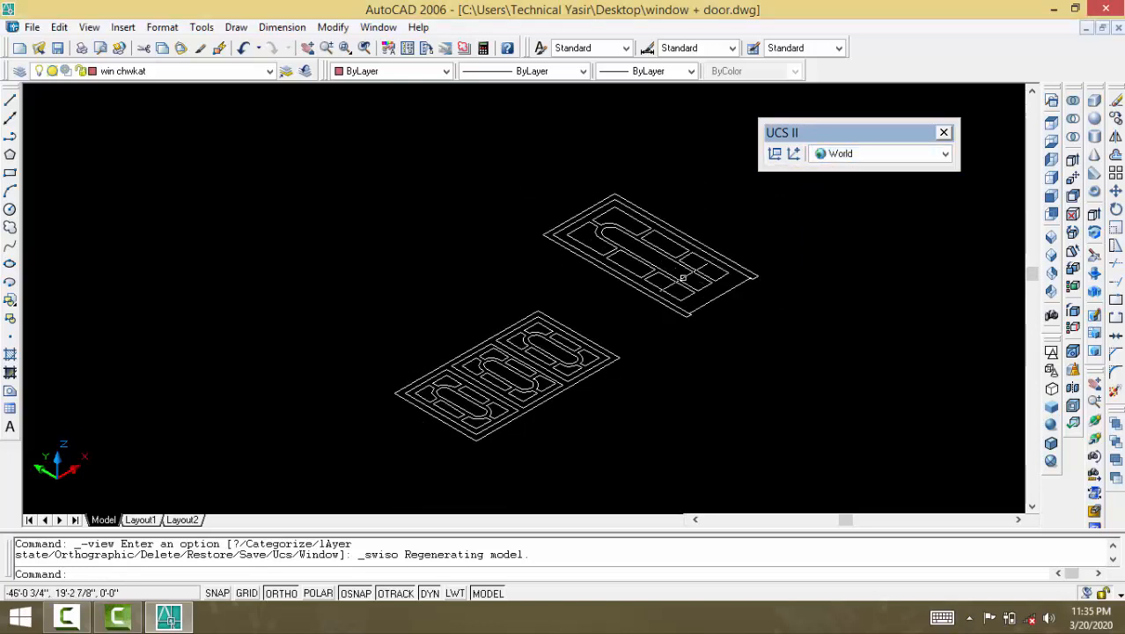
Step: Make win chwkat the current layer
{"action": "left_click", "coordinate": [162, 74]}
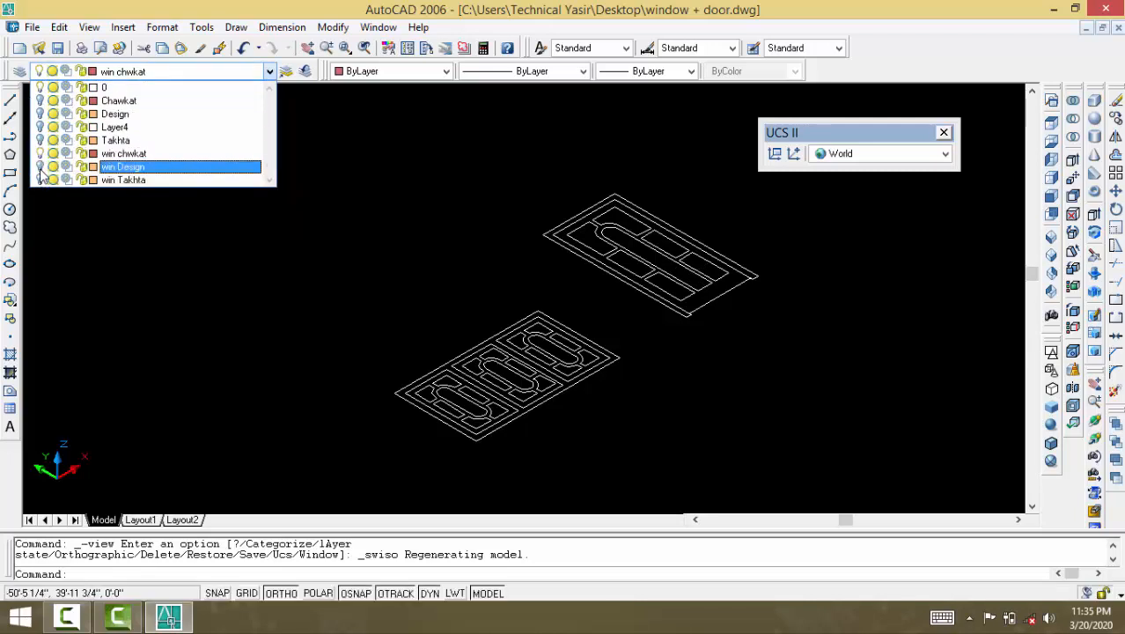
{"action": "left_click", "coordinate": [132, 155]}
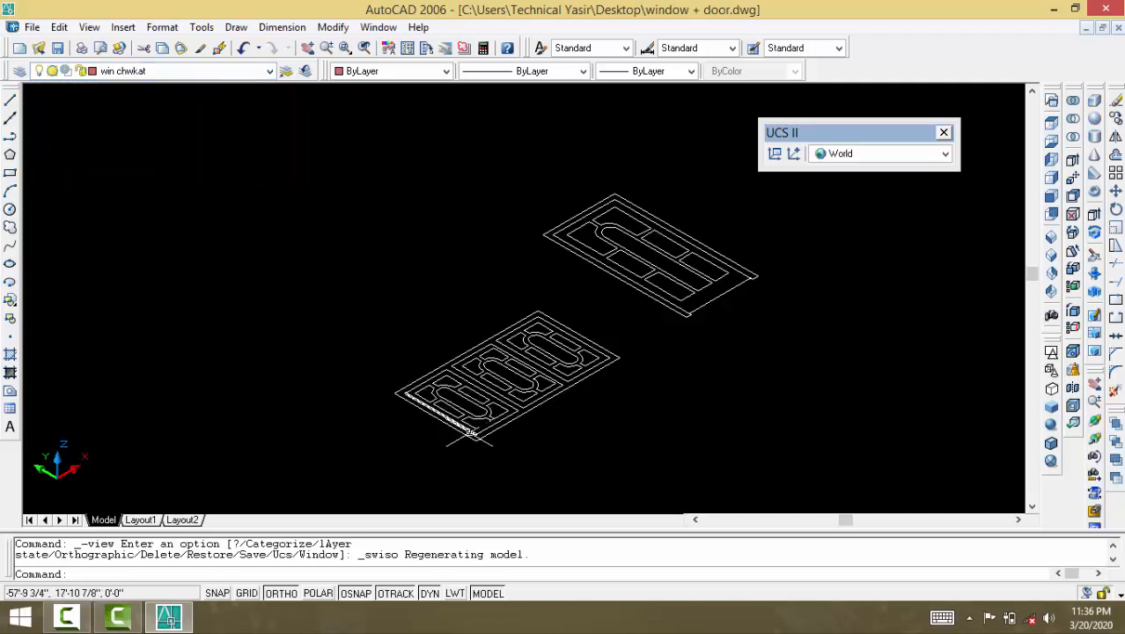
{"action": "scroll", "coordinate": [470, 435], "scroll_direction": "up", "scroll_amount": 3}
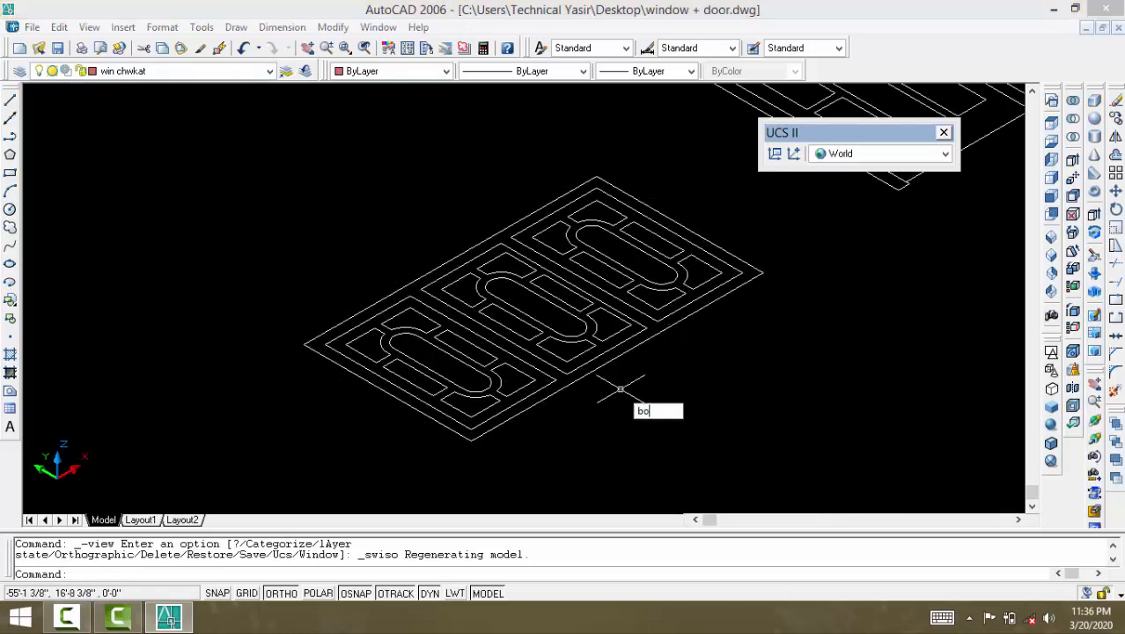
{"action": "type", "text": "bo"}
{"action": "key", "text": "Return"}
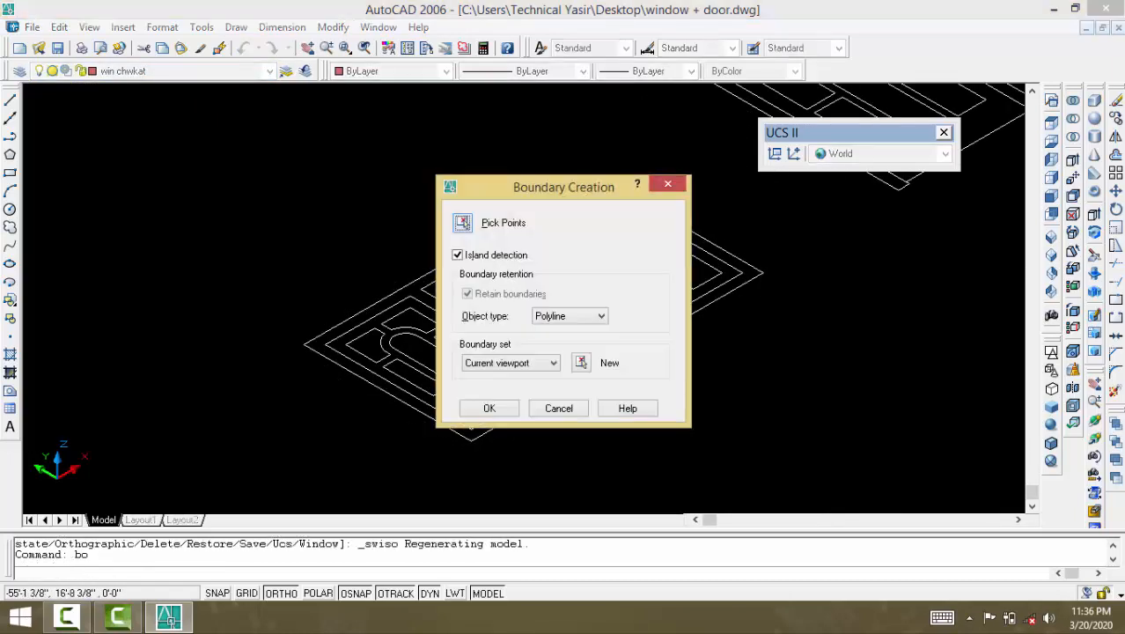
{"action": "left_click", "coordinate": [464, 222]}
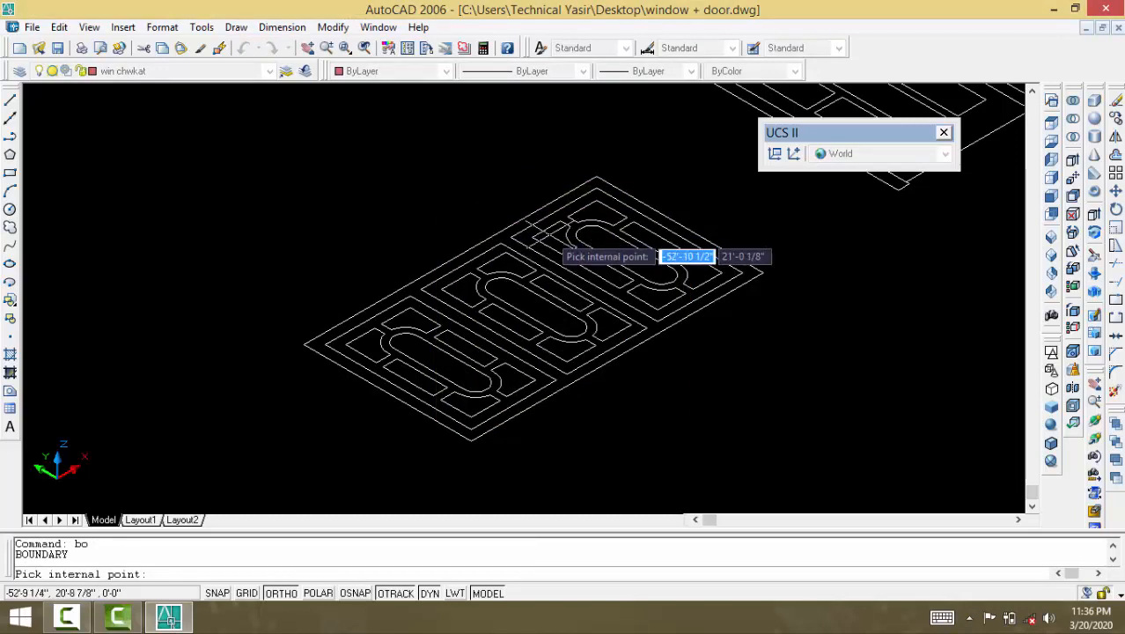
{"action": "left_click", "coordinate": [692, 236]}
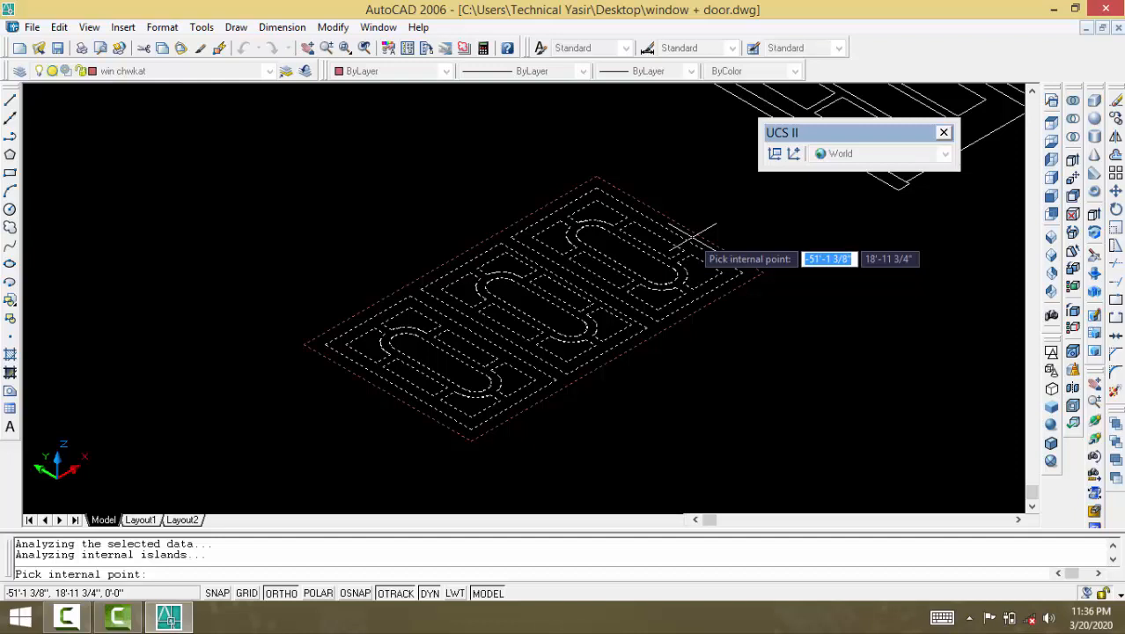
{"action": "key", "text": "ctrl+z"}
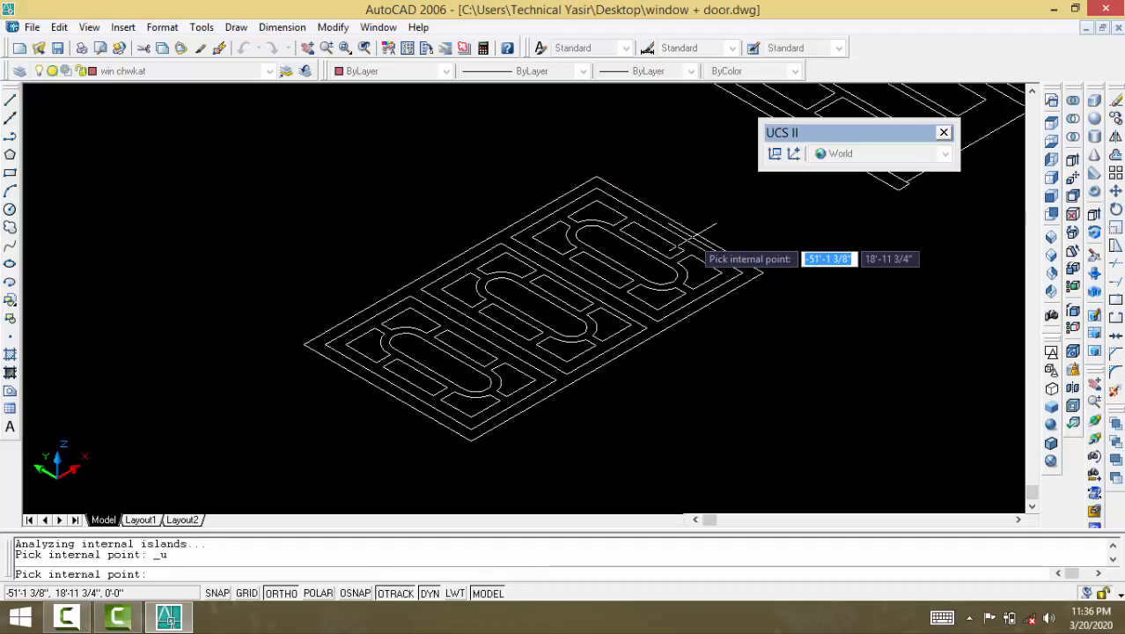
{"action": "left_click", "coordinate": [81, 621]}
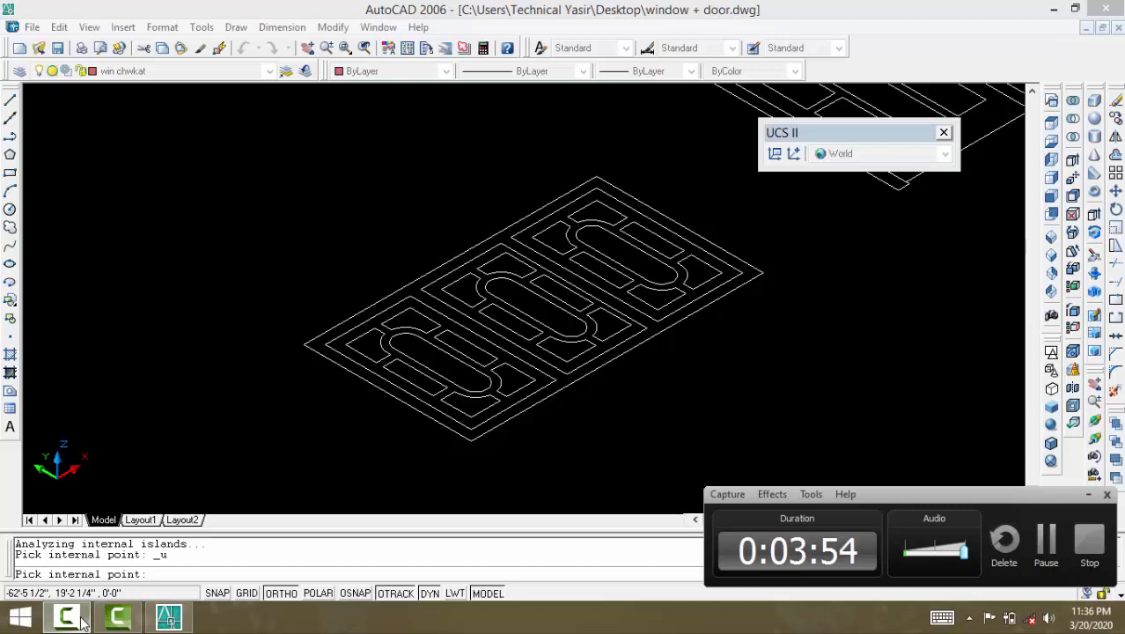
{"action": "left_click", "coordinate": [81, 622]}
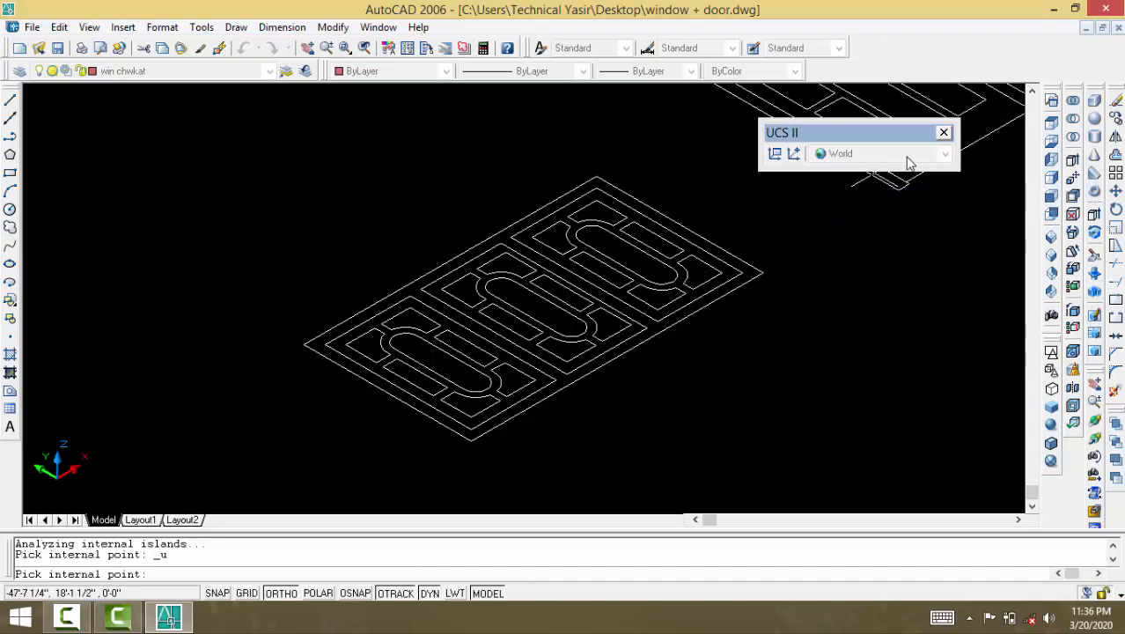
{"action": "key", "text": "Escape"}
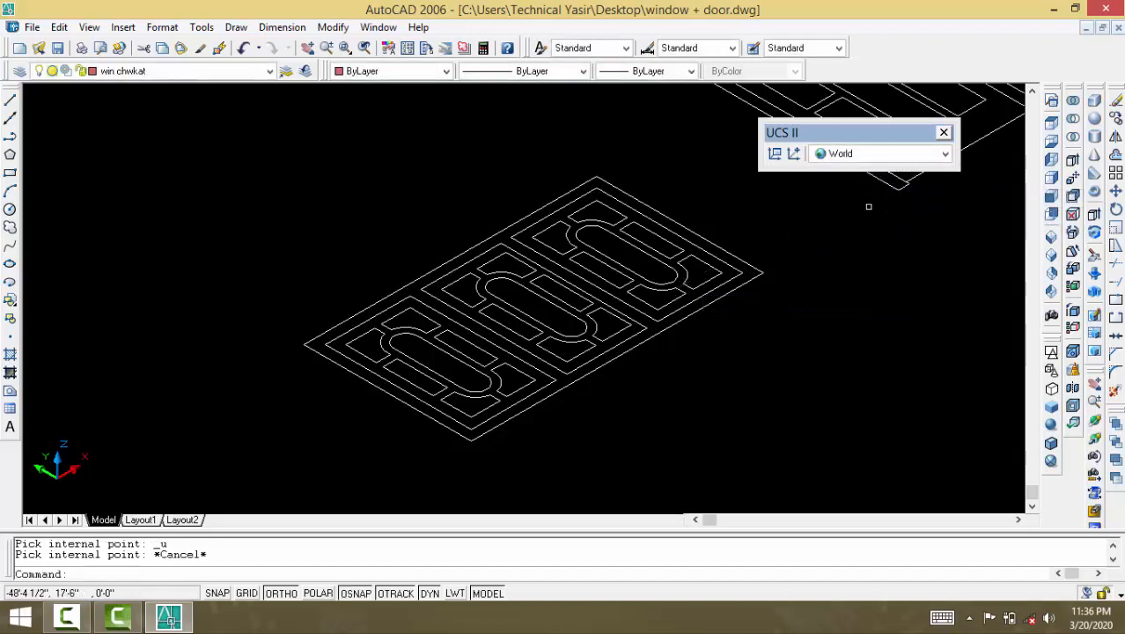
Step: Set the UCS to Top and switch the drawing to the top view
{"action": "left_click", "coordinate": [905, 158]}
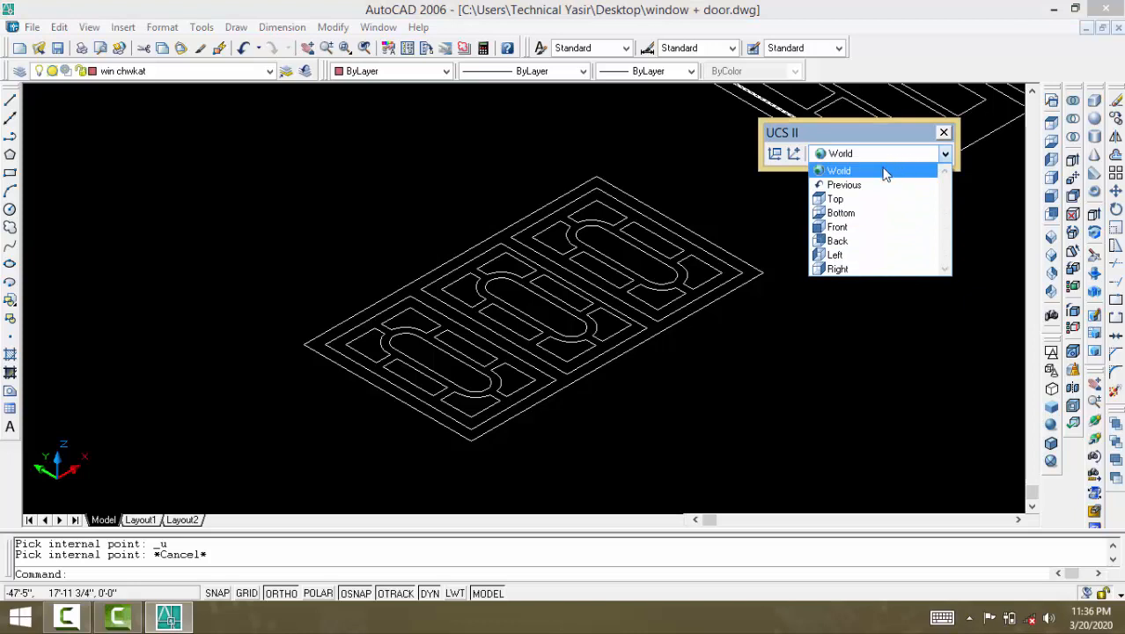
{"action": "left_click", "coordinate": [872, 199]}
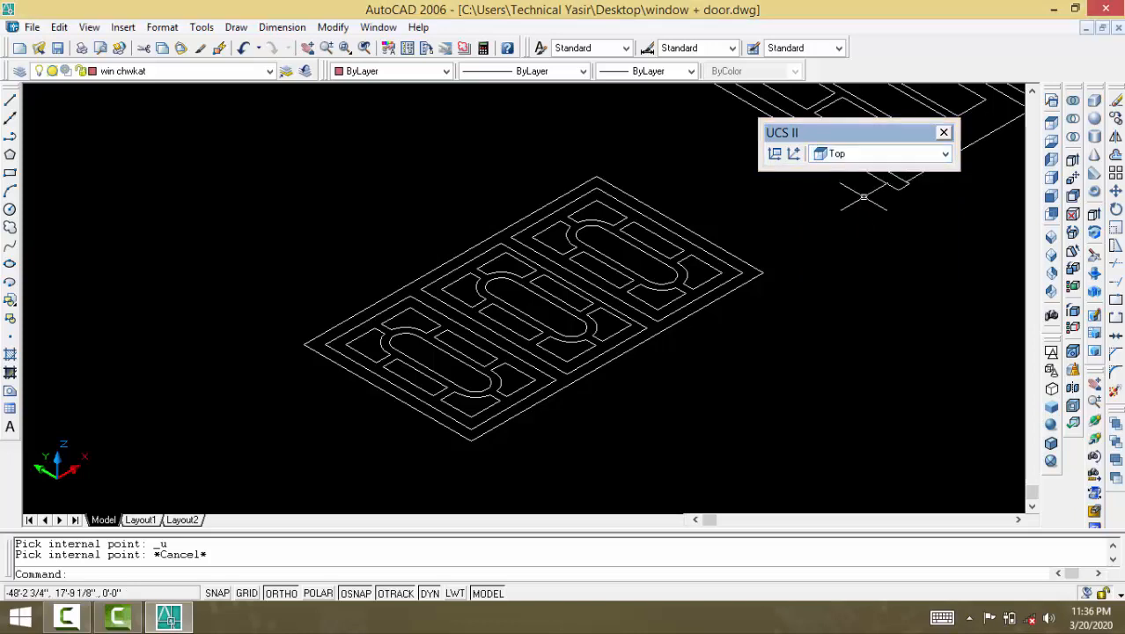
{"action": "left_click", "coordinate": [1051, 142]}
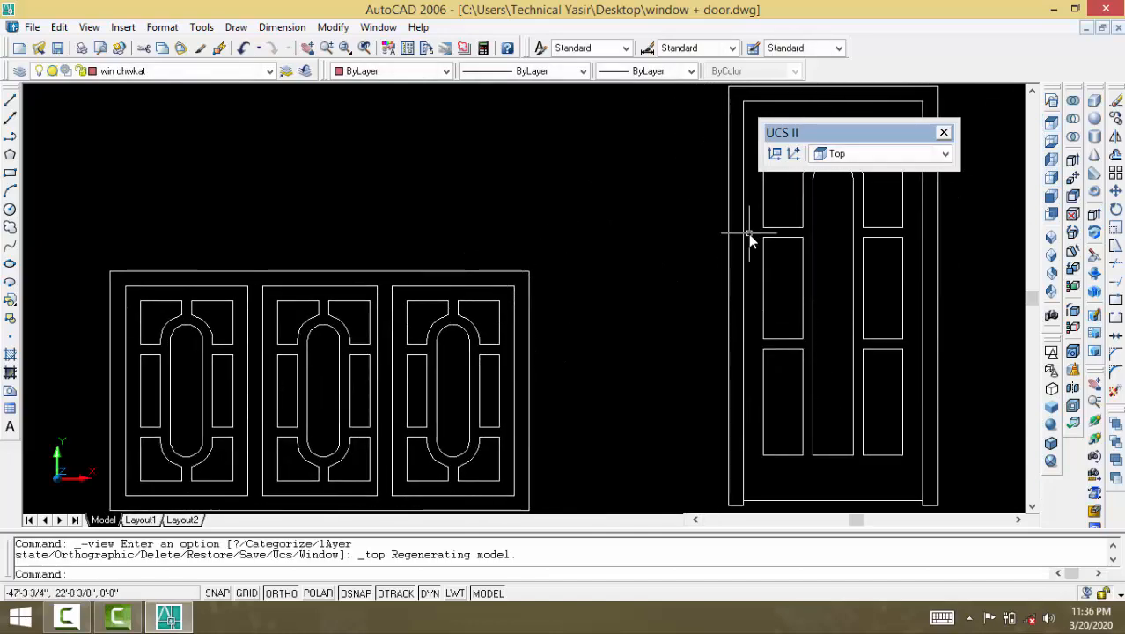
Step: Draw diagonal lines joining the inner and outer corners of the window frame at its two upper corners
{"action": "scroll", "coordinate": [554, 317], "scroll_direction": "down", "scroll_amount": 4}
{"action": "scroll", "coordinate": [436, 299], "scroll_direction": "up", "scroll_amount": 2}
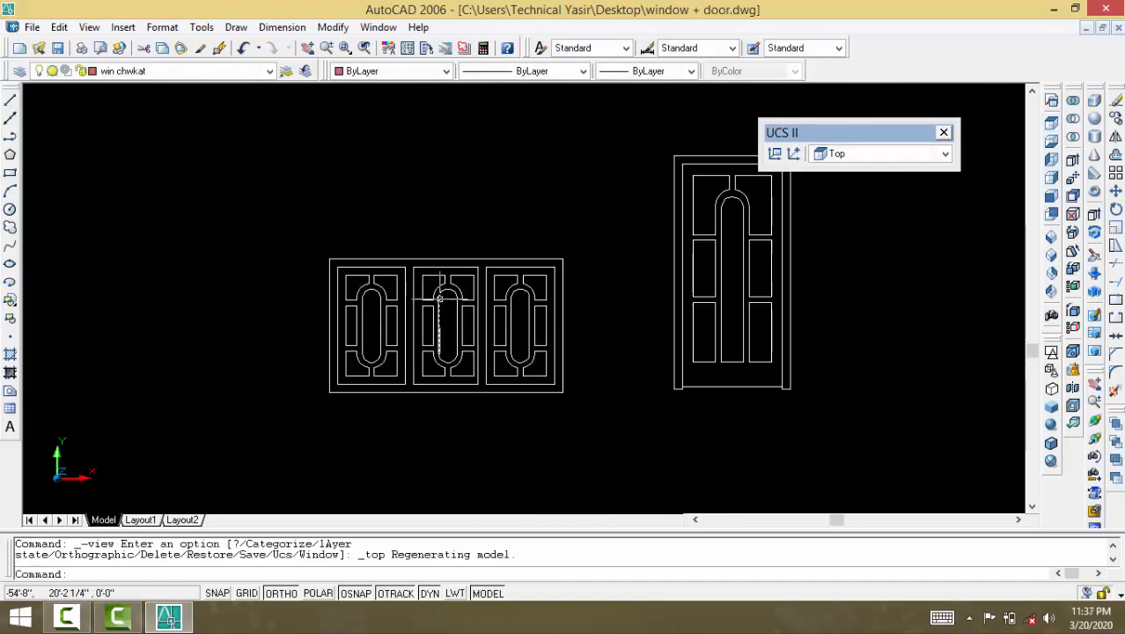
{"action": "scroll", "coordinate": [433, 334], "scroll_direction": "up", "scroll_amount": 2}
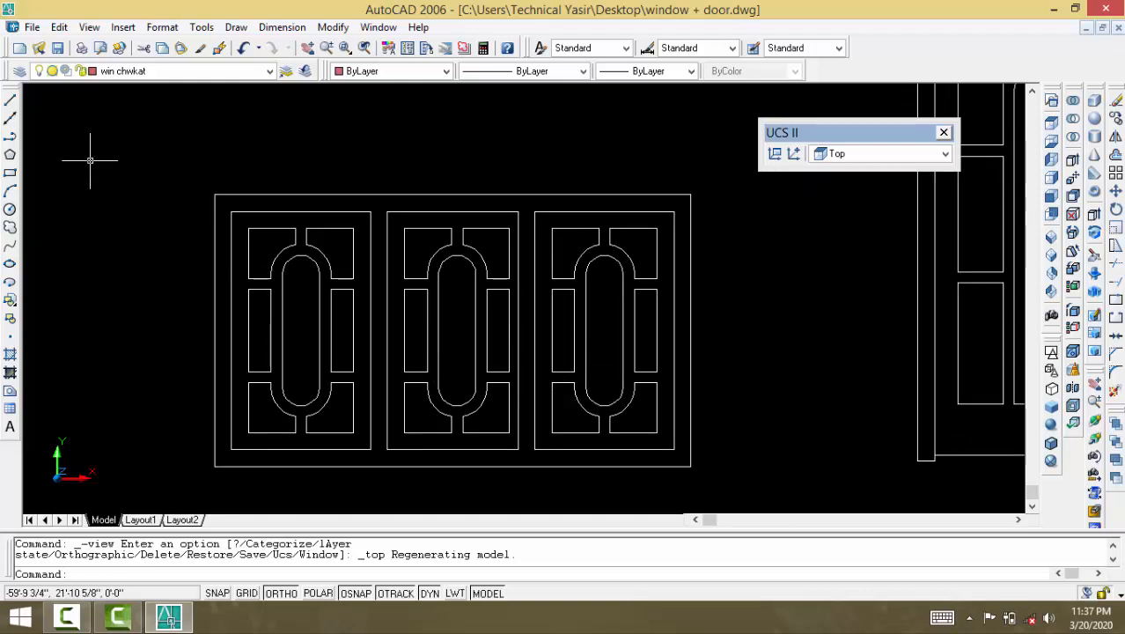
{"action": "left_click", "coordinate": [11, 102]}
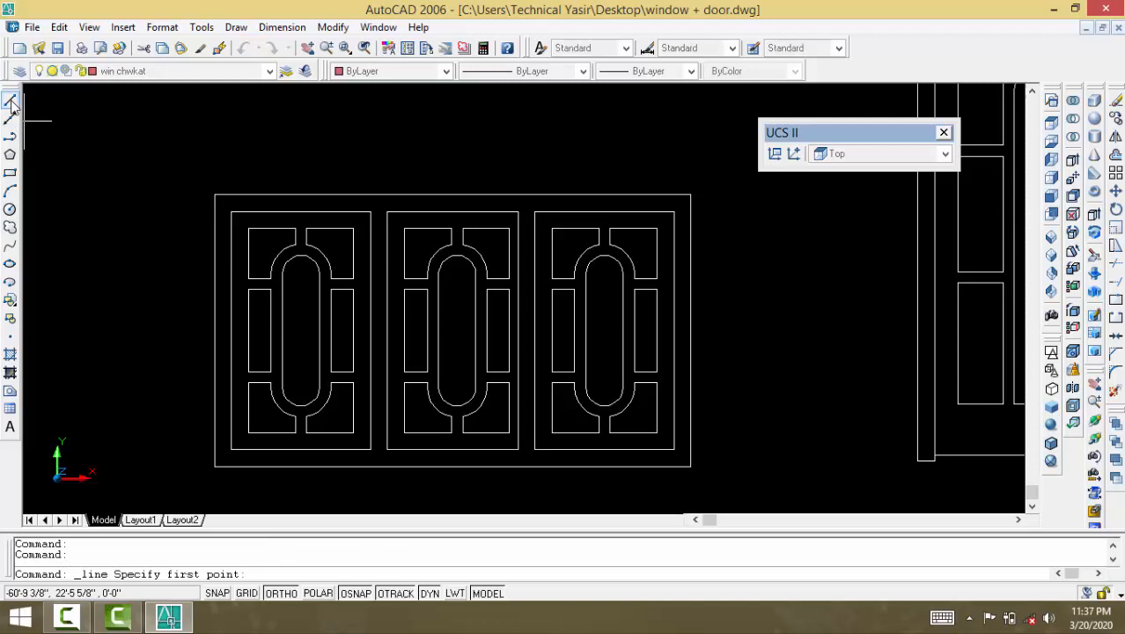
{"action": "left_click", "coordinate": [230, 211]}
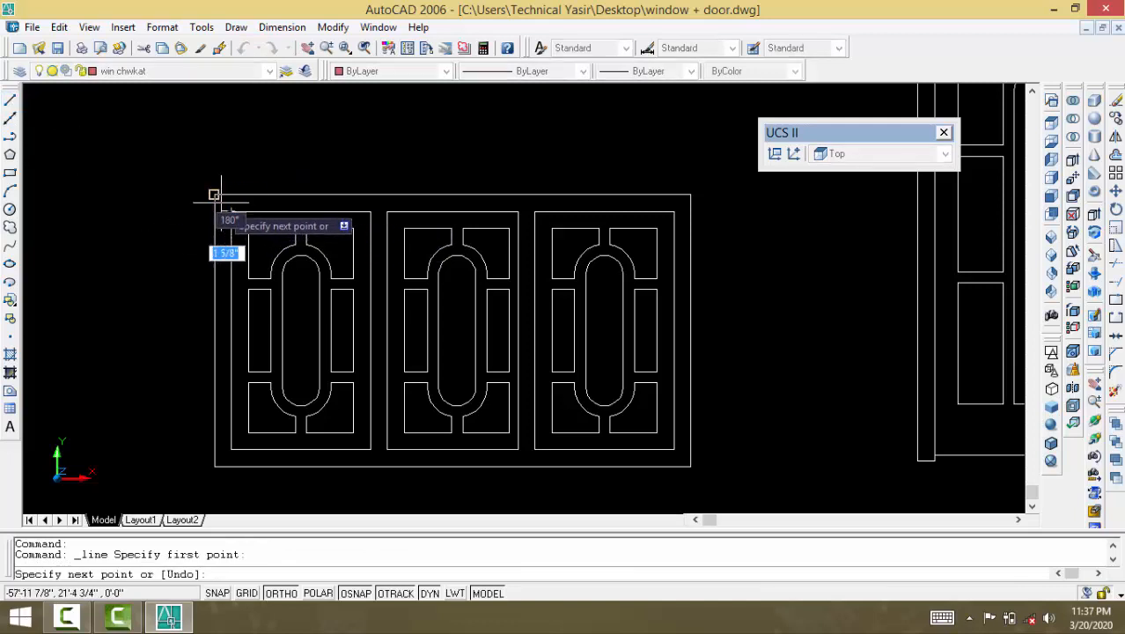
{"action": "left_click", "coordinate": [214, 194]}
{"action": "key", "text": "Return"}
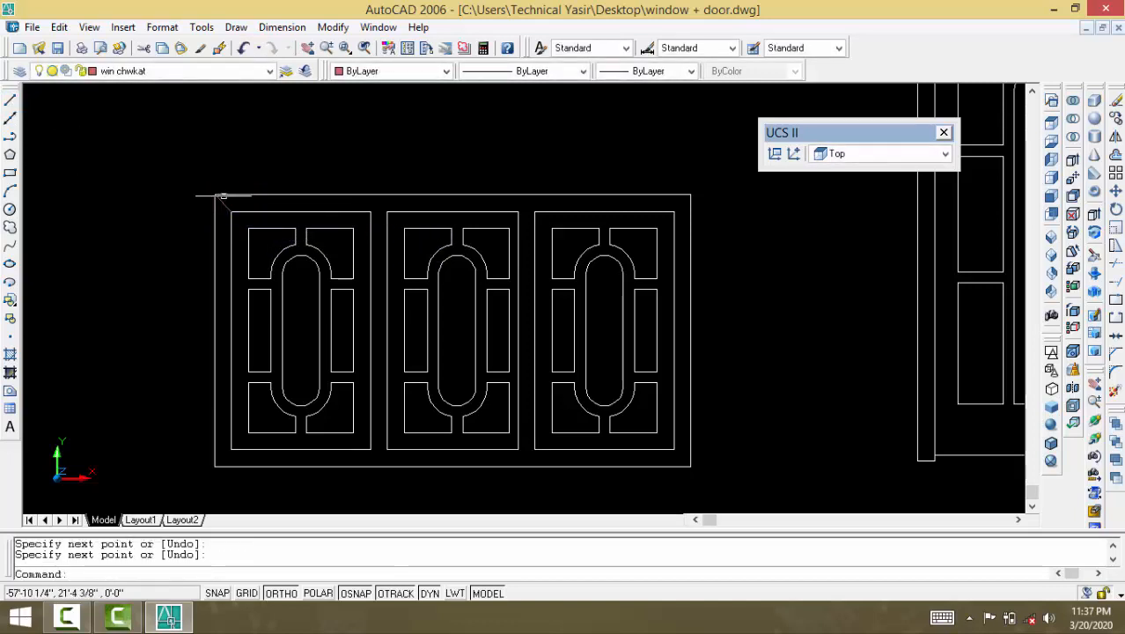
{"action": "key", "text": "Return"}
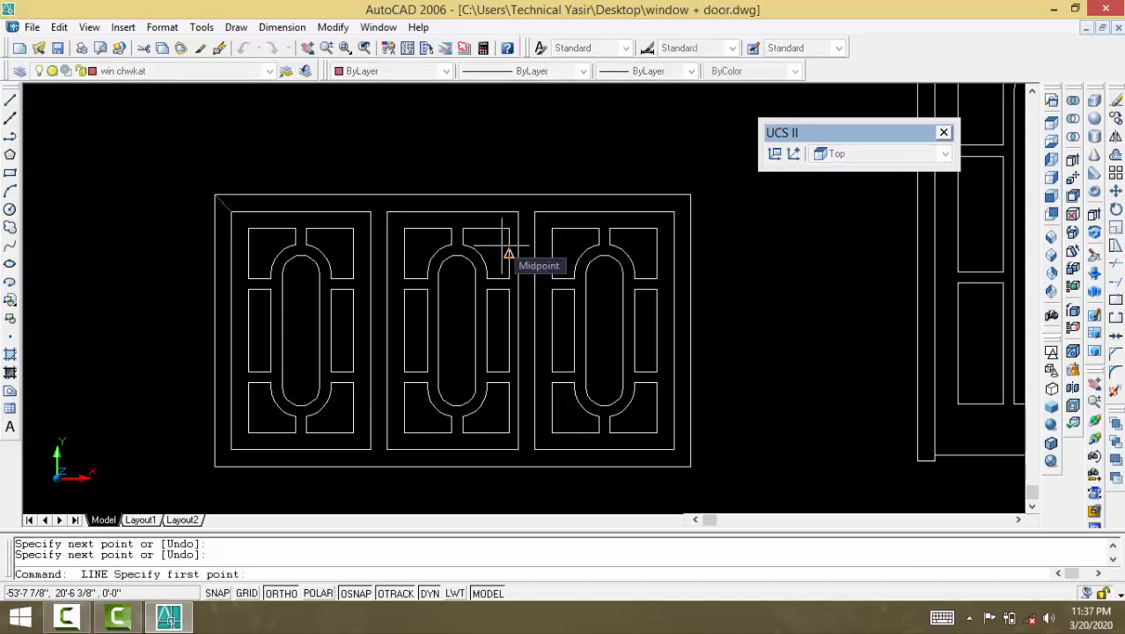
{"action": "left_click", "coordinate": [673, 211]}
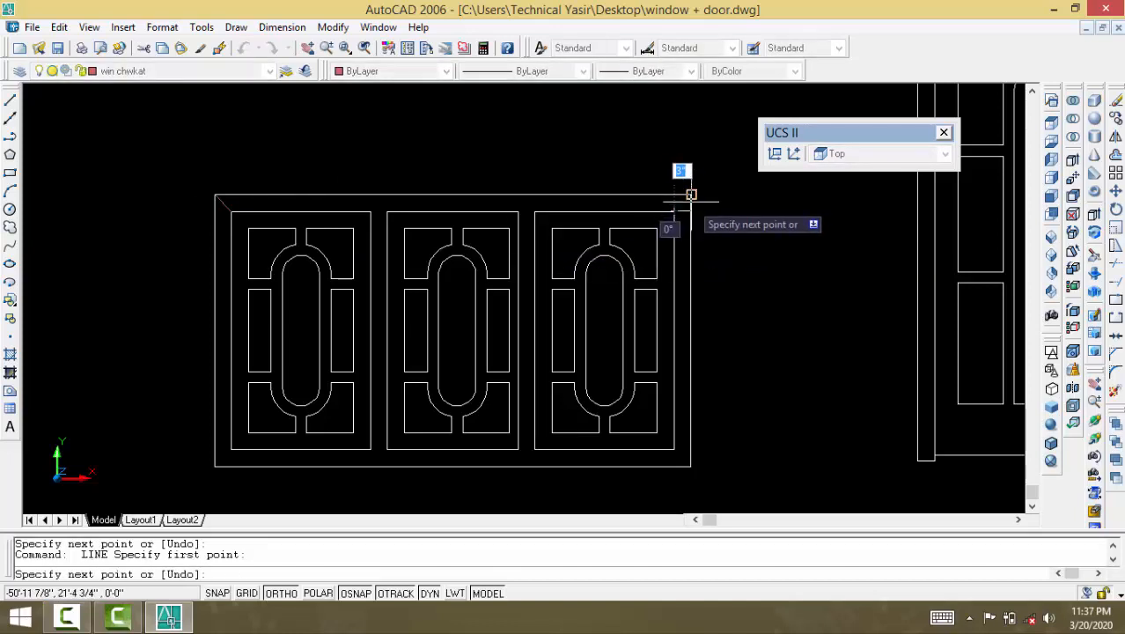
{"action": "left_click", "coordinate": [691, 194]}
{"action": "key", "text": "Return"}
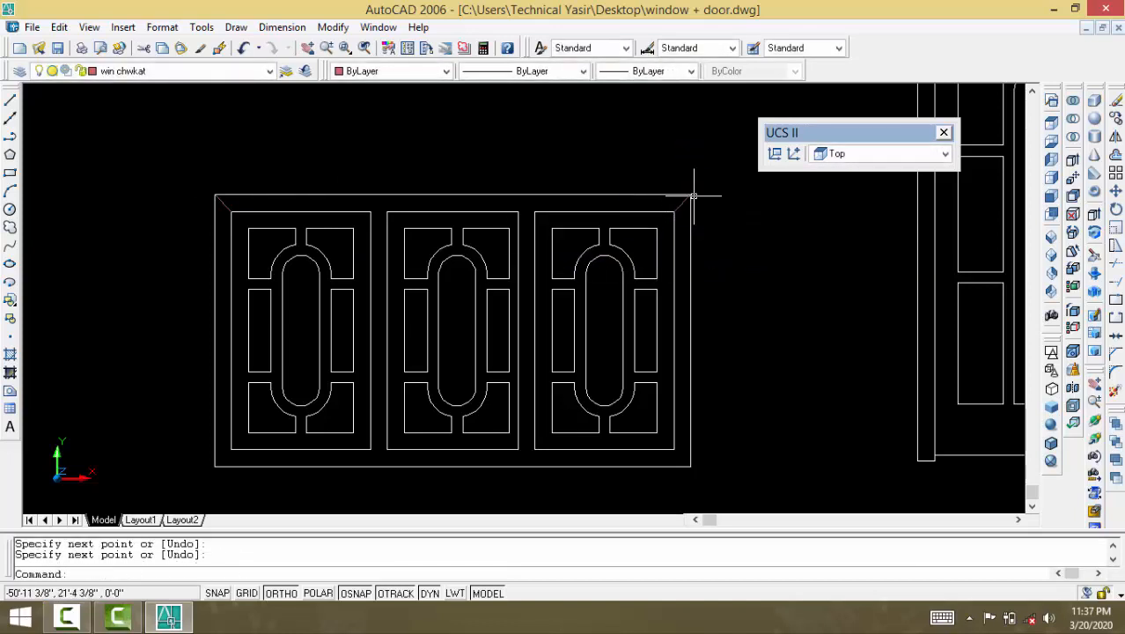
Step: Draw diagonal lines joining the inner and outer corners of the window frame at its two lower corners
{"action": "key", "text": "Return"}
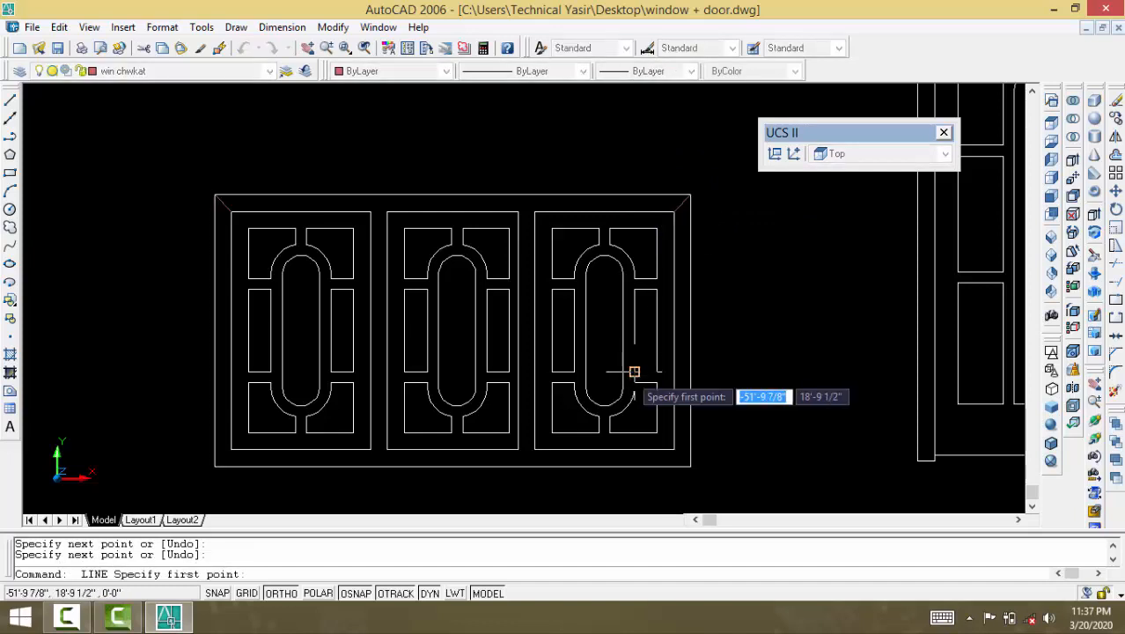
{"action": "left_click", "coordinate": [673, 449]}
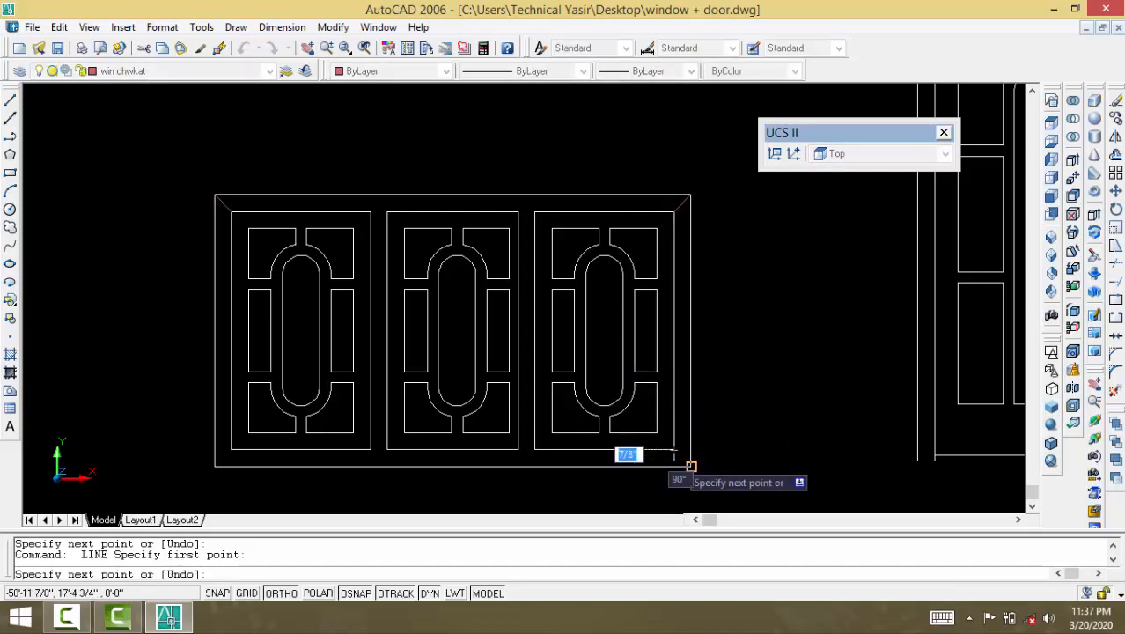
{"action": "left_click", "coordinate": [690, 467]}
{"action": "key", "text": "Return"}
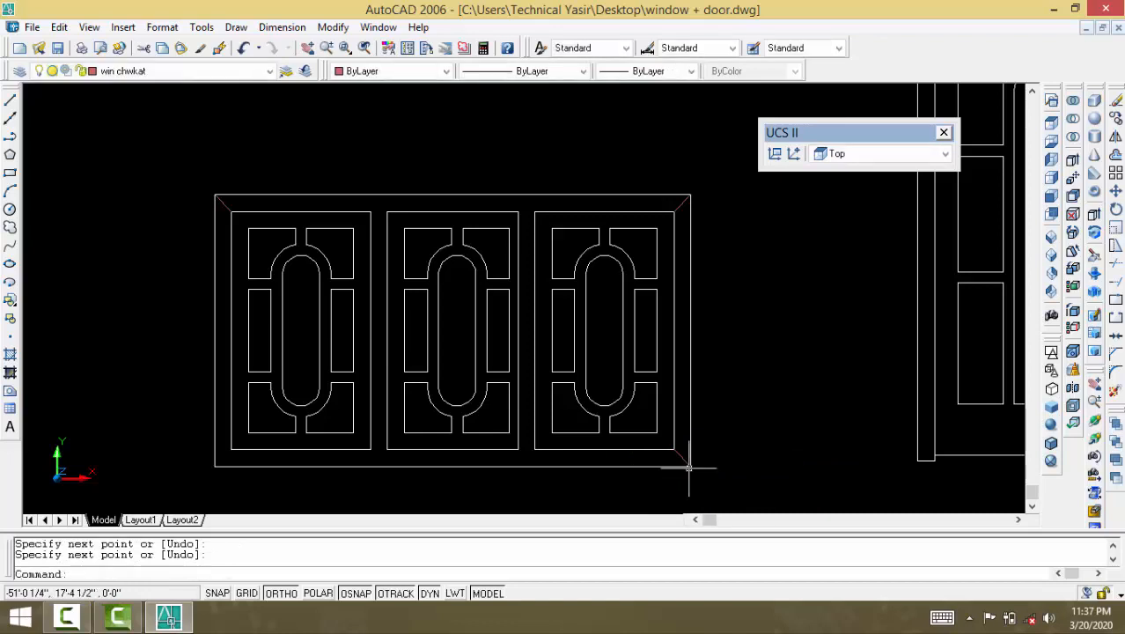
{"action": "key", "text": "Return"}
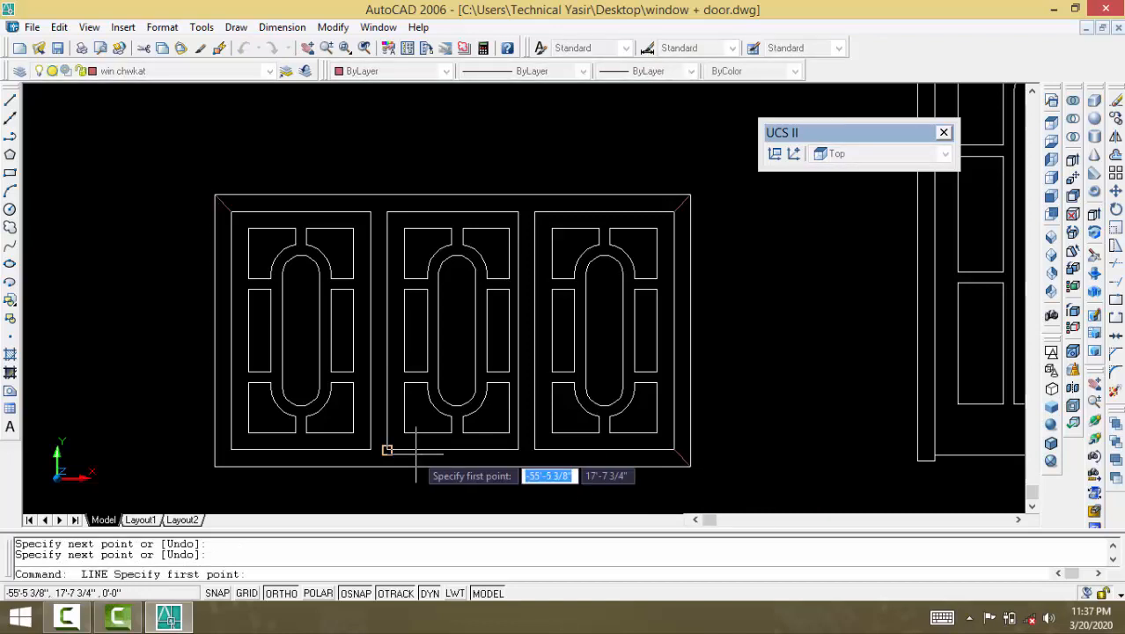
{"action": "left_click", "coordinate": [231, 449]}
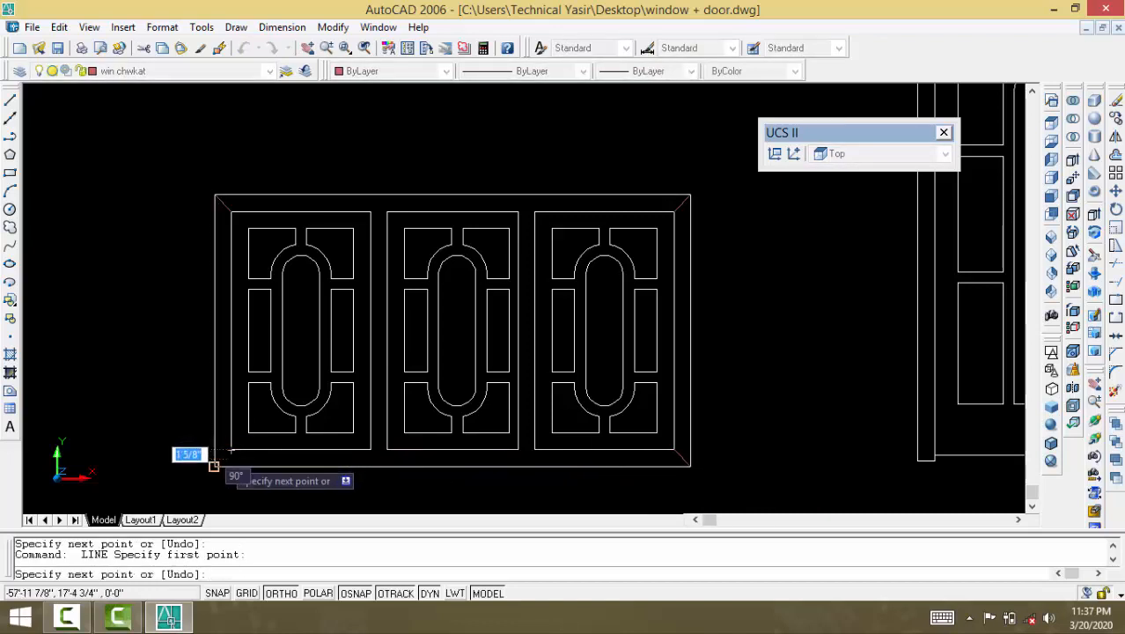
{"action": "left_click", "coordinate": [215, 466]}
{"action": "key", "text": "Return"}
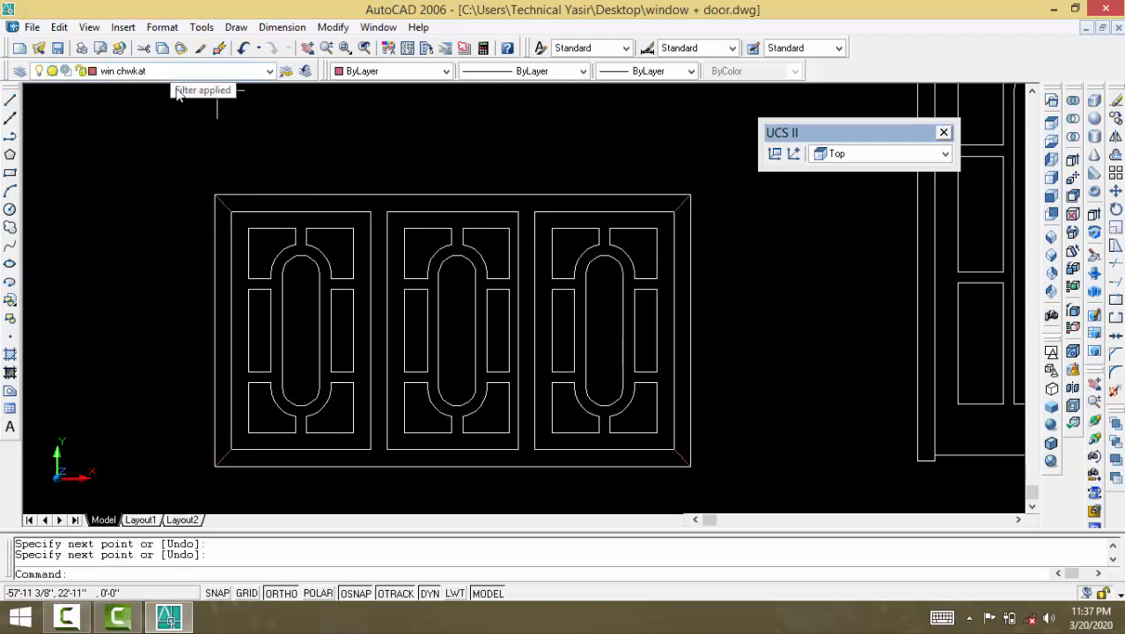
{"action": "type", "text": "bo"}
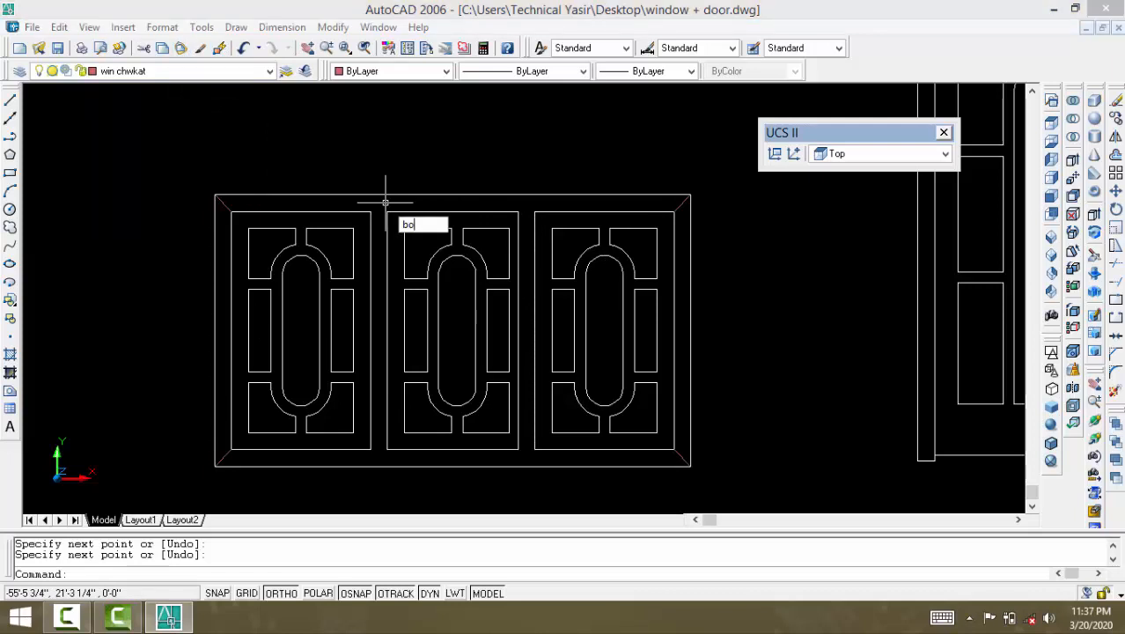
{"action": "key", "text": "Return"}
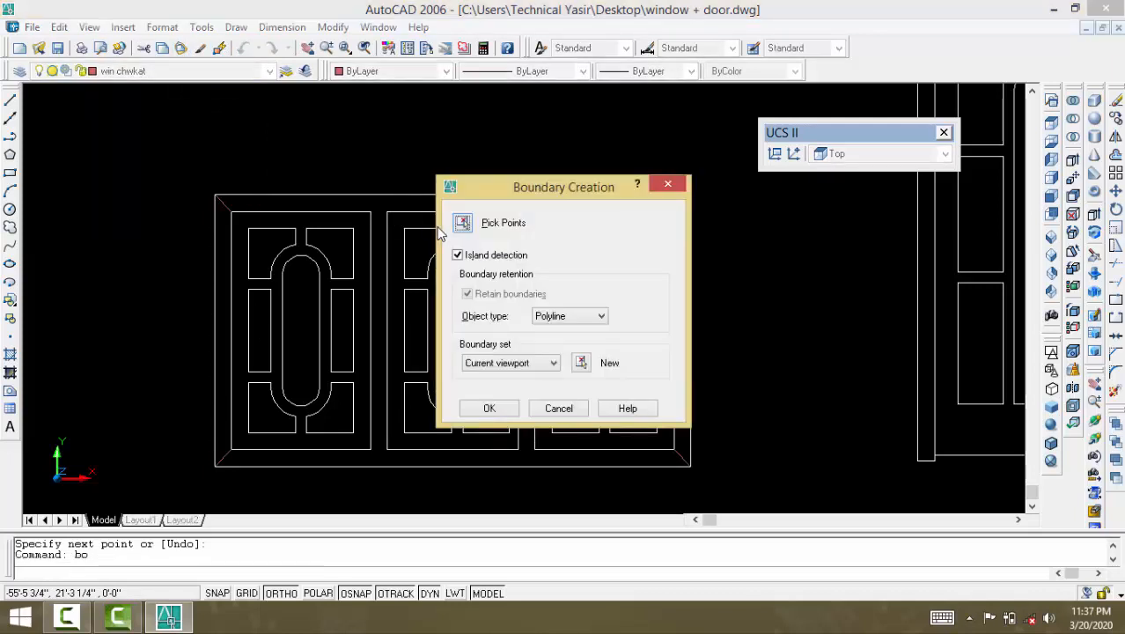
{"action": "left_click", "coordinate": [462, 224]}
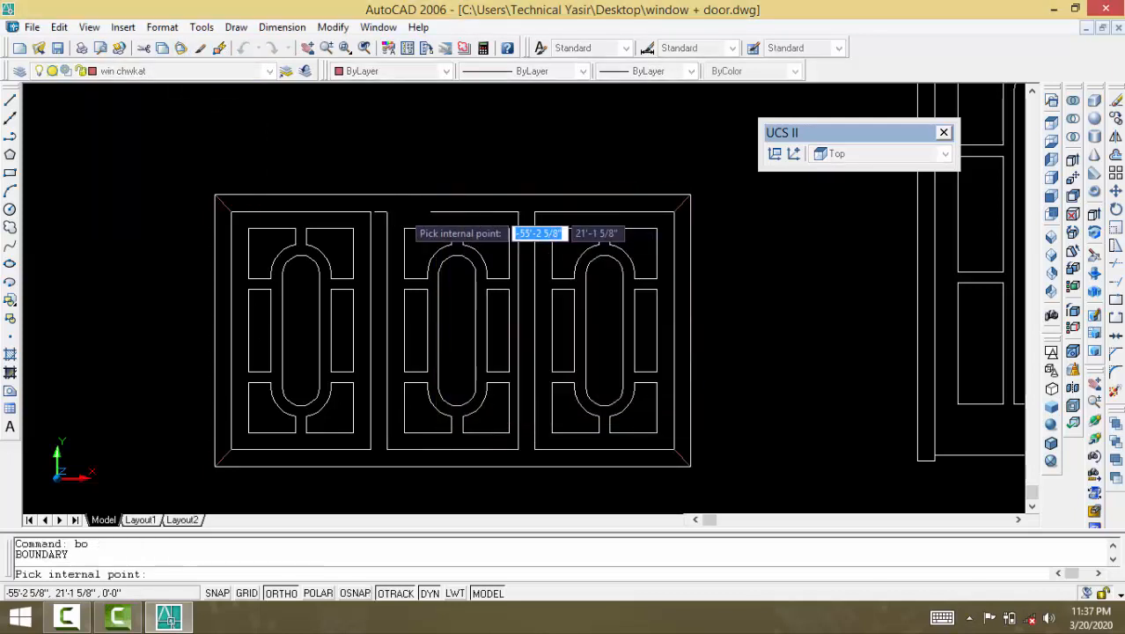
{"action": "left_click", "coordinate": [397, 202]}
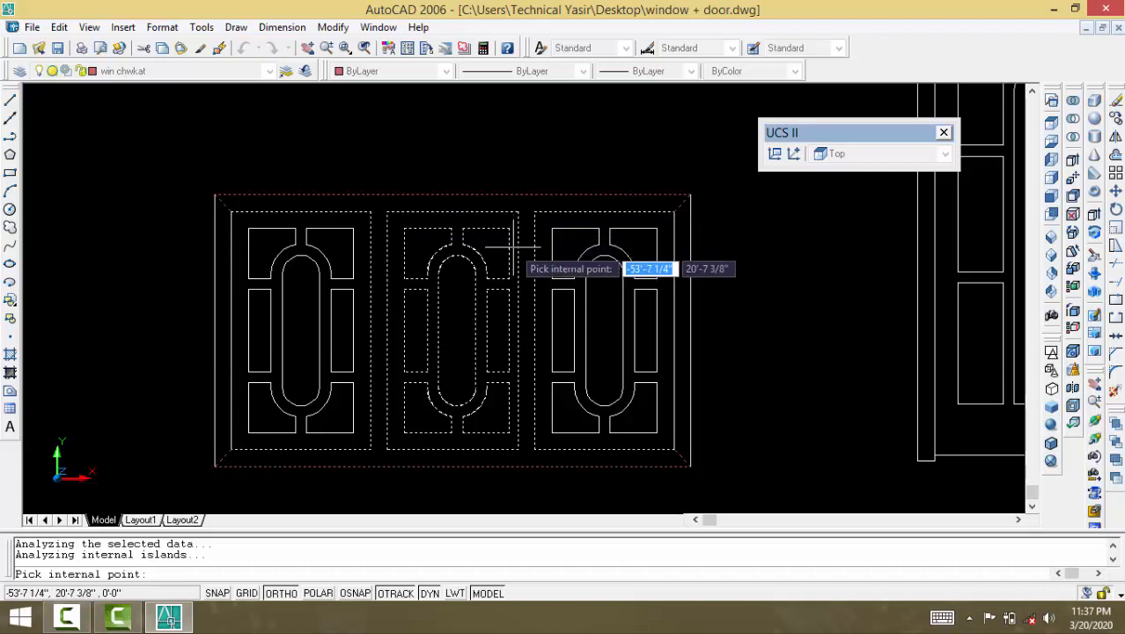
{"action": "key", "text": "Escape"}
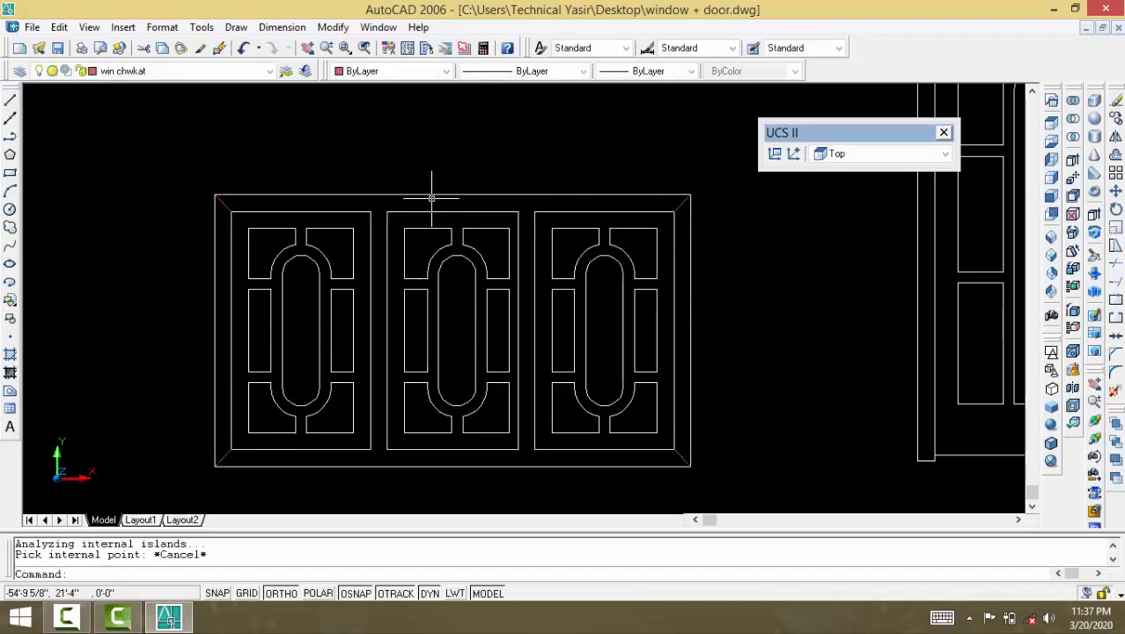
Step: Set the UCS back to World and return the drawing to the southwest isometric view
{"action": "left_click", "coordinate": [924, 159]}
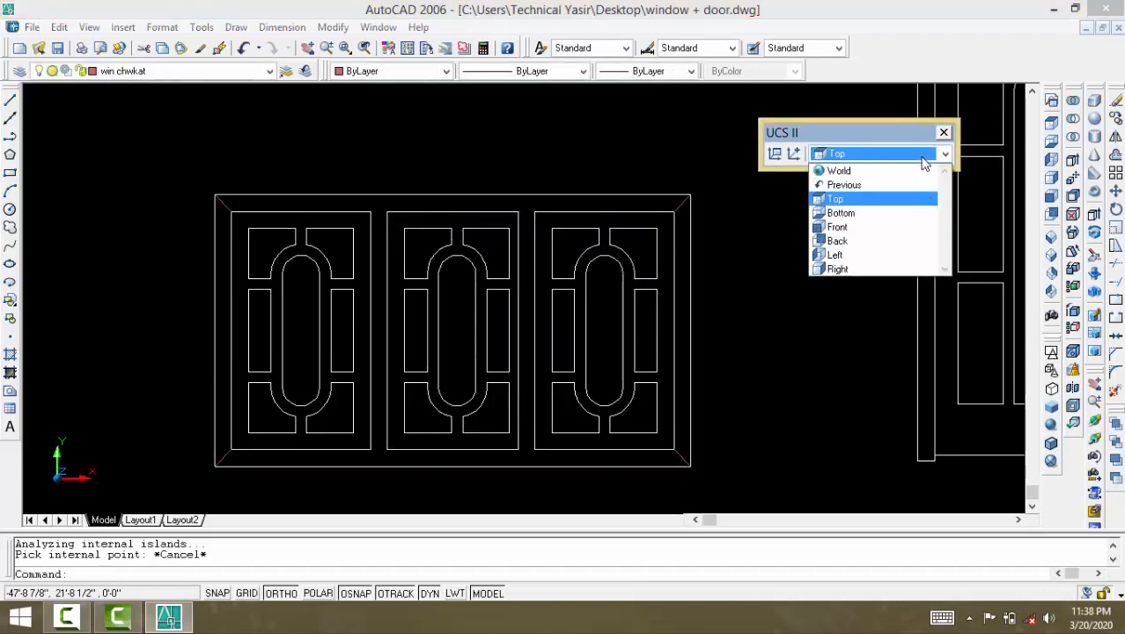
{"action": "left_click", "coordinate": [875, 168]}
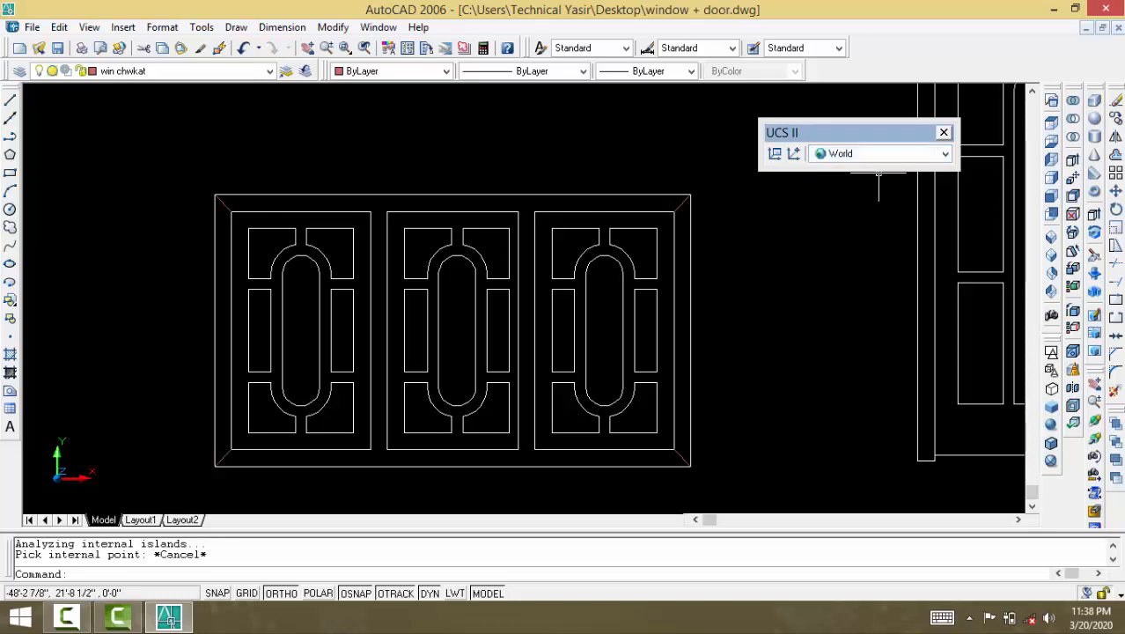
{"action": "left_click", "coordinate": [1050, 238]}
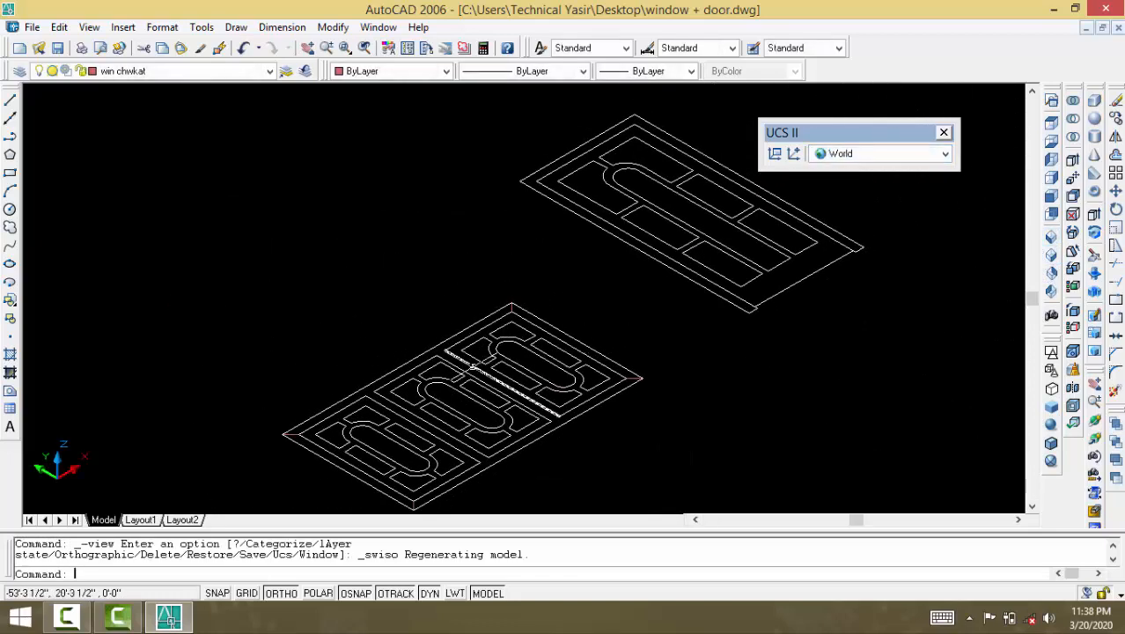
{"action": "type", "text": "bo"}
{"action": "key", "text": "Return"}
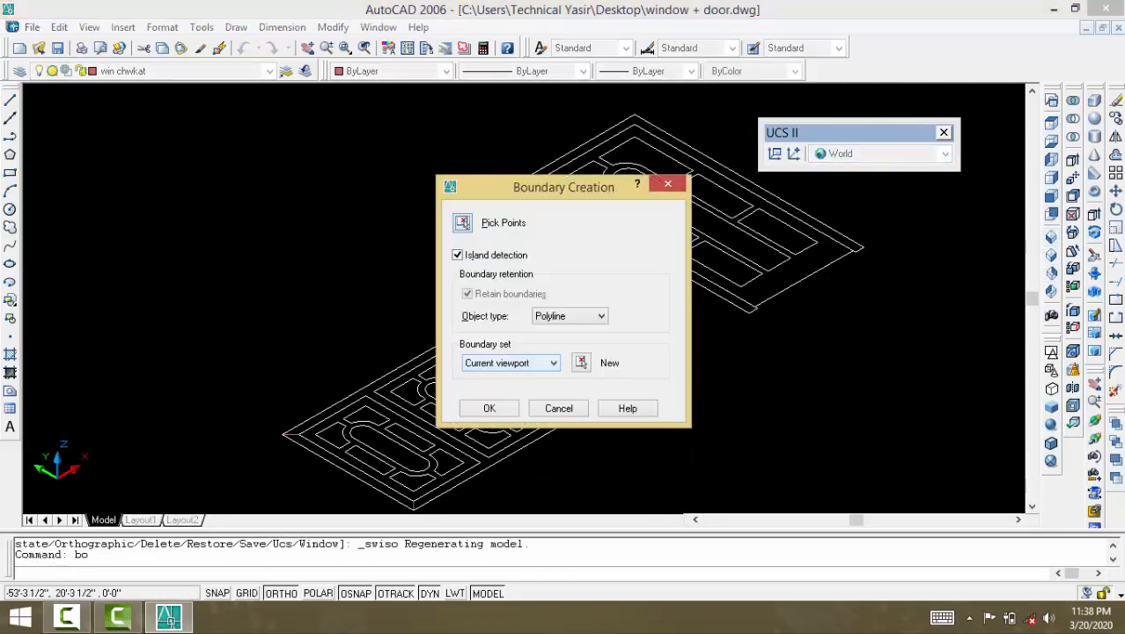
{"action": "left_click", "coordinate": [462, 223]}
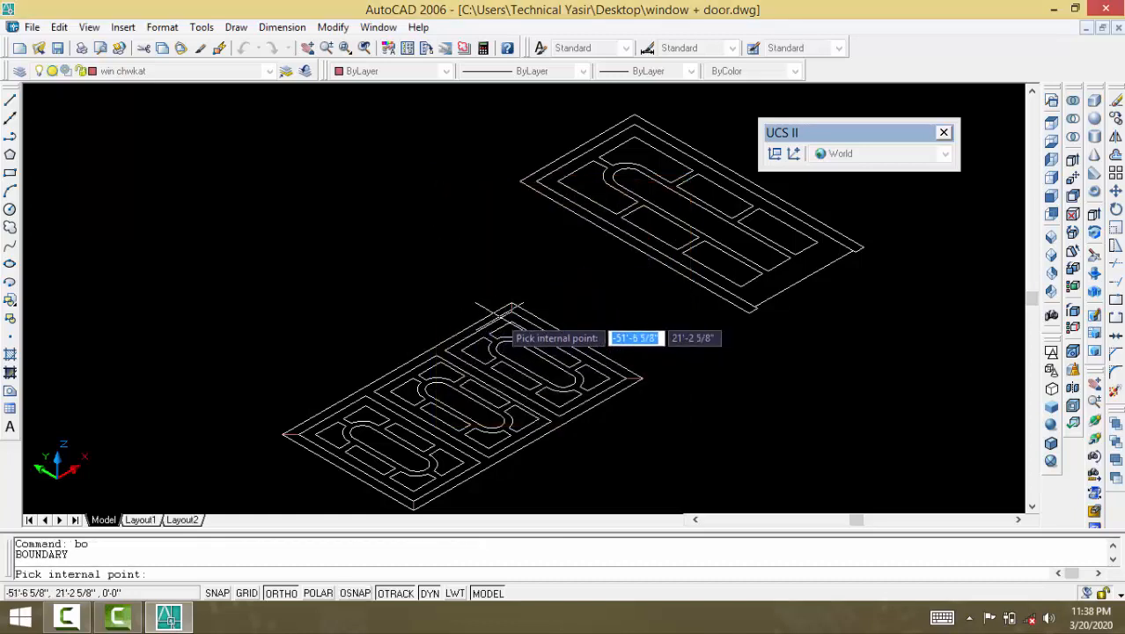
{"action": "left_click", "coordinate": [500, 317]}
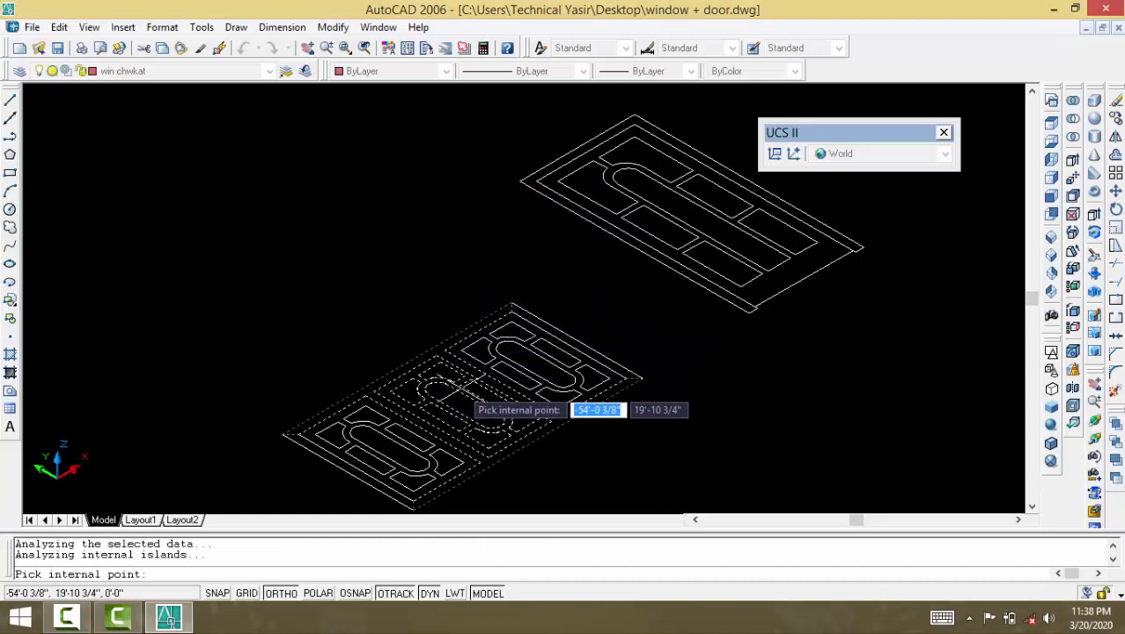
{"action": "key", "text": "Escape"}
Step: Switch the drawing to the top view and draw a short vertical line across the upper frame rail above the middle panel
{"action": "scroll", "coordinate": [451, 414], "scroll_direction": "up", "scroll_amount": 3}
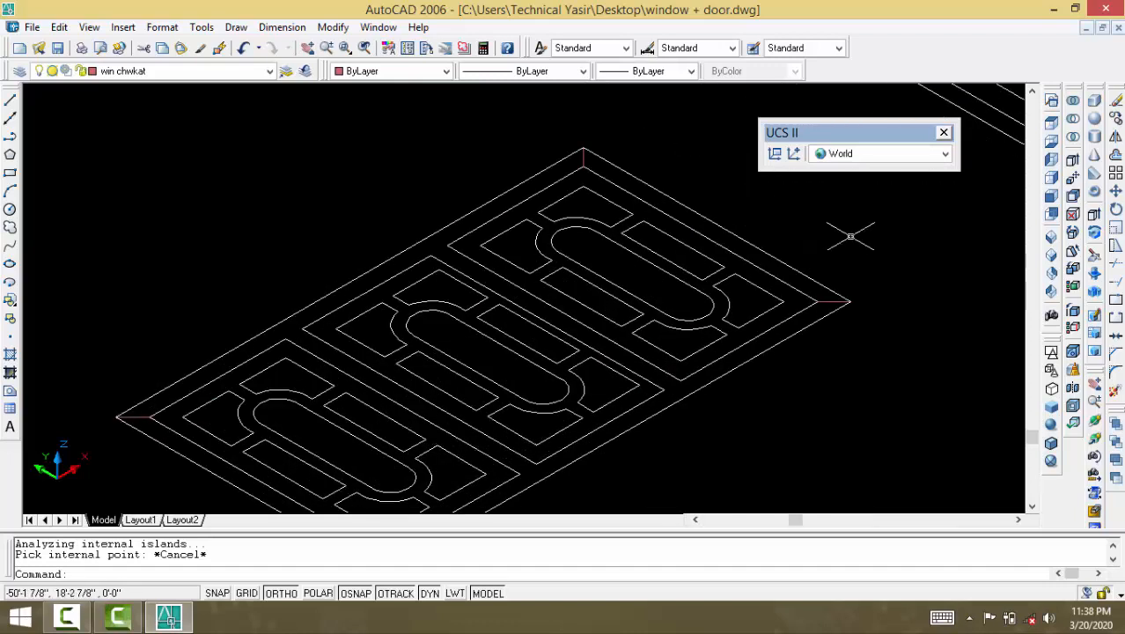
{"action": "left_click", "coordinate": [1051, 125]}
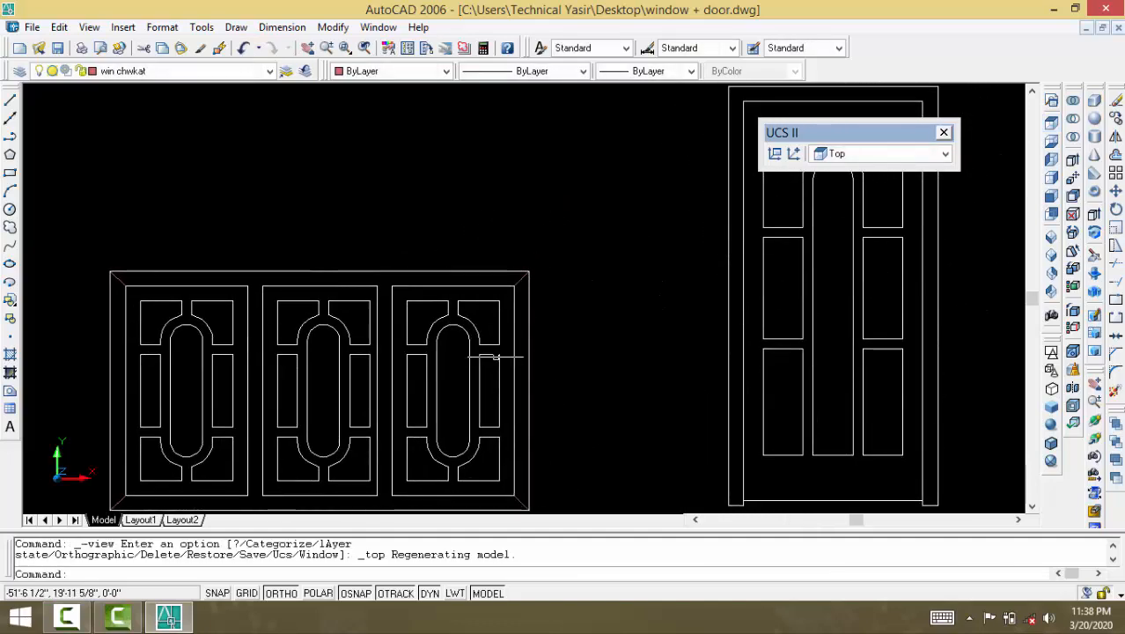
{"action": "scroll", "coordinate": [445, 281], "scroll_direction": "up", "scroll_amount": 5}
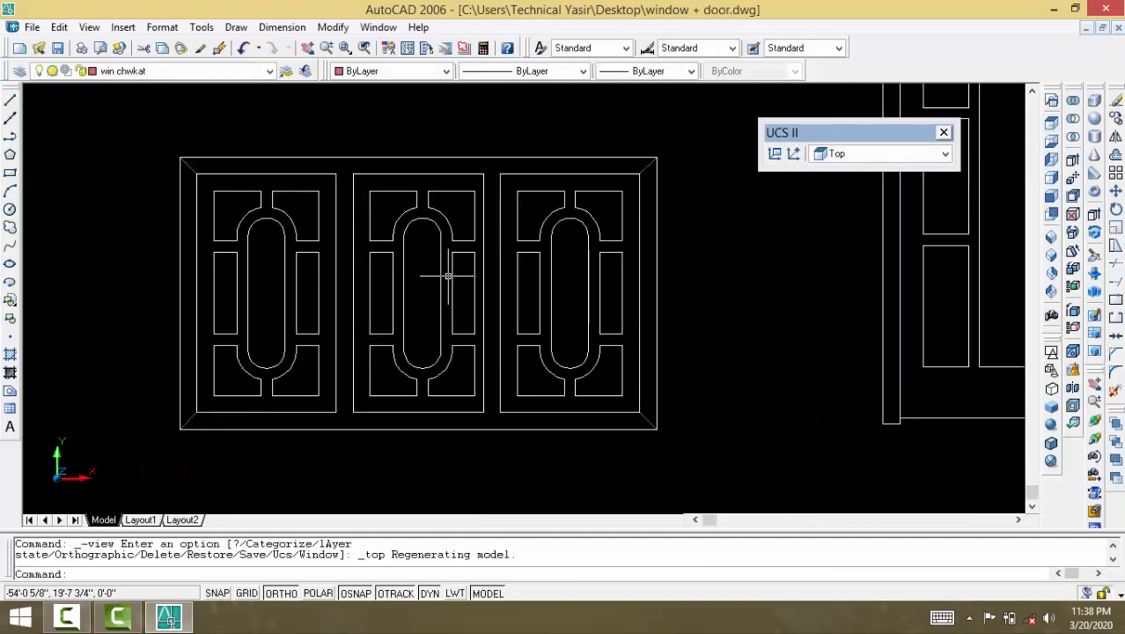
{"action": "type", "text": "l"}
{"action": "key", "text": "Return"}
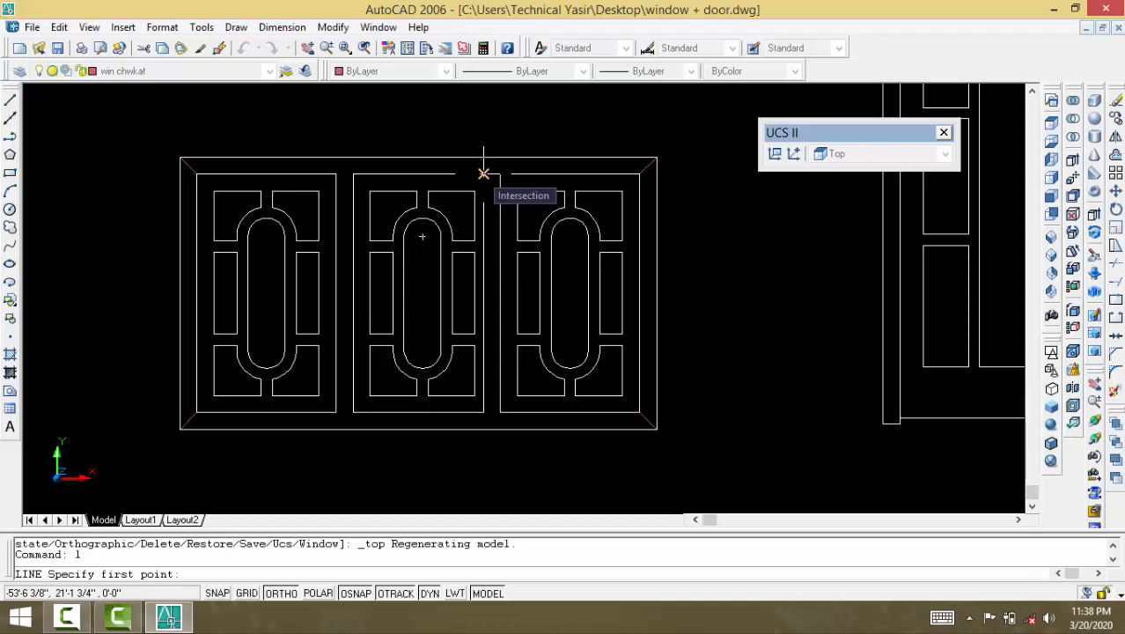
{"action": "left_click", "coordinate": [418, 173]}
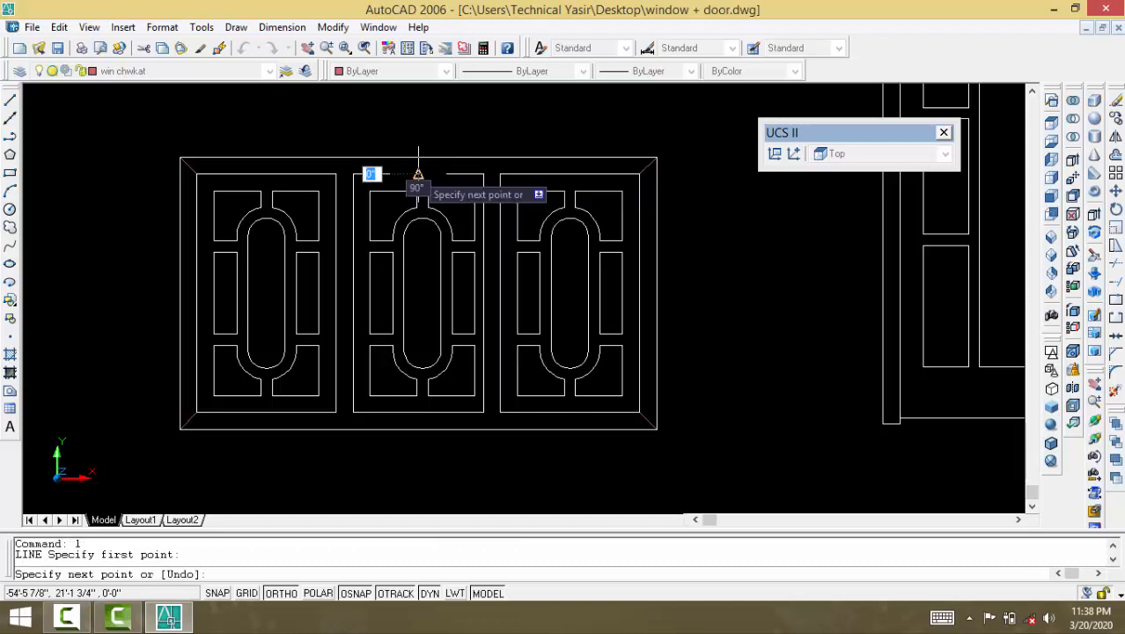
{"action": "left_click", "coordinate": [418, 157]}
{"action": "key", "text": "Return"}
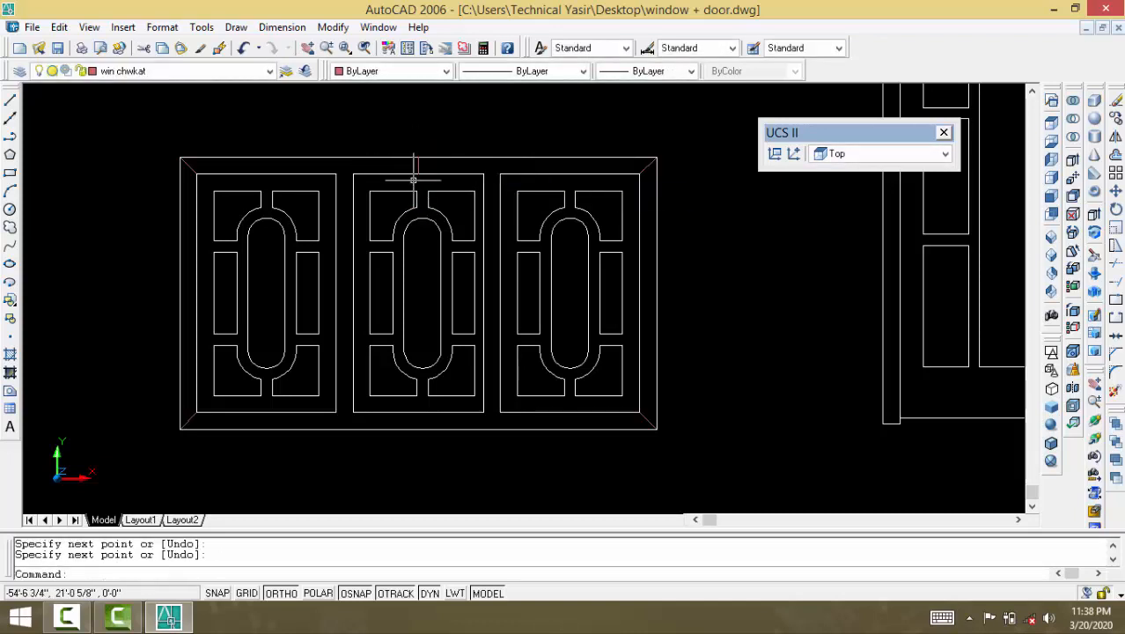
Step: Draw a matching short vertical line across the lower frame rail below the middle panel
{"action": "key", "text": "Return"}
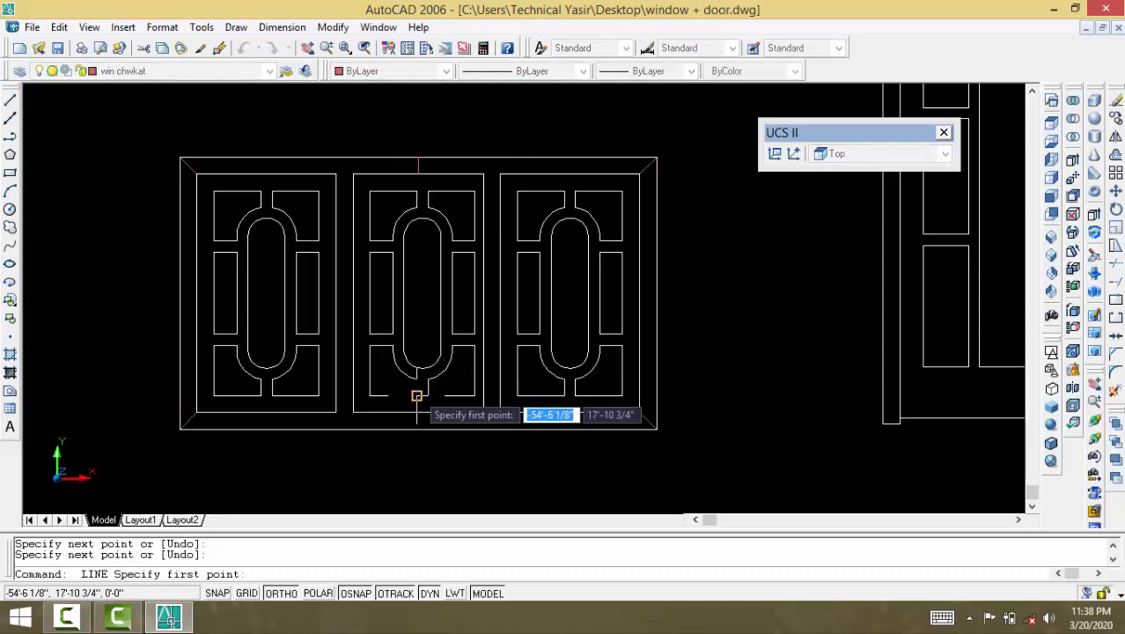
{"action": "left_click", "coordinate": [418, 412]}
{"action": "left_click", "coordinate": [418, 429]}
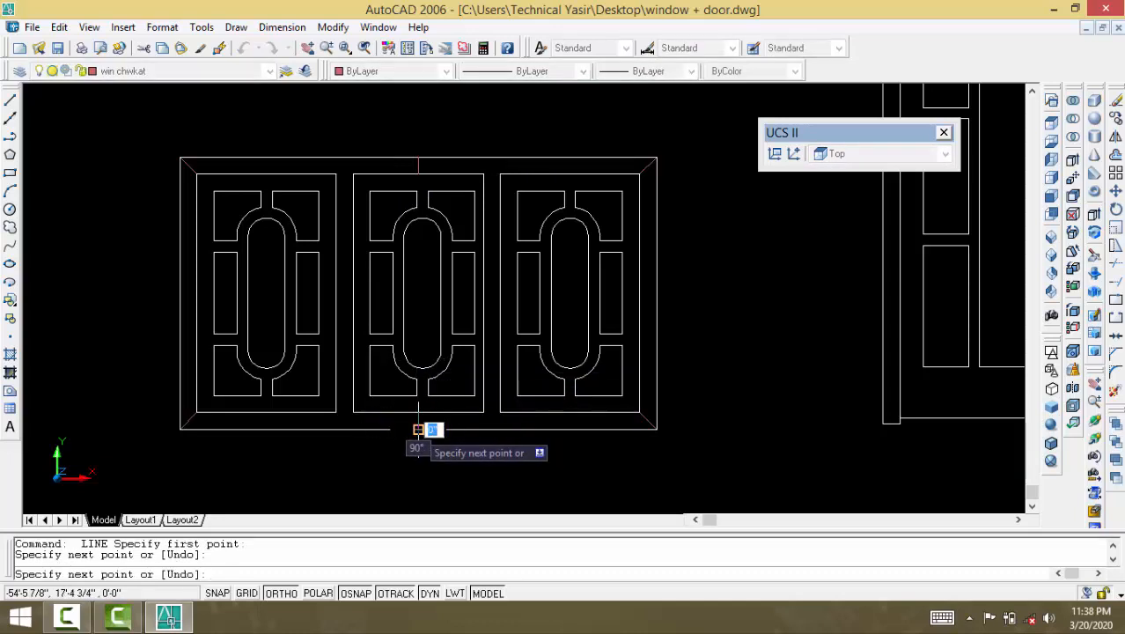
{"action": "key", "text": "Return"}
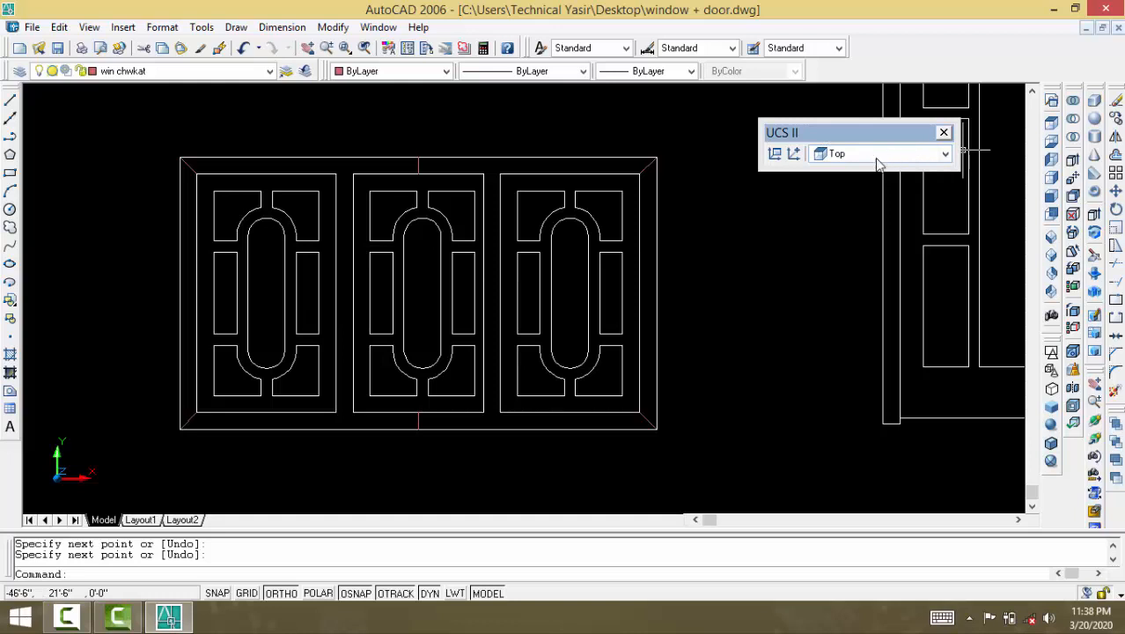
Step: Create polyline boundaries from the right and left halves of the window frame around the three panel openings
{"action": "type", "text": "bo"}
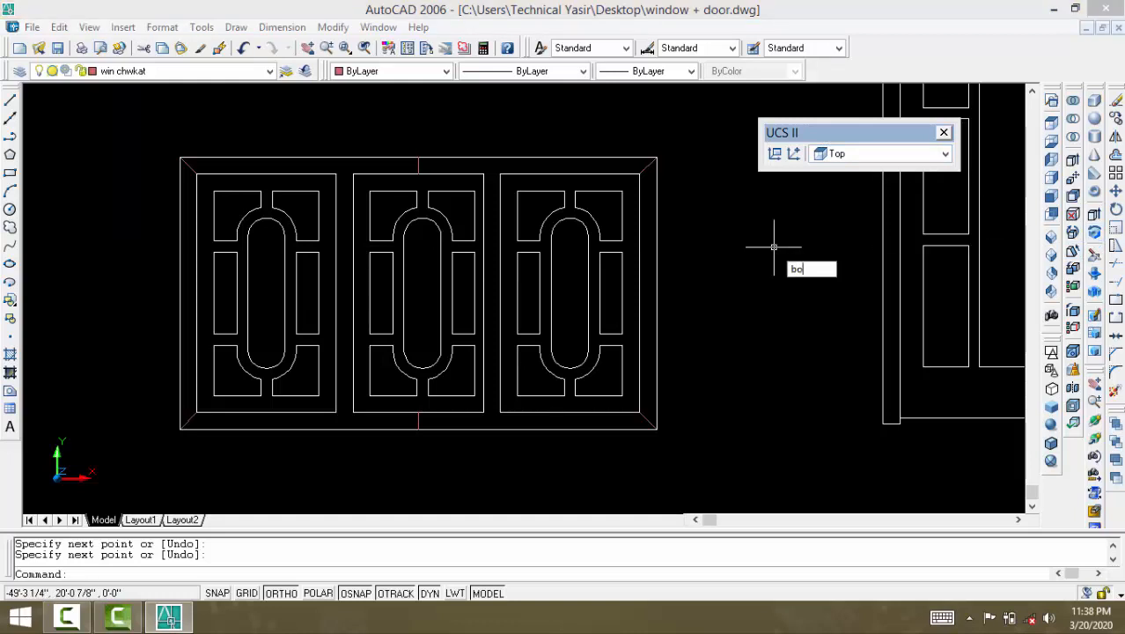
{"action": "key", "text": "Return"}
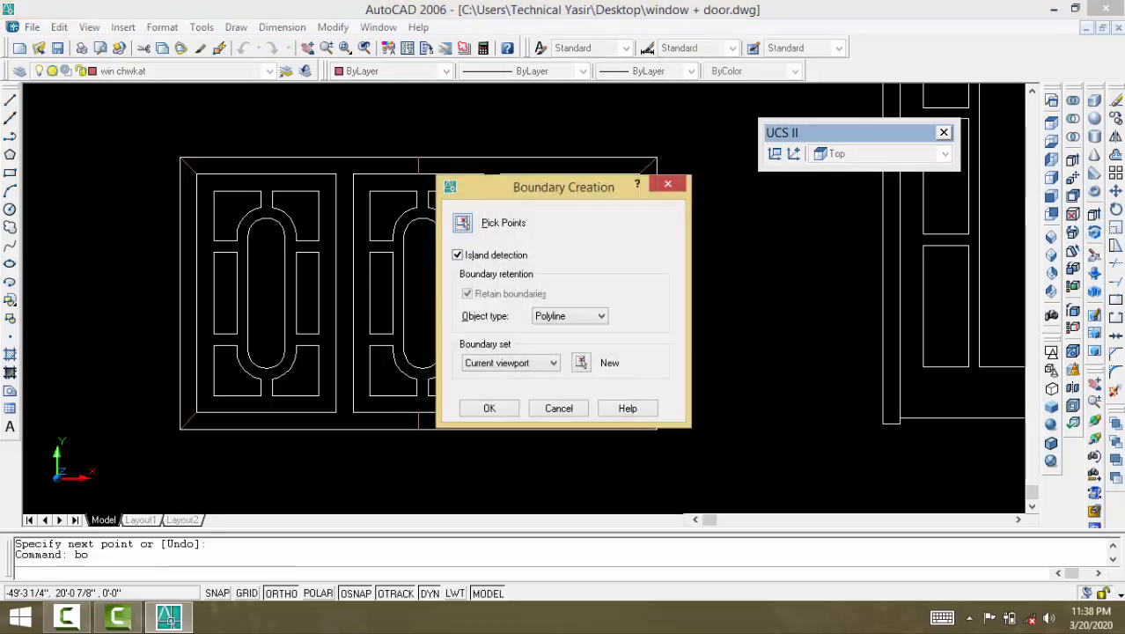
{"action": "left_click", "coordinate": [463, 223]}
{"action": "left_click", "coordinate": [465, 165]}
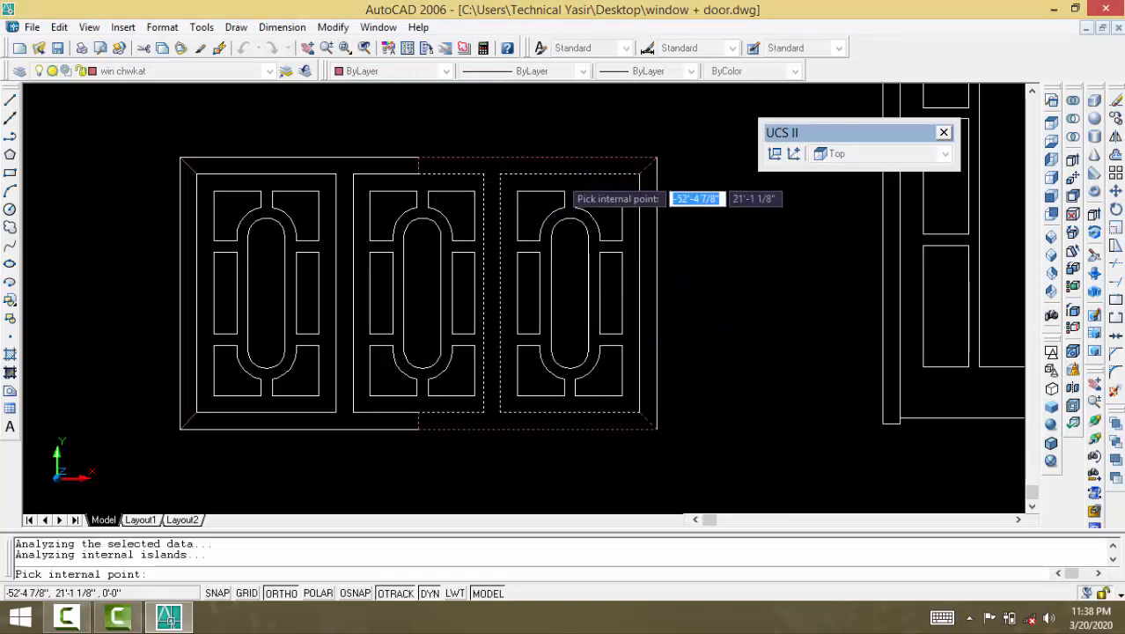
{"action": "left_click", "coordinate": [650, 238]}
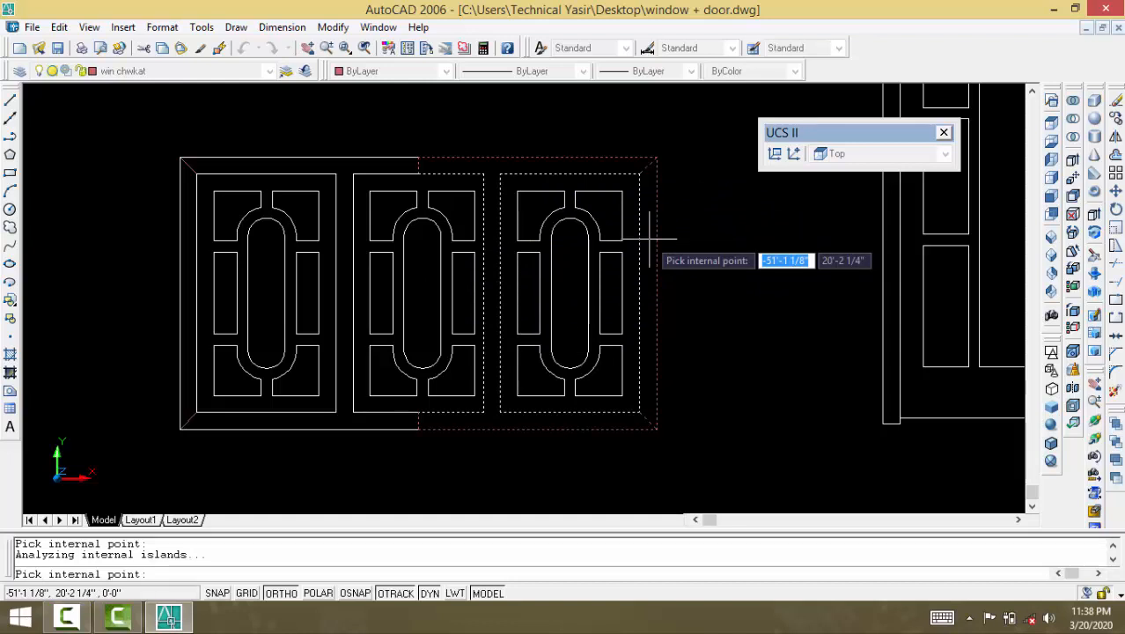
{"action": "left_click", "coordinate": [328, 166]}
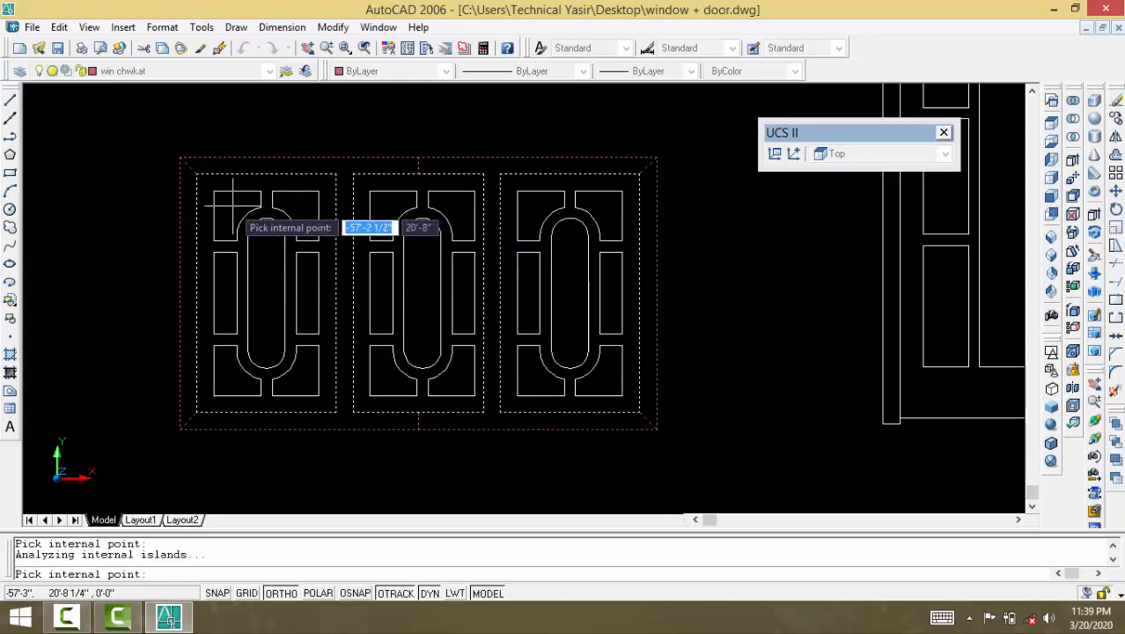
{"action": "key", "text": "Return"}
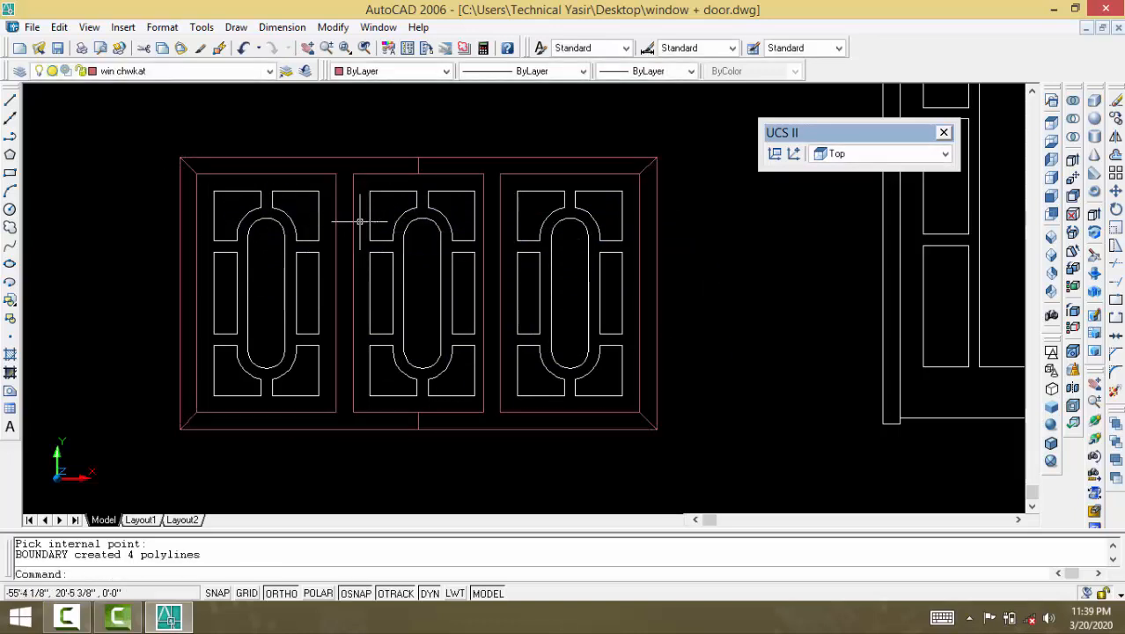
Step: Turn off the win chwkat layer and make win Takhta the current layer
{"action": "left_click", "coordinate": [113, 70]}
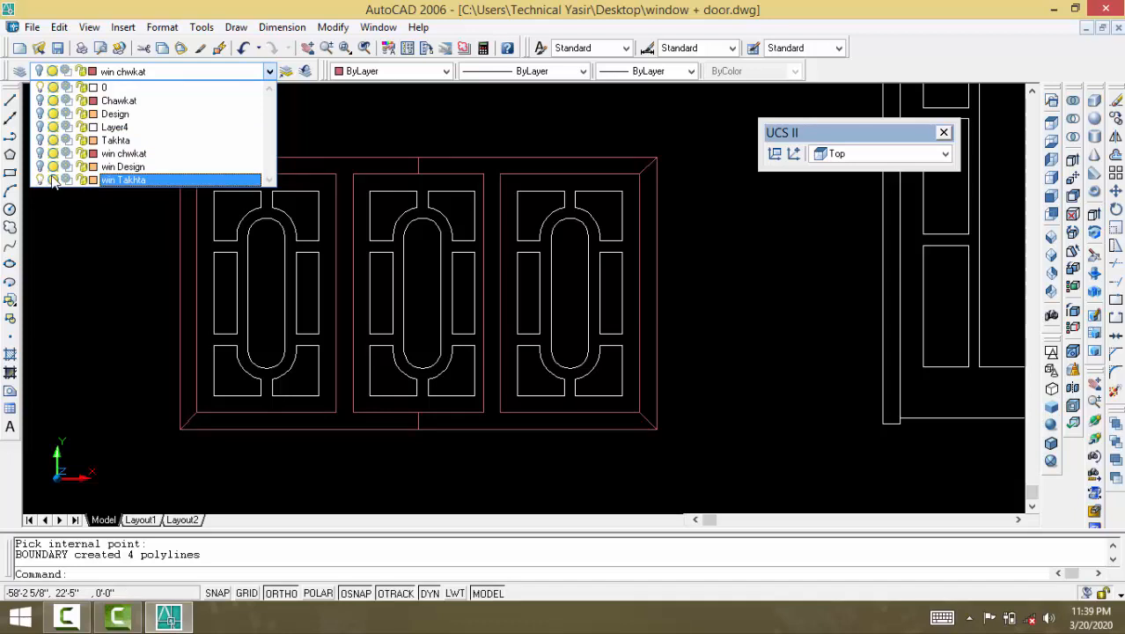
{"action": "left_click", "coordinate": [117, 179]}
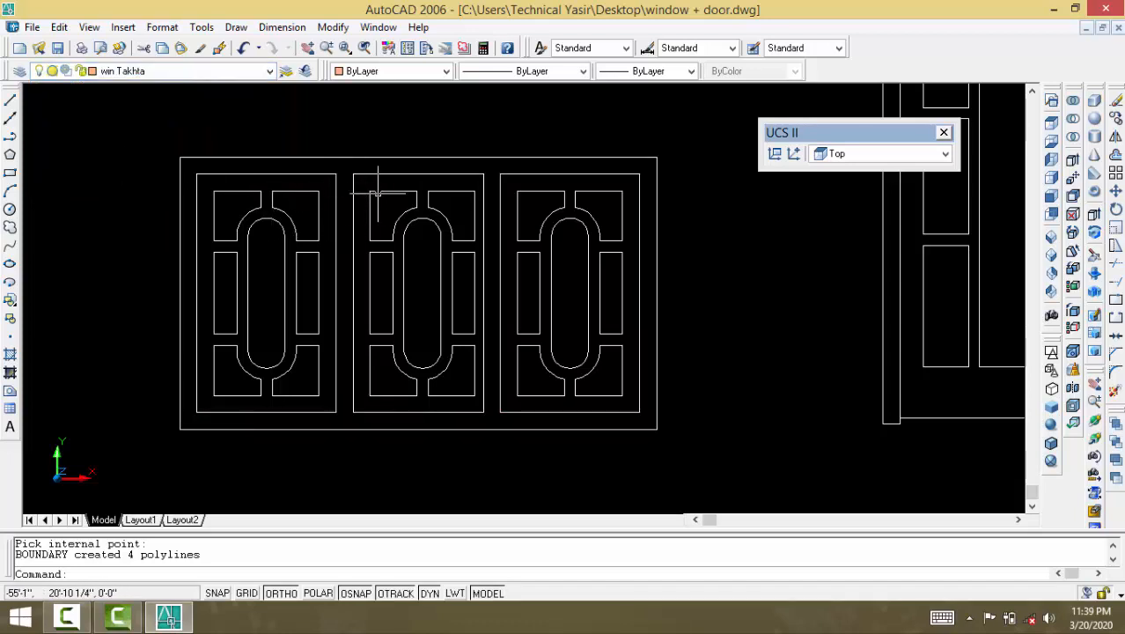
{"action": "type", "text": "b"}
{"action": "type", "text": "o"}
{"action": "key", "text": "Return"}
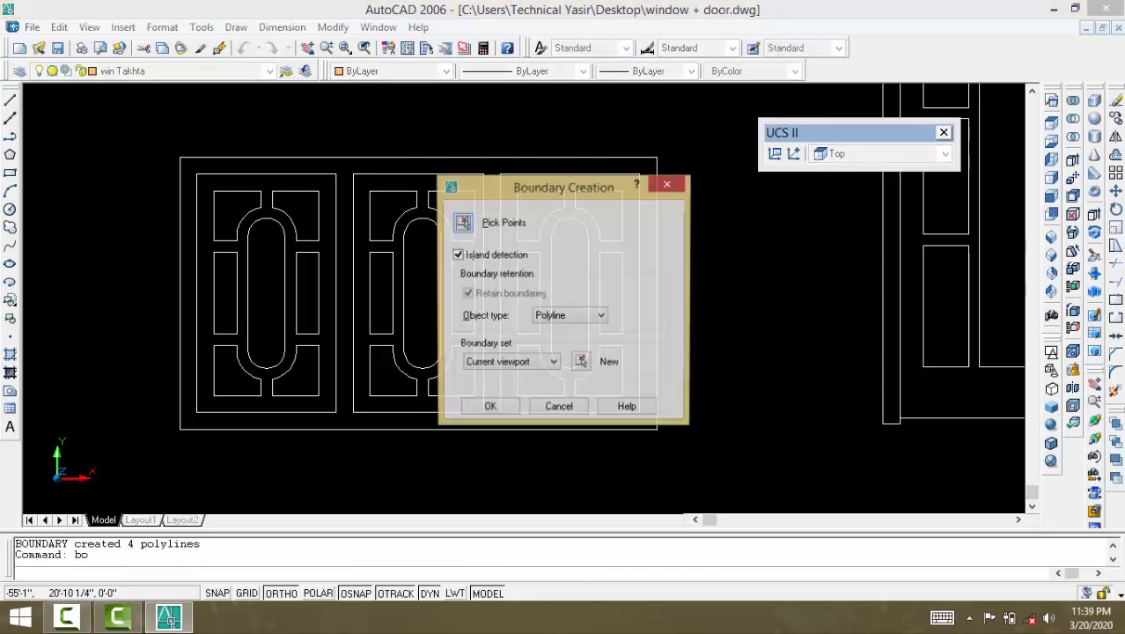
{"action": "left_click", "coordinate": [464, 225]}
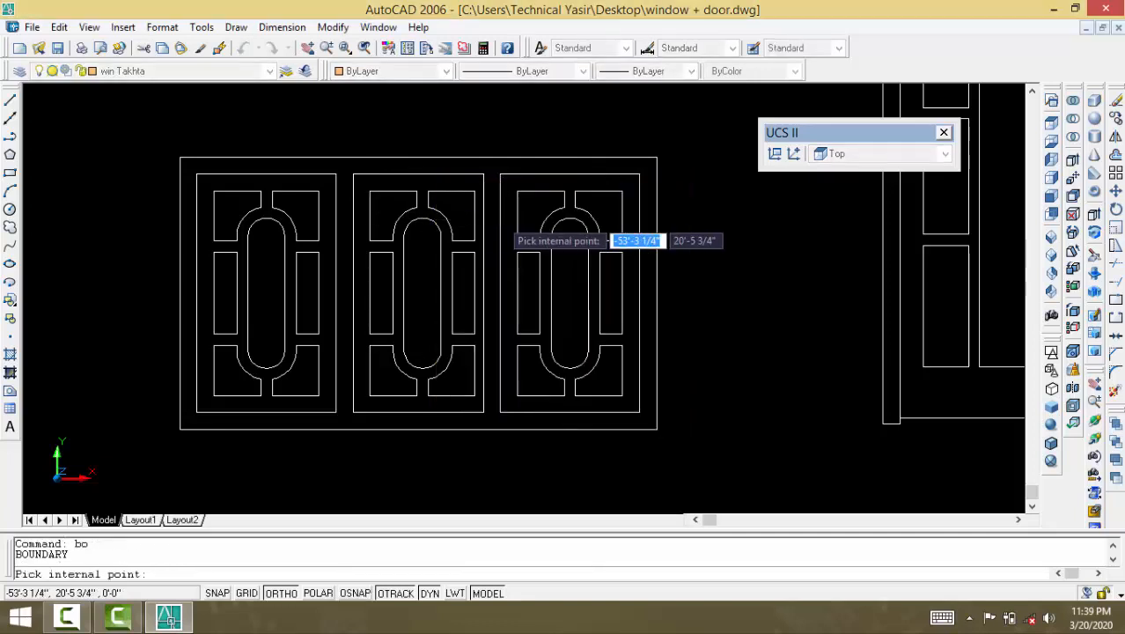
{"action": "left_click", "coordinate": [537, 211]}
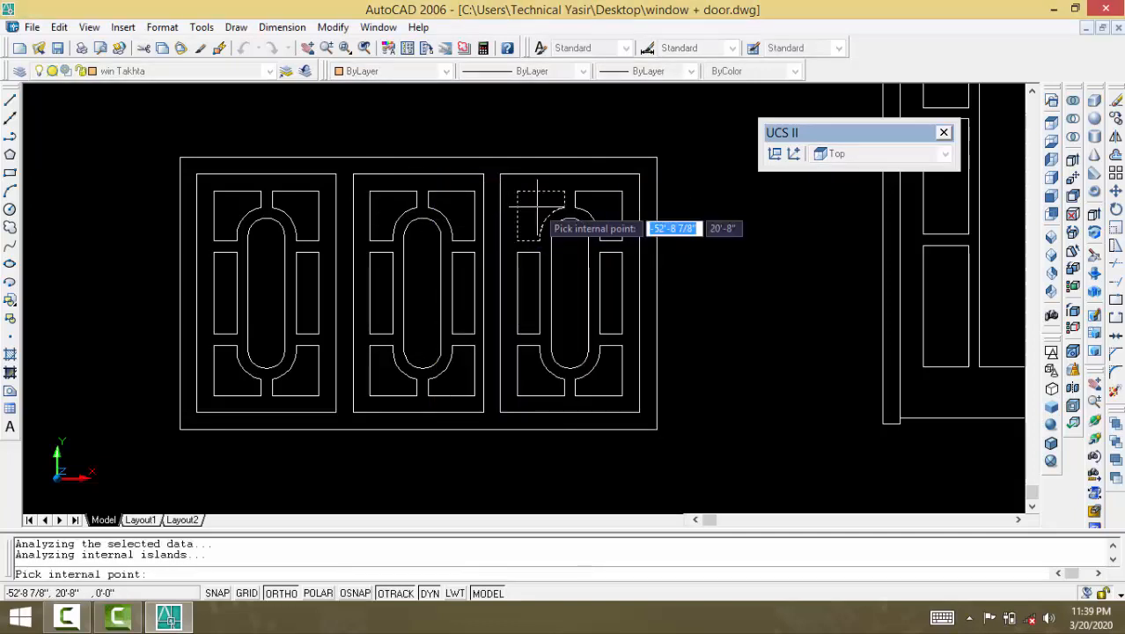
{"action": "key", "text": "Escape"}
Step: Create polyline boundaries of all three window panels, including their inner decorative cut-outs, on the win Takhta layer
{"action": "type", "text": "bo"}
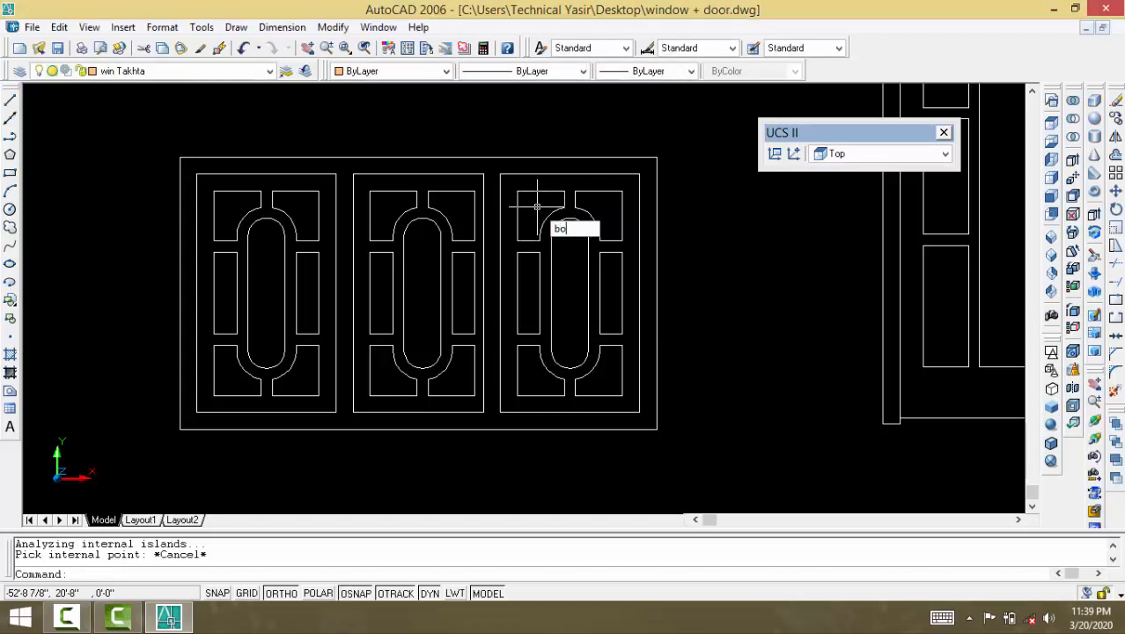
{"action": "key", "text": "Return"}
{"action": "left_click", "coordinate": [464, 223]}
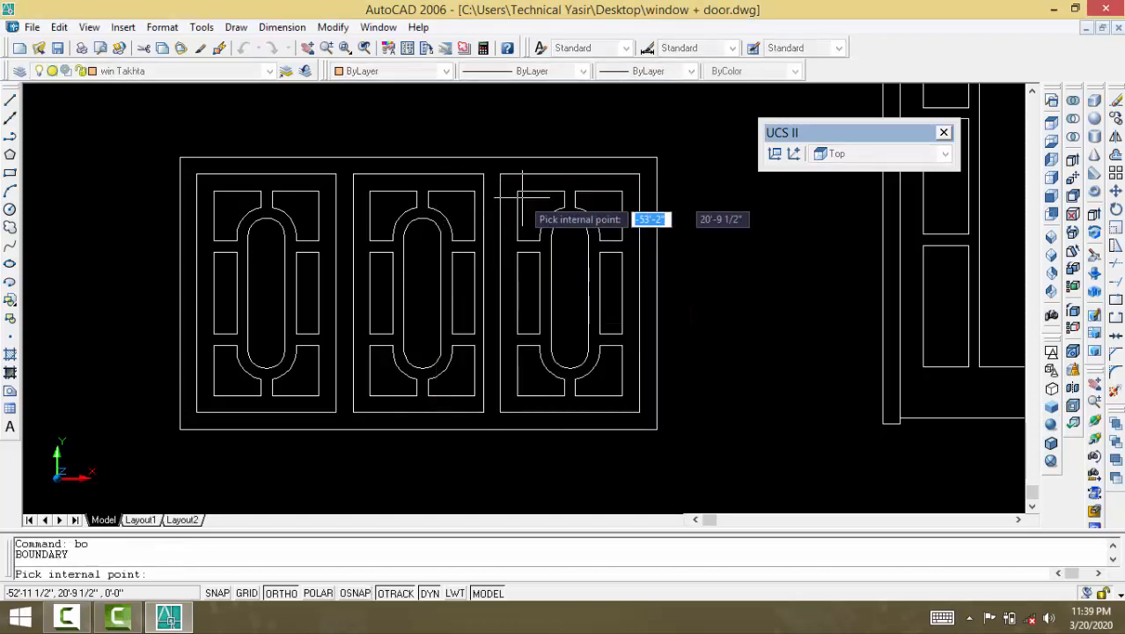
{"action": "left_click", "coordinate": [441, 184]}
{"action": "left_click", "coordinate": [260, 179]}
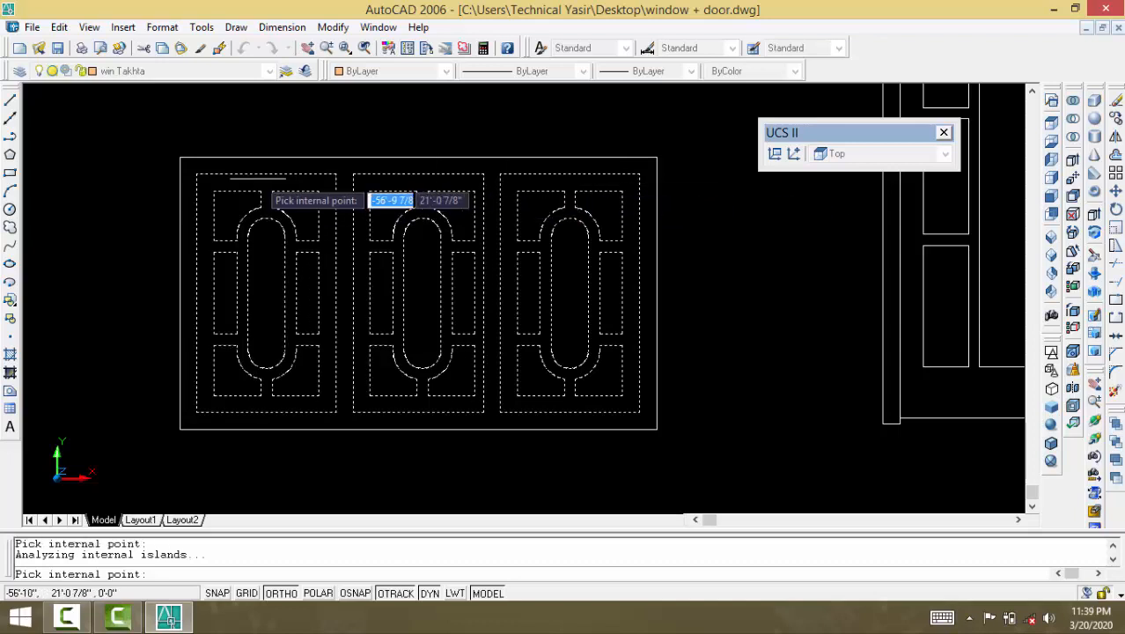
{"action": "key", "text": "Return"}
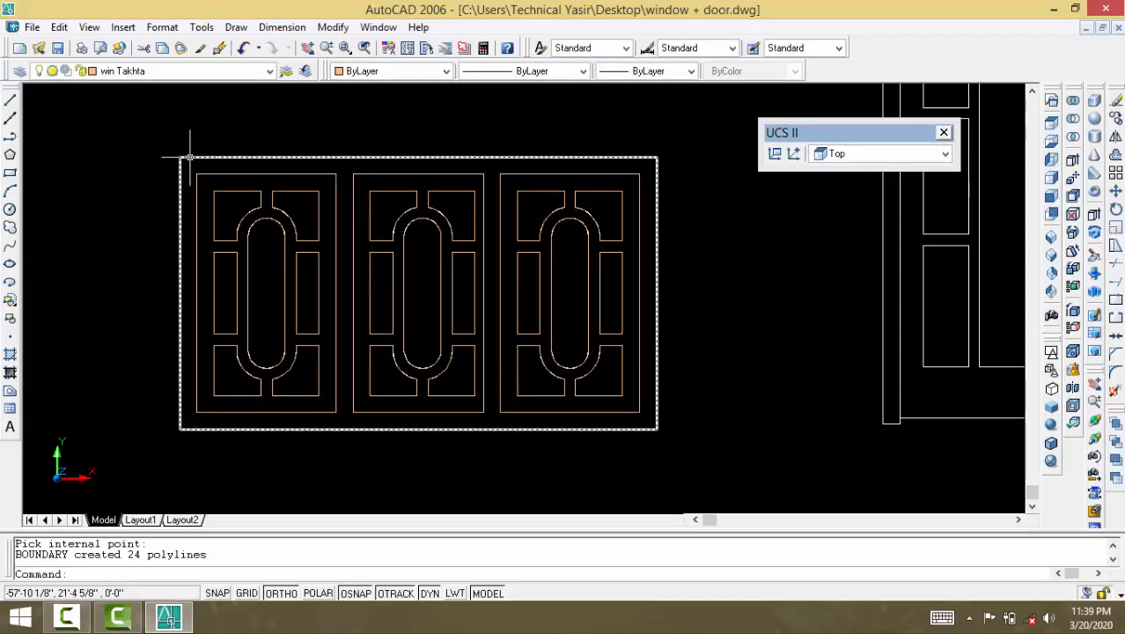
Step: Turn off the win Takhta layer and make win Design the current layer
{"action": "left_click", "coordinate": [155, 70]}
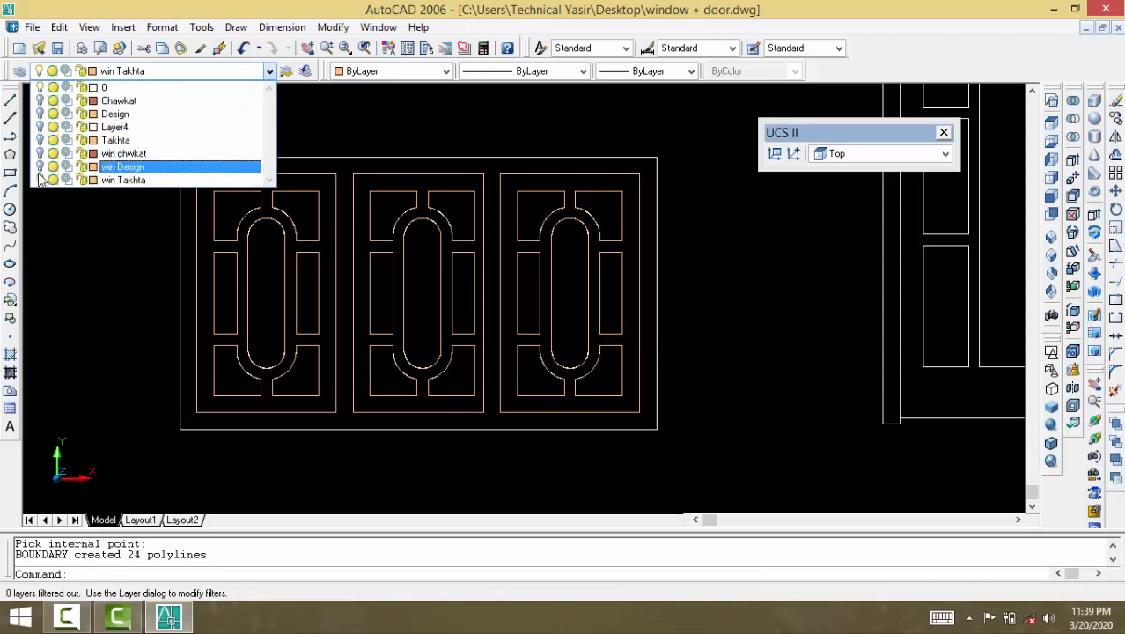
{"action": "left_click", "coordinate": [123, 166]}
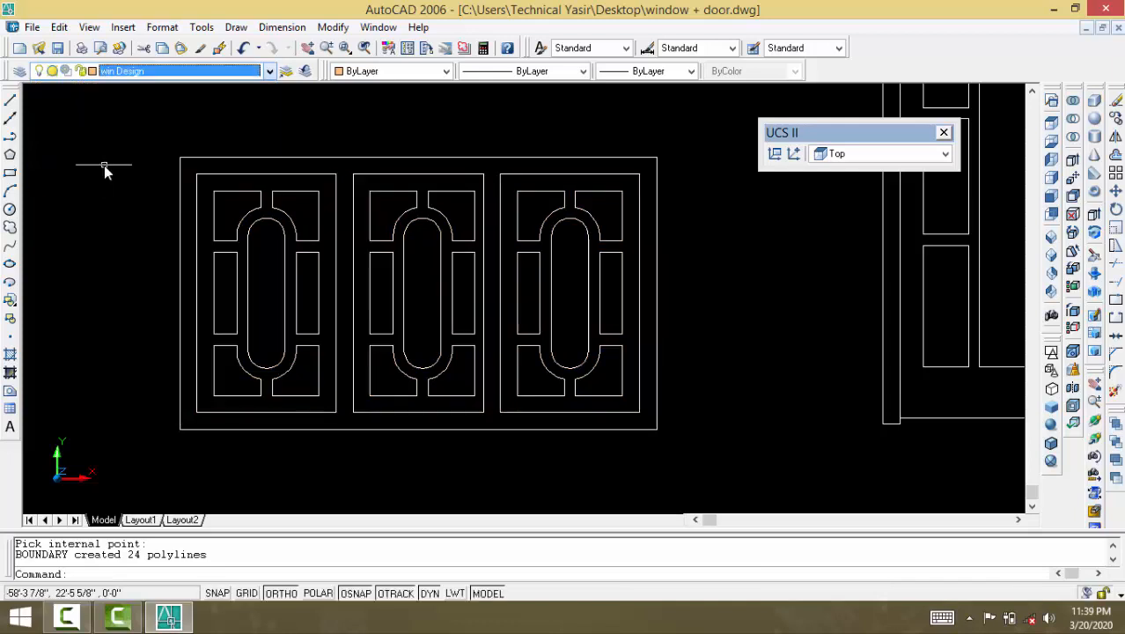
Step: Create polyline boundaries from the seven decorative shapes inside the left window panel
{"action": "type", "text": "bo"}
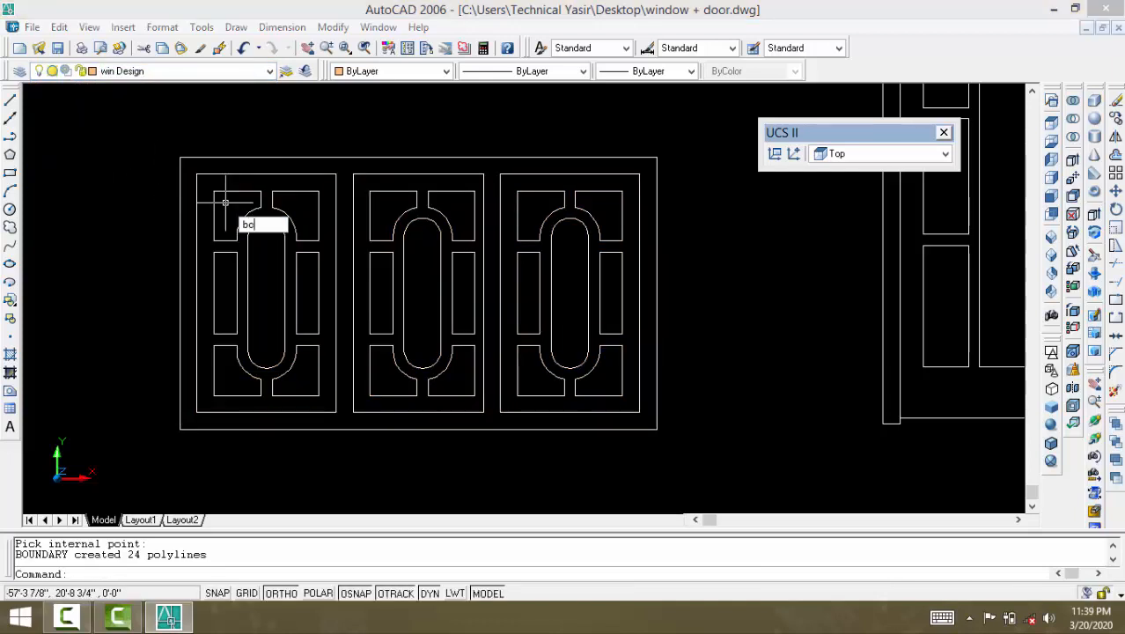
{"action": "key", "text": "Return"}
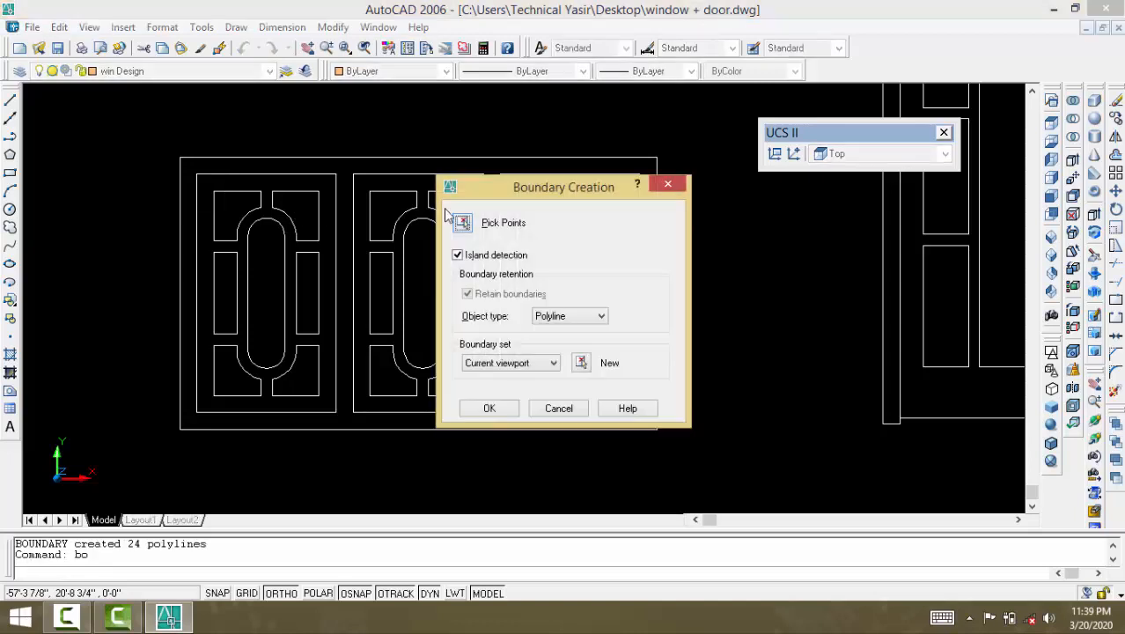
{"action": "left_click", "coordinate": [462, 225]}
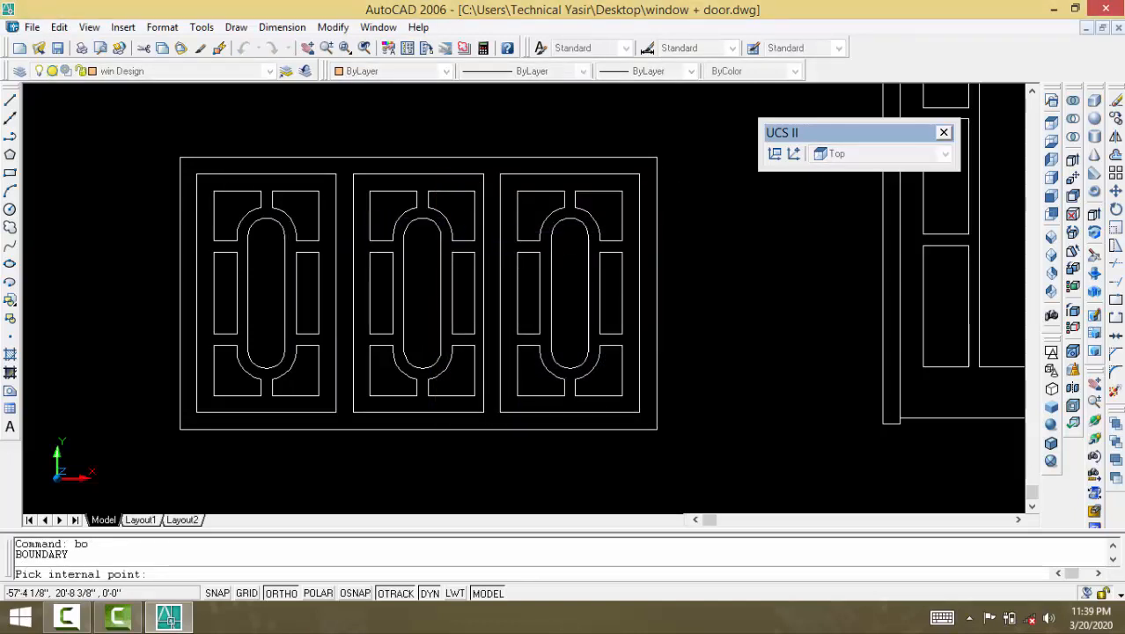
{"action": "left_click", "coordinate": [250, 204]}
{"action": "left_click", "coordinate": [290, 220]}
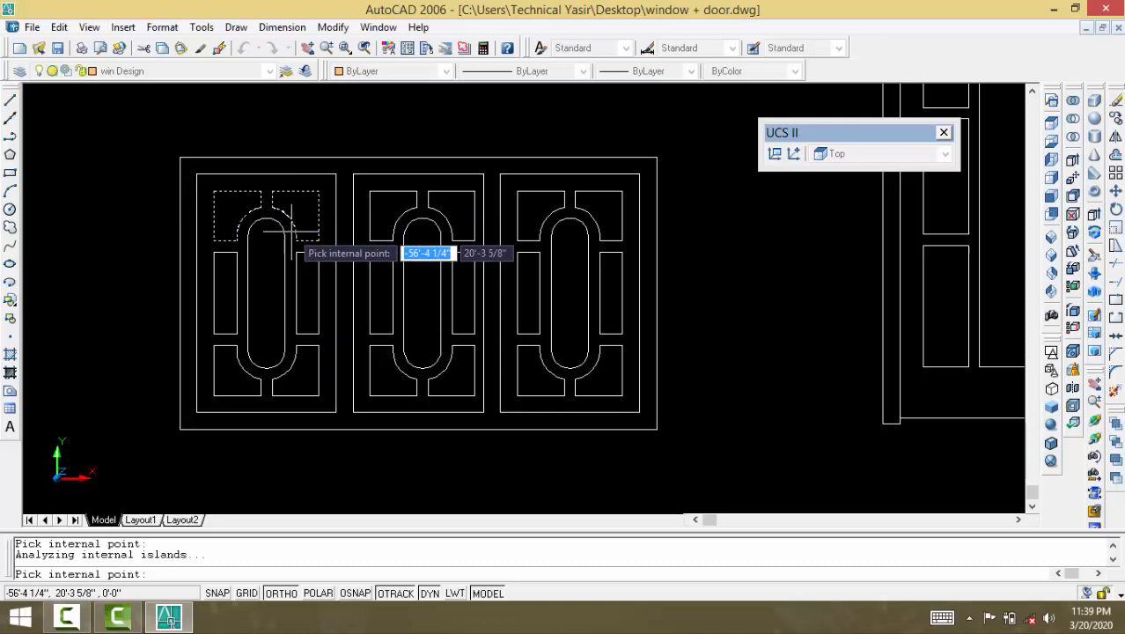
{"action": "left_click", "coordinate": [306, 276]}
{"action": "left_click", "coordinate": [291, 363]}
{"action": "left_click", "coordinate": [225, 371]}
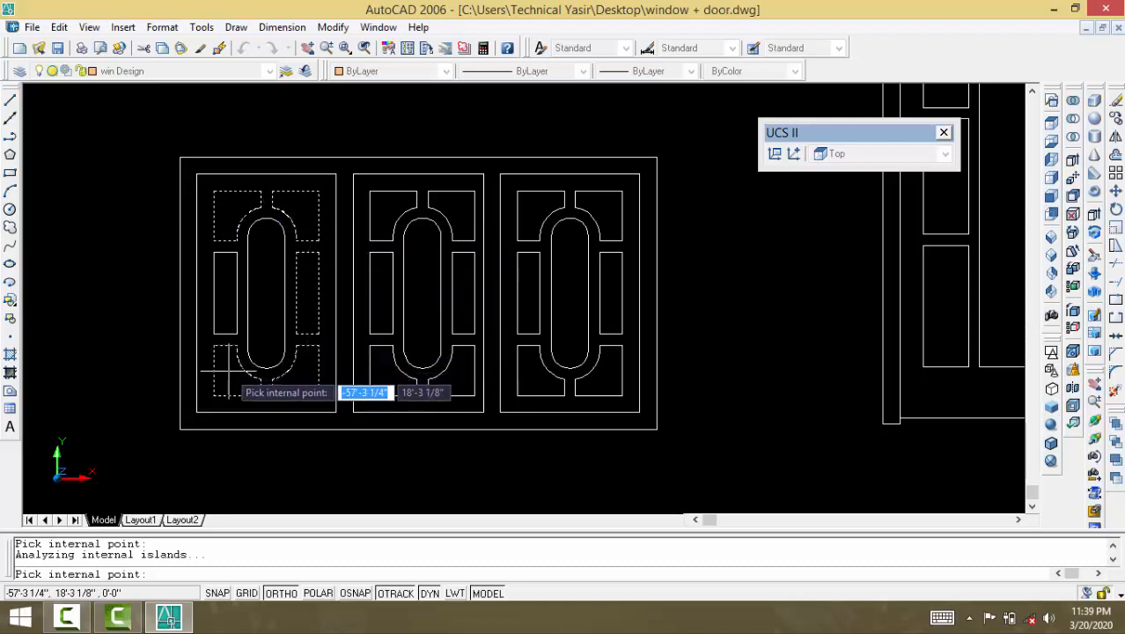
{"action": "left_click", "coordinate": [222, 307]}
{"action": "left_click", "coordinate": [260, 297]}
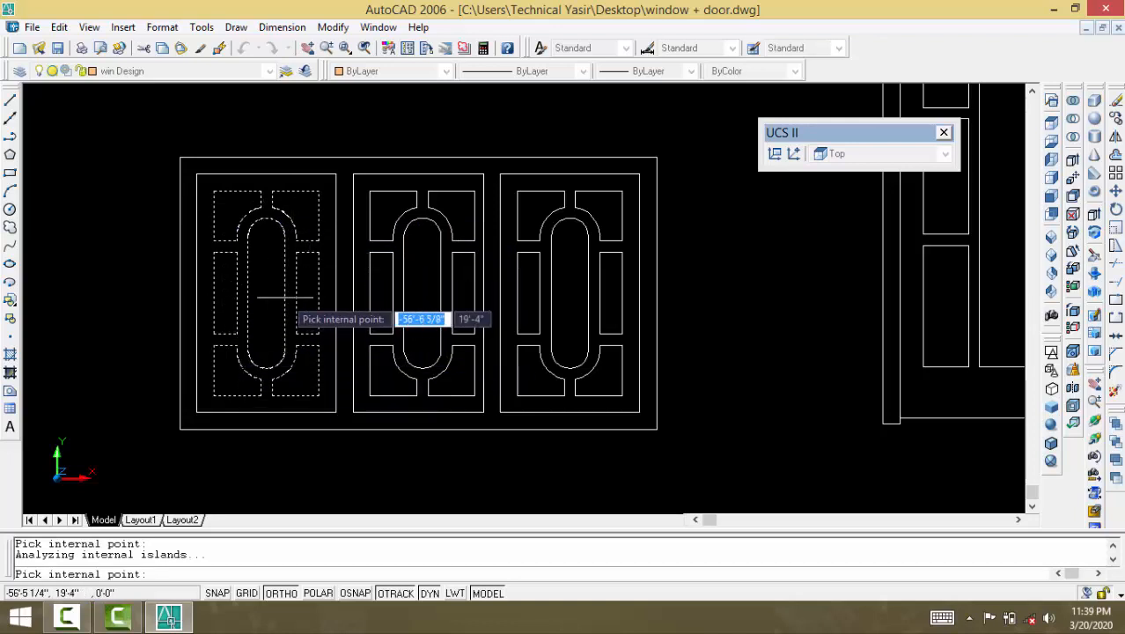
Step: Add polyline boundaries for the seven decorative shapes inside the middle window panel
{"action": "left_click", "coordinate": [418, 284]}
{"action": "left_click", "coordinate": [385, 277]}
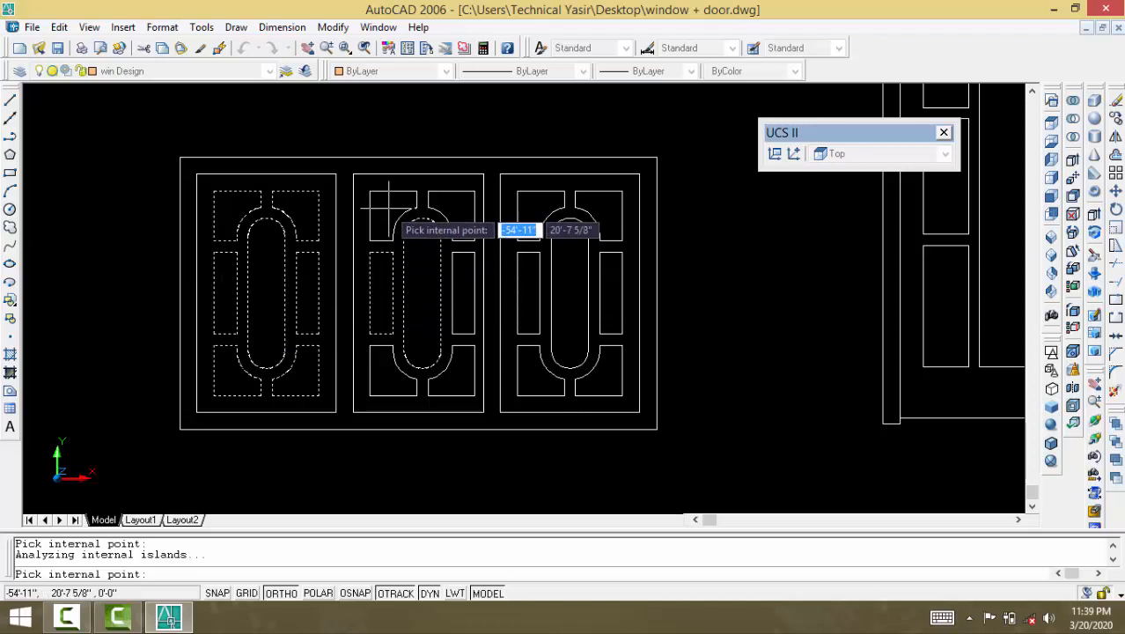
{"action": "left_click", "coordinate": [394, 204]}
{"action": "left_click", "coordinate": [460, 212]}
{"action": "left_click", "coordinate": [459, 280]}
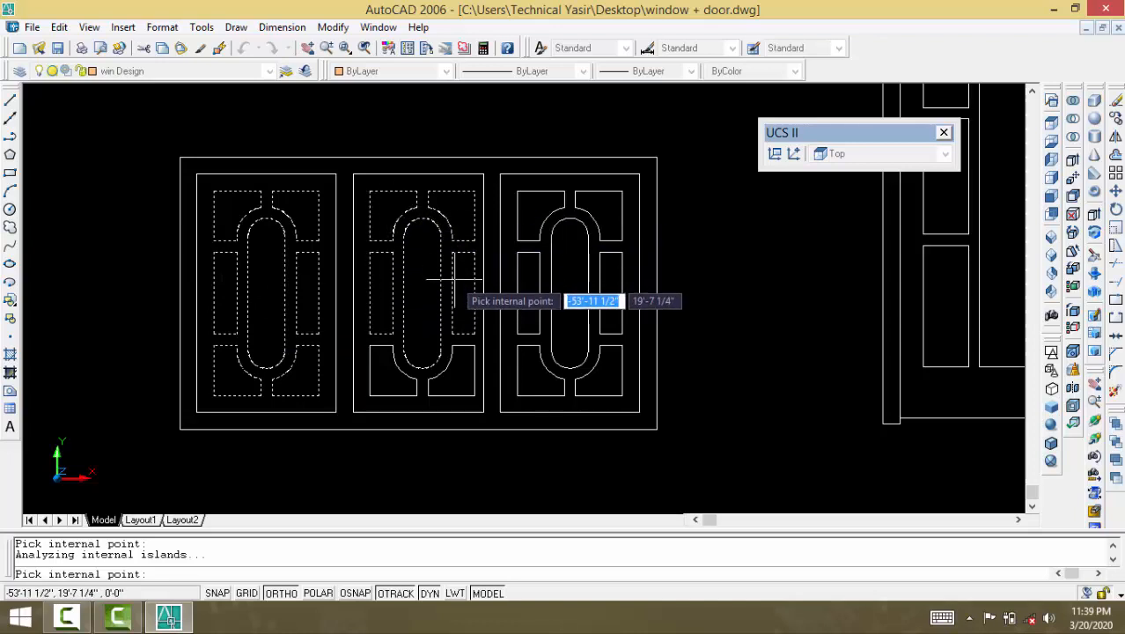
{"action": "left_click", "coordinate": [460, 368]}
{"action": "left_click", "coordinate": [383, 368]}
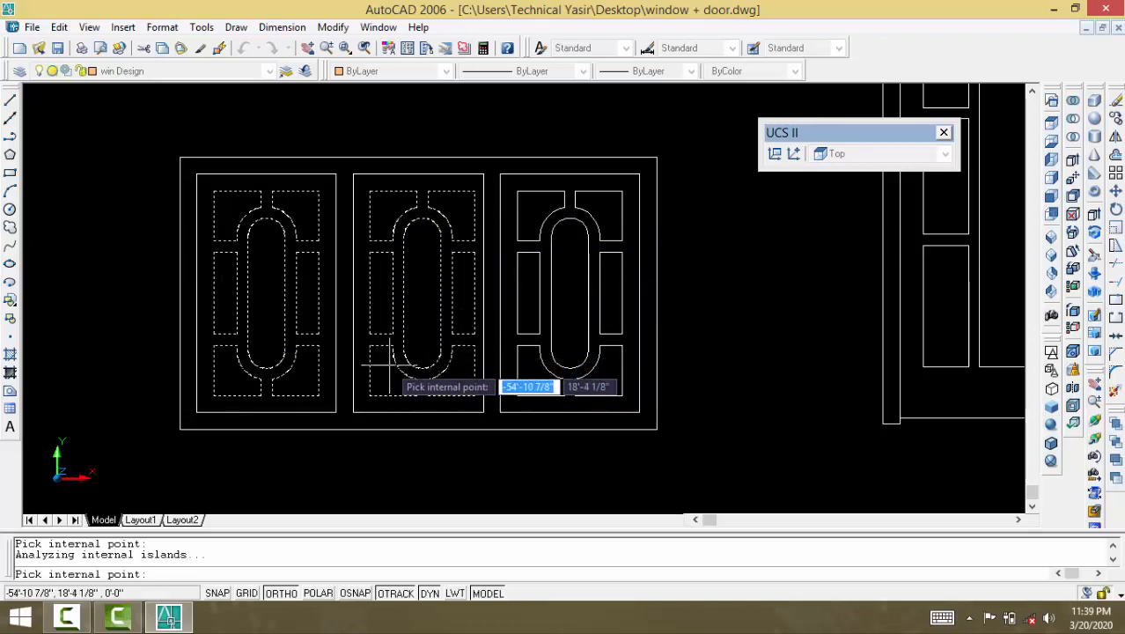
Step: Add polyline boundaries for the seven decorative shapes inside the right window panel and finish the boundary creation
{"action": "left_click", "coordinate": [554, 208]}
{"action": "left_click", "coordinate": [609, 213]}
{"action": "left_click", "coordinate": [570, 255]}
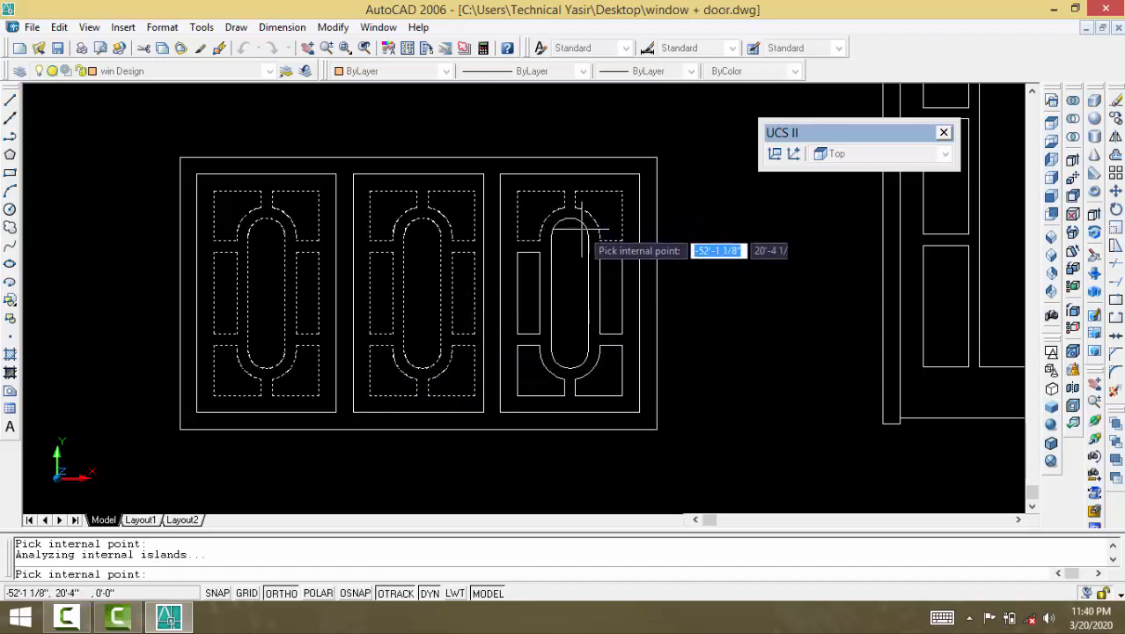
{"action": "left_click", "coordinate": [609, 269]}
{"action": "left_click", "coordinate": [609, 365]}
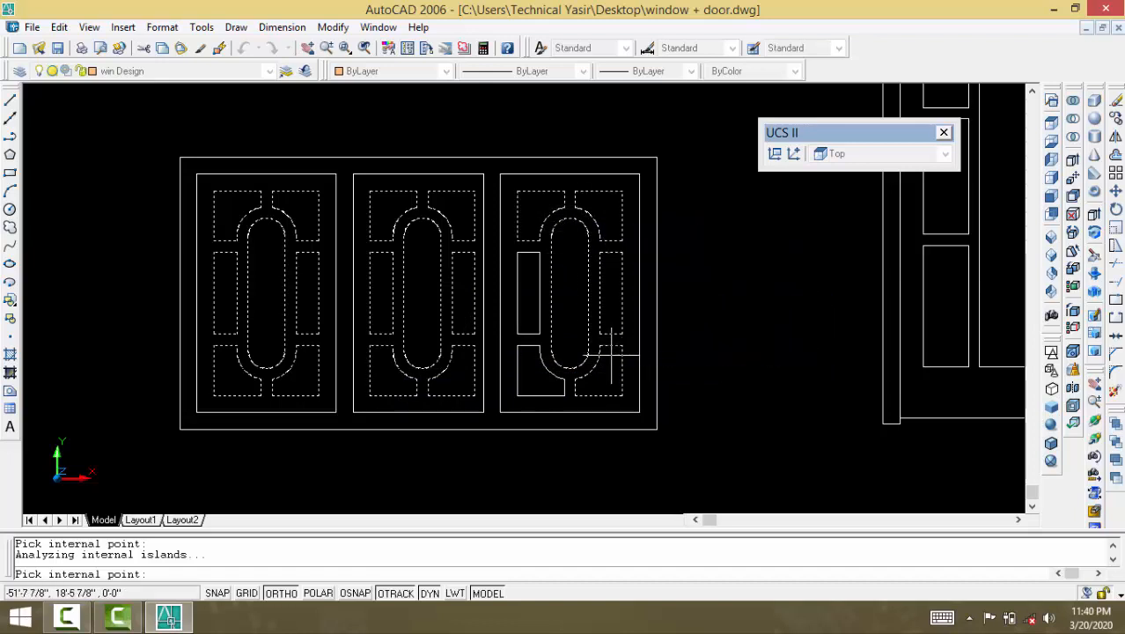
{"action": "left_click", "coordinate": [528, 375]}
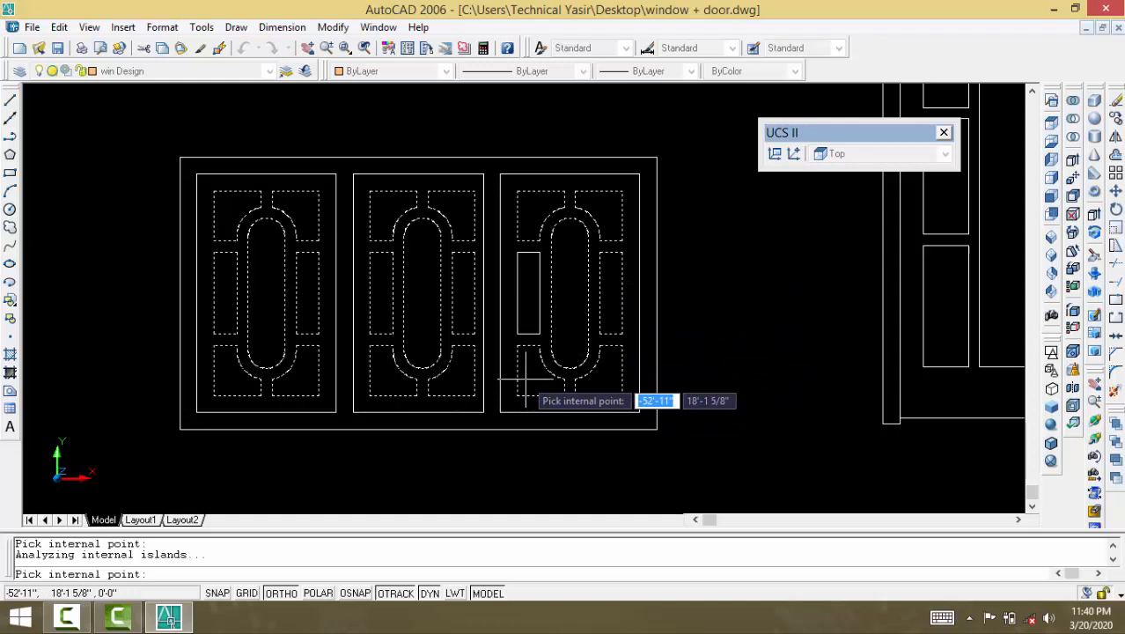
{"action": "left_click", "coordinate": [521, 280]}
{"action": "key", "text": "Return"}
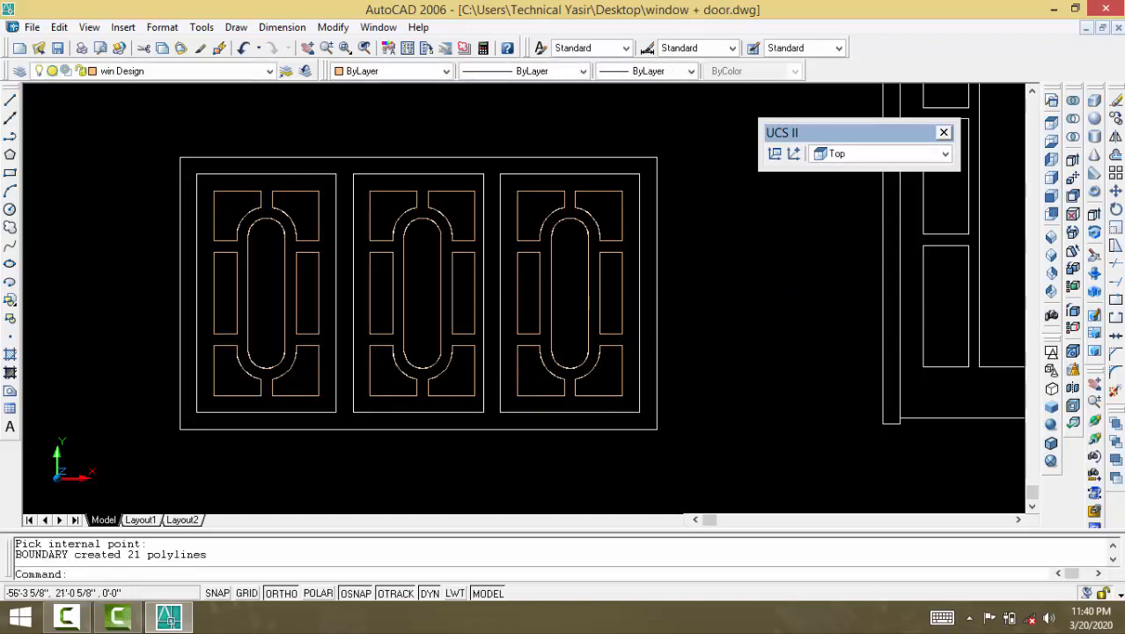
Step: Turn on win chwkat as the current layer and turn off layers 0 and win Design
{"action": "left_click", "coordinate": [191, 74]}
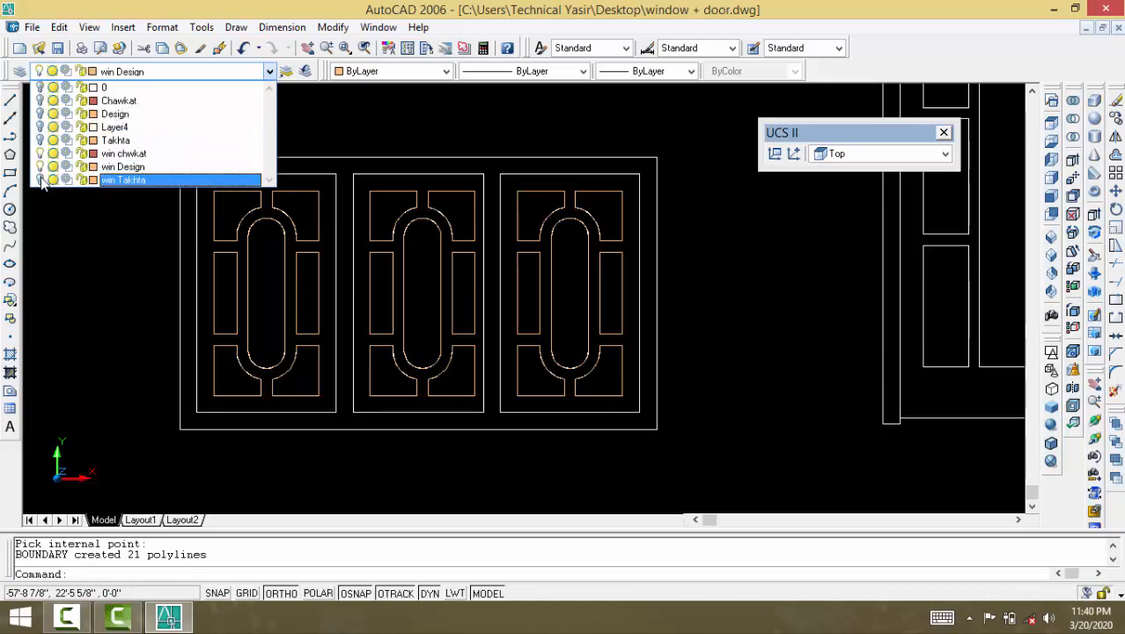
{"action": "left_click", "coordinate": [110, 153]}
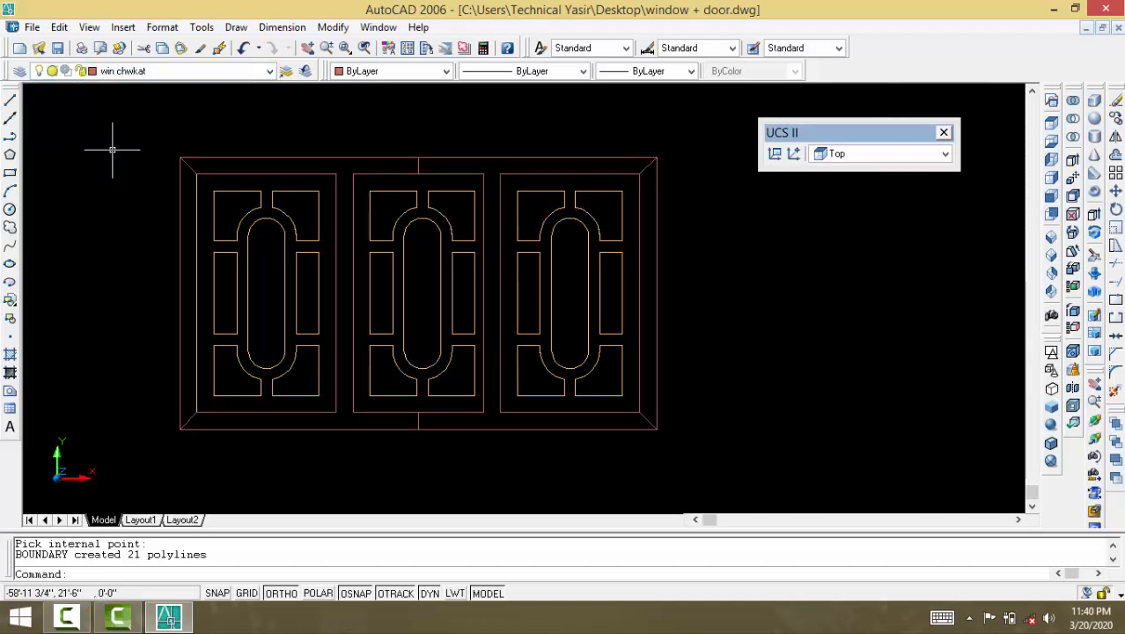
{"action": "left_click", "coordinate": [99, 75]}
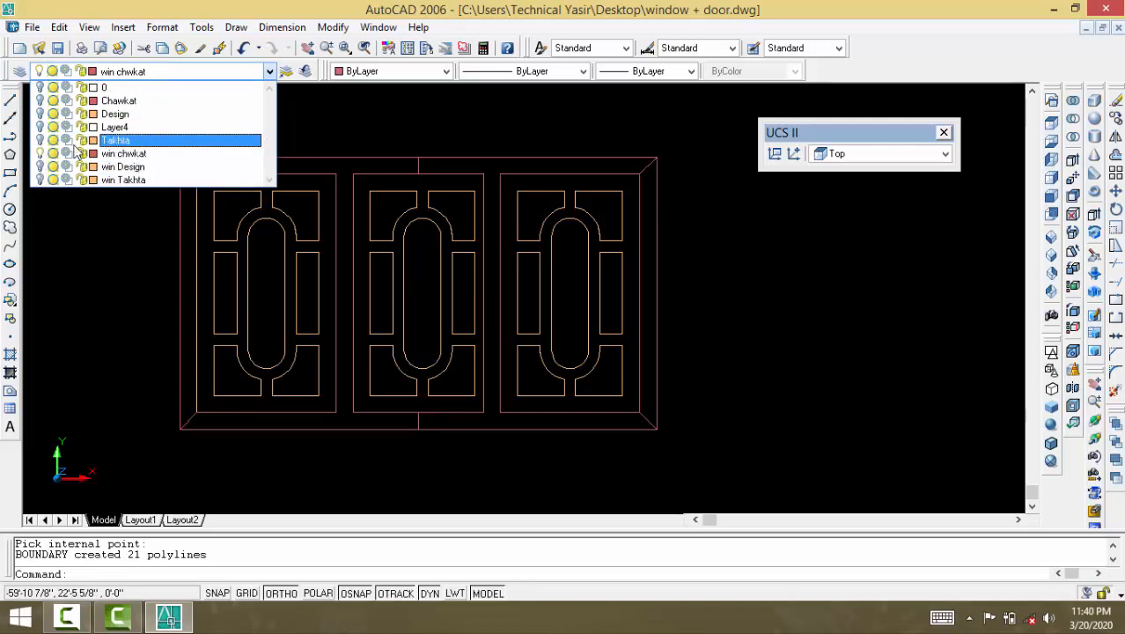
{"action": "left_click", "coordinate": [113, 154]}
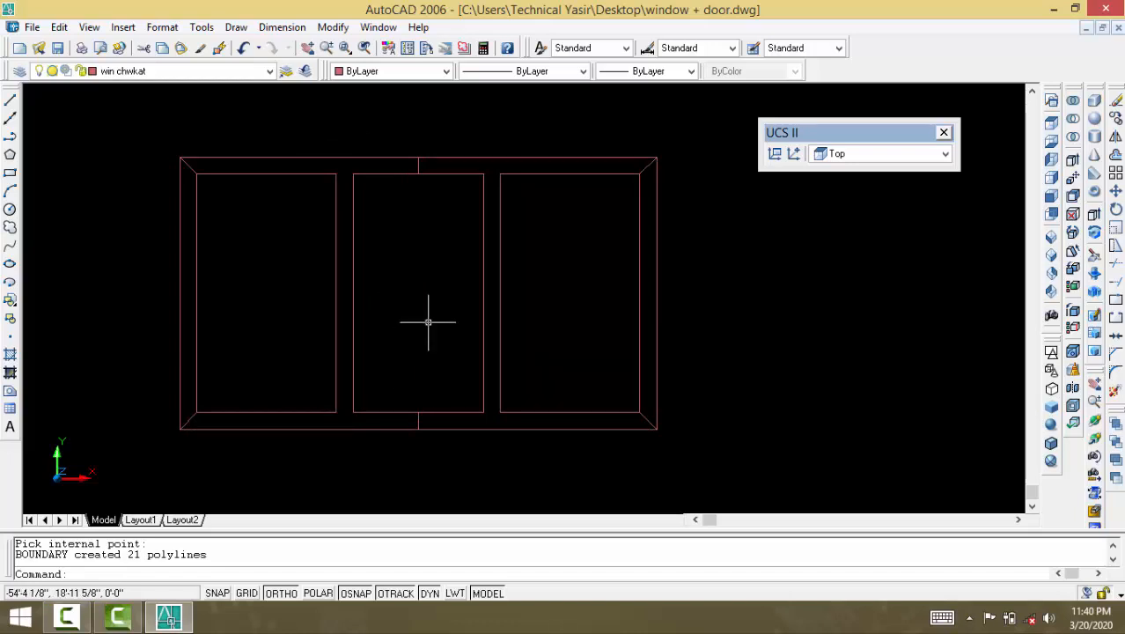
Step: Extrude the window frame boundaries to a height of 9 with a taper angle of 0, and show them flat-shaded in the SW isometric view
{"action": "type", "text": "e"}
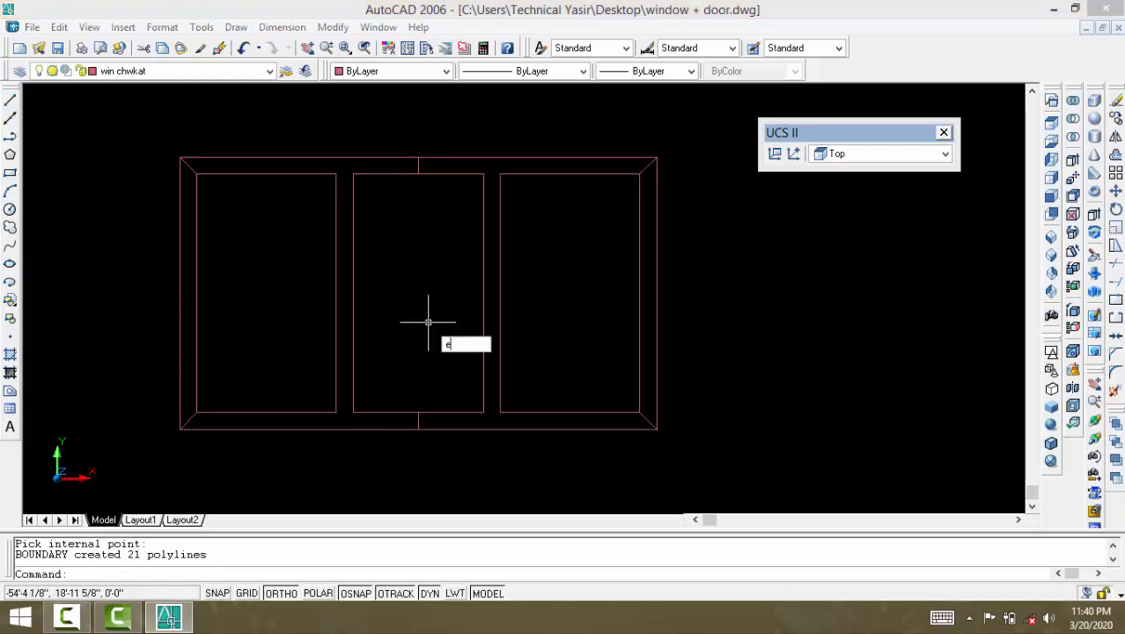
{"action": "type", "text": "xt"}
{"action": "key", "text": "Return"}
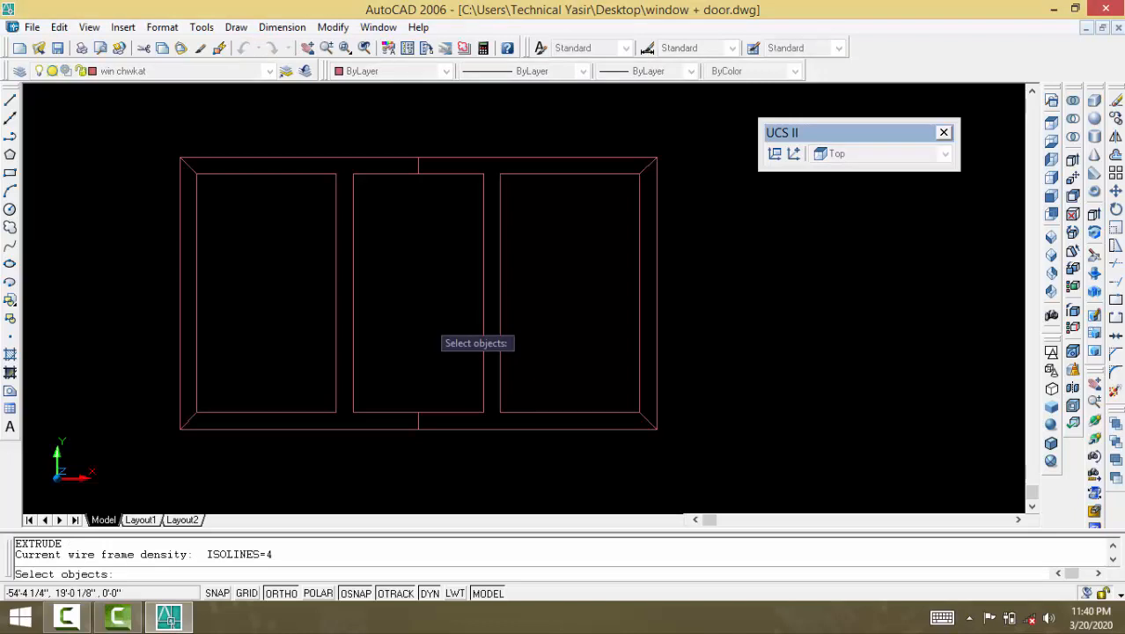
{"action": "left_click", "coordinate": [147, 137]}
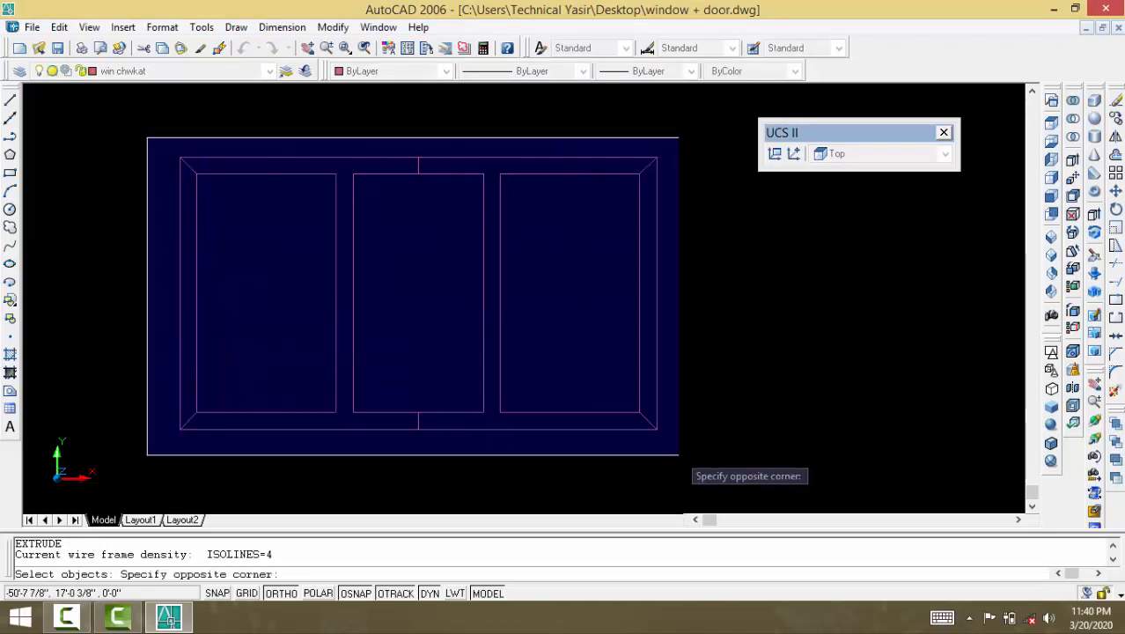
{"action": "left_click", "coordinate": [679, 455]}
{"action": "key", "text": "Return"}
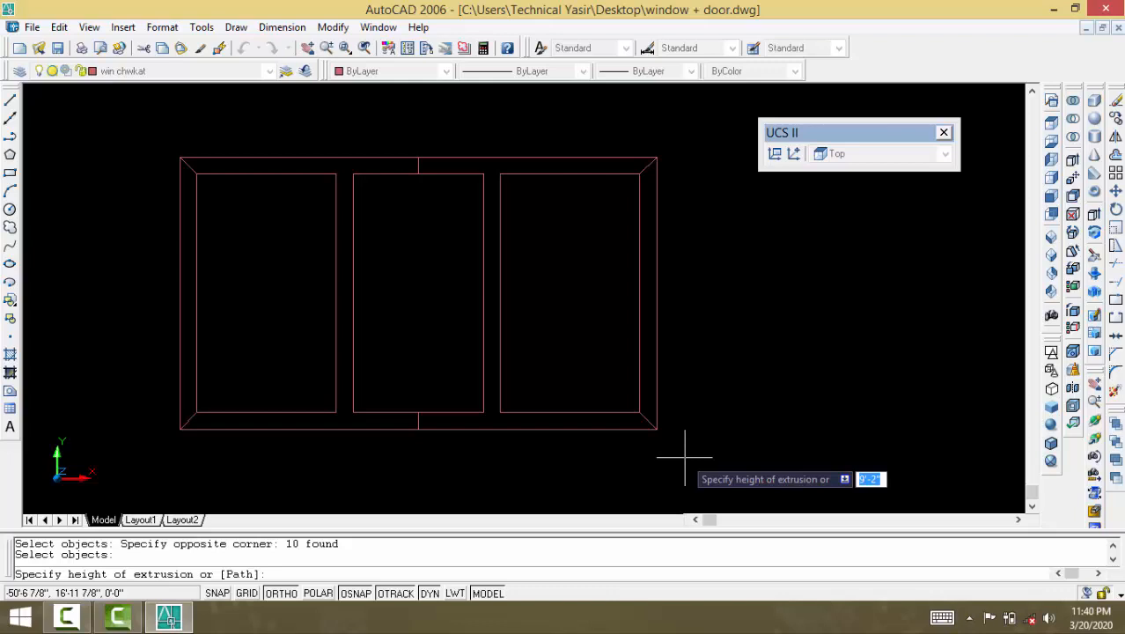
{"action": "type", "text": "9"}
{"action": "key", "text": "Return"}
{"action": "key", "text": "Return"}
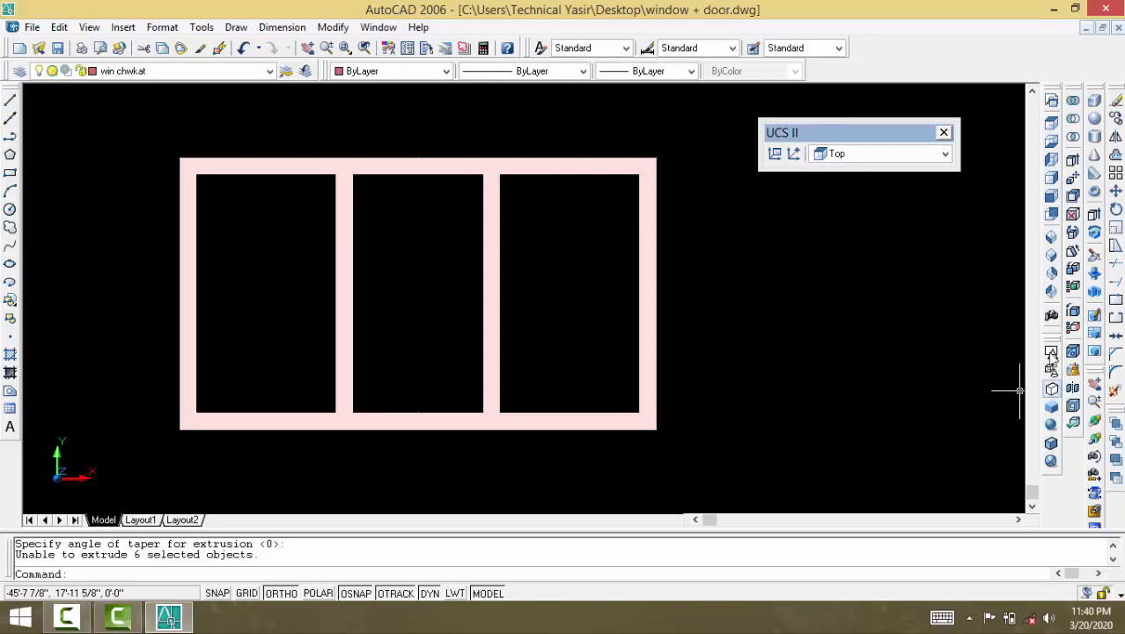
{"action": "left_click", "coordinate": [1052, 238]}
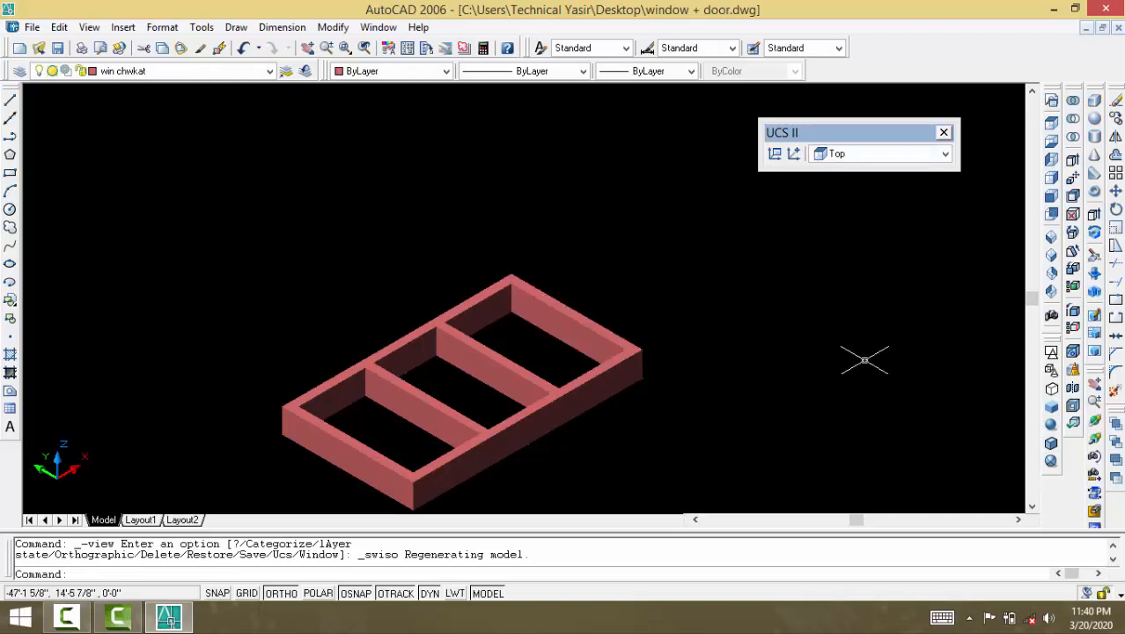
{"action": "left_click", "coordinate": [1052, 409]}
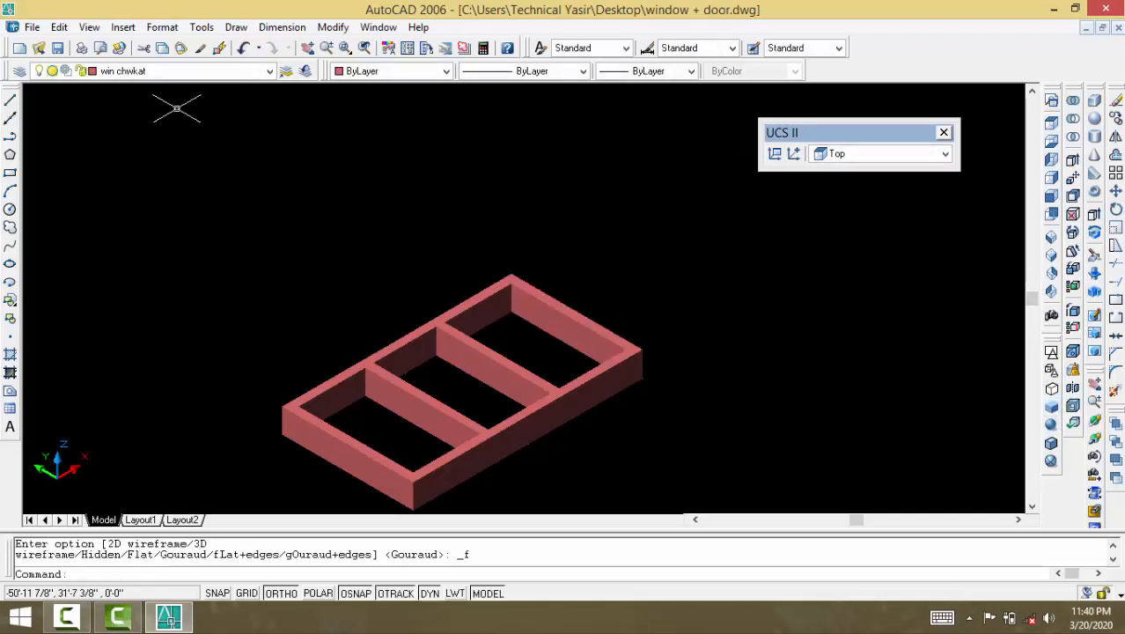
Step: Turn off the win chwkat layer and make win Design the current layer
{"action": "left_click", "coordinate": [174, 78]}
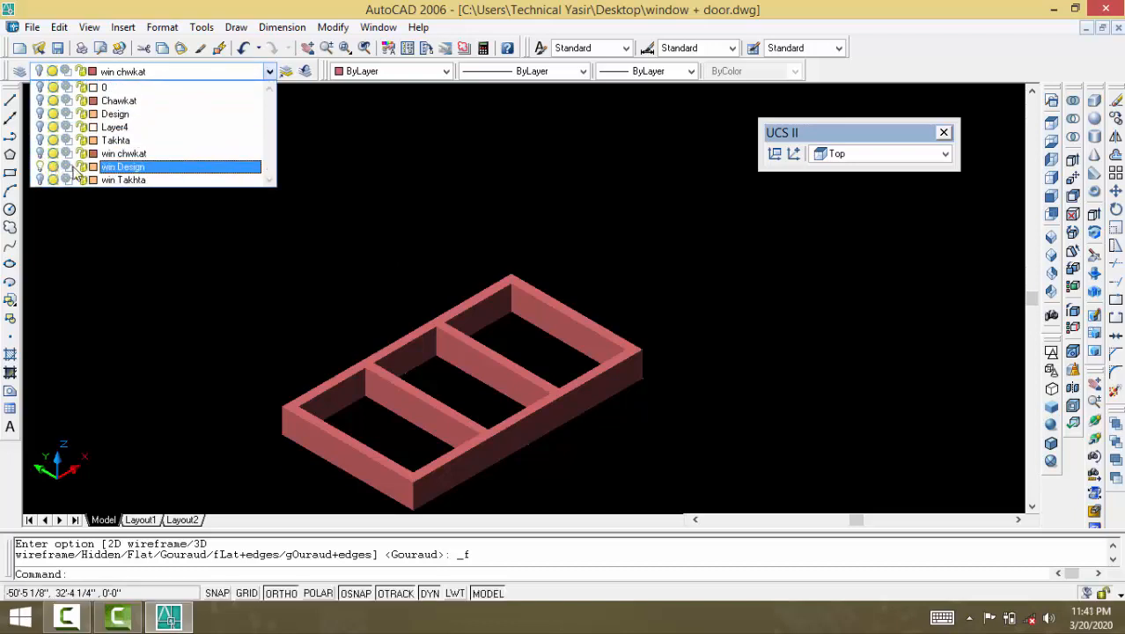
{"action": "left_click", "coordinate": [115, 168]}
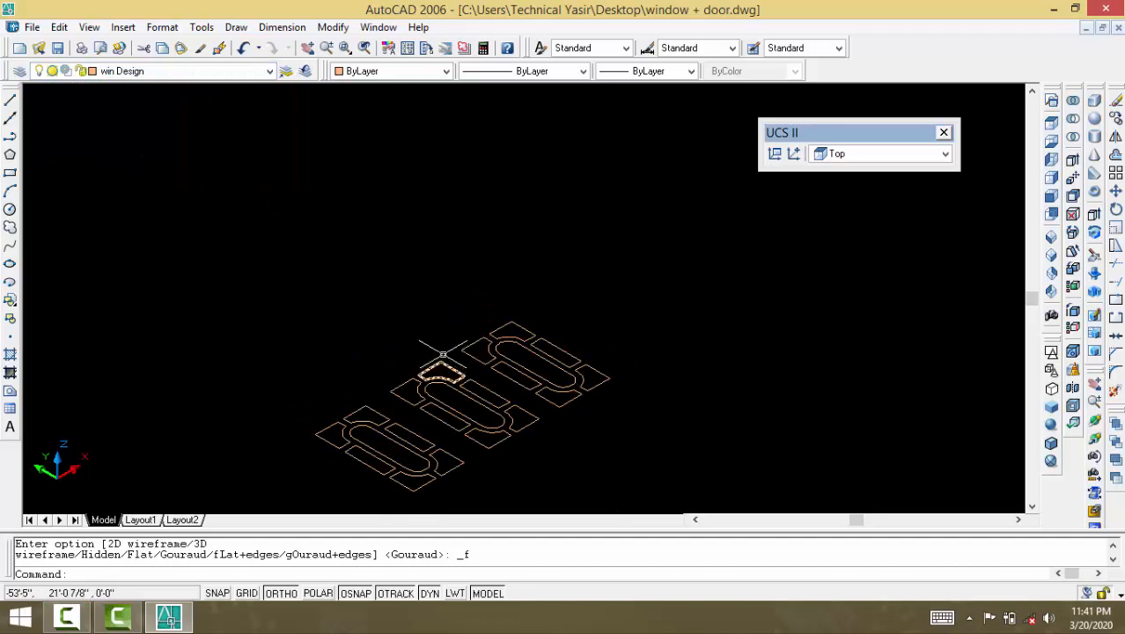
{"action": "scroll", "coordinate": [451, 325], "scroll_direction": "down", "scroll_amount": 4}
{"action": "scroll", "coordinate": [454, 338], "scroll_direction": "up", "scroll_amount": 5}
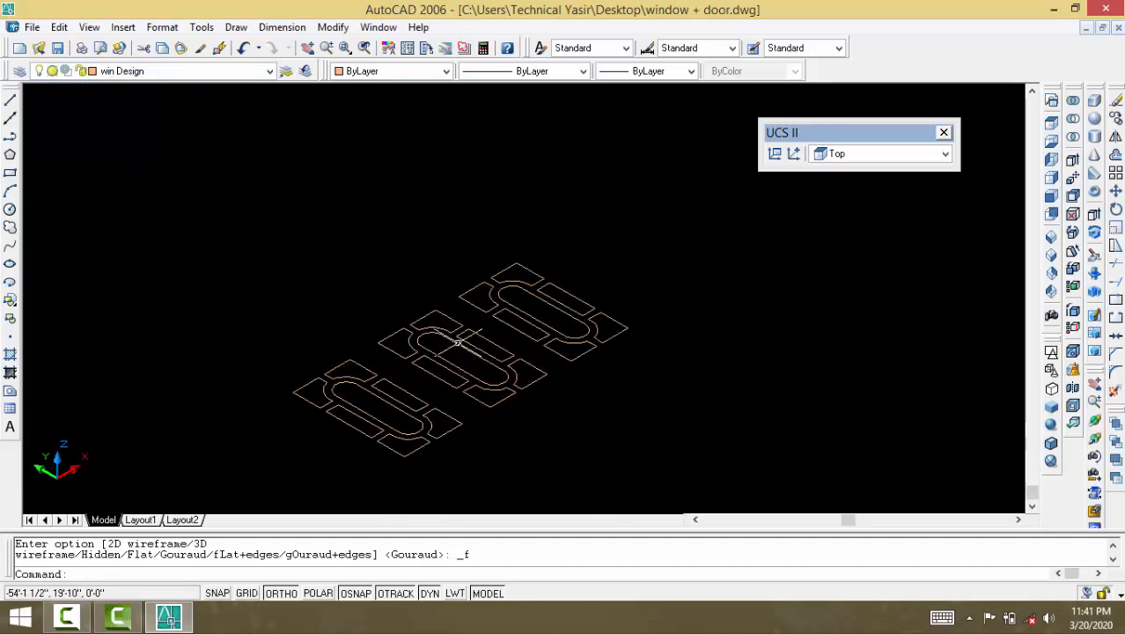
Step: Extrude all decorative boundaries of the three panels to a height of 2 with a taper angle of 0
{"action": "type", "text": "ex"}
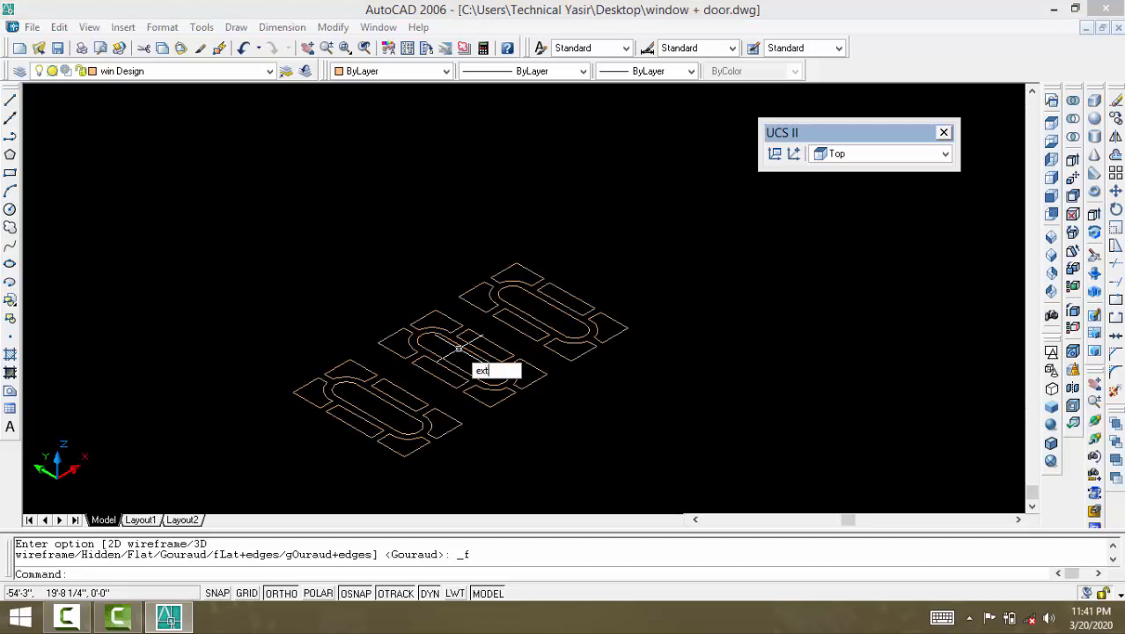
{"action": "type", "text": "t"}
{"action": "key", "text": "Return"}
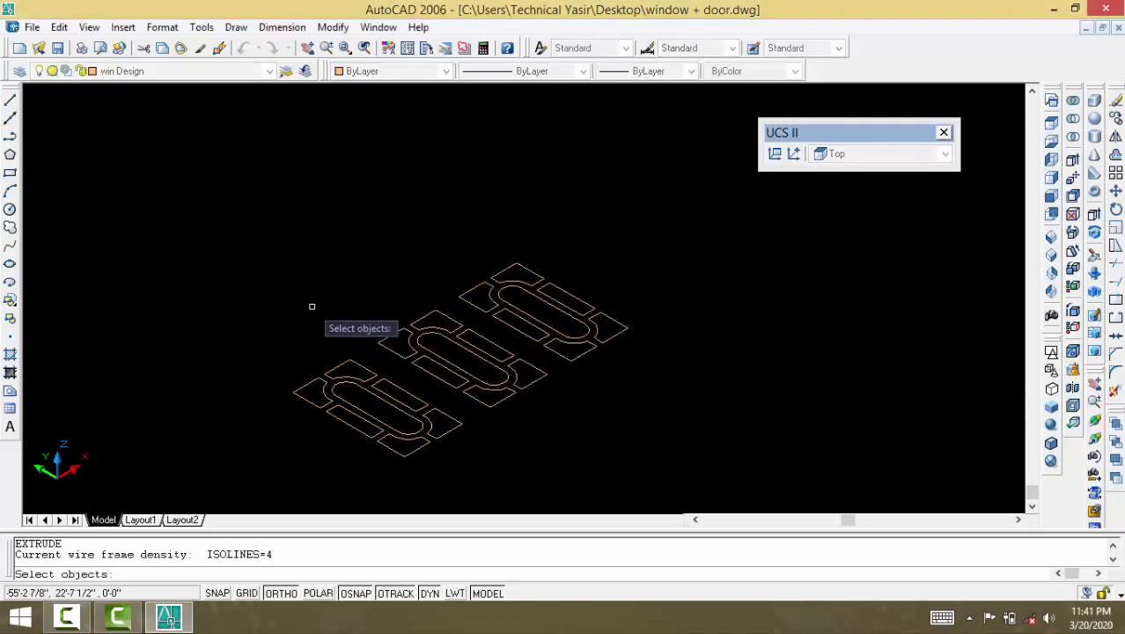
{"action": "left_click", "coordinate": [143, 222]}
{"action": "left_click", "coordinate": [667, 479]}
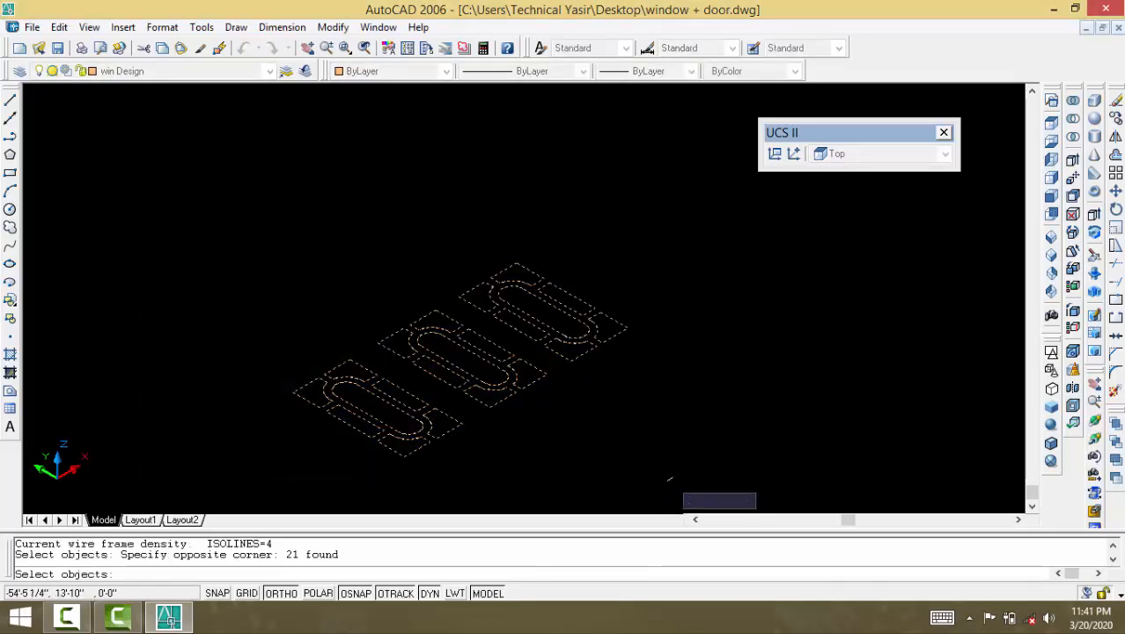
{"action": "key", "text": "Return"}
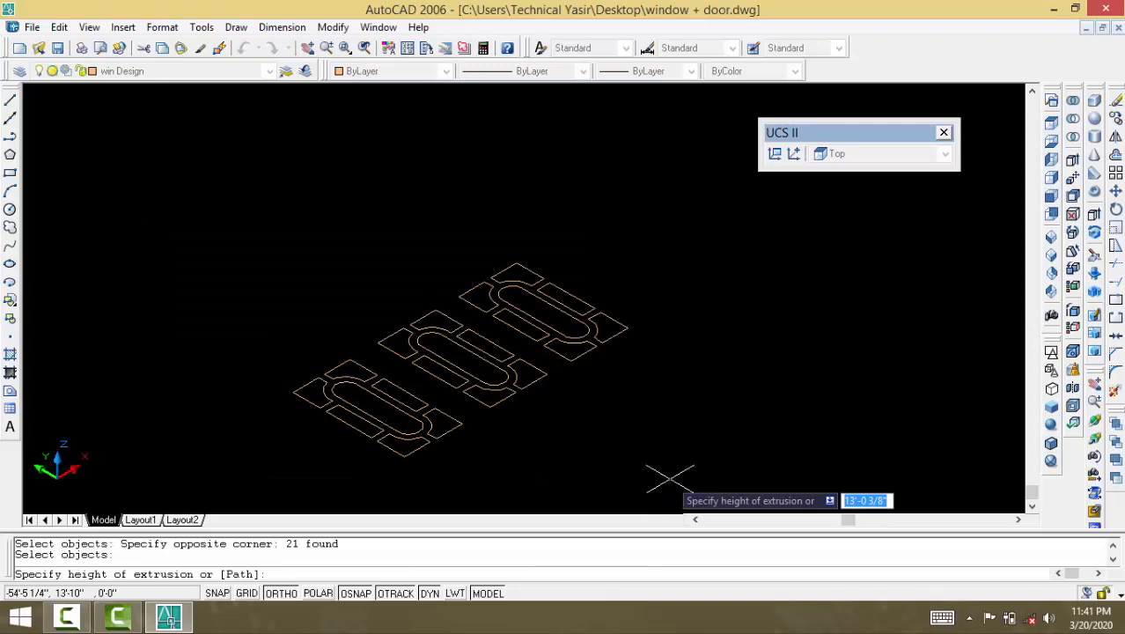
{"action": "type", "text": "2"}
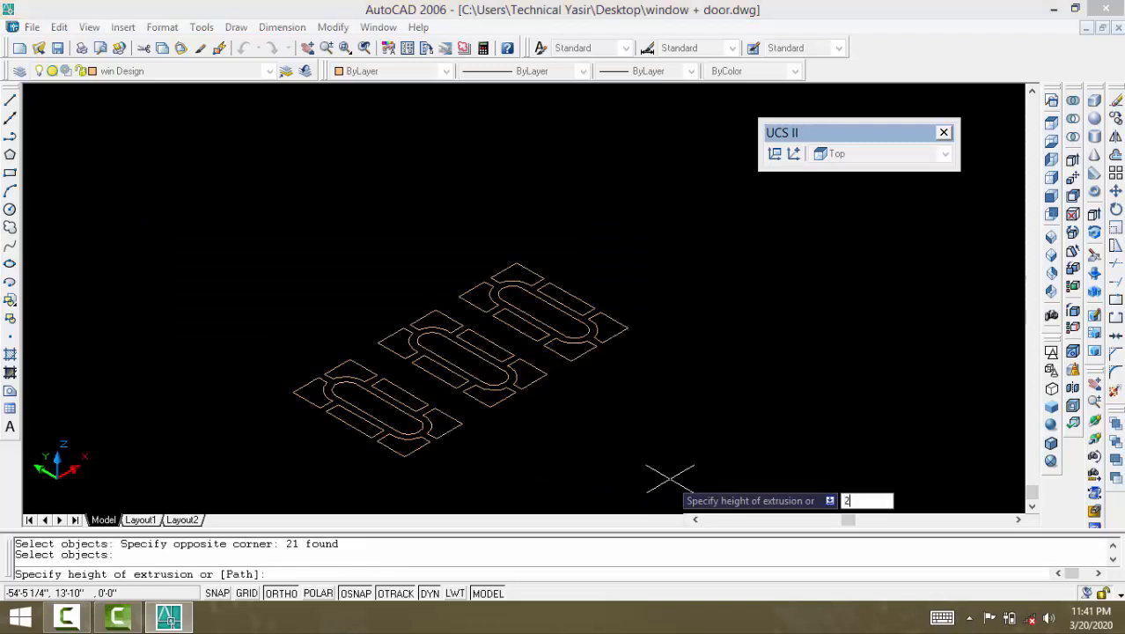
{"action": "key", "text": "Return"}
{"action": "key", "text": "Return"}
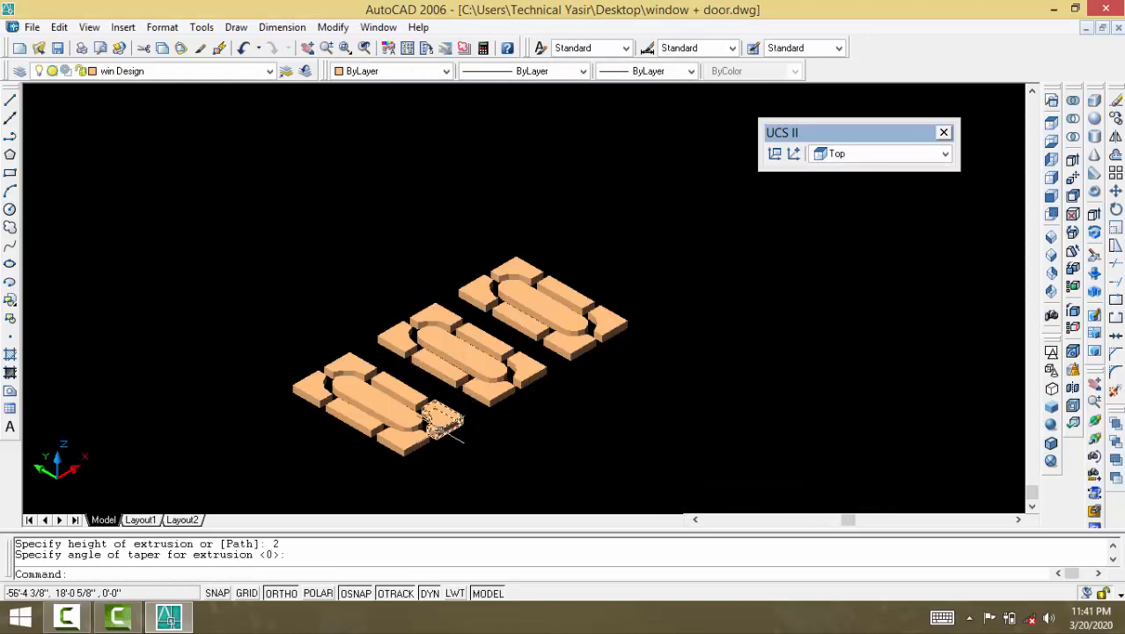
Step: Gouraud-shade the decorative solids, and switch from the win Design layer to win Takhta as the current, visible layer
{"action": "scroll", "coordinate": [440, 421], "scroll_direction": "up", "scroll_amount": 4}
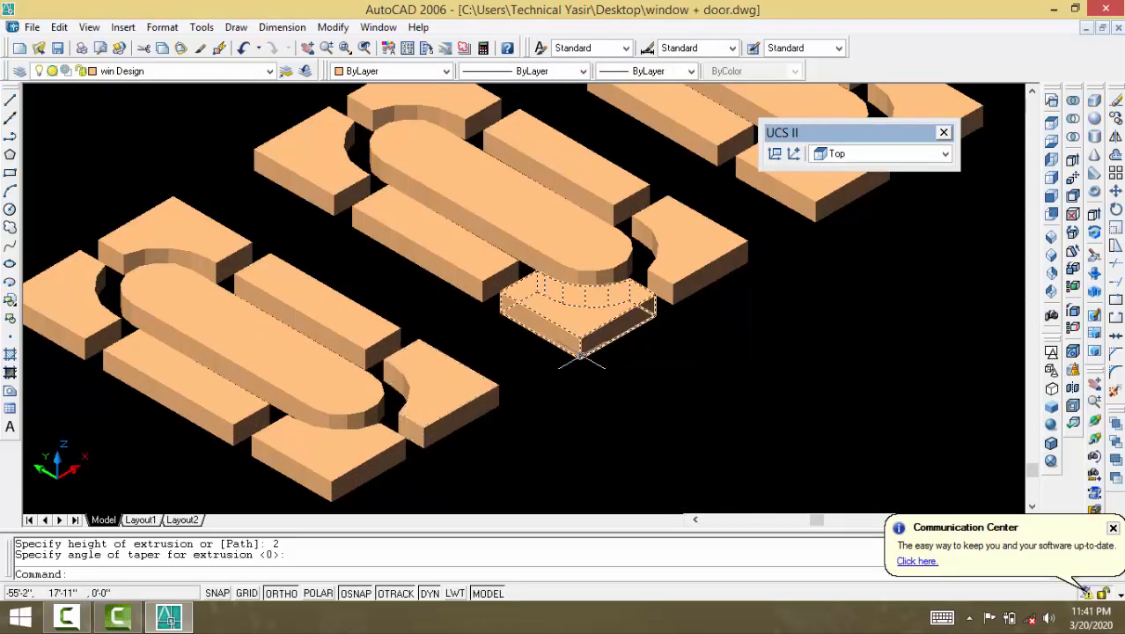
{"action": "left_click", "coordinate": [1050, 425]}
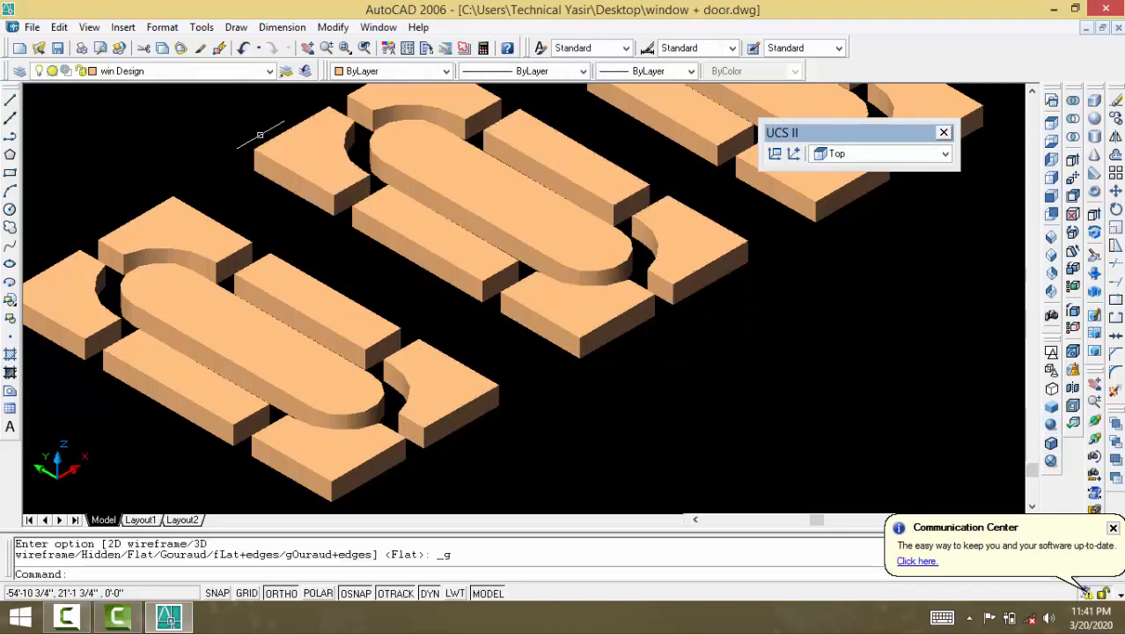
{"action": "left_click", "coordinate": [173, 71]}
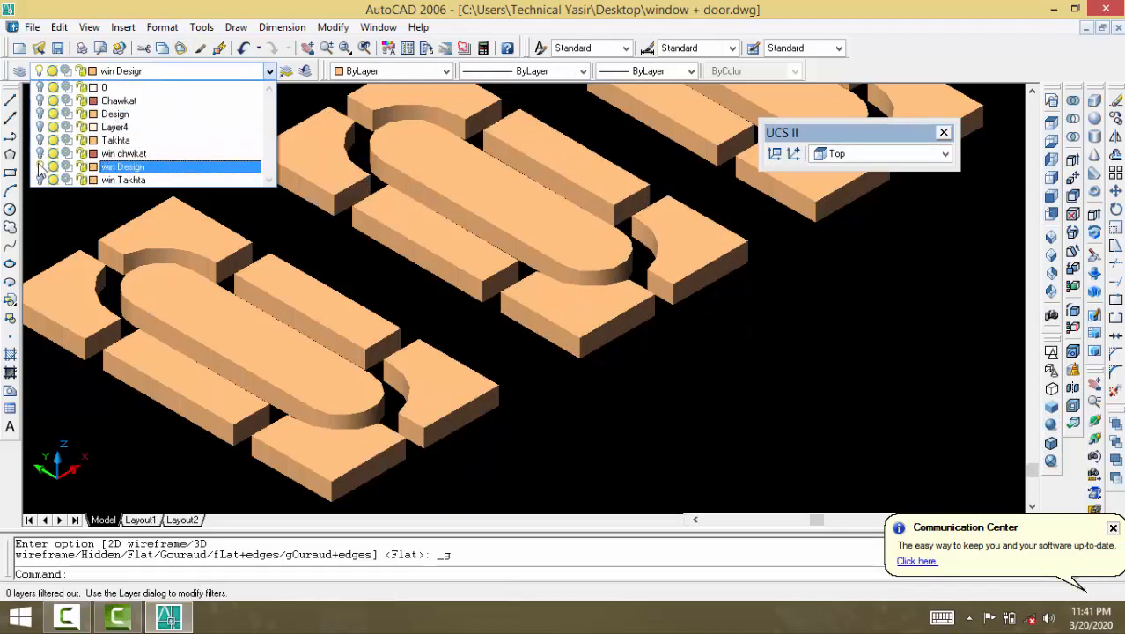
{"action": "left_click", "coordinate": [120, 179]}
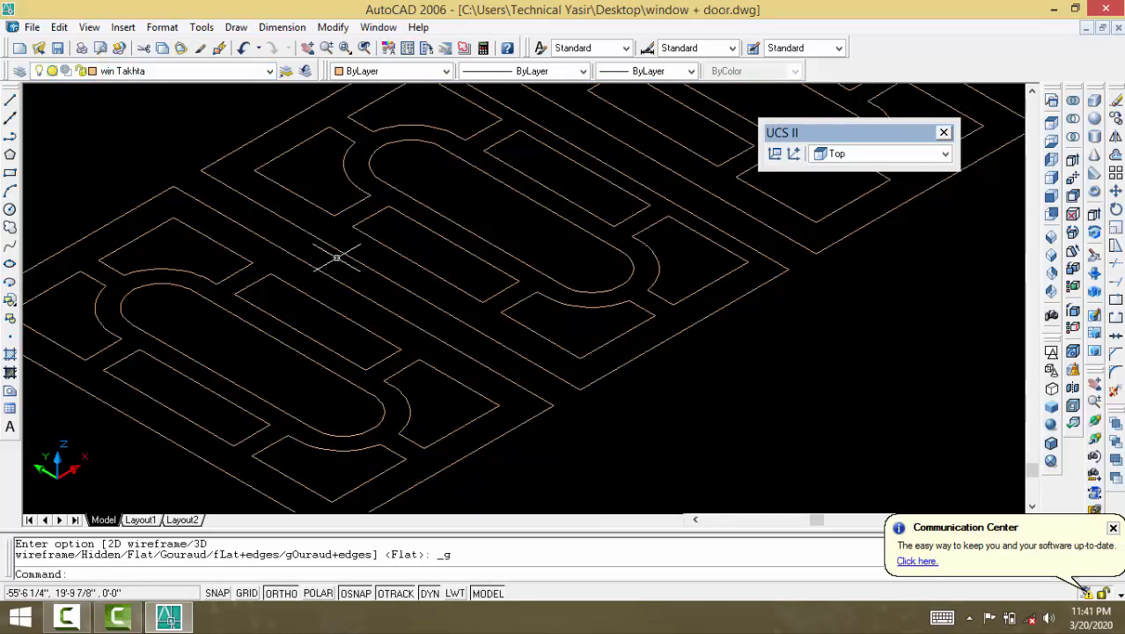
Step: Extrude all panel outlines and inner design boundaries on win Takhta to a height of 2 with a taper angle of 0
{"action": "scroll", "coordinate": [336, 257], "scroll_direction": "down", "scroll_amount": 4}
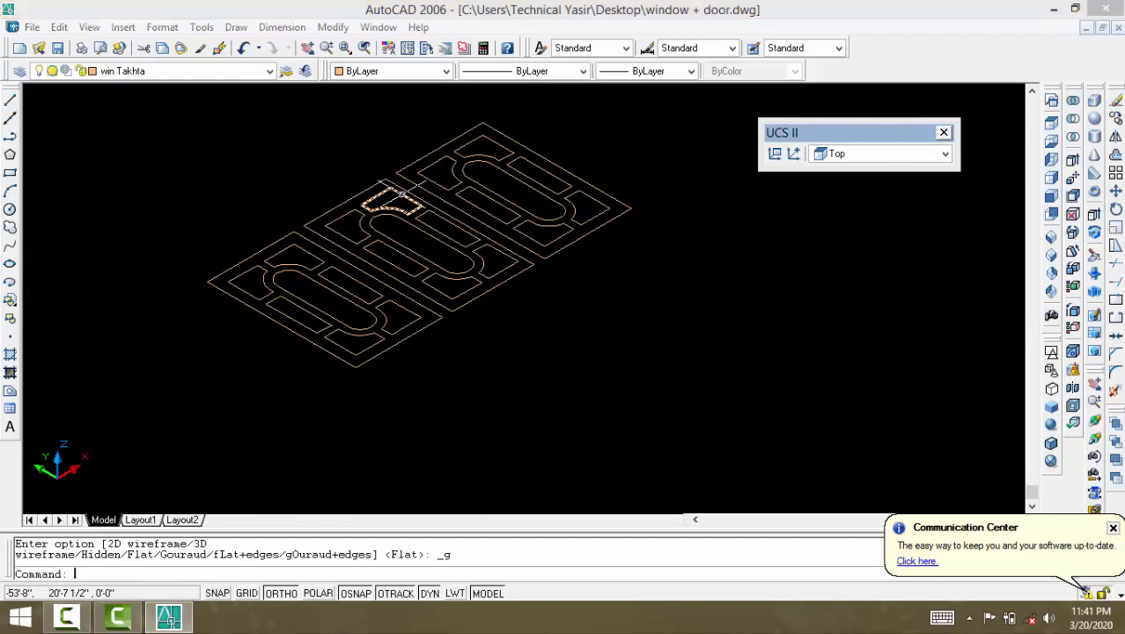
{"action": "key", "text": "Return"}
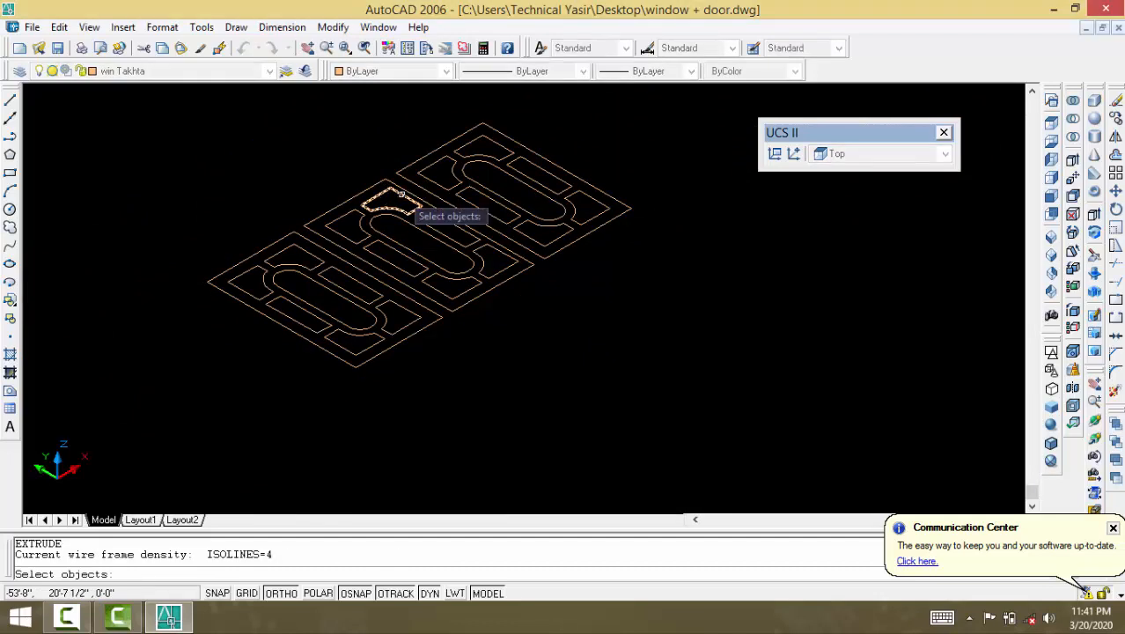
{"action": "left_click", "coordinate": [116, 118]}
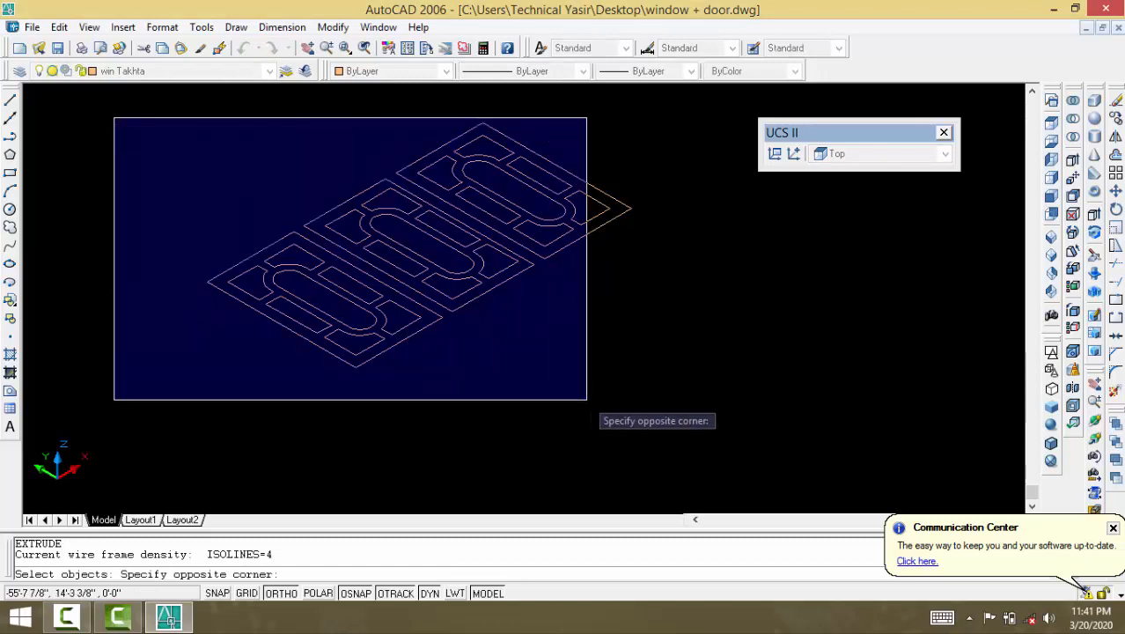
{"action": "left_click", "coordinate": [665, 404]}
{"action": "key", "text": "Return"}
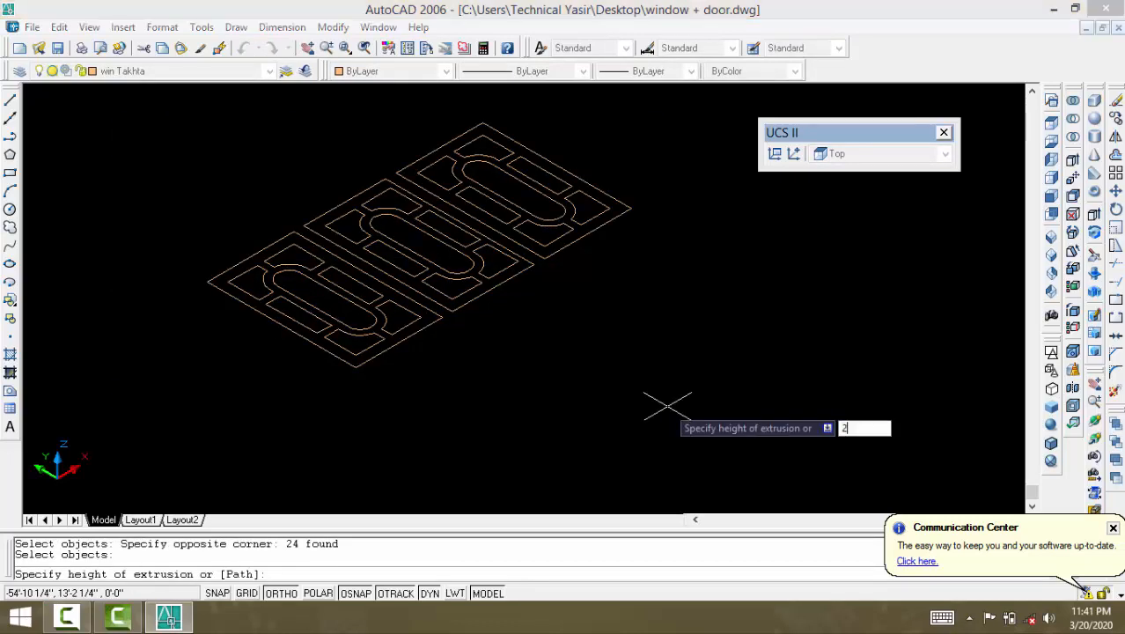
{"action": "type", "text": "2"}
{"action": "key", "text": "Return"}
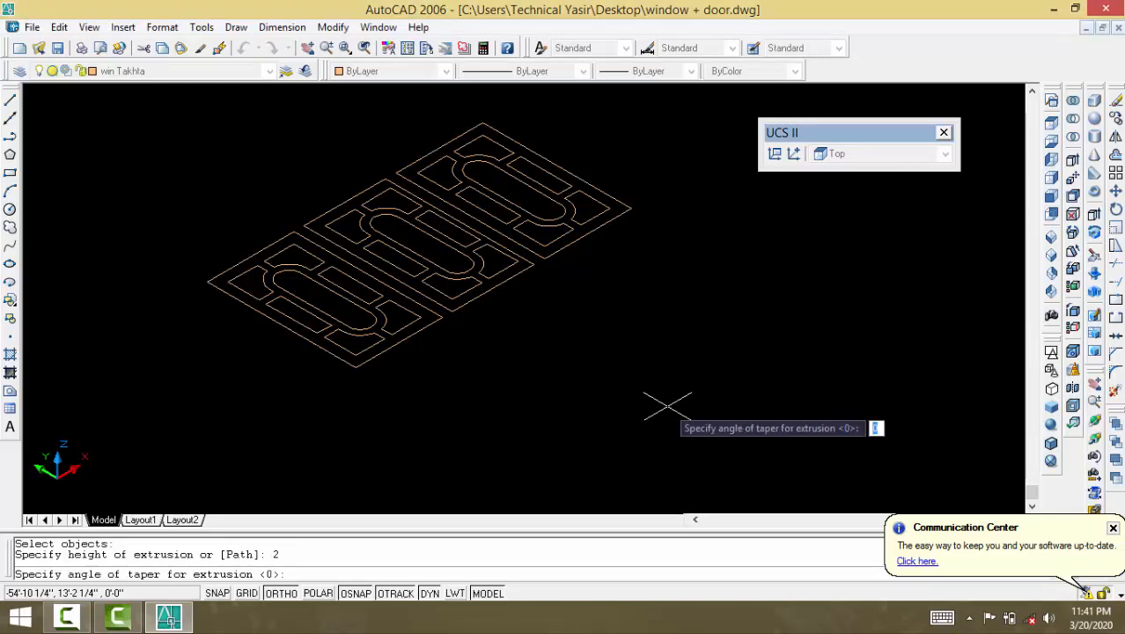
{"action": "key", "text": "Return"}
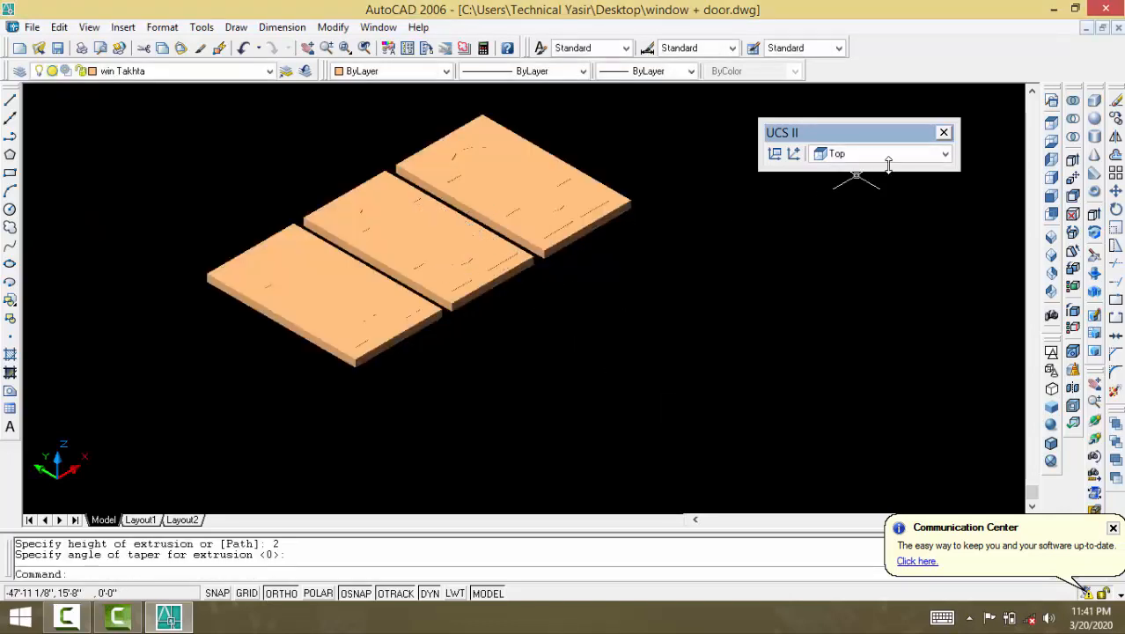
Step: Subtract the inner decorative solids from the three extruded panel slabs to cut the design openings
{"action": "left_click", "coordinate": [1073, 119]}
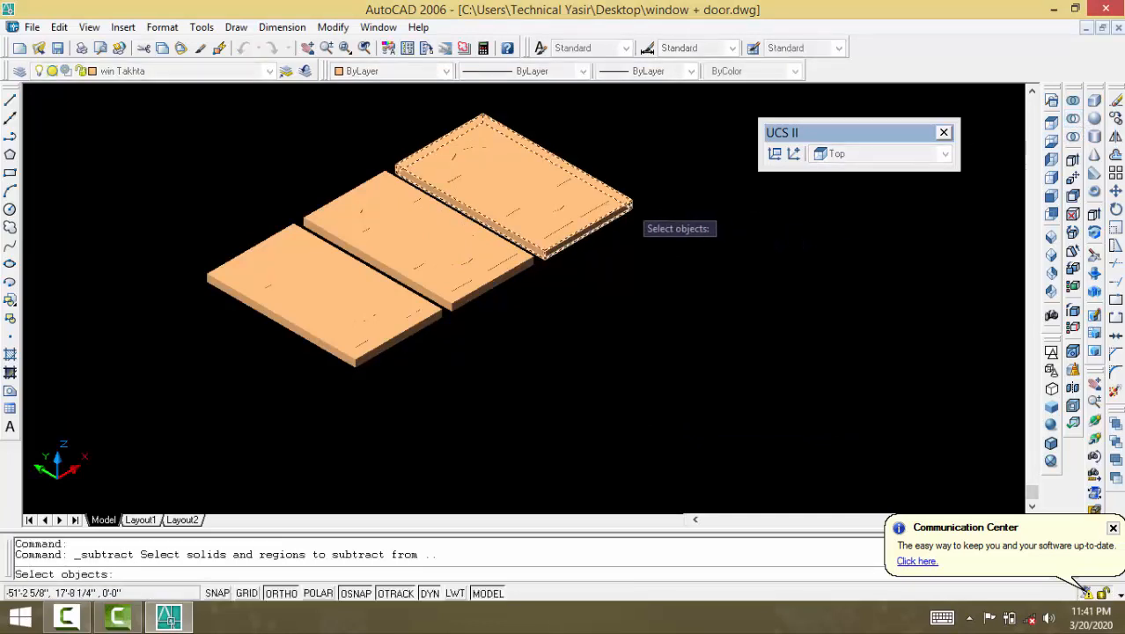
{"action": "left_click", "coordinate": [626, 210]}
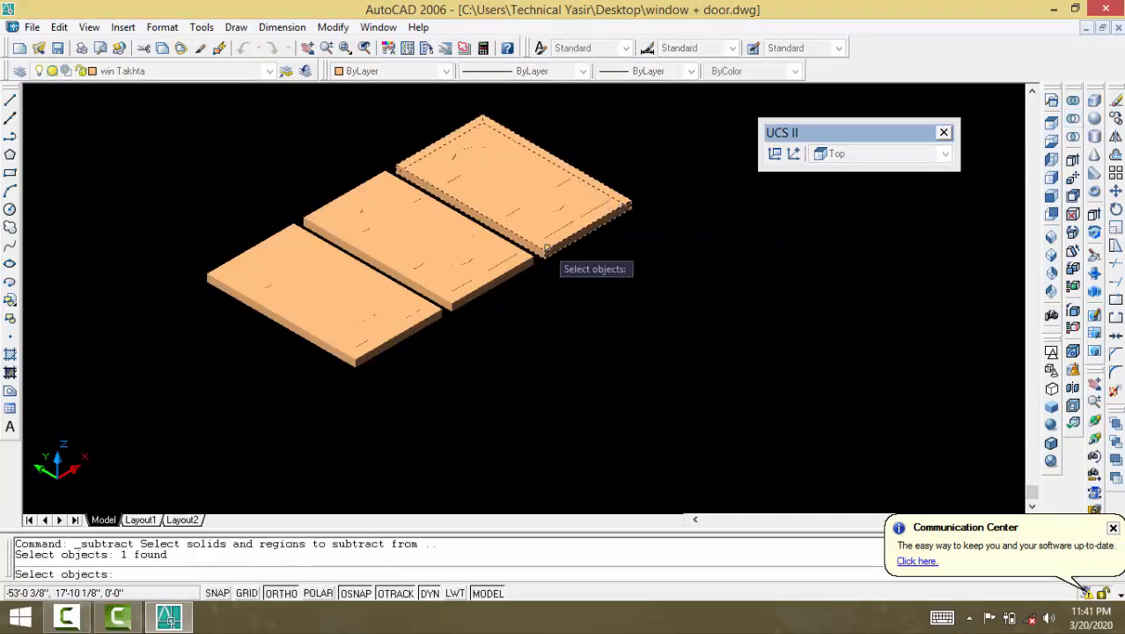
{"action": "left_click", "coordinate": [523, 264]}
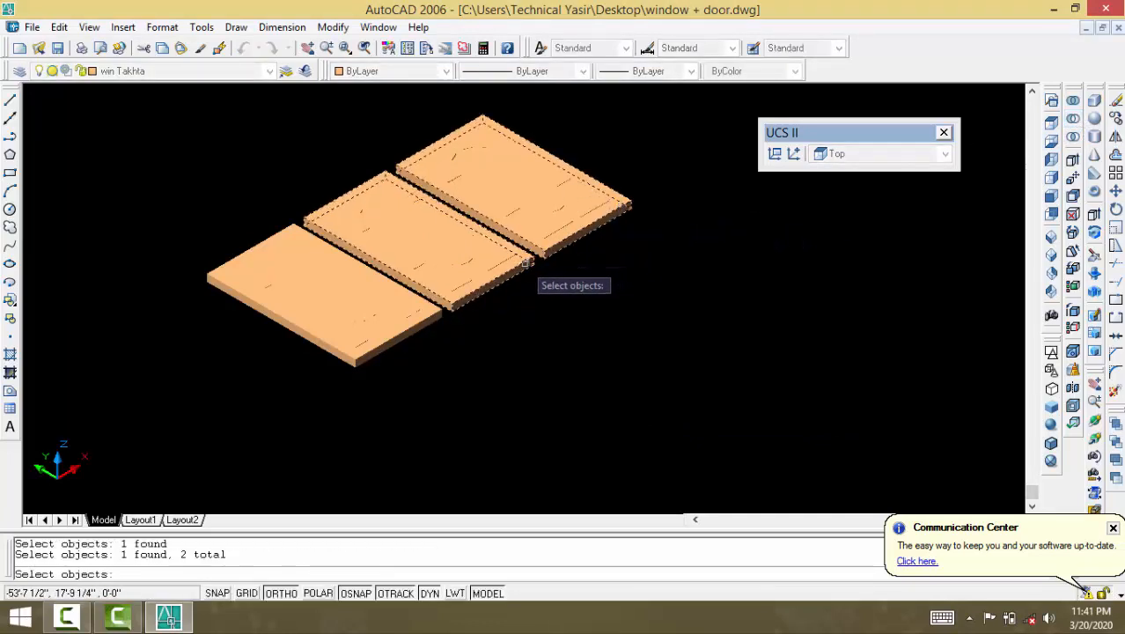
{"action": "left_click", "coordinate": [431, 311]}
{"action": "key", "text": "Return"}
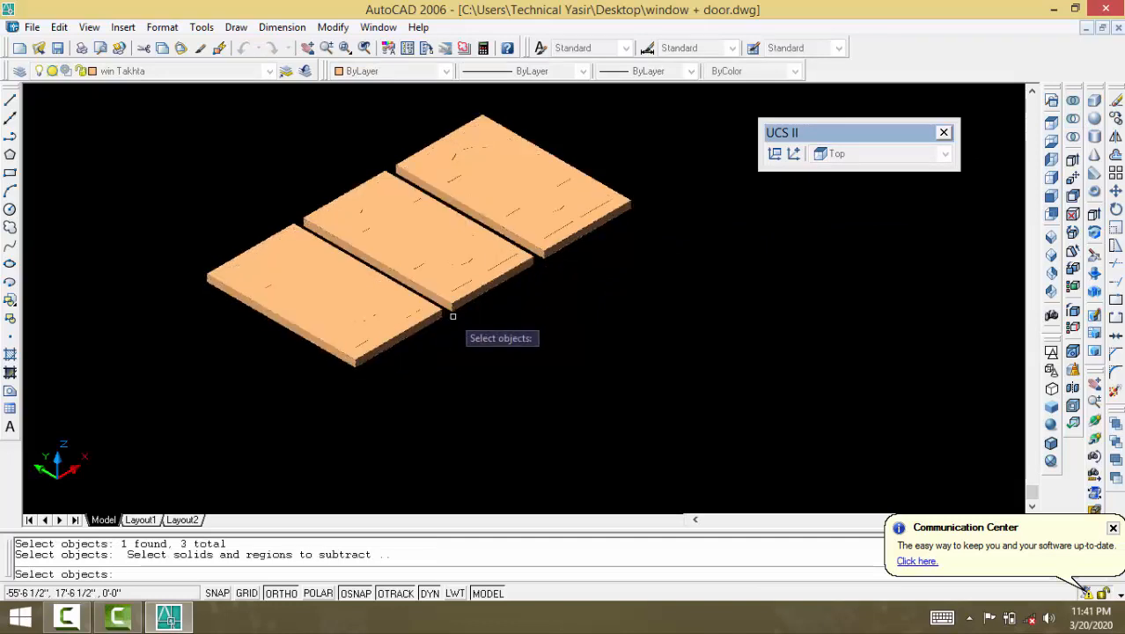
{"action": "left_click", "coordinate": [678, 104]}
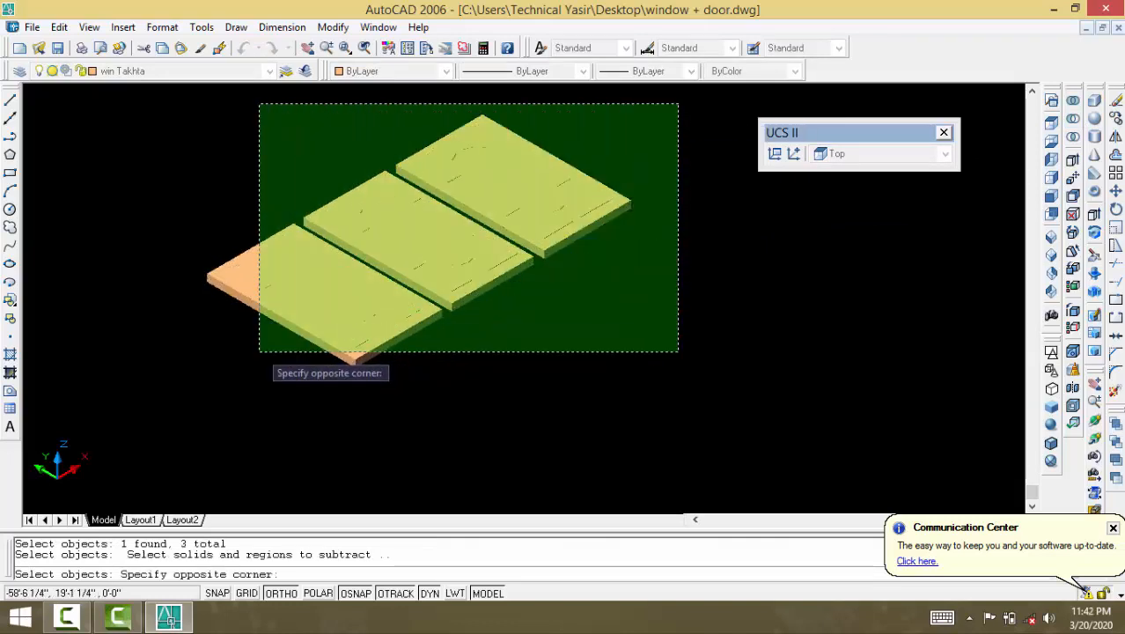
{"action": "left_click", "coordinate": [193, 380]}
{"action": "key", "text": "Return"}
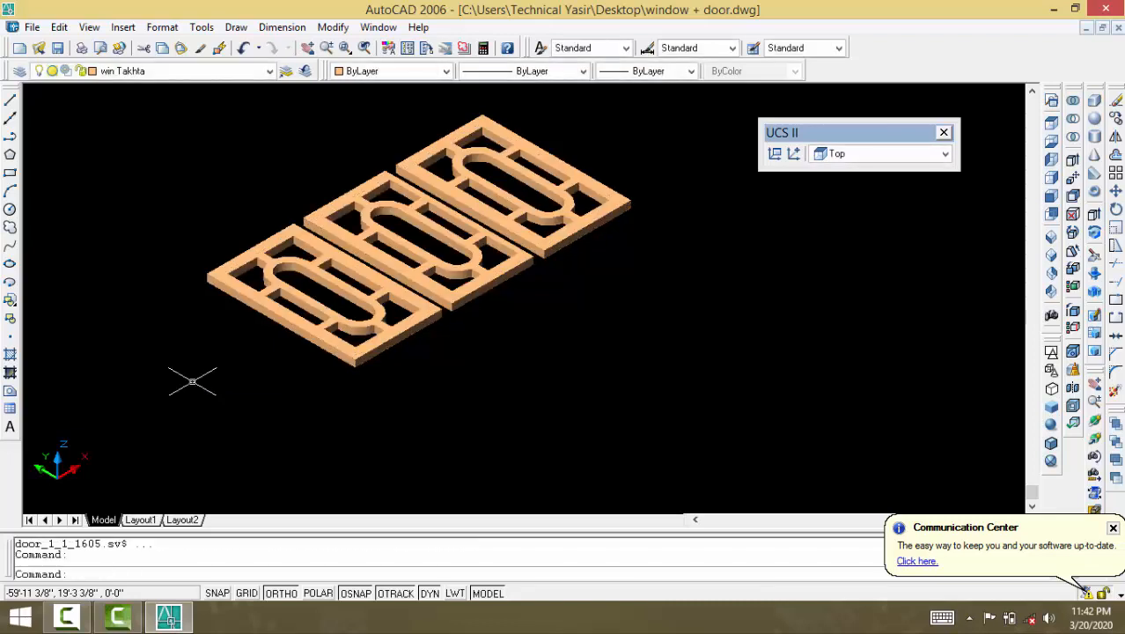
{"action": "left_click", "coordinate": [147, 72]}
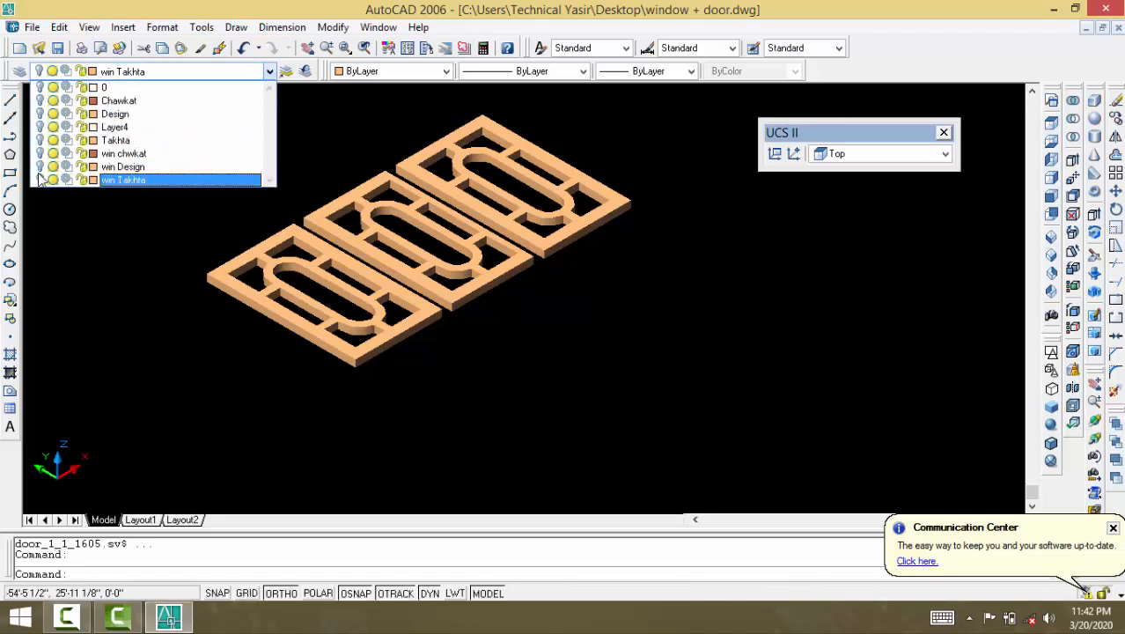
{"action": "left_click", "coordinate": [119, 167]}
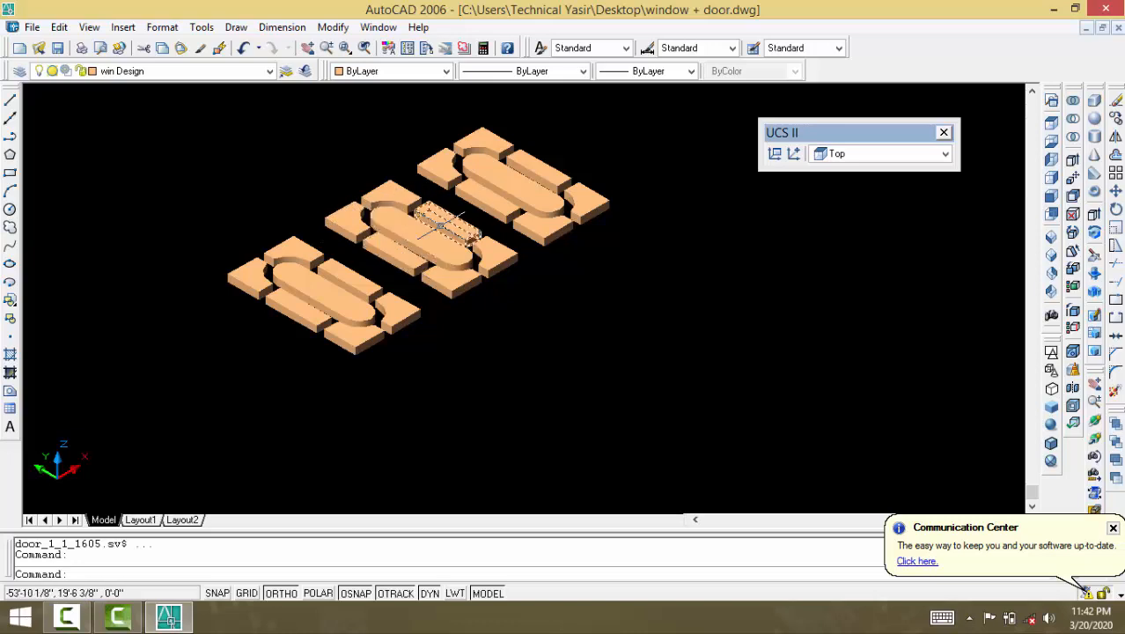
{"action": "key", "text": "ctrl+z"}
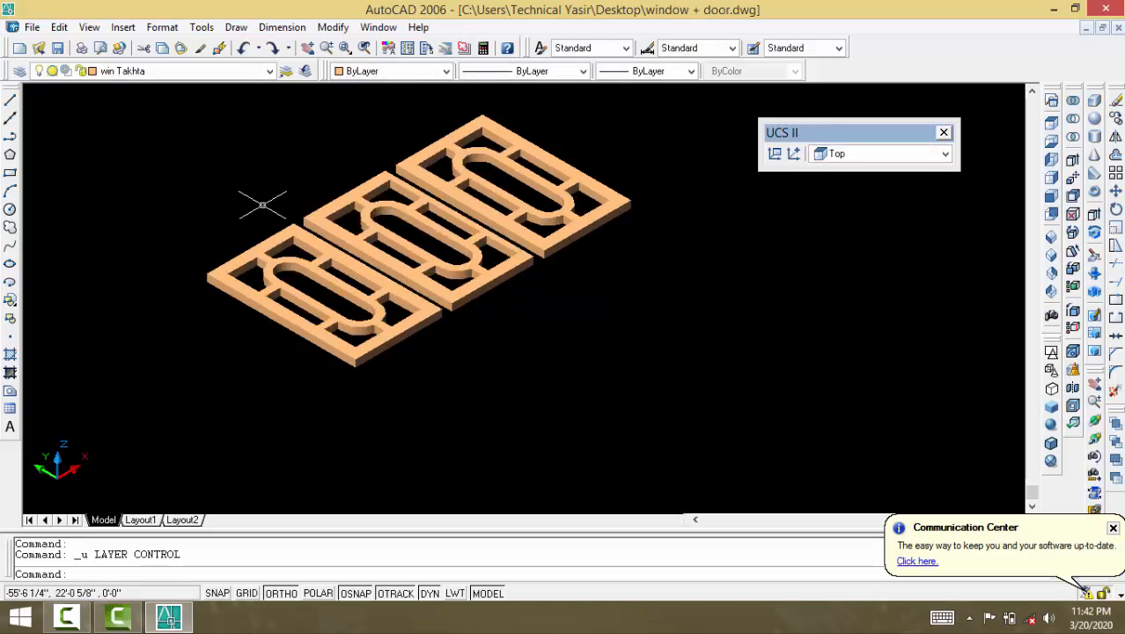
Step: Switch from the win Takhta layer to win Design and erase all extruded decorative solids of the three panels
{"action": "left_click", "coordinate": [176, 70]}
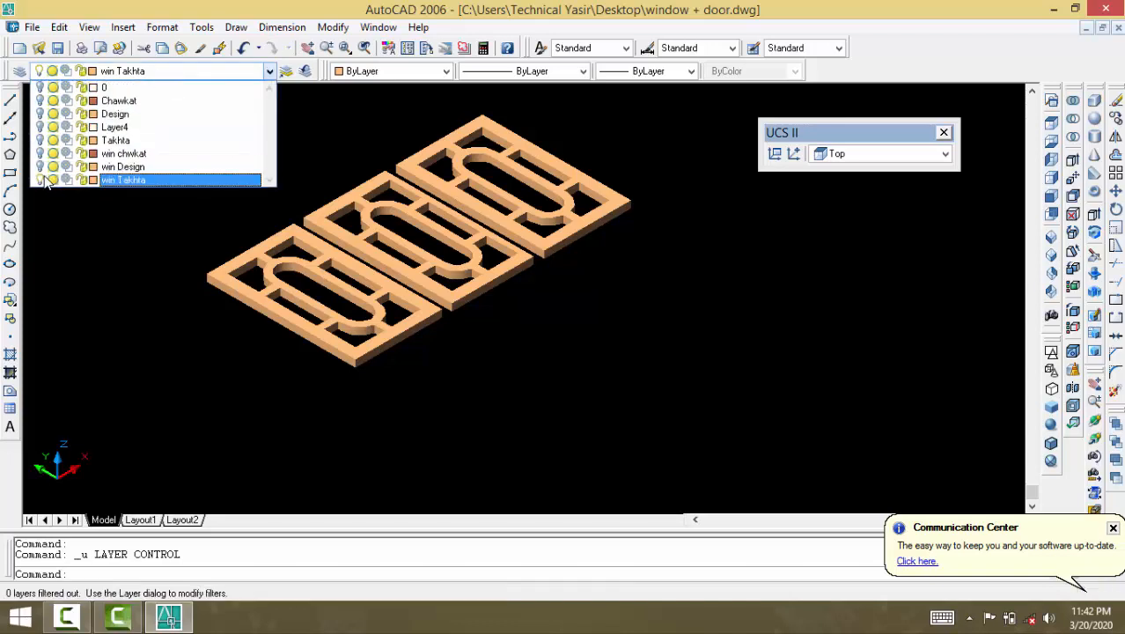
{"action": "left_click", "coordinate": [118, 167]}
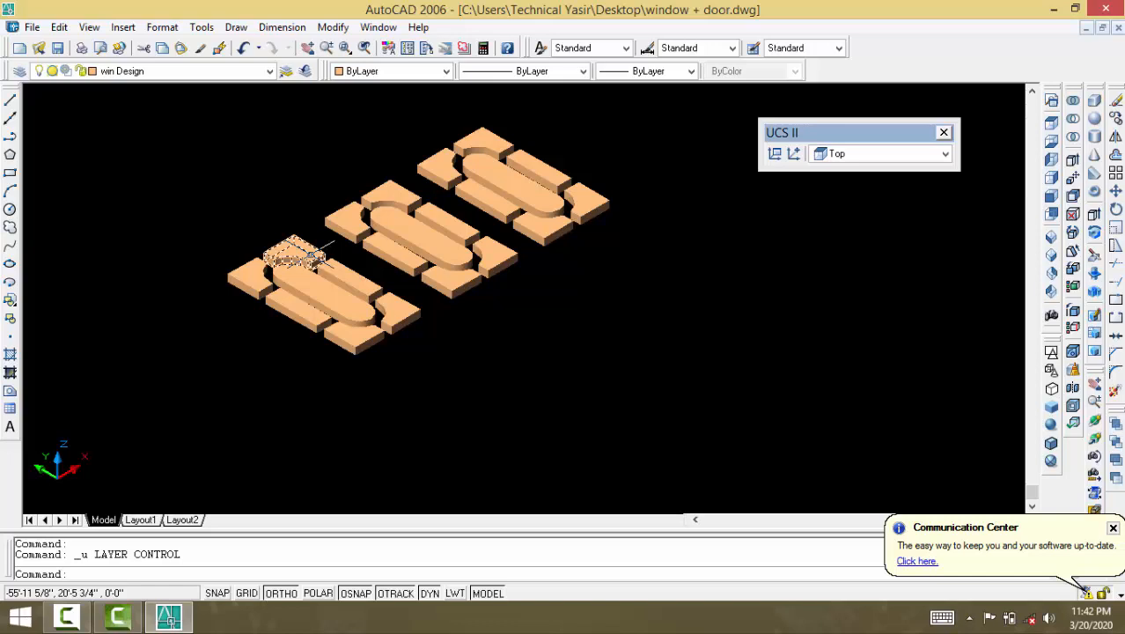
{"action": "left_click", "coordinate": [165, 168]}
{"action": "left_click", "coordinate": [623, 371]}
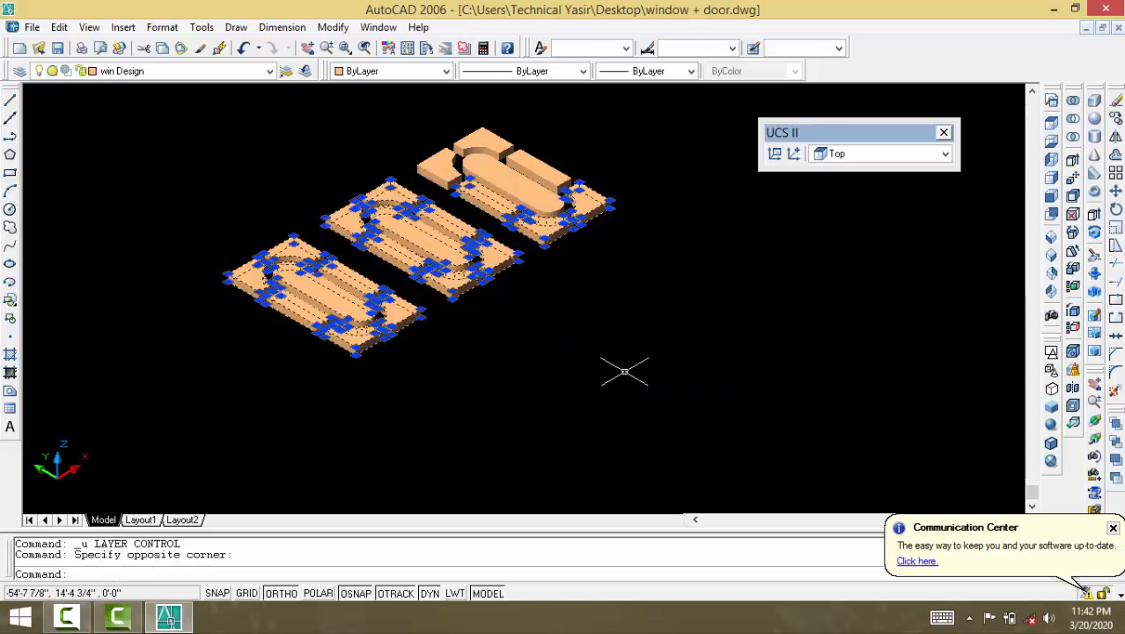
{"action": "key", "text": "Delete"}
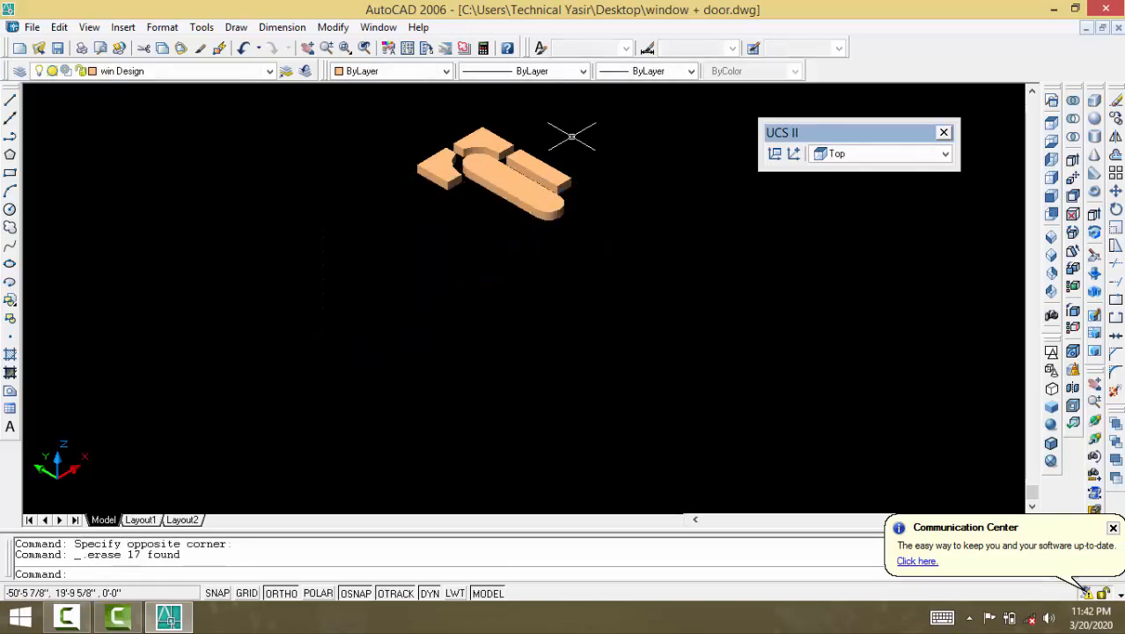
{"action": "left_click", "coordinate": [406, 112]}
{"action": "left_click", "coordinate": [603, 244]}
{"action": "key", "text": "Delete"}
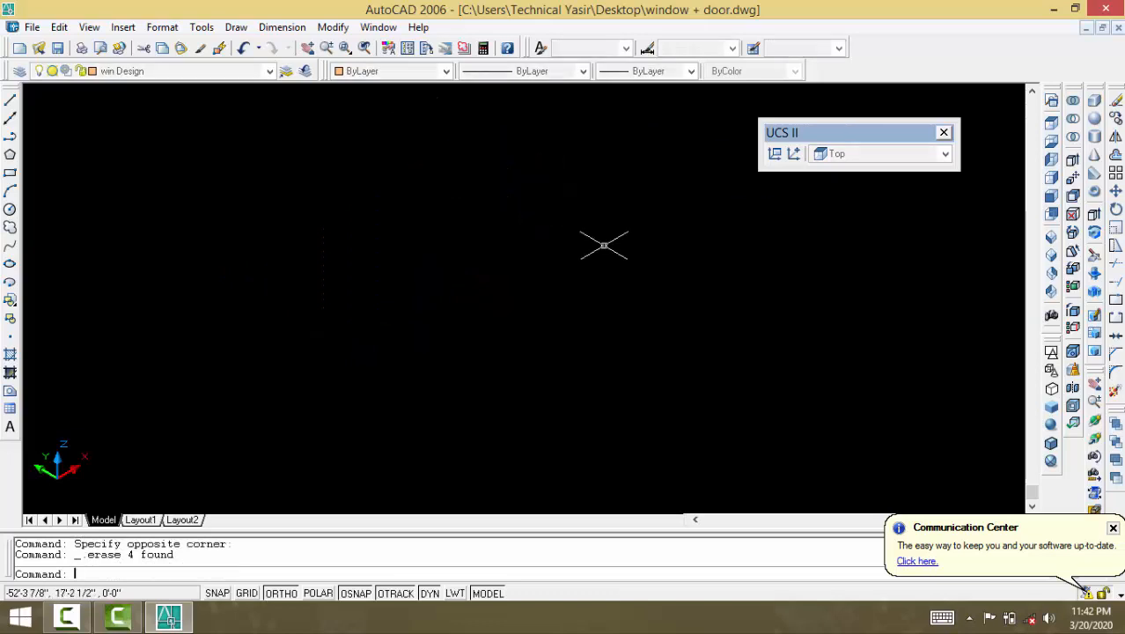
Step: Turn on layer 0 and create polyline boundaries on win Design from all decorative areas of the three panels
{"action": "left_click", "coordinate": [147, 72]}
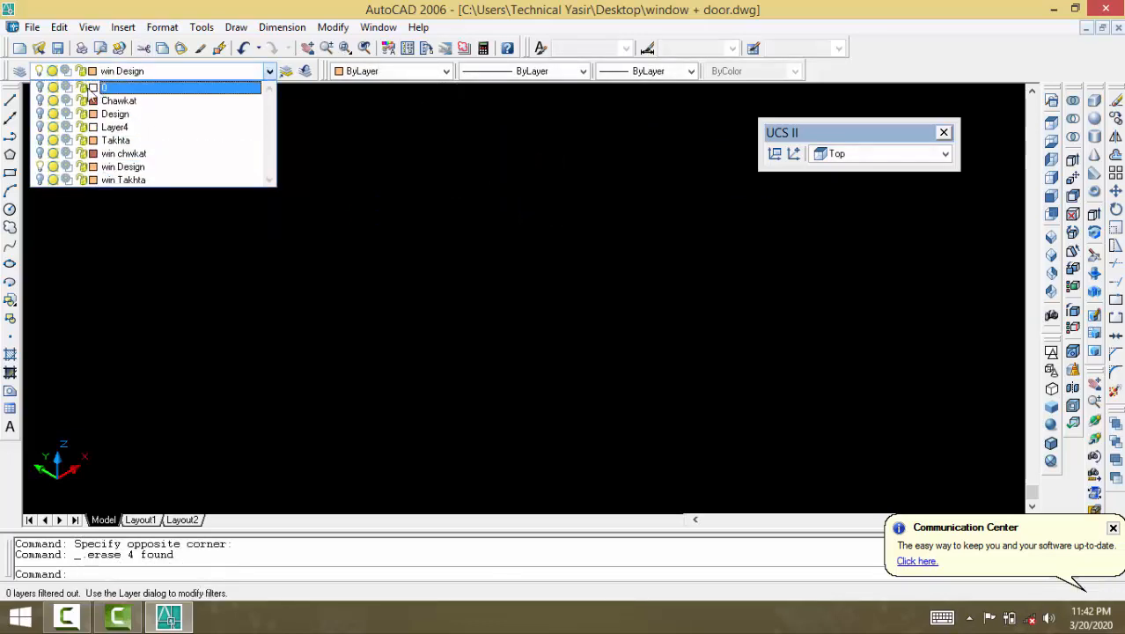
{"action": "left_click", "coordinate": [123, 169]}
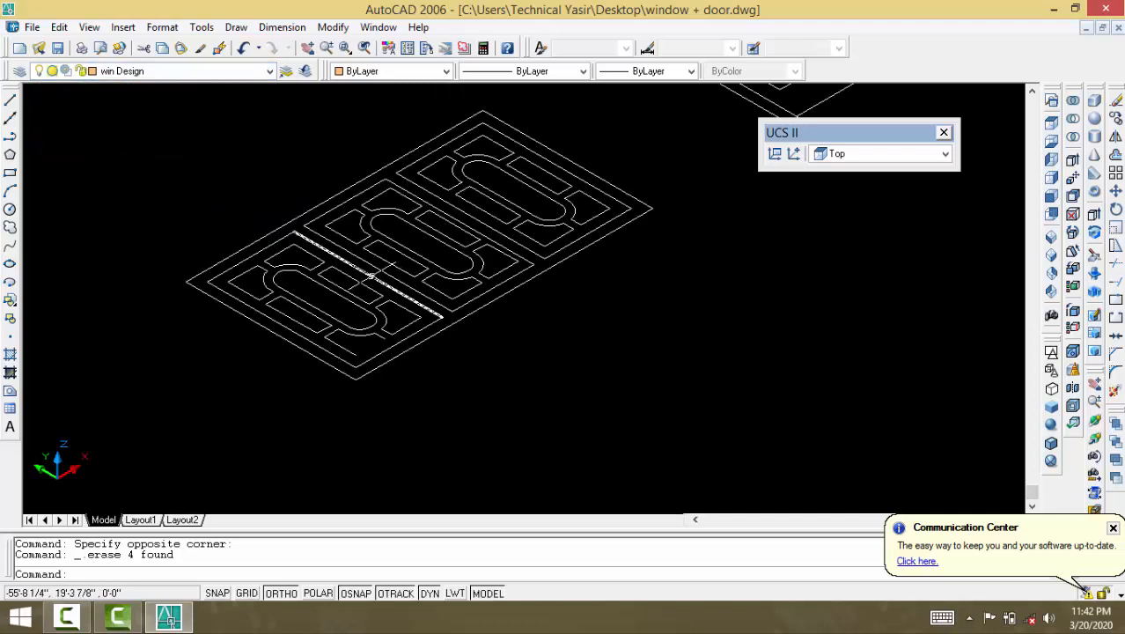
{"action": "key", "text": "Return"}
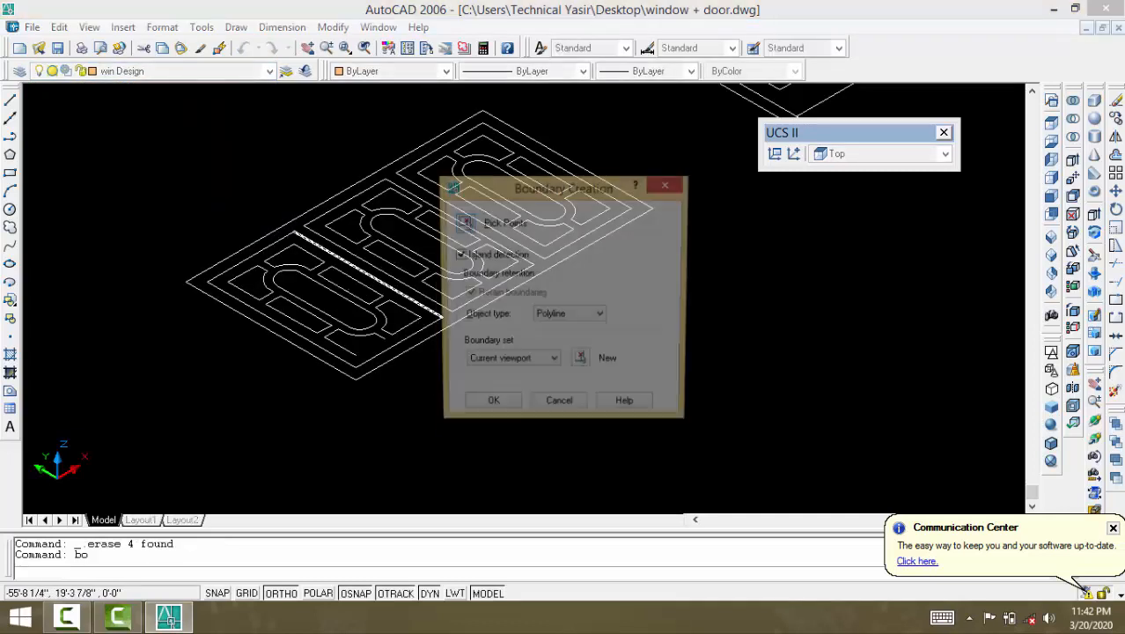
{"action": "left_click", "coordinate": [461, 227]}
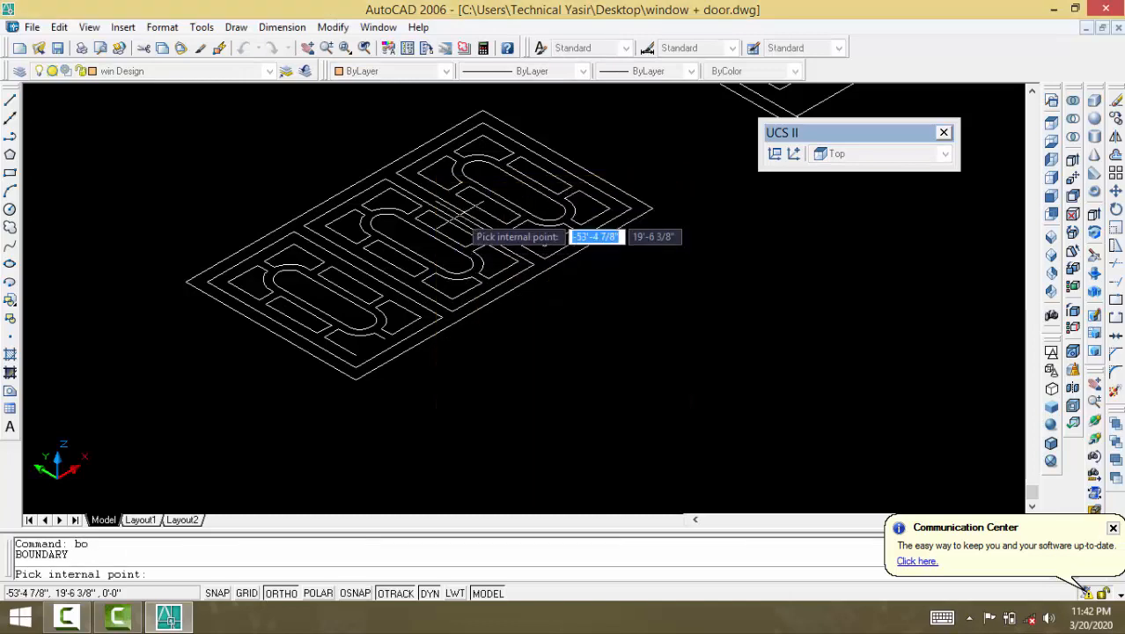
{"action": "left_click", "coordinate": [467, 160]}
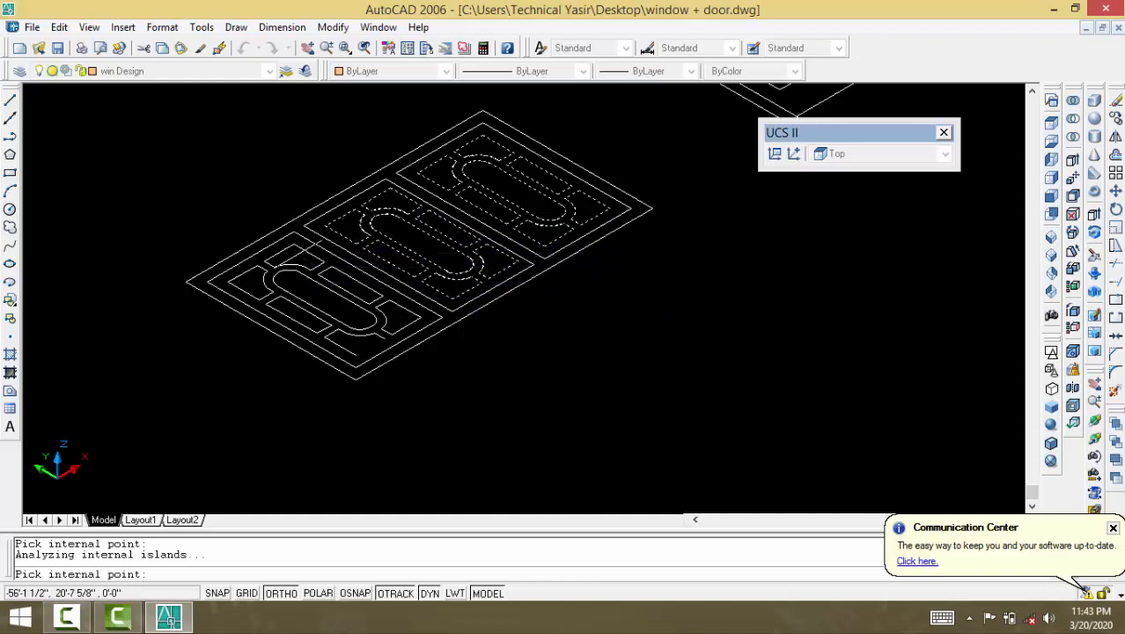
{"action": "left_click", "coordinate": [266, 299]}
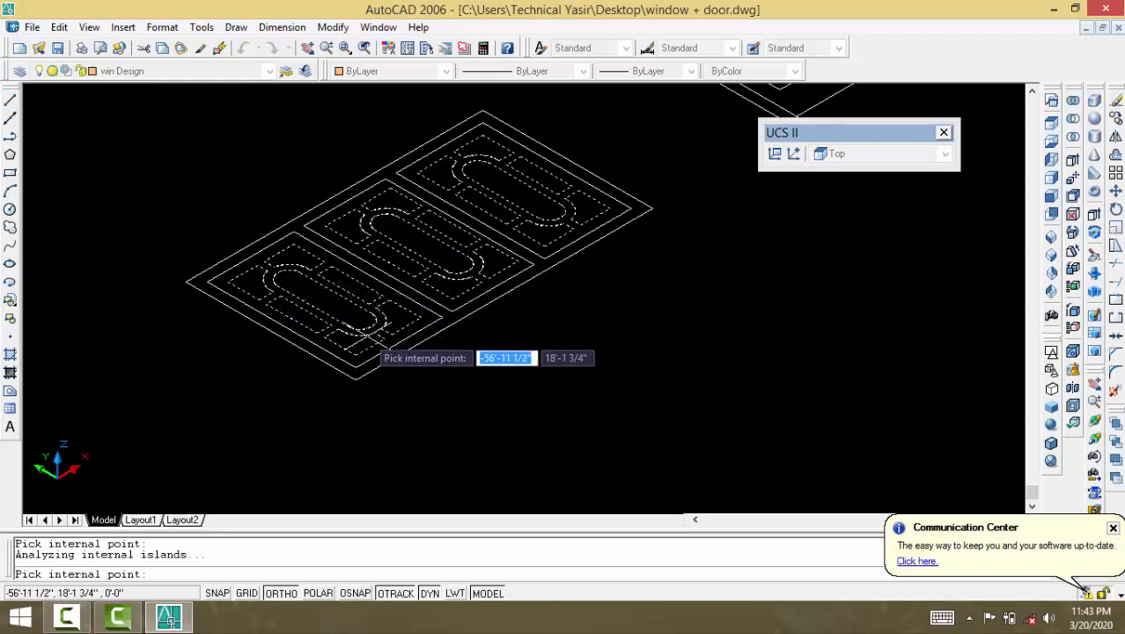
{"action": "key", "text": "Return"}
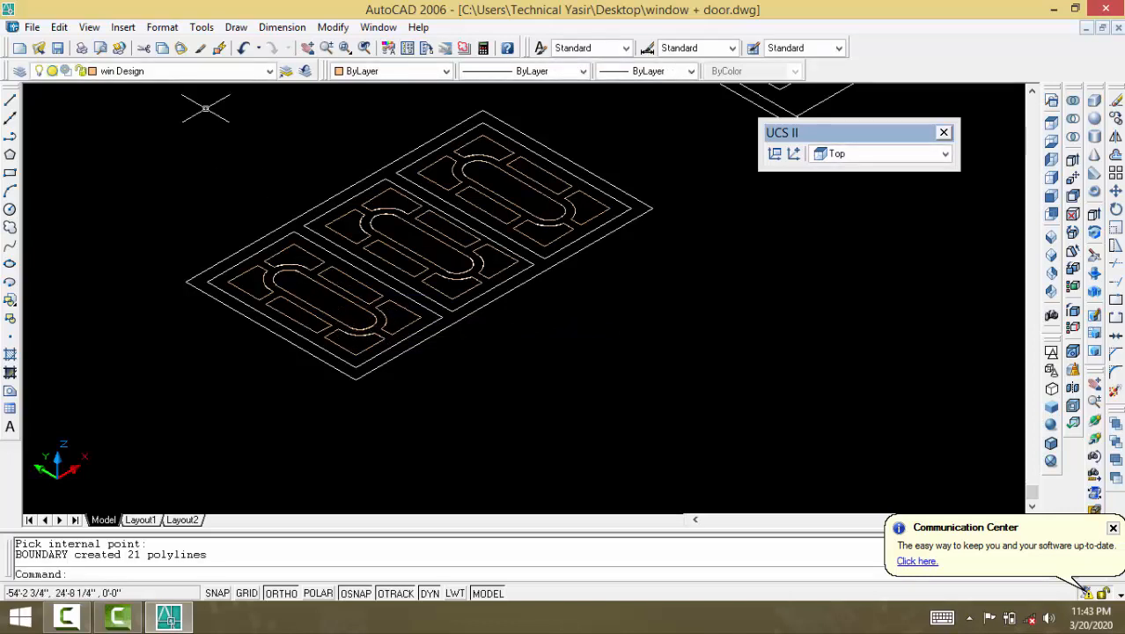
Step: Turn off layer 0 and extrude all design boundaries on win Design to a height of 1 with a taper angle of 0
{"action": "left_click", "coordinate": [150, 70]}
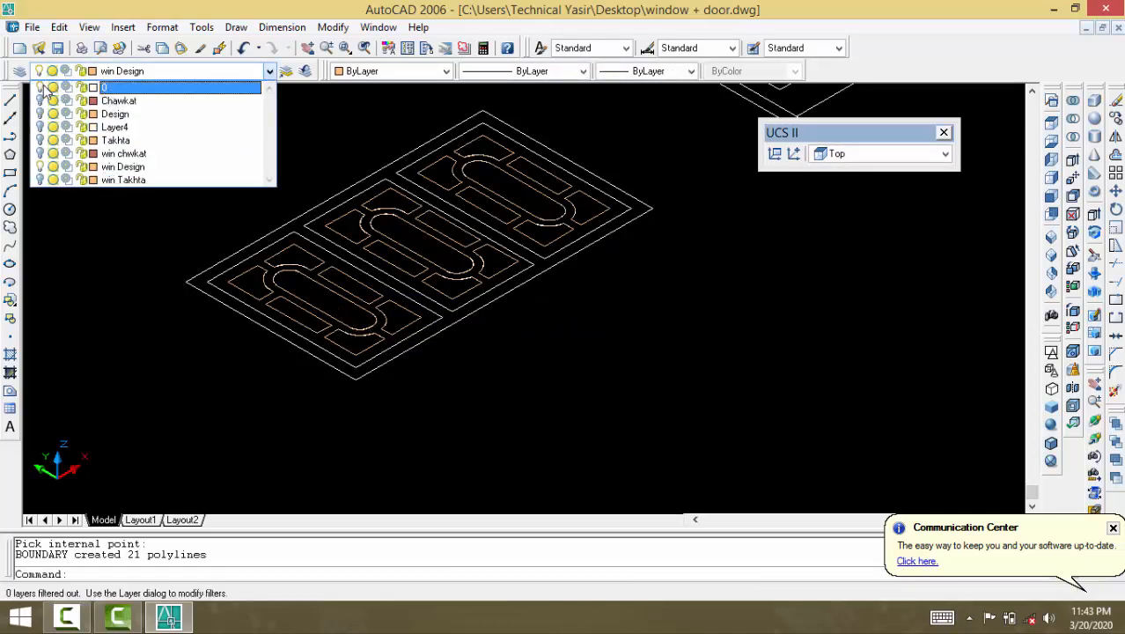
{"action": "left_click", "coordinate": [130, 167]}
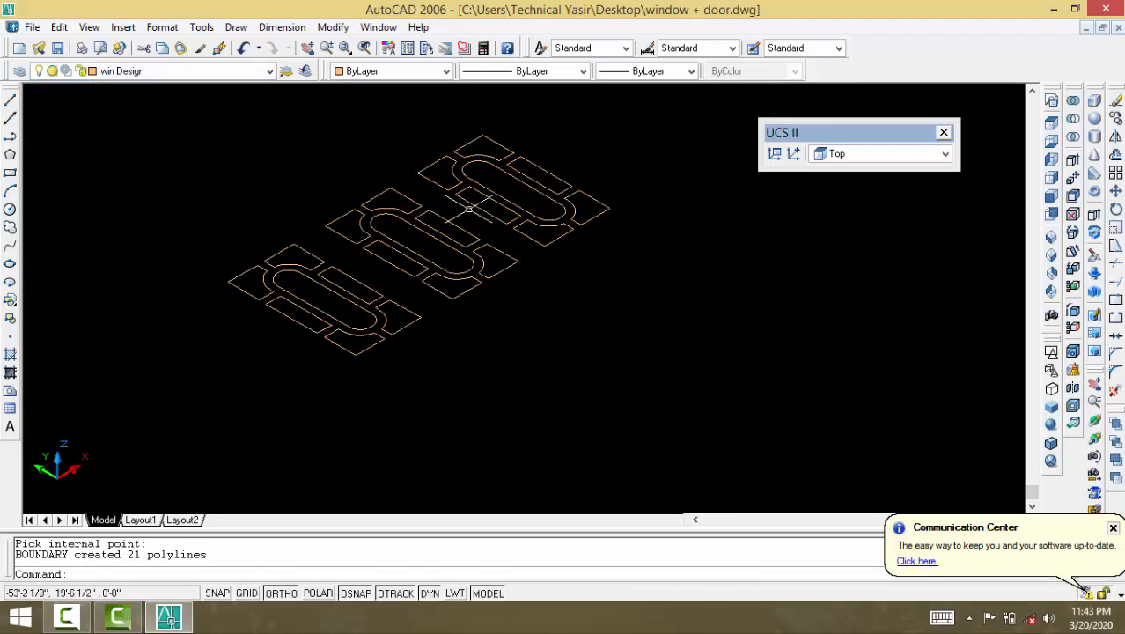
{"action": "type", "text": "e"}
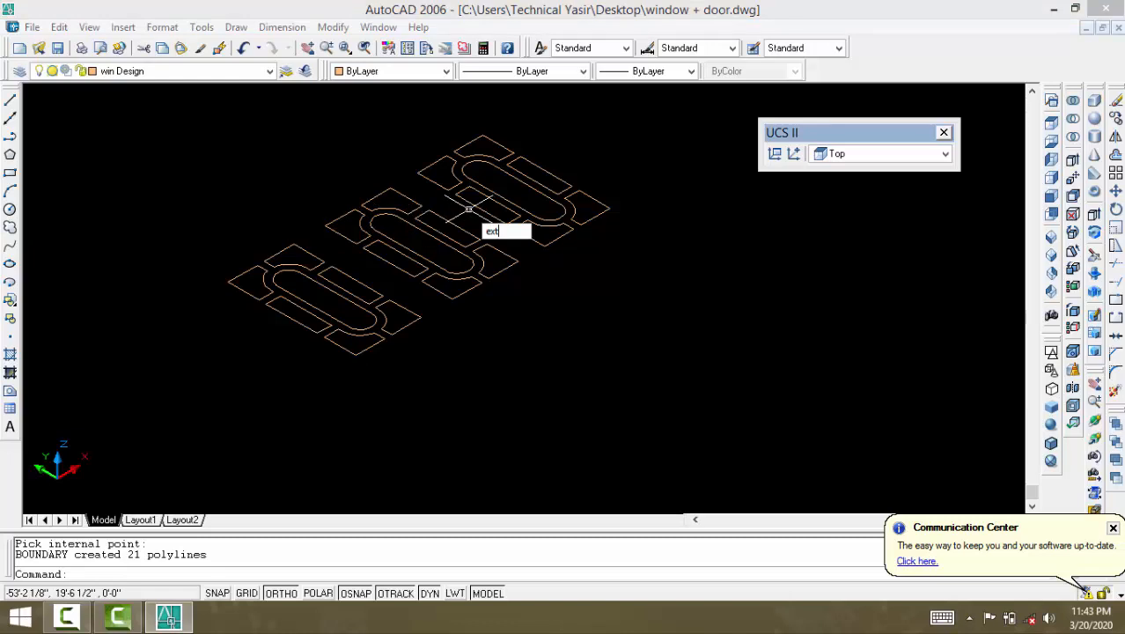
{"action": "type", "text": "xt"}
{"action": "key", "text": "Return"}
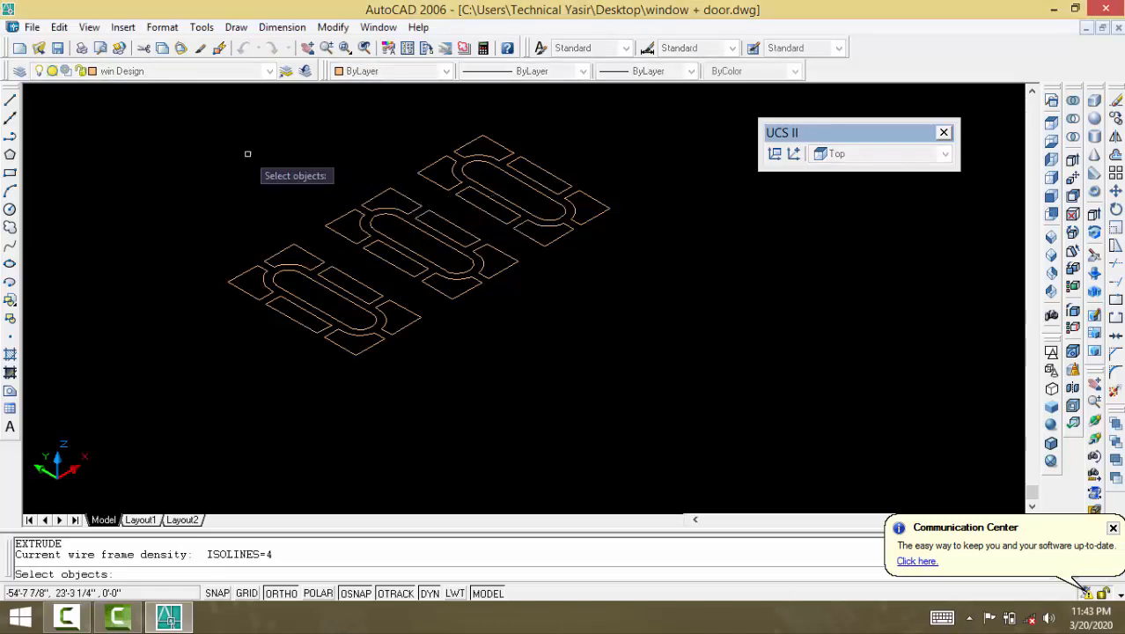
{"action": "left_click", "coordinate": [202, 145]}
{"action": "left_click", "coordinate": [640, 394]}
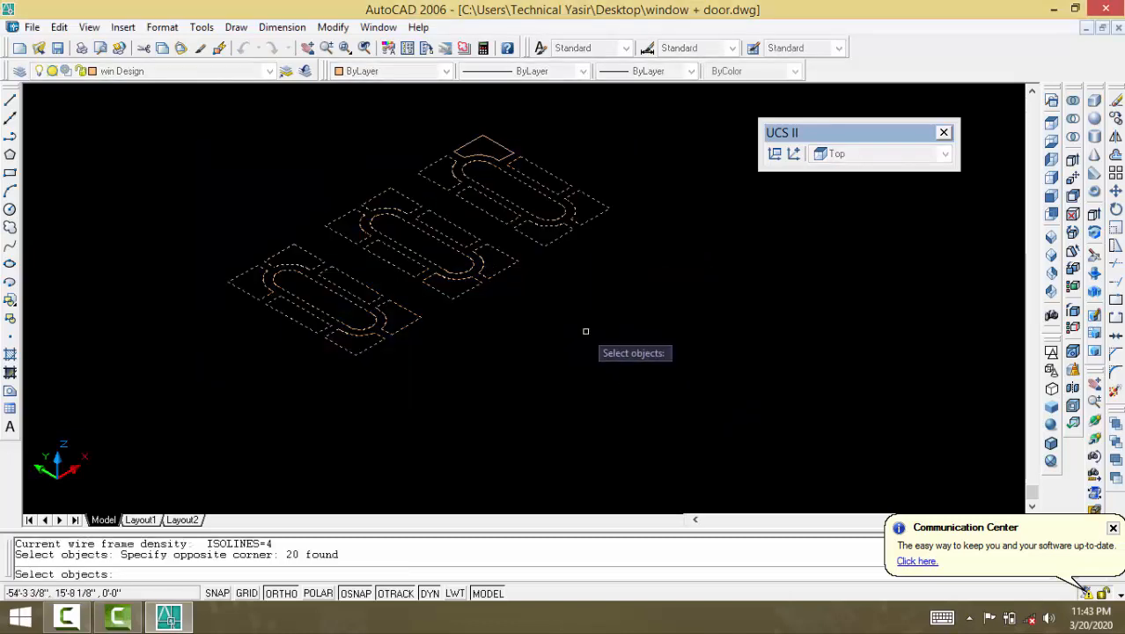
{"action": "left_click", "coordinate": [404, 111]}
{"action": "left_click", "coordinate": [522, 181]}
{"action": "key", "text": "Return"}
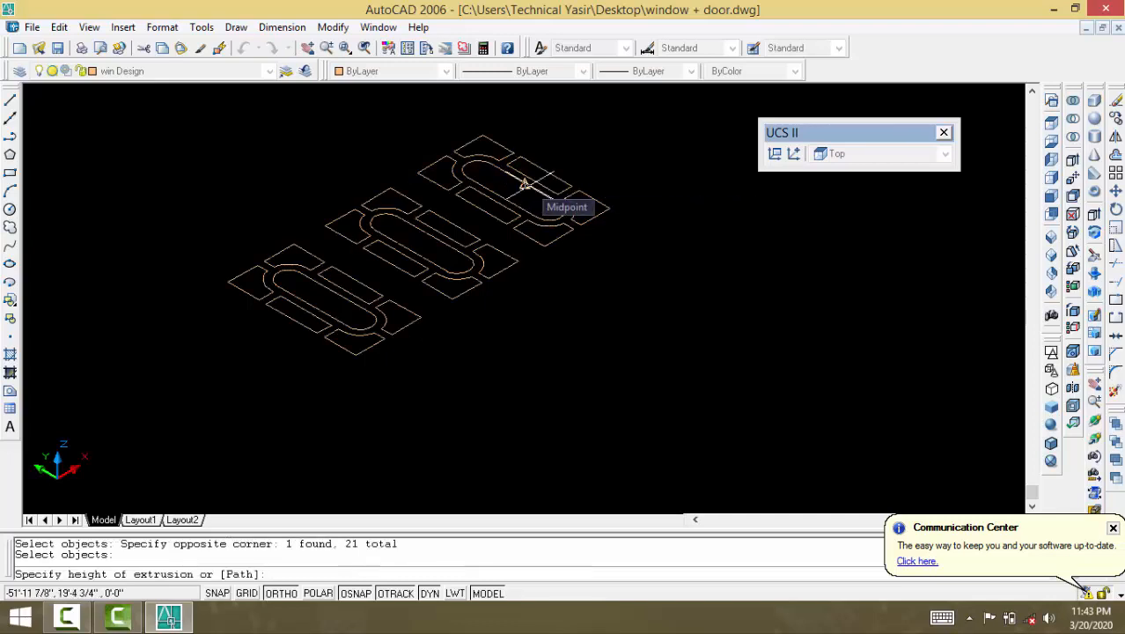
{"action": "type", "text": "1"}
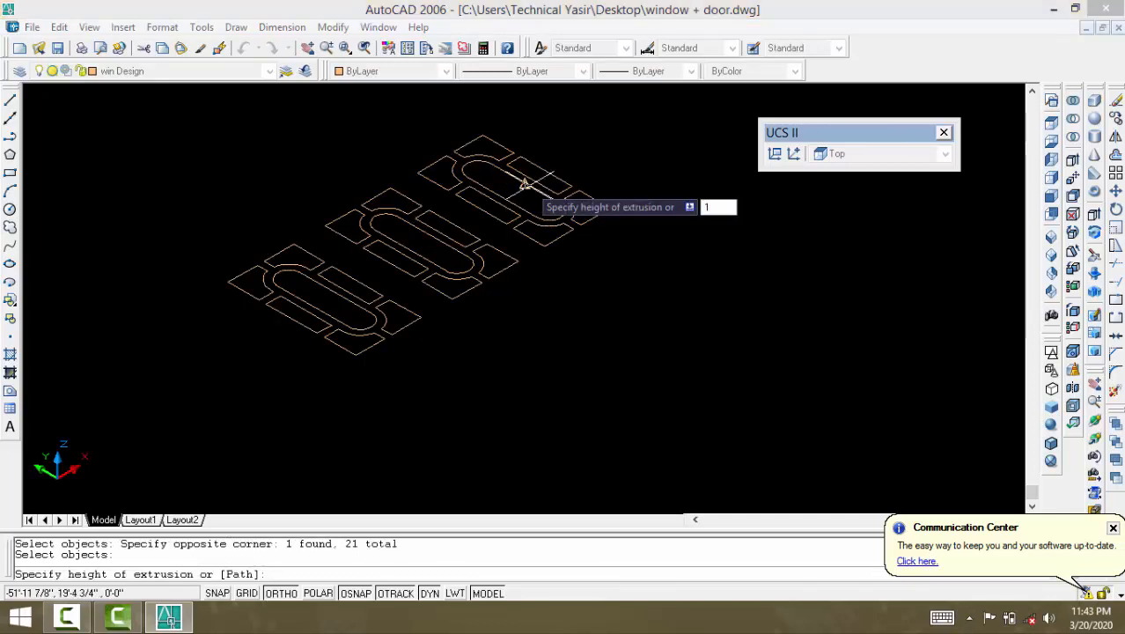
{"action": "key", "text": "Return"}
{"action": "key", "text": "Return"}
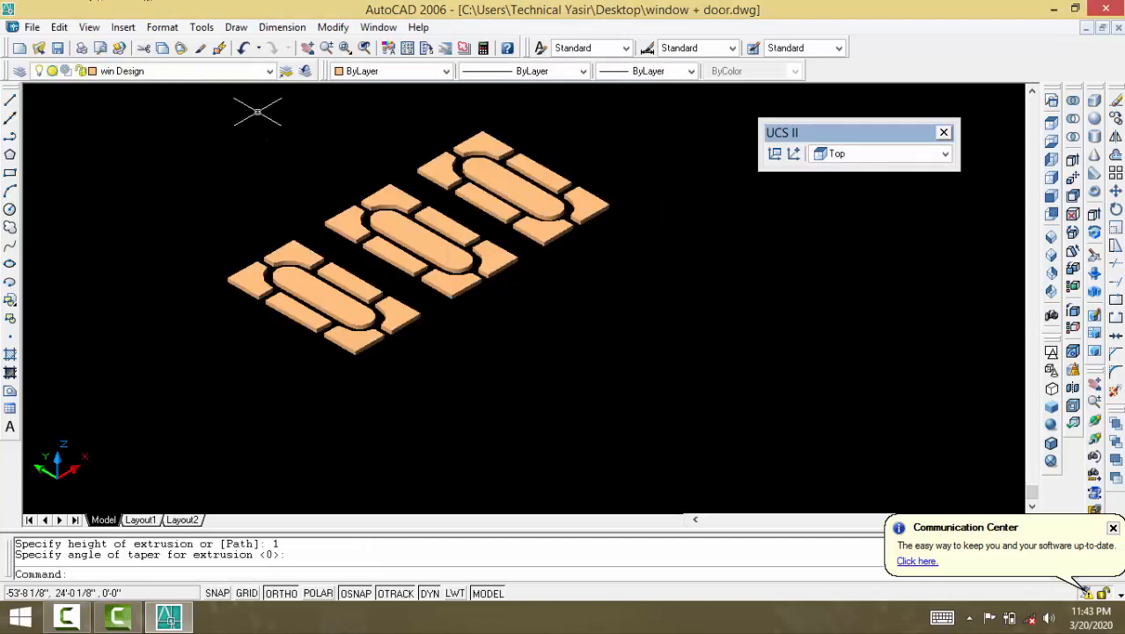
Step: Set the current colour to Blue and recolour all extruded design solids, trying Yellow before settling on Blue
{"action": "left_click", "coordinate": [370, 72]}
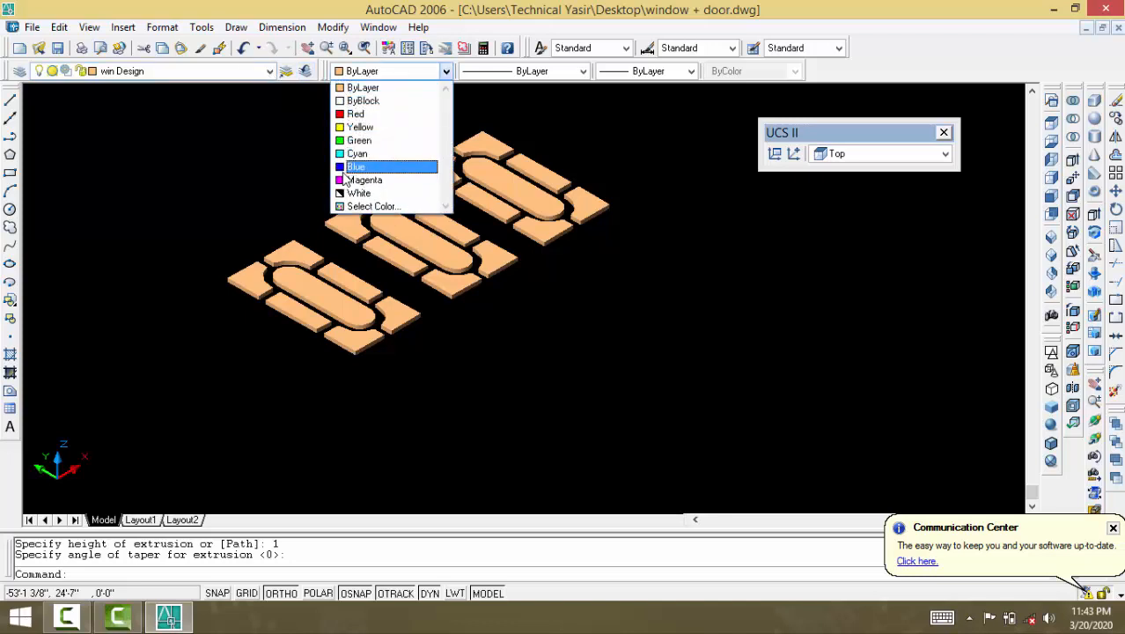
{"action": "left_click", "coordinate": [340, 167]}
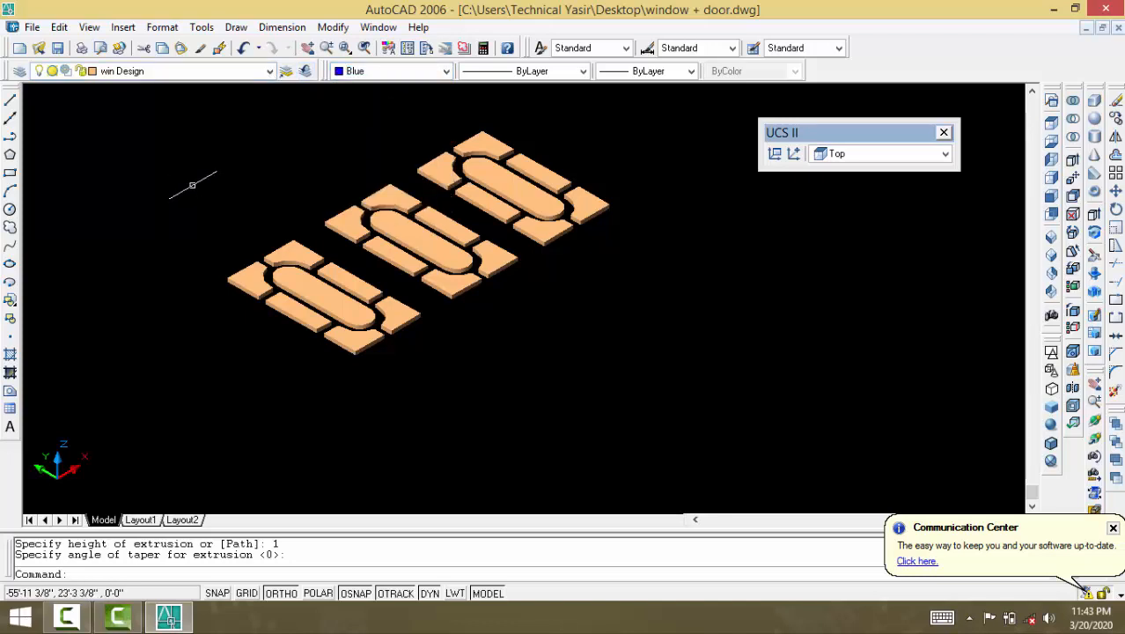
{"action": "left_click", "coordinate": [187, 97]}
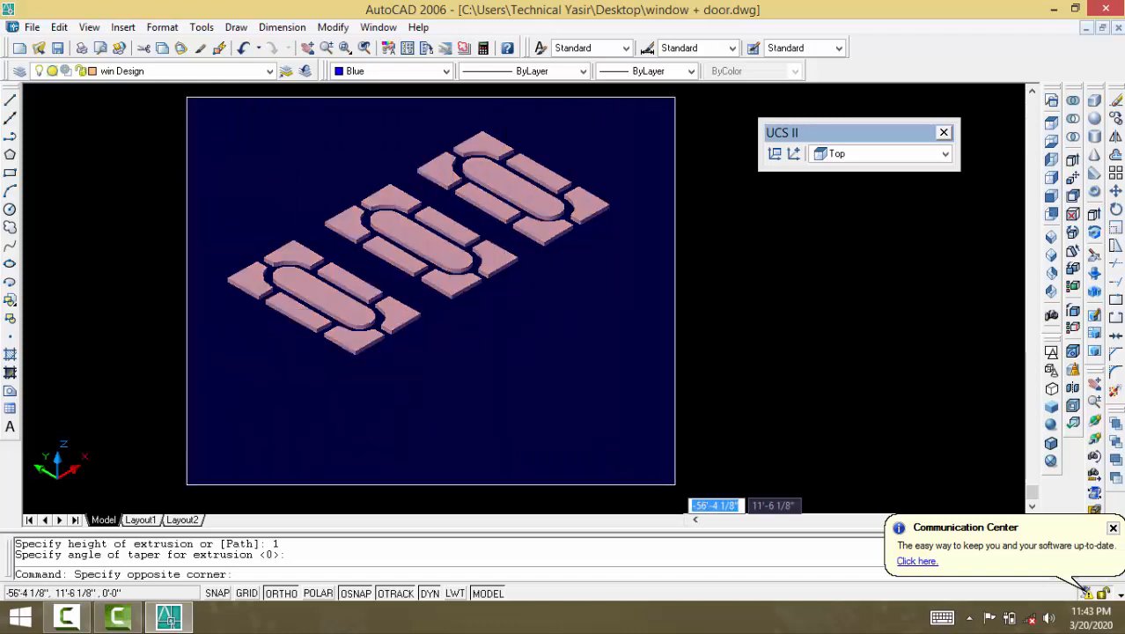
{"action": "left_click", "coordinate": [649, 472]}
{"action": "left_click", "coordinate": [388, 72]}
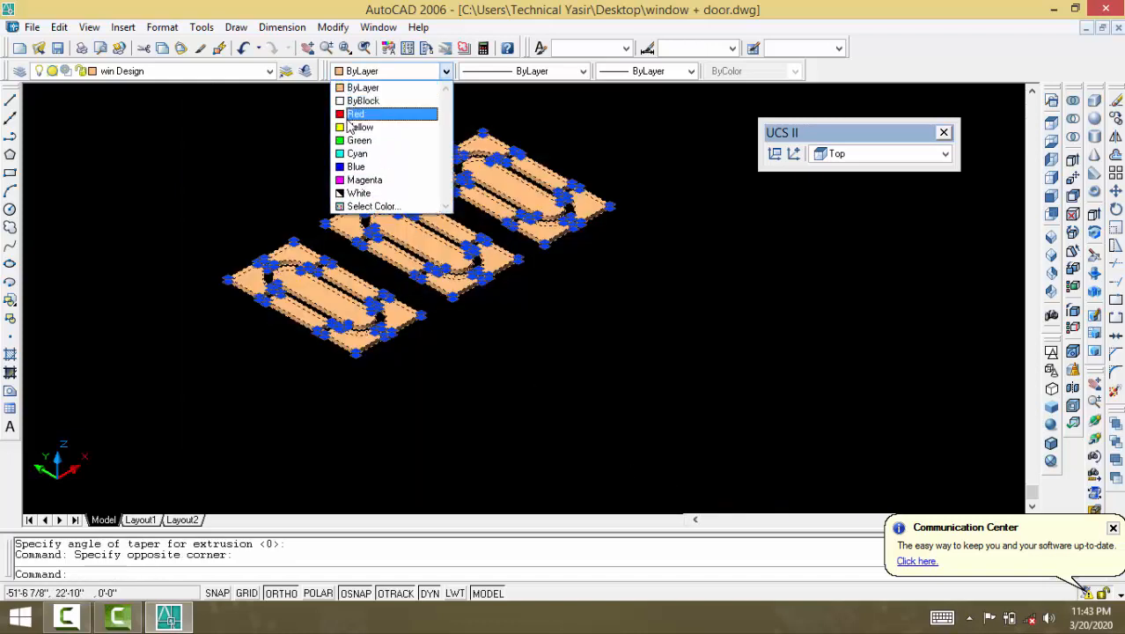
{"action": "left_click", "coordinate": [345, 126]}
{"action": "left_click", "coordinate": [377, 76]}
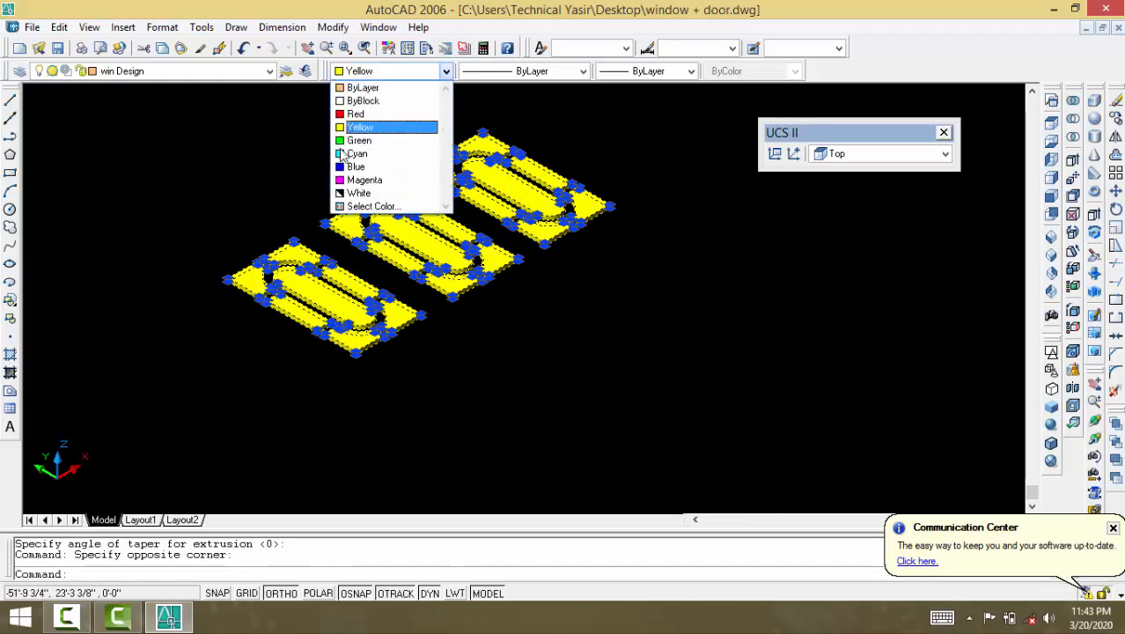
{"action": "left_click", "coordinate": [348, 170]}
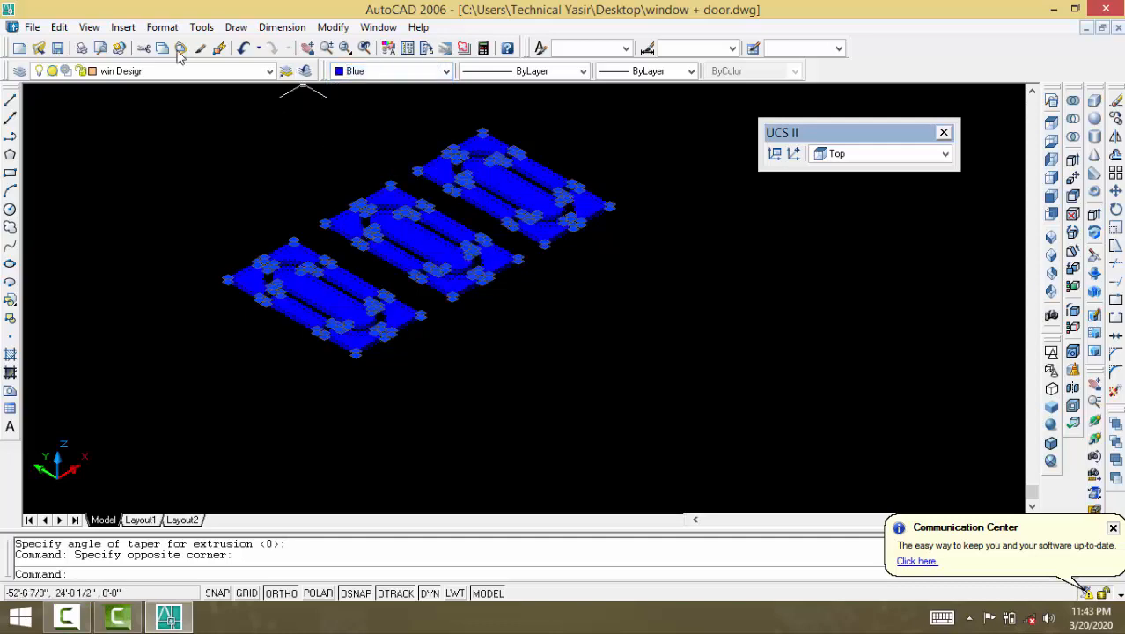
Step: Change the colour of the win Design layer to index colour 250
{"action": "left_click", "coordinate": [17, 72]}
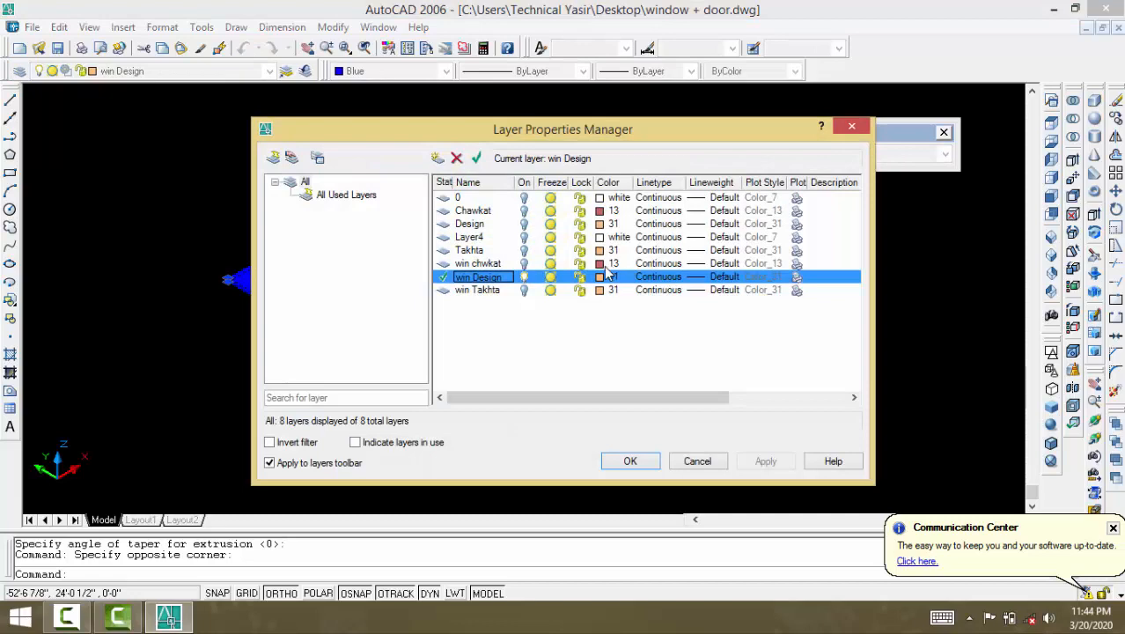
{"action": "left_click", "coordinate": [600, 276]}
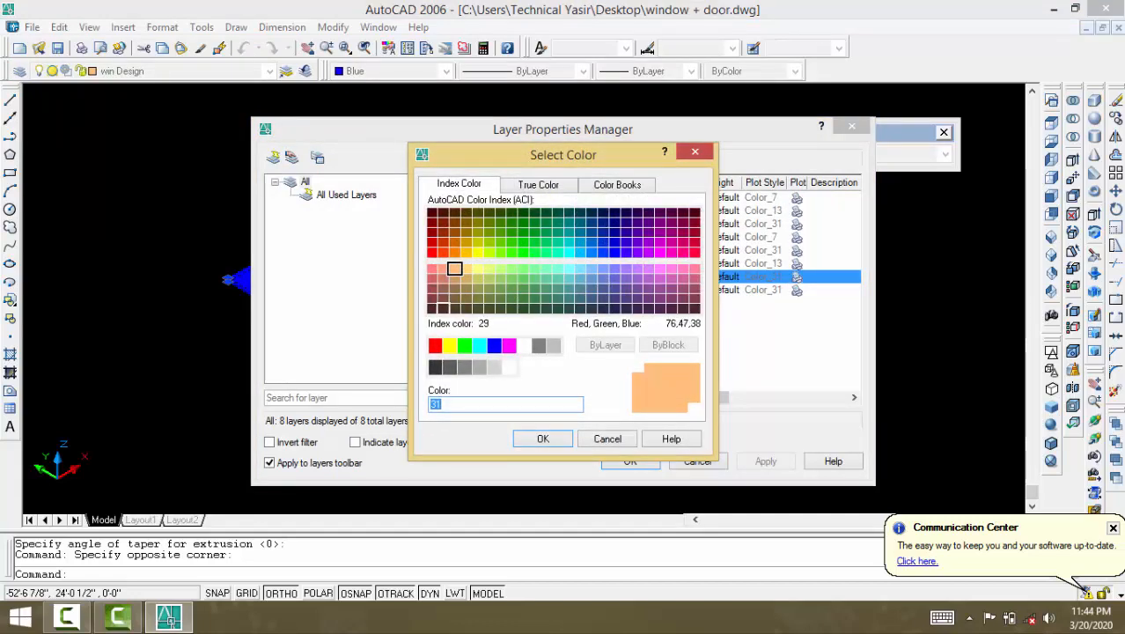
{"action": "left_click", "coordinate": [432, 308]}
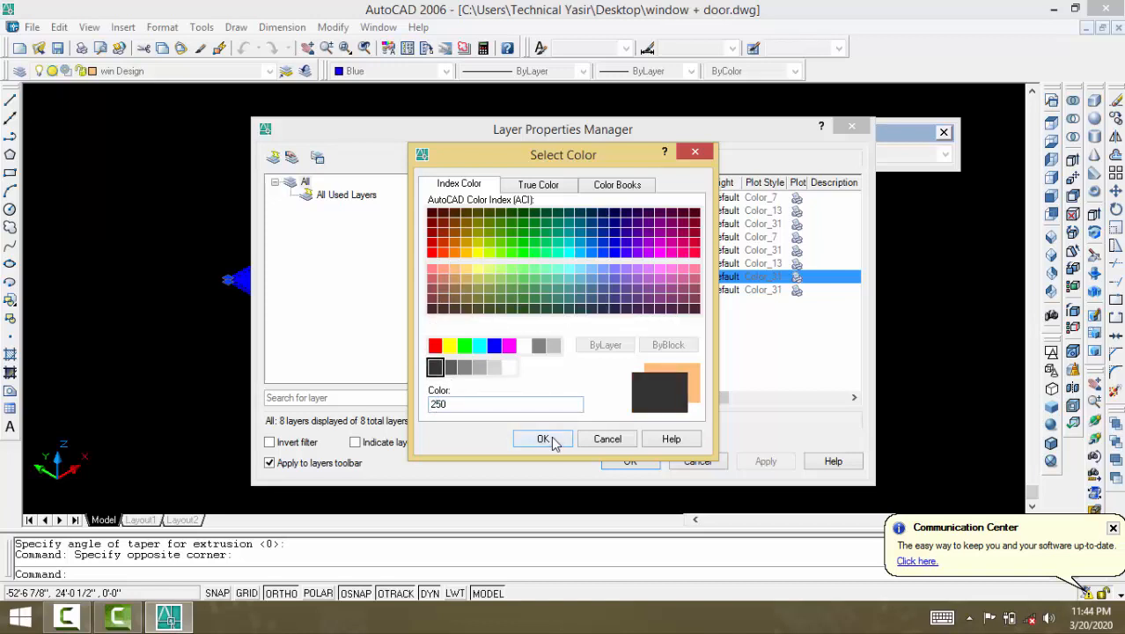
{"action": "left_click", "coordinate": [543, 439]}
{"action": "left_click", "coordinate": [607, 465]}
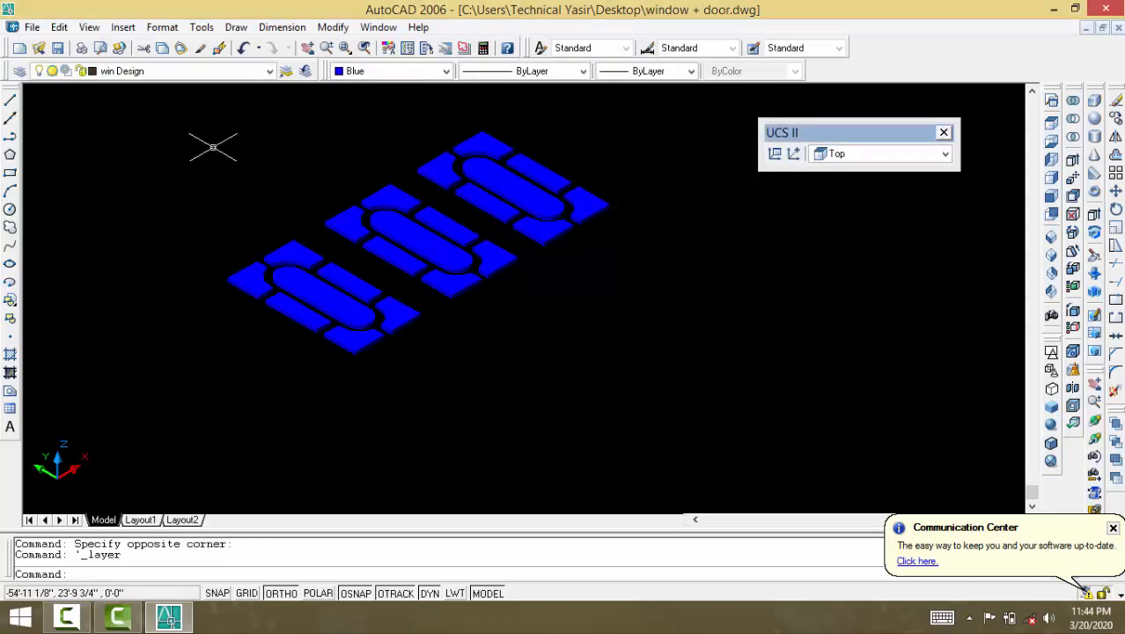
Step: Set the colour of all extruded design solids to ByLayer and clear the selection
{"action": "left_click", "coordinate": [180, 122]}
{"action": "left_click", "coordinate": [614, 381]}
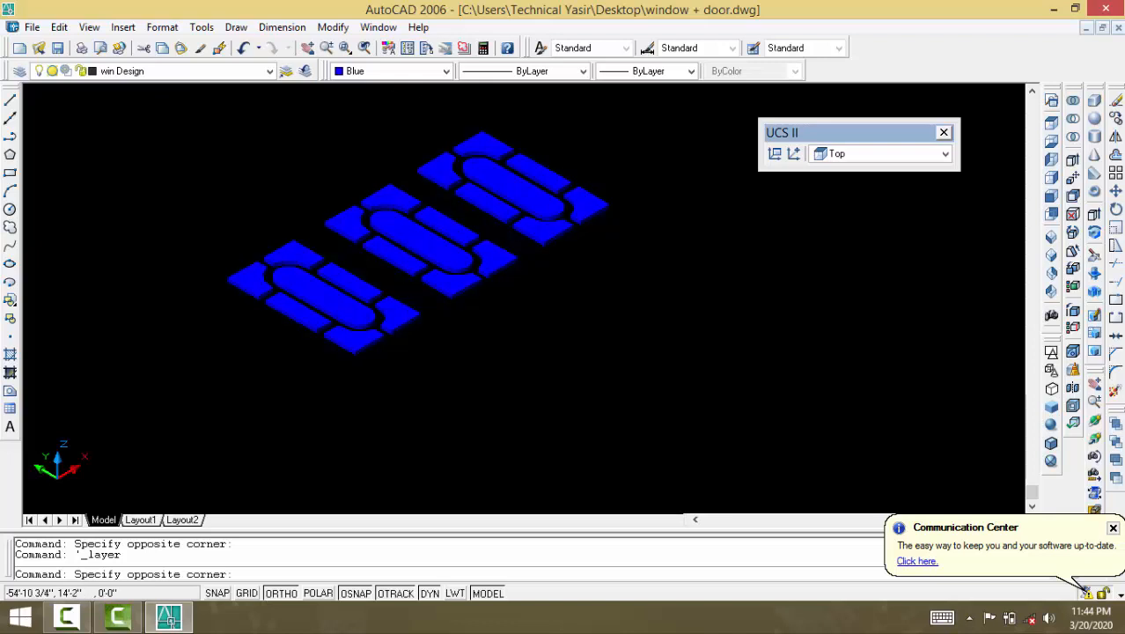
{"action": "left_click", "coordinate": [407, 70]}
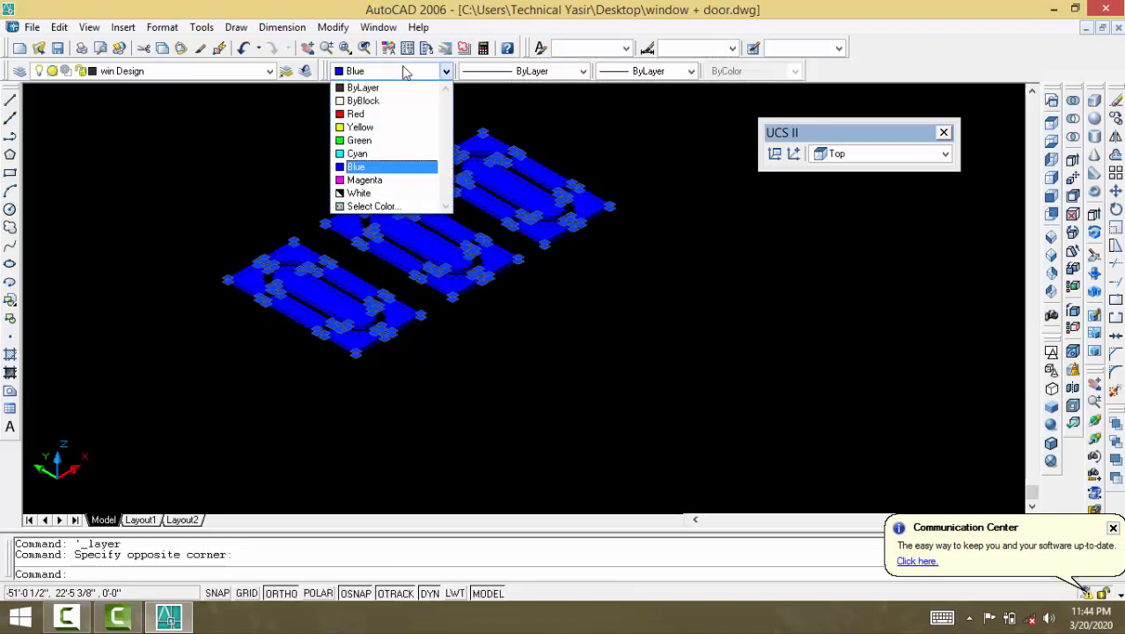
{"action": "left_click", "coordinate": [355, 98]}
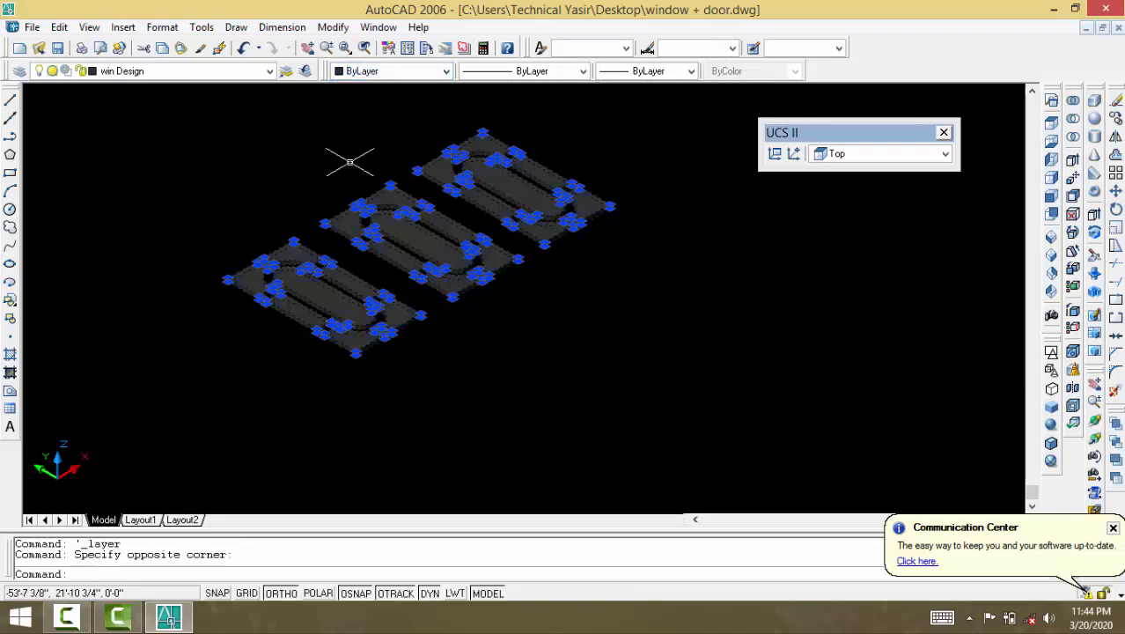
{"action": "left_click", "coordinate": [315, 176]}
{"action": "left_click", "coordinate": [280, 158]}
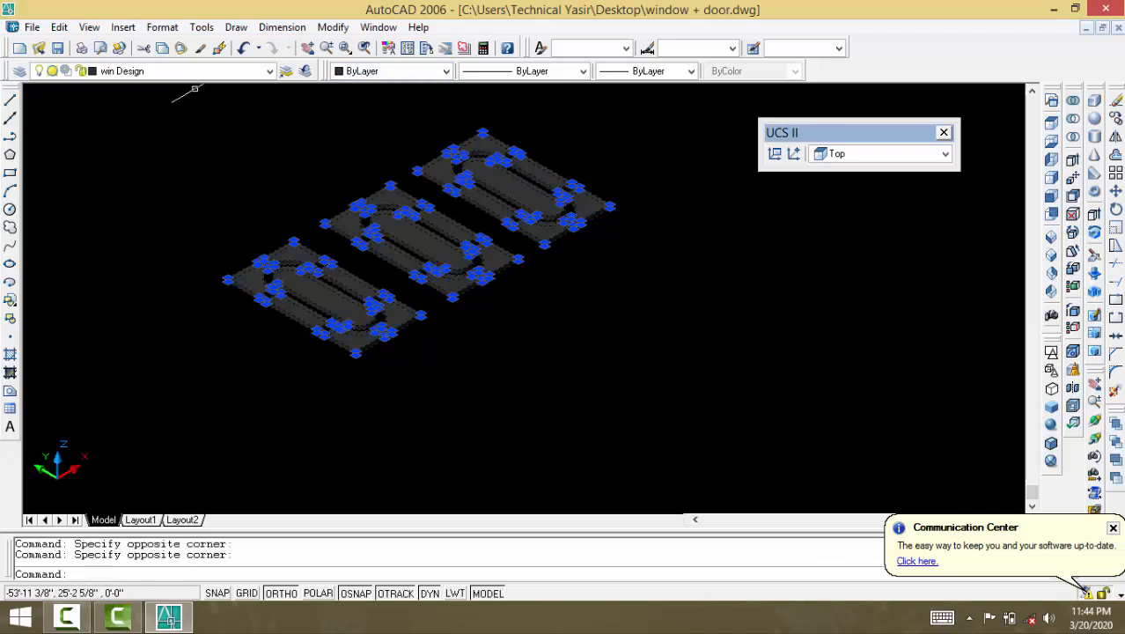
{"action": "left_click", "coordinate": [169, 72]}
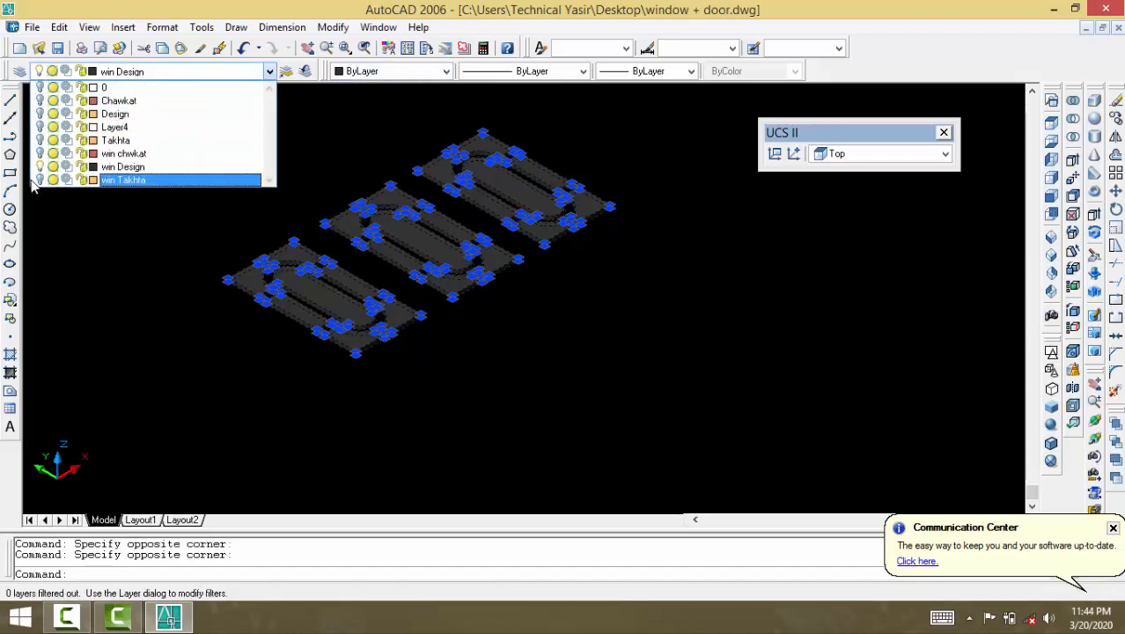
{"action": "left_click", "coordinate": [87, 216]}
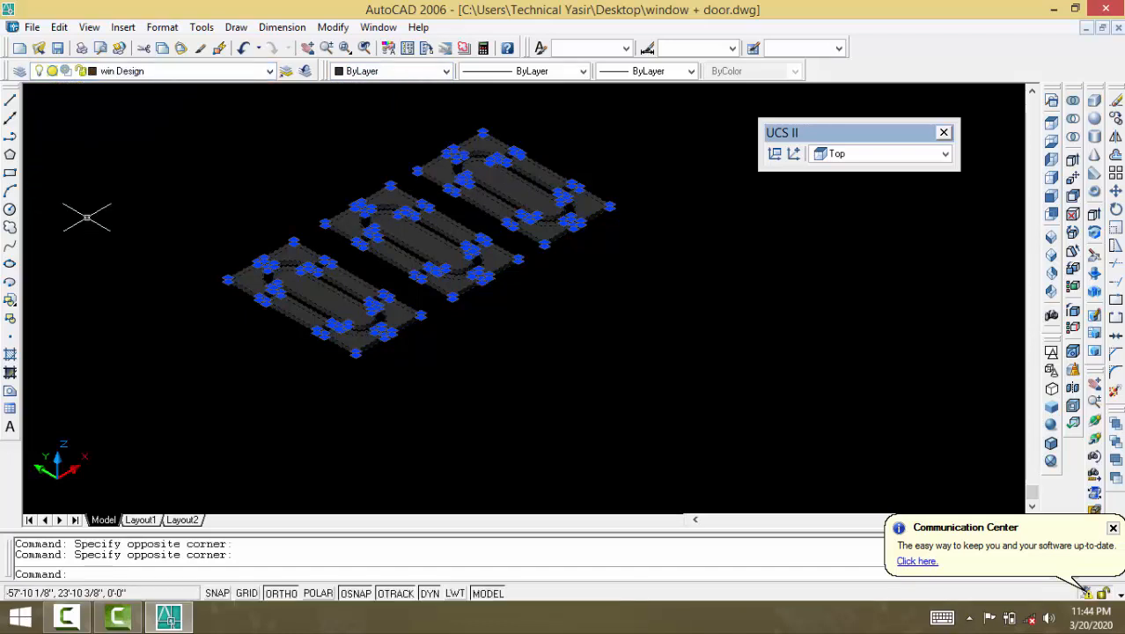
{"action": "key", "text": "Escape"}
Step: Turn on the win chwkat and win Takhta layers, inspect the assembled window from above, and restore the isometric view
{"action": "left_click", "coordinate": [162, 72]}
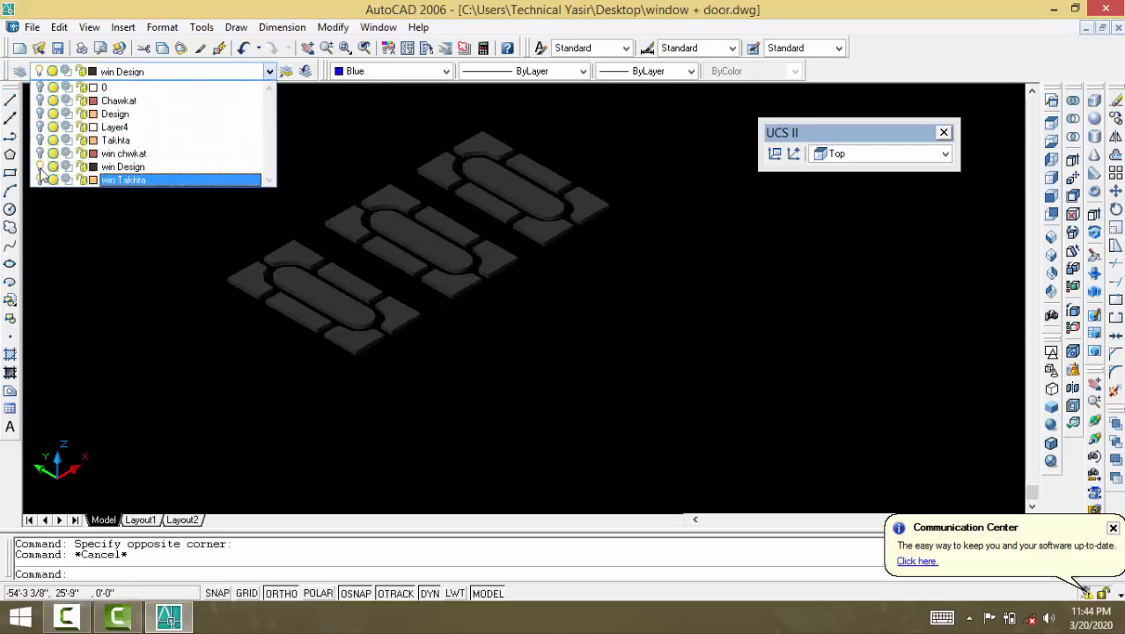
{"action": "left_click", "coordinate": [107, 167]}
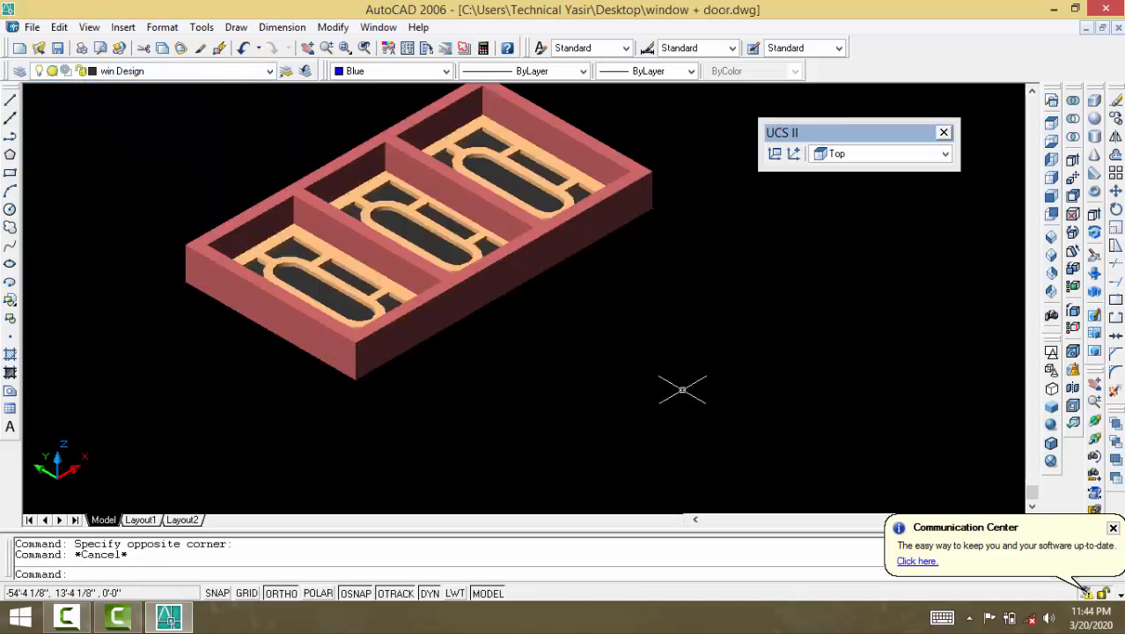
{"action": "left_click", "coordinate": [1094, 422]}
{"action": "mouse_move", "coordinate": [560, 211]}
{"action": "left_mouse_down"}
{"action": "mouse_move", "coordinate": [583, 286]}
{"action": "mouse_move", "coordinate": [632, 312]}
{"action": "mouse_move", "coordinate": [638, 356]}
{"action": "mouse_move", "coordinate": [475, 360]}
{"action": "mouse_move", "coordinate": [477, 394]}
{"action": "mouse_move", "coordinate": [490, 403]}
{"action": "mouse_move", "coordinate": [454, 422]}
{"action": "mouse_move", "coordinate": [476, 431]}
{"action": "mouse_move", "coordinate": [541, 362]}
{"action": "left_mouse_up"}
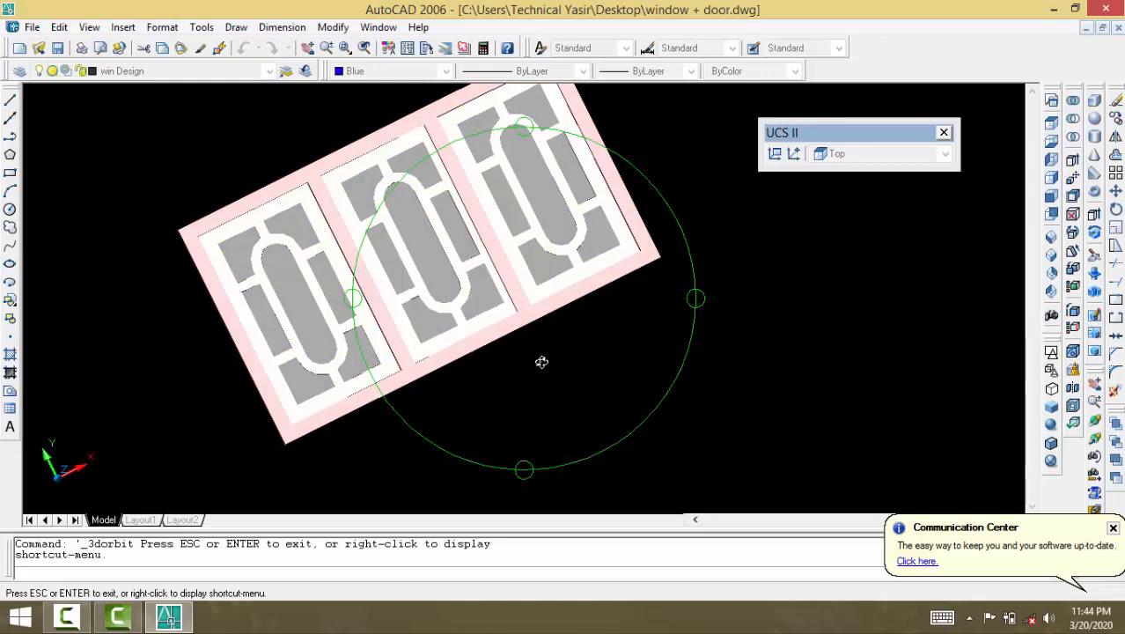
{"action": "key", "text": "Escape"}
{"action": "key", "text": "ctrl+z"}
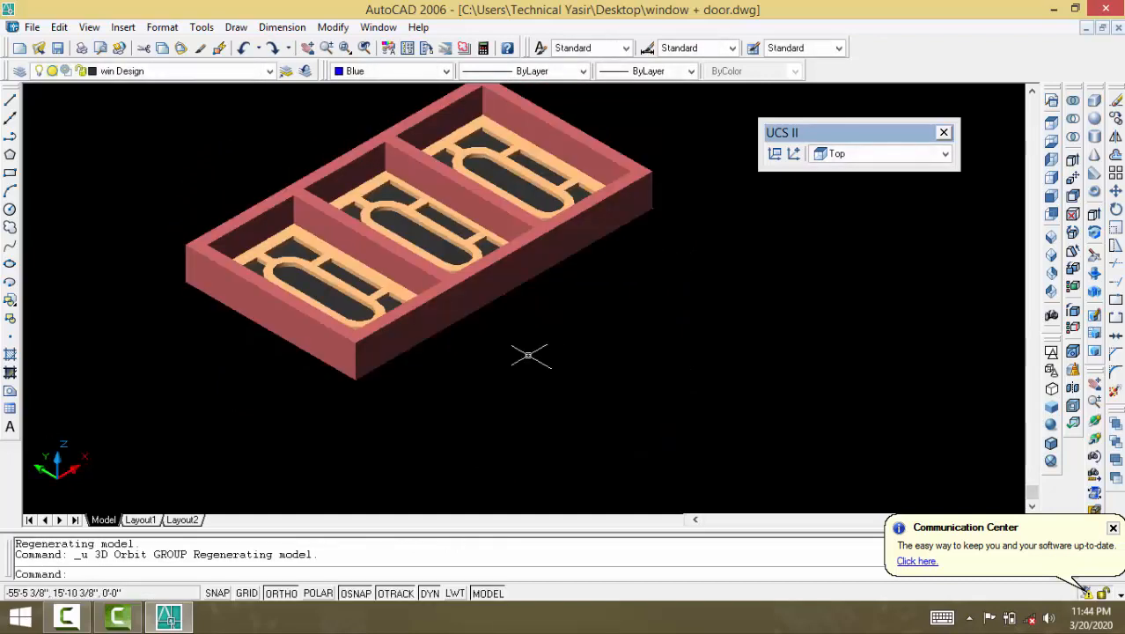
Step: Make win Takhta the current layer and turn off the win chwkat and win Design layers
{"action": "left_click", "coordinate": [227, 71]}
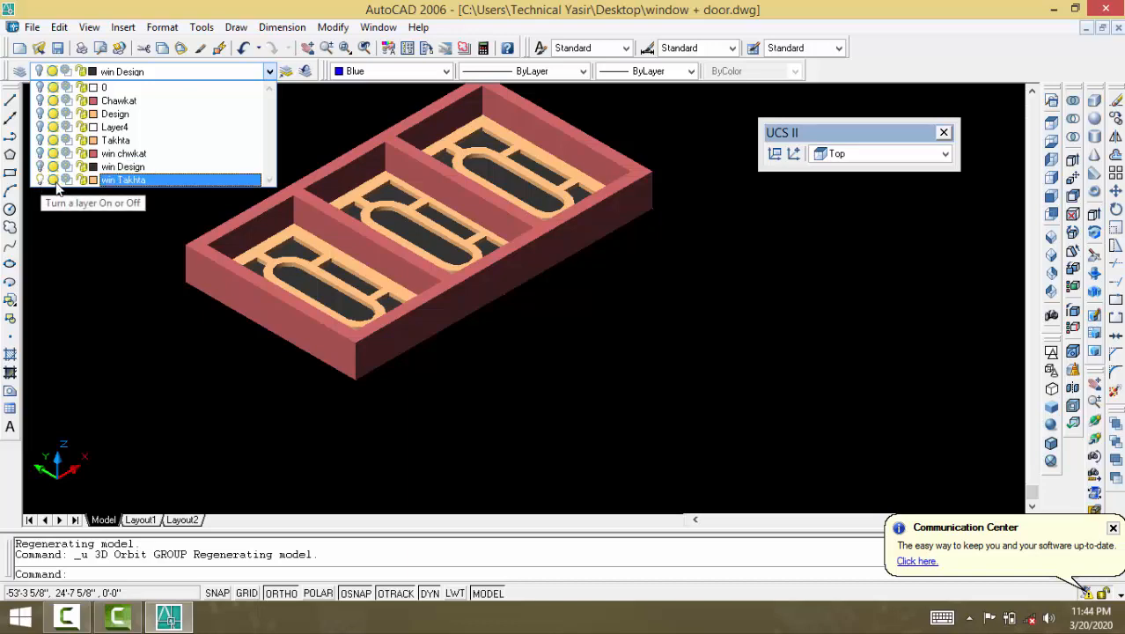
{"action": "left_click", "coordinate": [106, 182]}
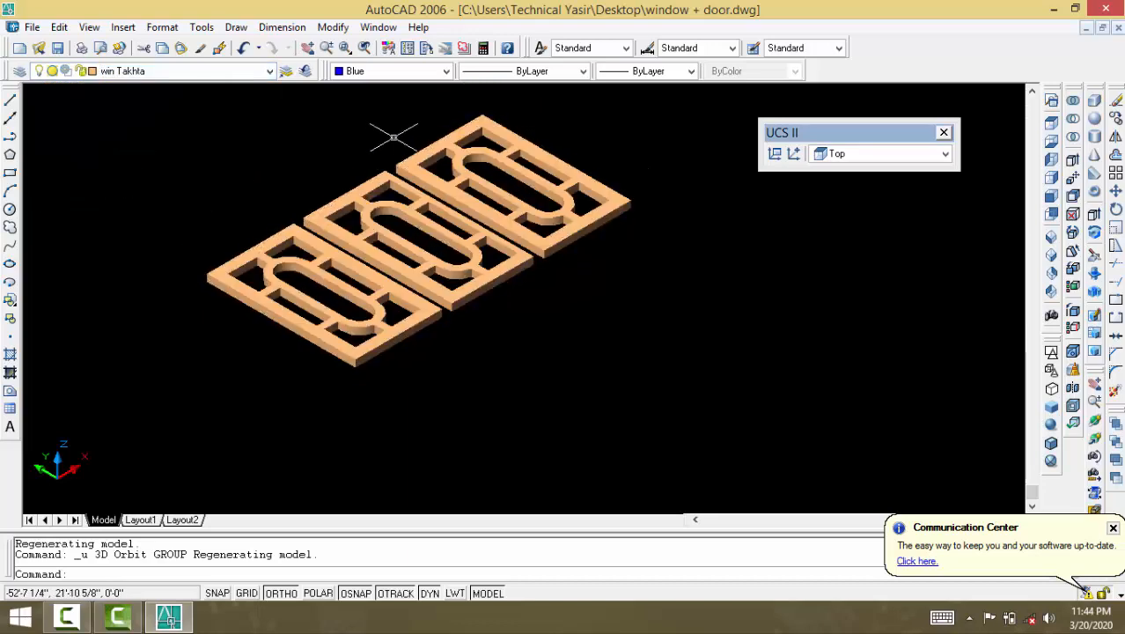
Step: Try to fillet the curved outer edge at the near end of the rightmost panel's oval ring with a 1" radius
{"action": "scroll", "coordinate": [395, 121], "scroll_direction": "up", "scroll_amount": 3}
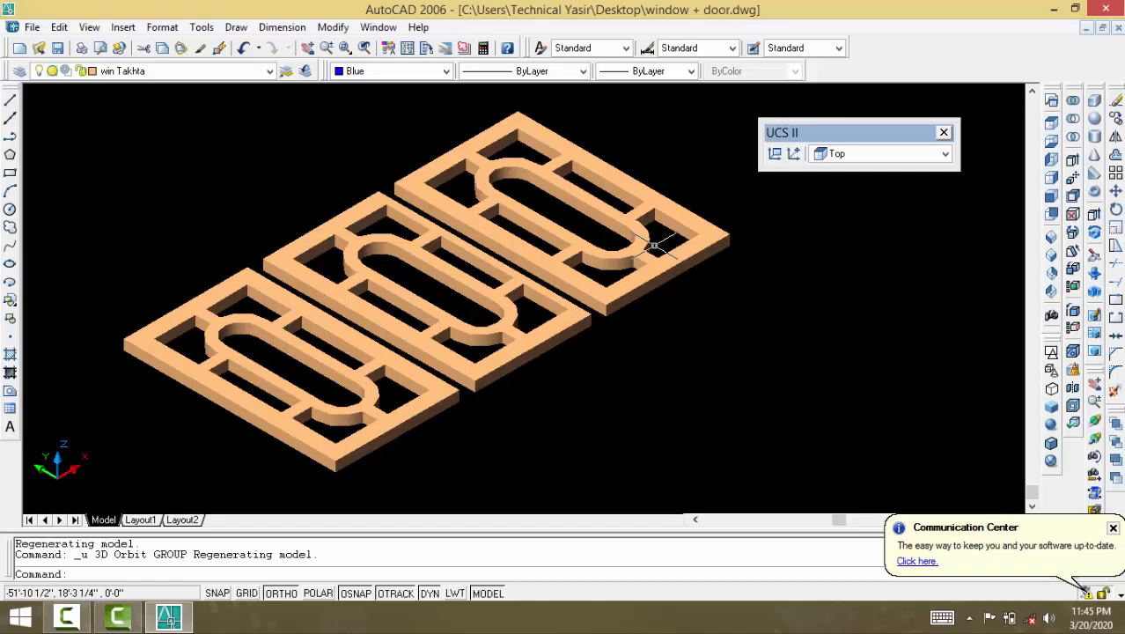
{"action": "type", "text": "f"}
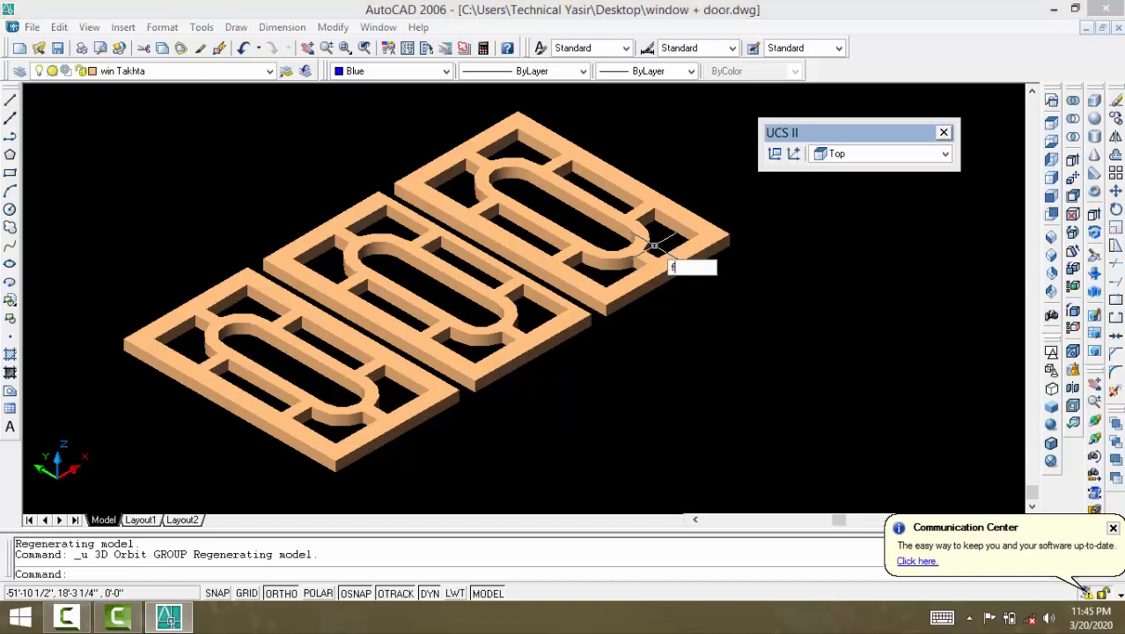
{"action": "key", "text": "Return"}
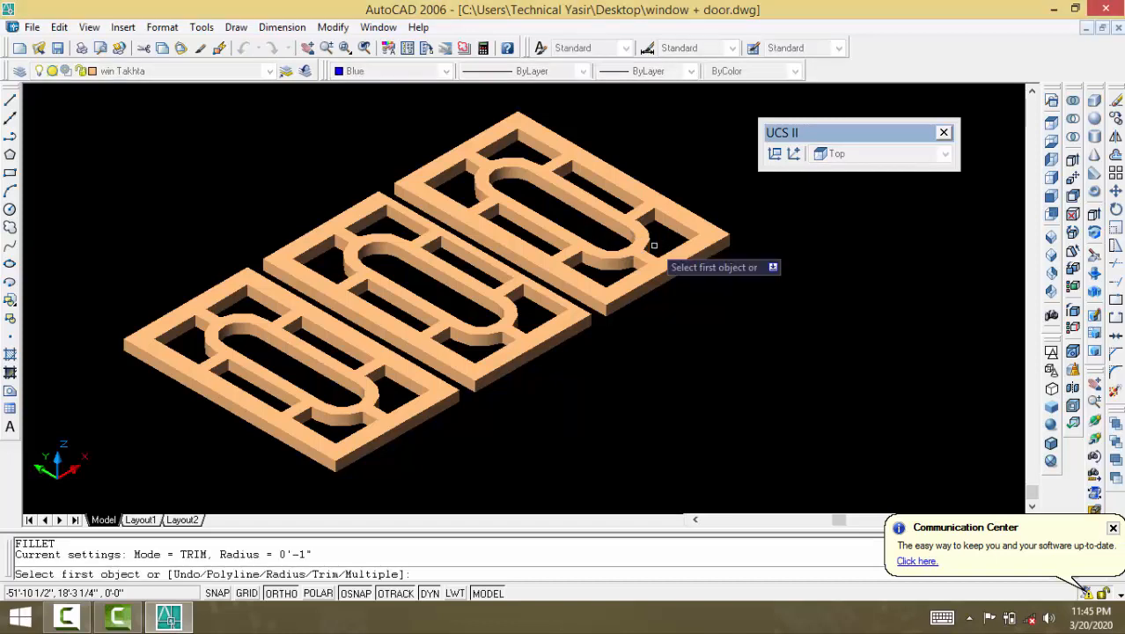
{"action": "type", "text": "r"}
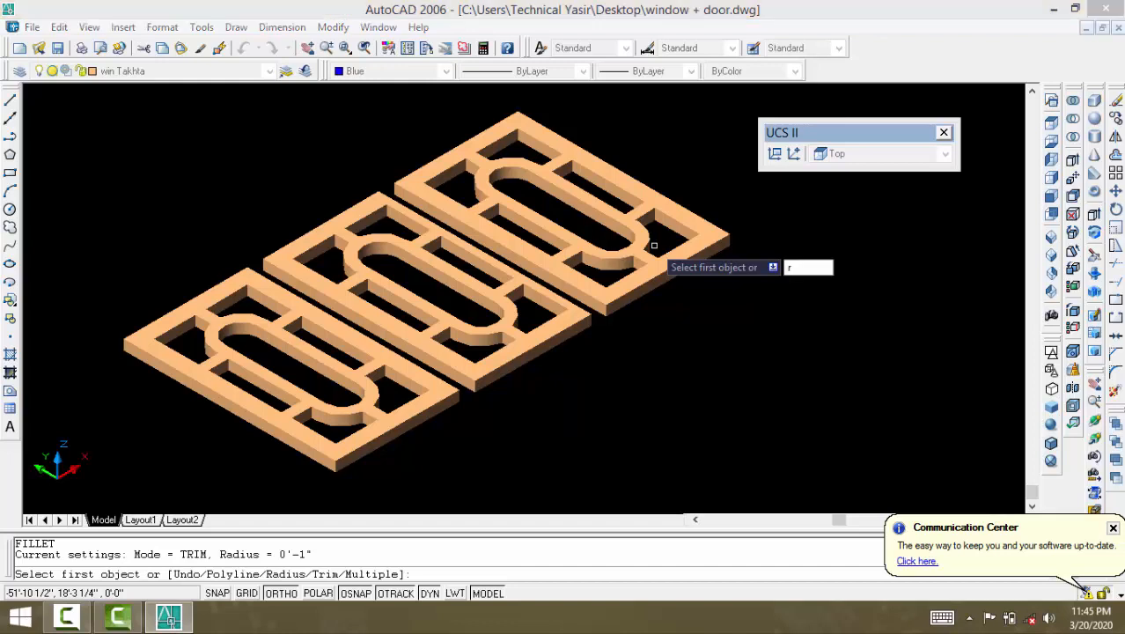
{"action": "key", "text": "Return"}
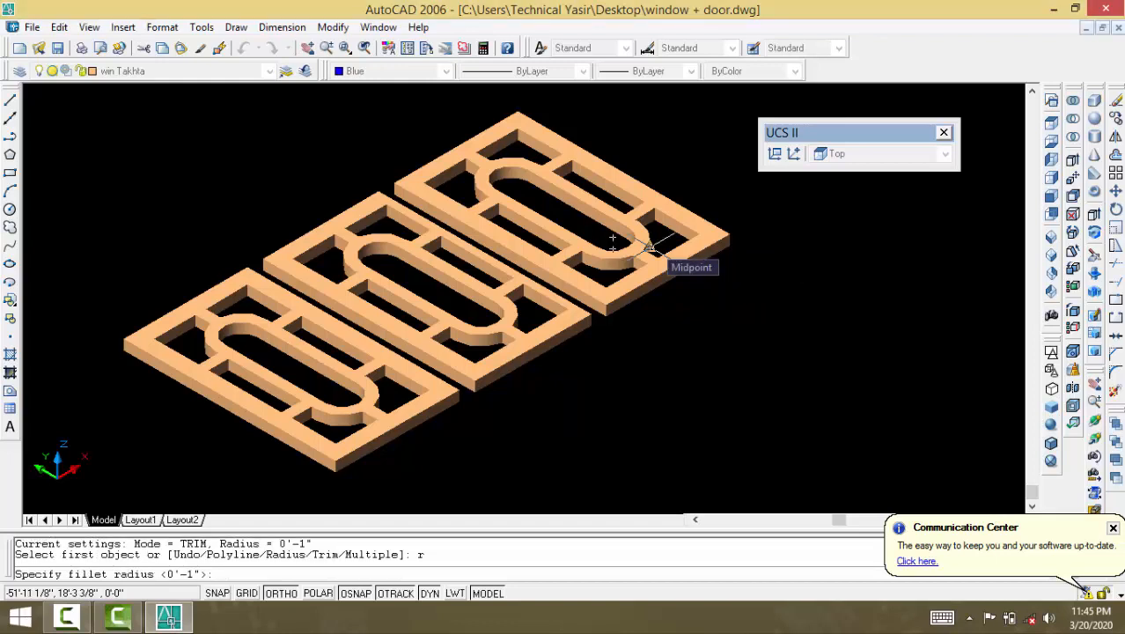
{"action": "type", "text": "2"}
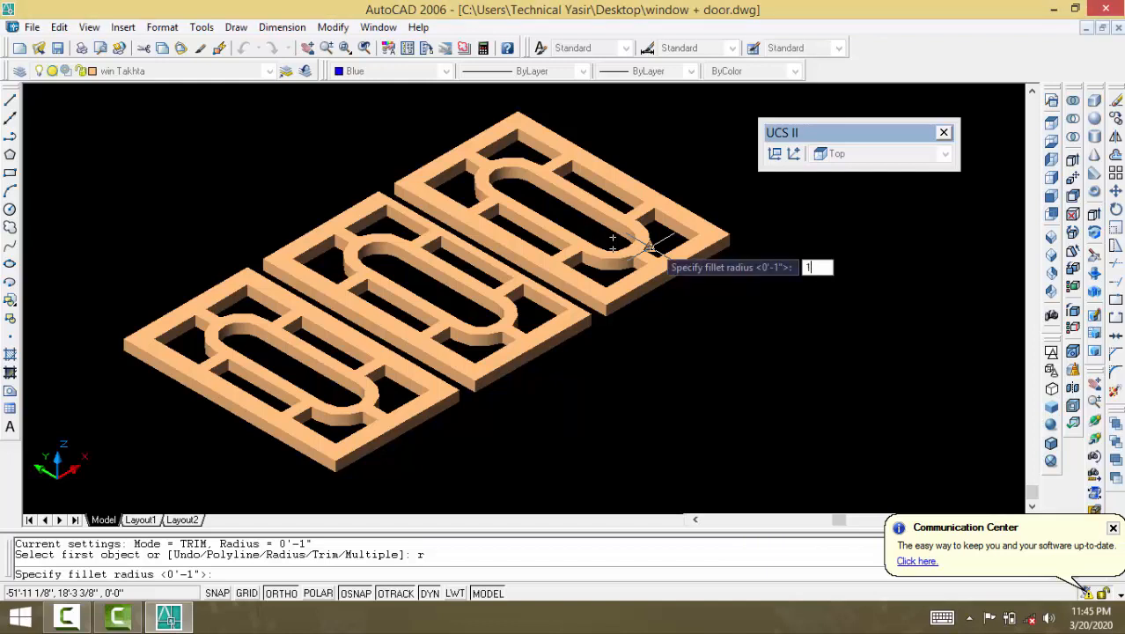
{"action": "key", "text": "Return"}
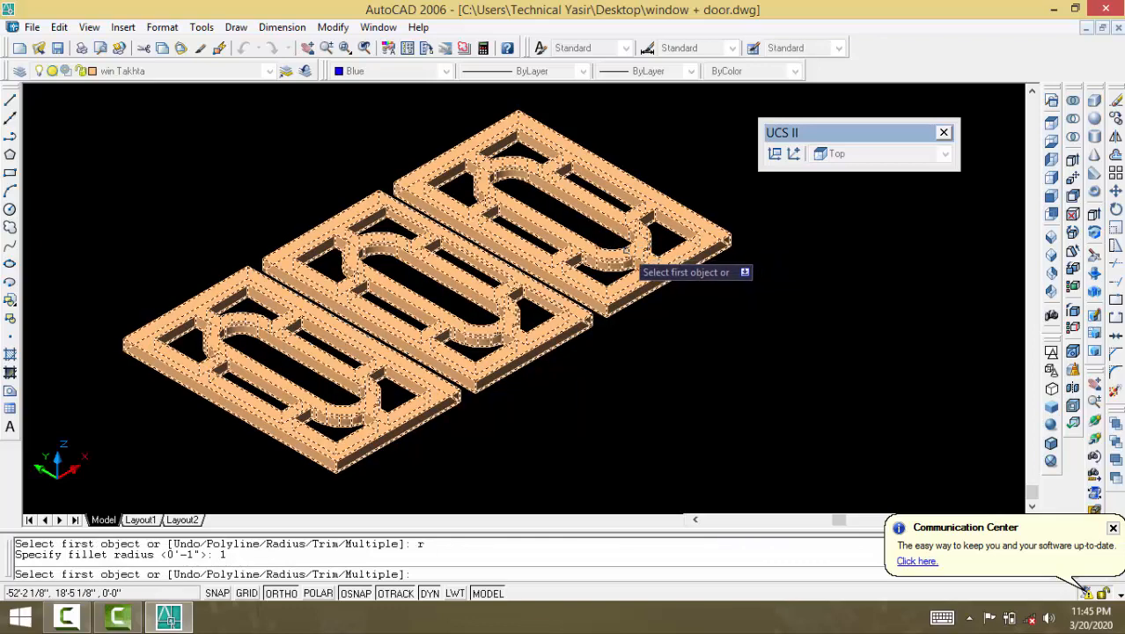
{"action": "left_click", "coordinate": [610, 254]}
{"action": "key", "text": "Return"}
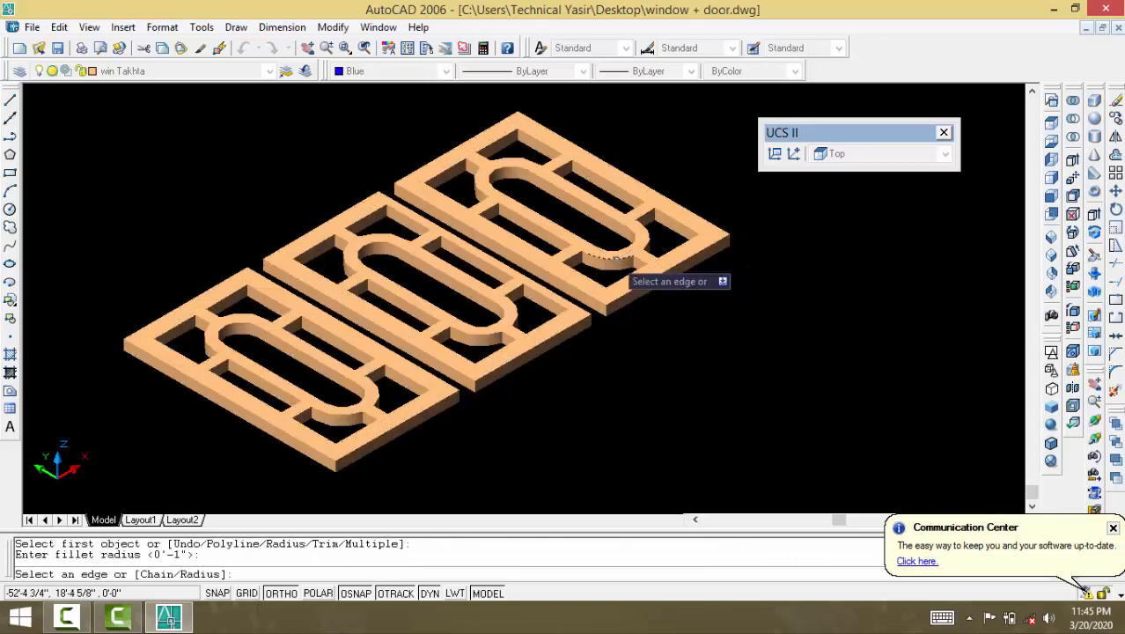
{"action": "key", "text": "Return"}
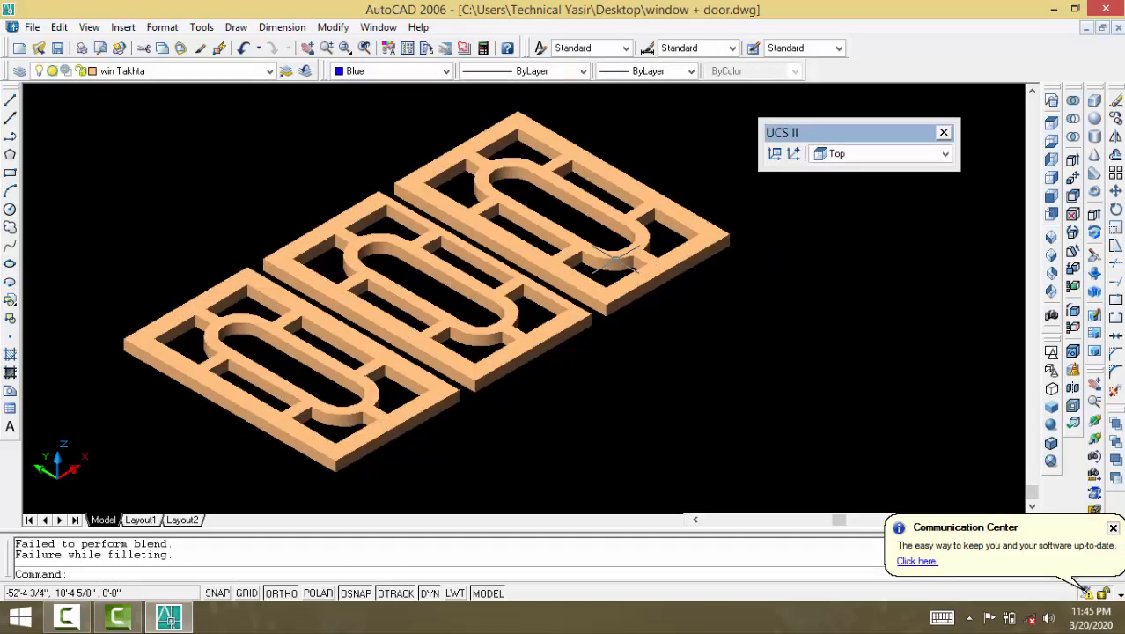
Step: Retry the 1" fillet on the same curved outer edge of the rightmost panel's oval ring
{"action": "scroll", "coordinate": [614, 257], "scroll_direction": "up", "scroll_amount": 4}
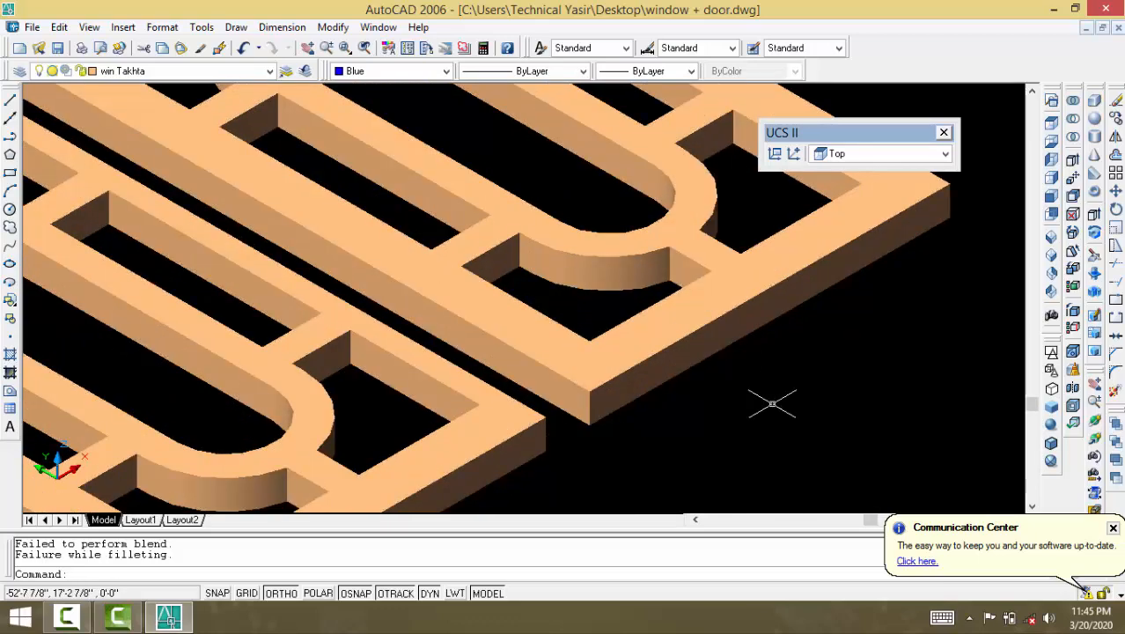
{"action": "scroll", "coordinate": [772, 404], "scroll_direction": "down", "scroll_amount": 5}
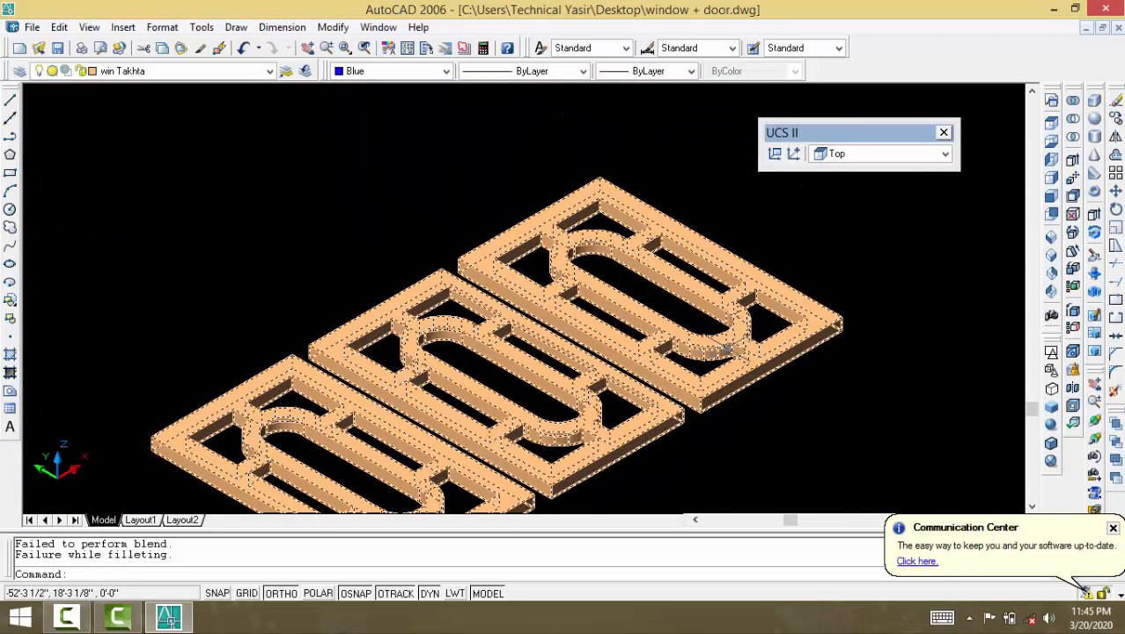
{"action": "key", "text": "Return"}
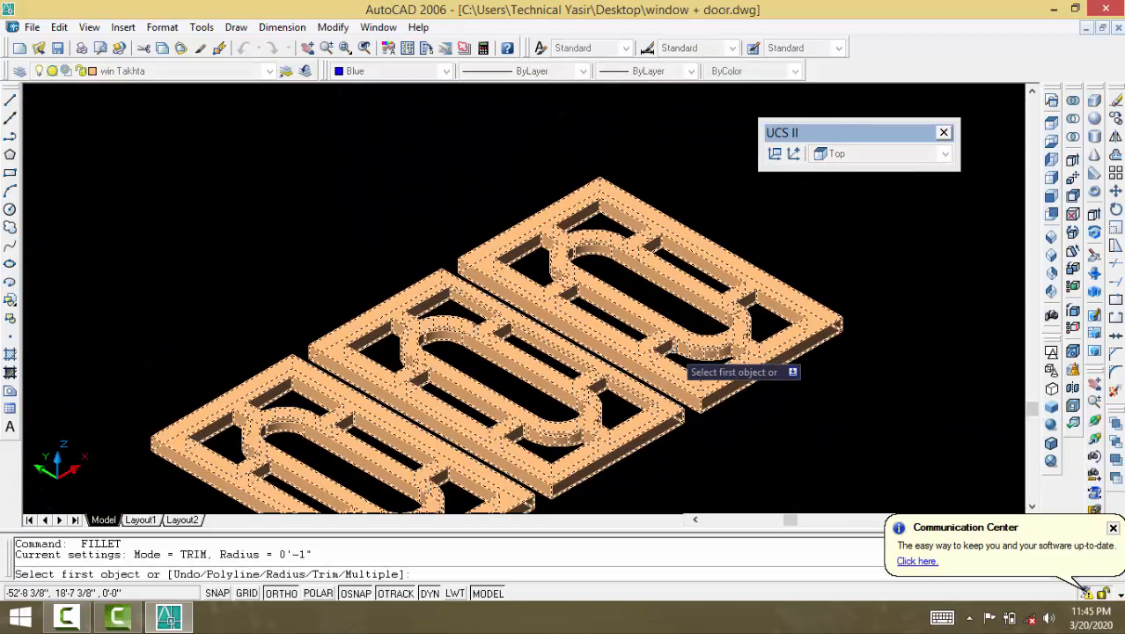
{"action": "type", "text": "r"}
{"action": "key", "text": "Return"}
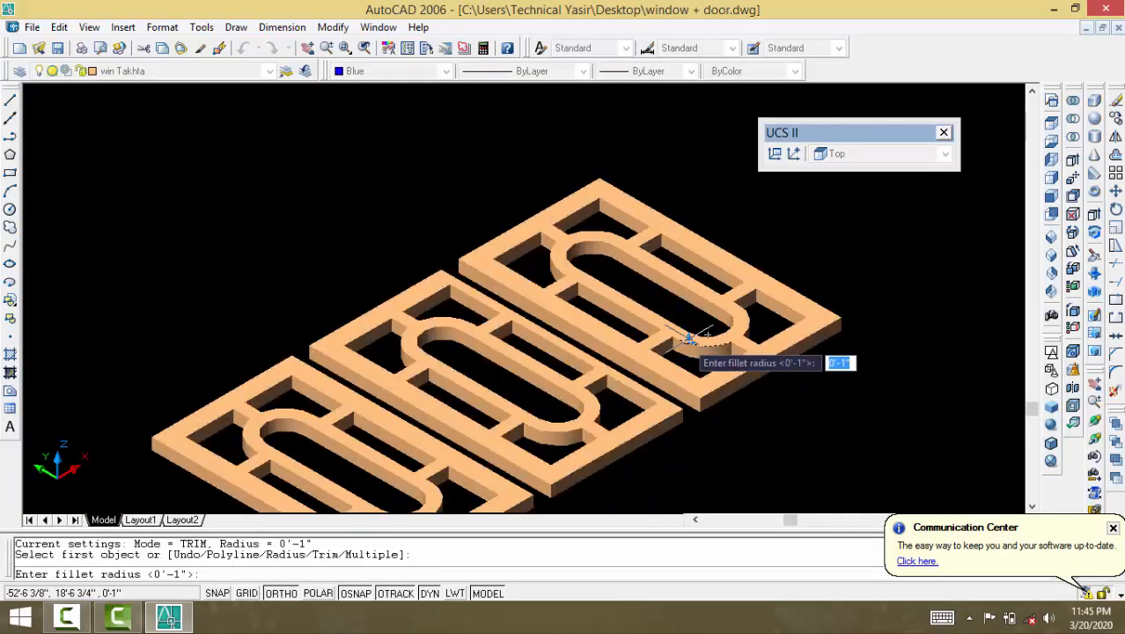
{"action": "key", "text": "Return"}
{"action": "key", "text": "Return"}
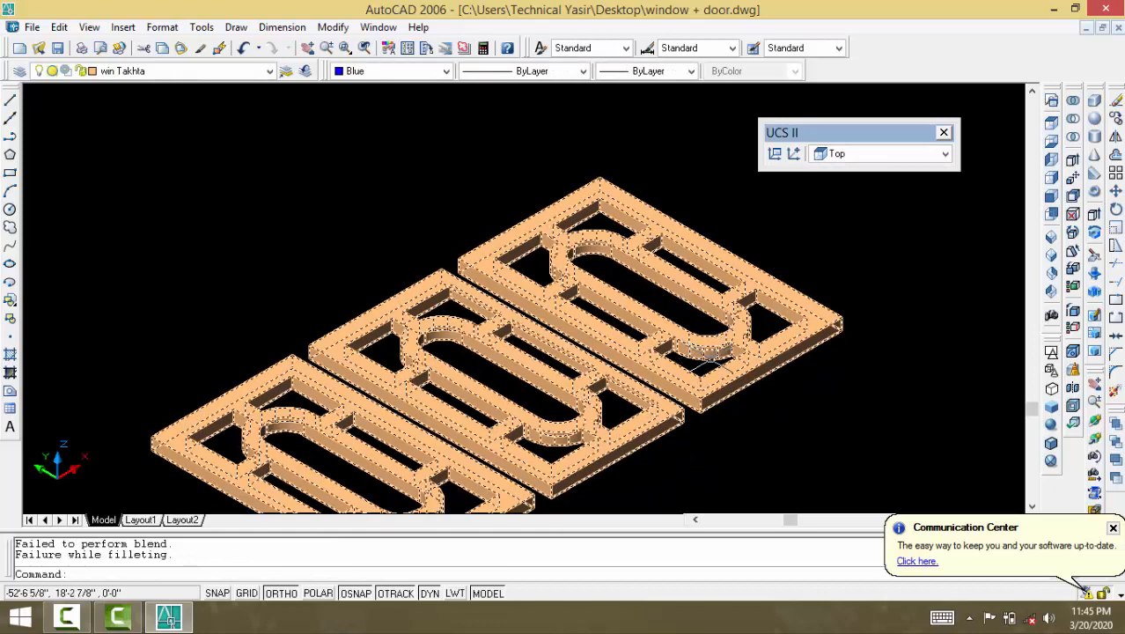
Step: Fillet the straight outer edge of the rightmost panel's oval ring at 1" radius, then undo that fillet
{"action": "key", "text": "Return"}
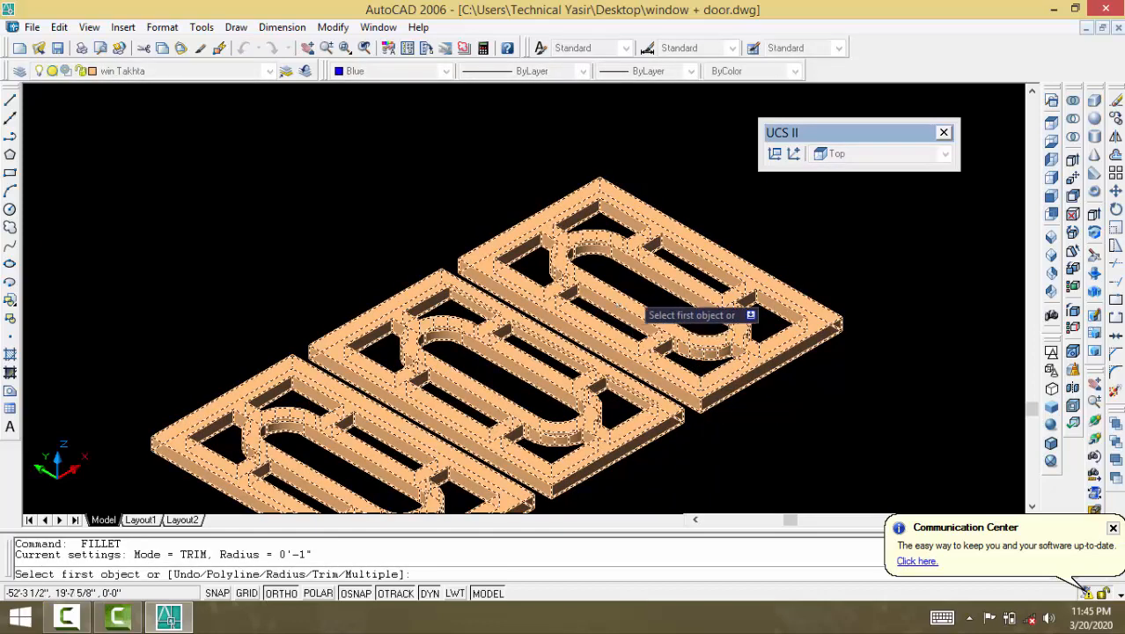
{"action": "left_click", "coordinate": [646, 322]}
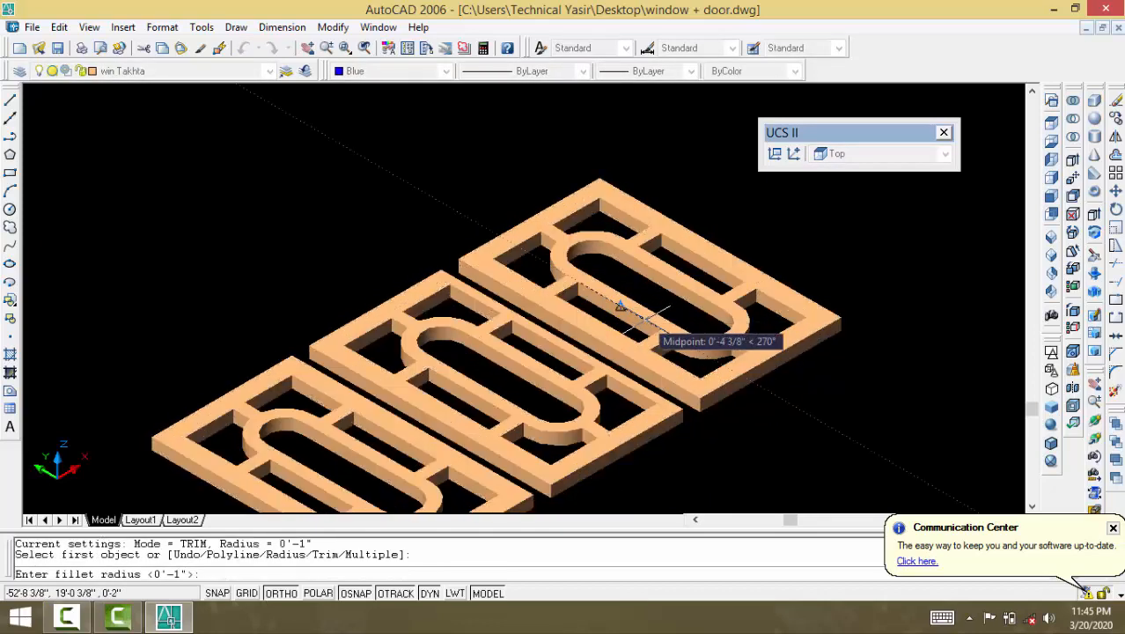
{"action": "key", "text": "Return"}
{"action": "key", "text": "Return"}
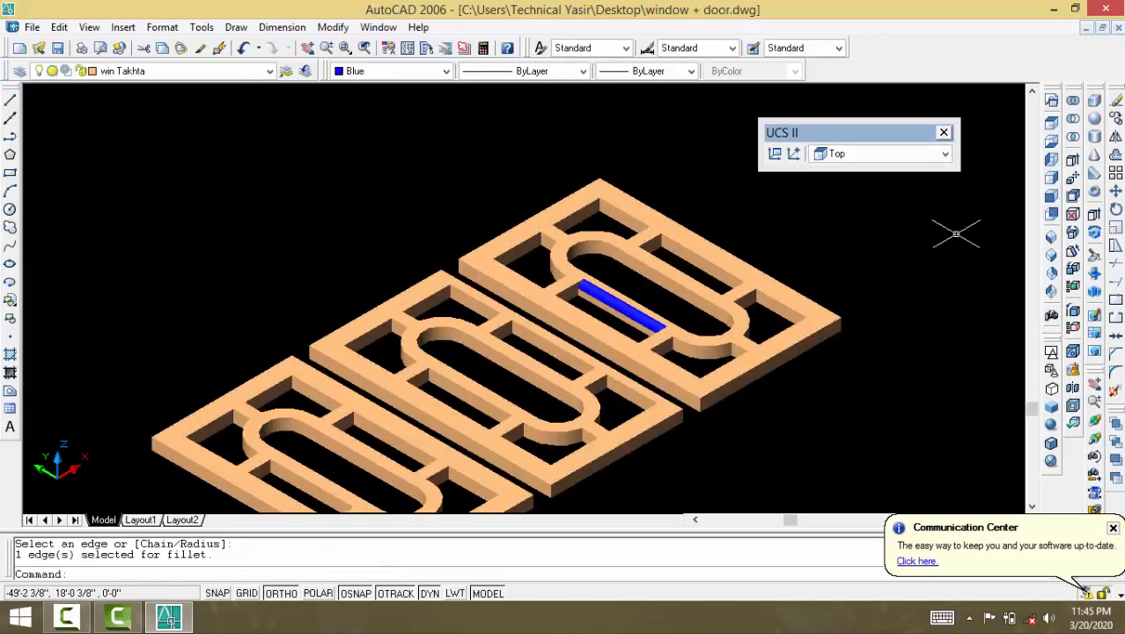
{"action": "key", "text": "ctrl+z"}
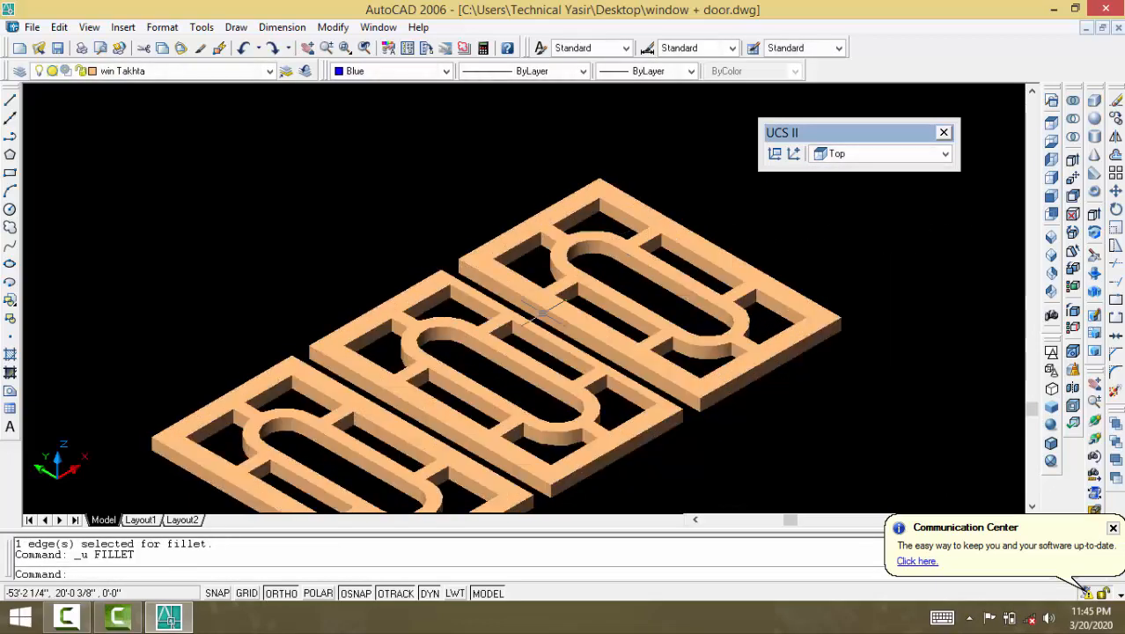
Step: Set the current colour to ByLayer and fillet the straight outer edge of the rightmost panel's oval ring with a 1" radius
{"action": "left_click", "coordinate": [390, 74]}
{"action": "left_click", "coordinate": [360, 88]}
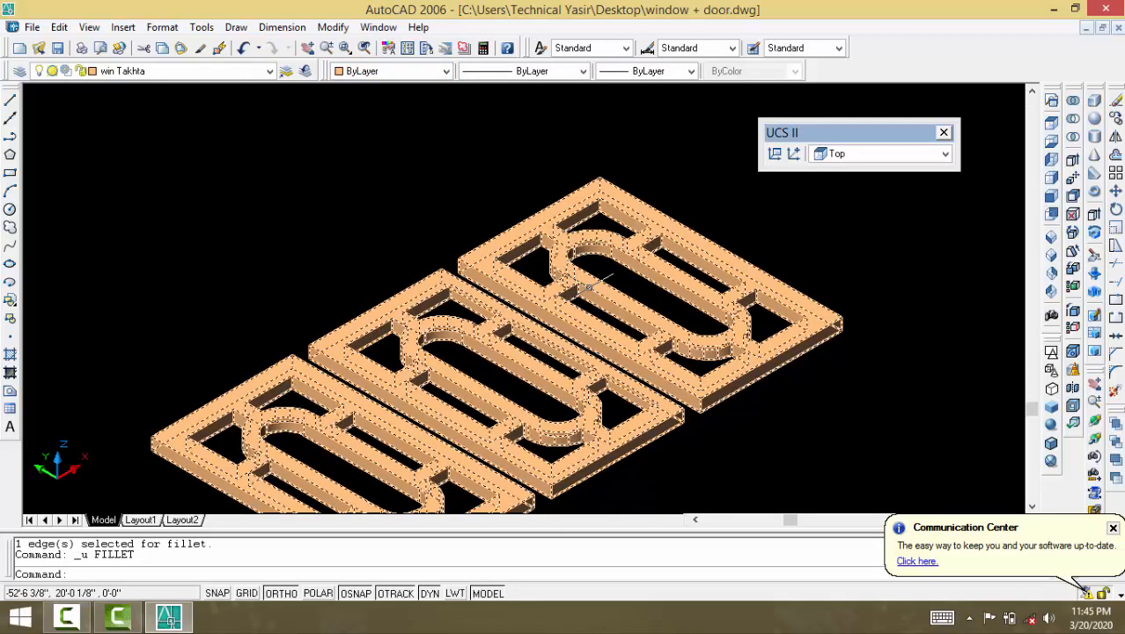
{"action": "type", "text": "f"}
{"action": "key", "text": "Return"}
{"action": "type", "text": "r"}
{"action": "key", "text": "Return"}
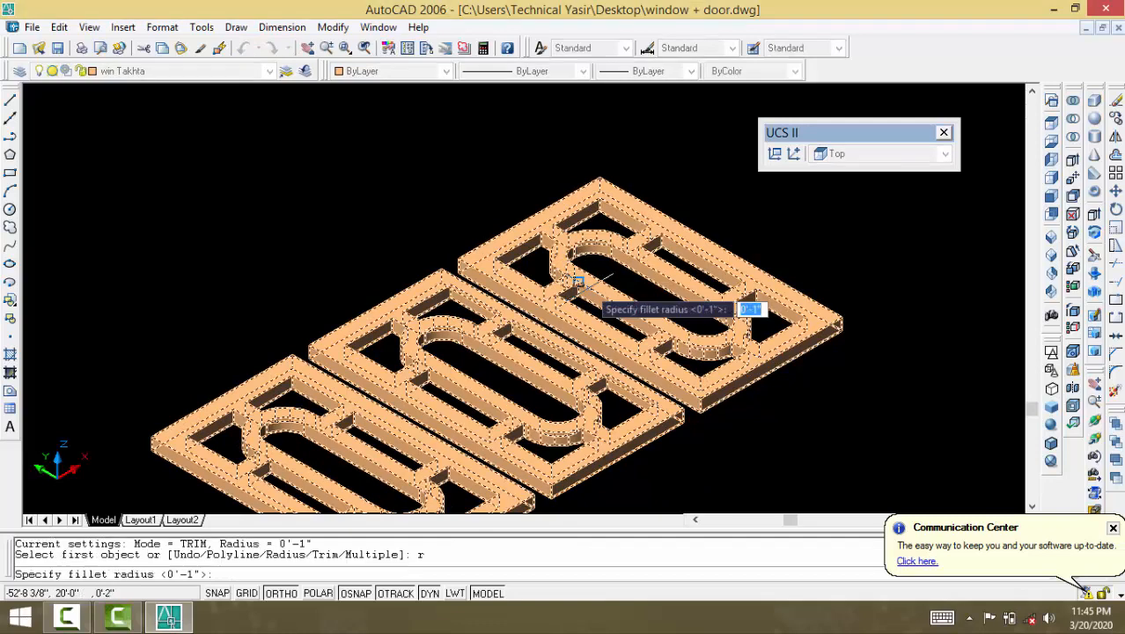
{"action": "type", "text": "1"}
{"action": "key", "text": "Return"}
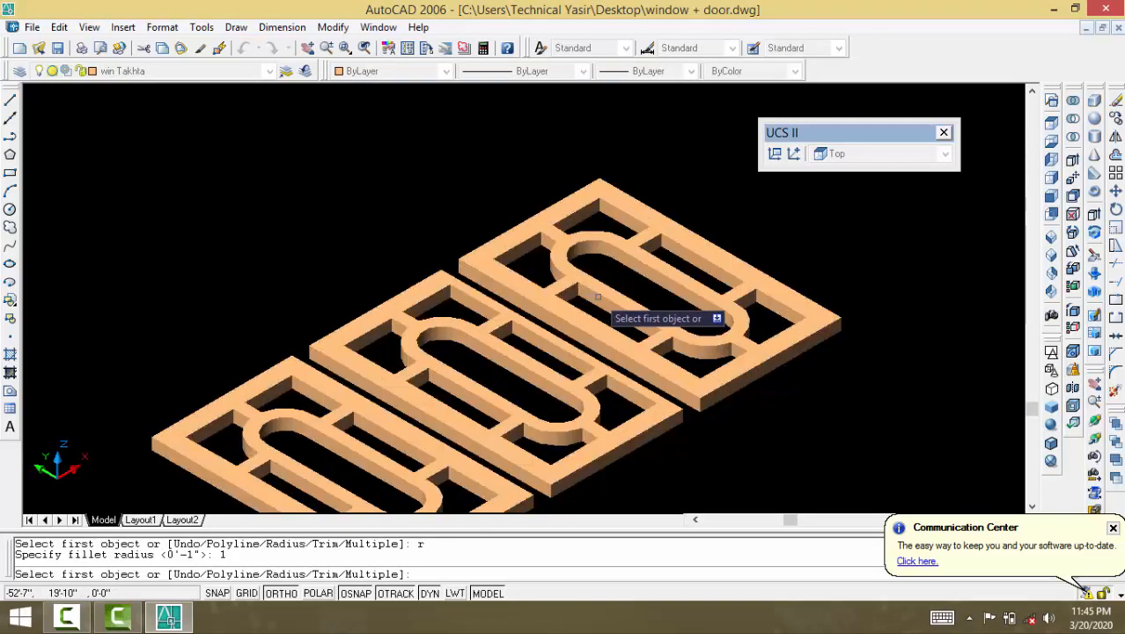
{"action": "left_click", "coordinate": [608, 297]}
{"action": "key", "text": "Return"}
{"action": "key", "text": "Return"}
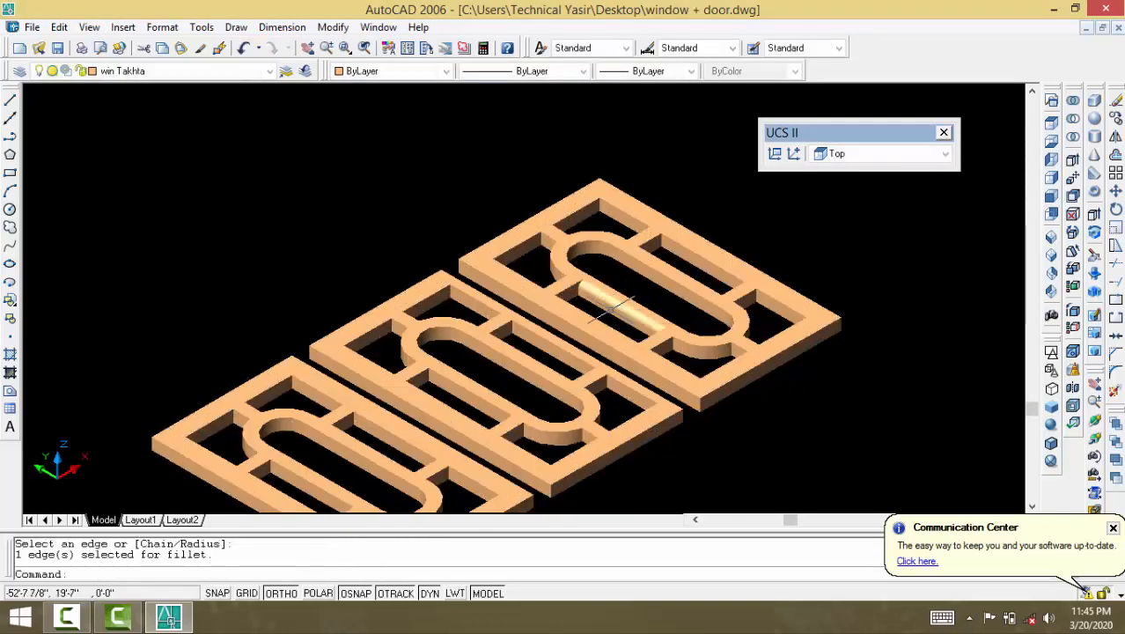
Step: Try to fillet the two long straight inner edges of the rightmost panel's oval opening at 1" radius
{"action": "scroll", "coordinate": [678, 307], "scroll_direction": "up", "scroll_amount": 5}
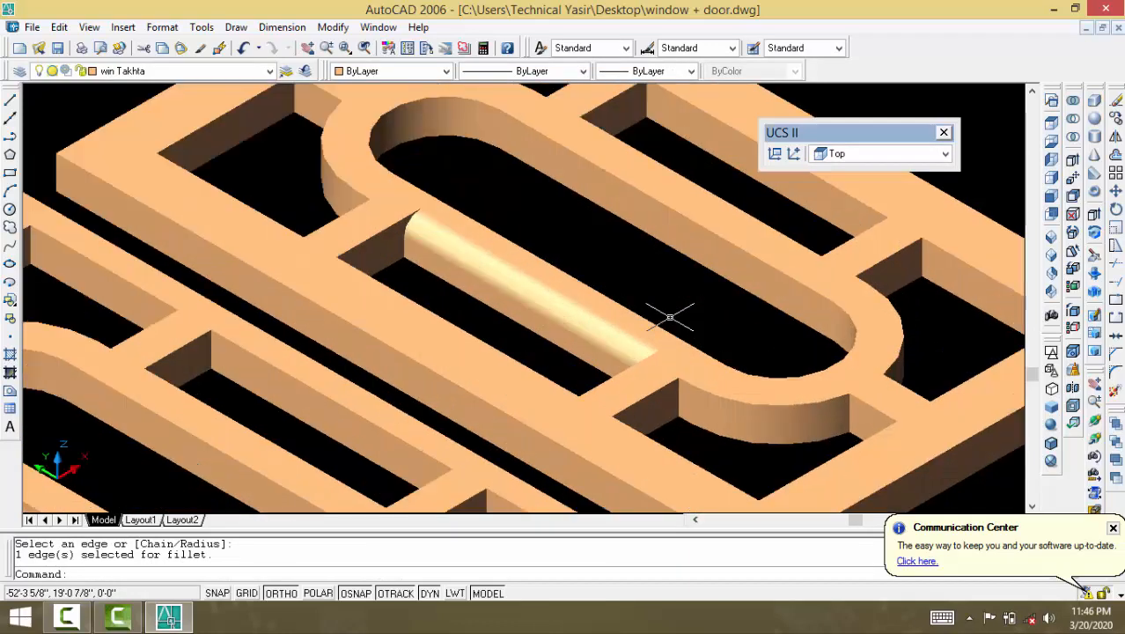
{"action": "key", "text": "Return"}
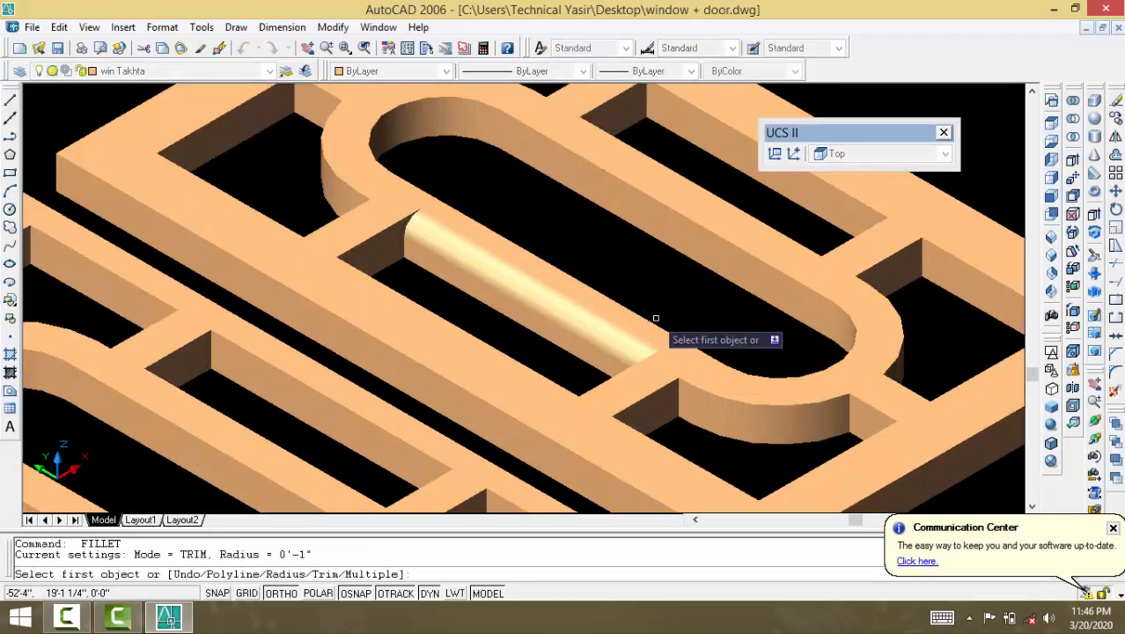
{"action": "left_click", "coordinate": [625, 308]}
{"action": "key", "text": "Return"}
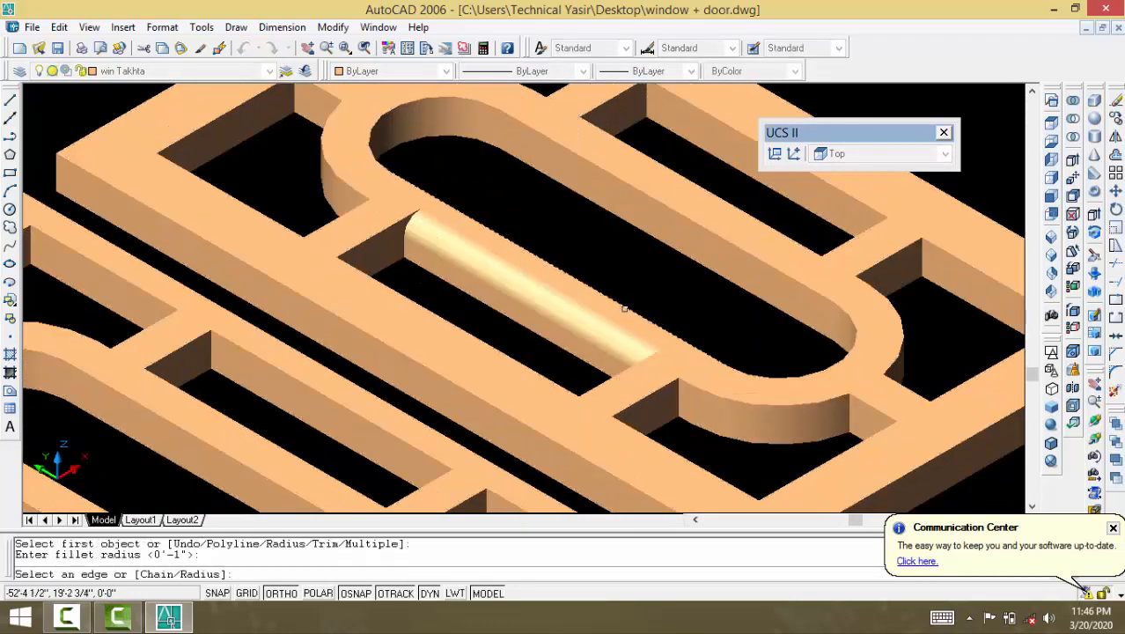
{"action": "key", "text": "Return"}
{"action": "key", "text": "Return"}
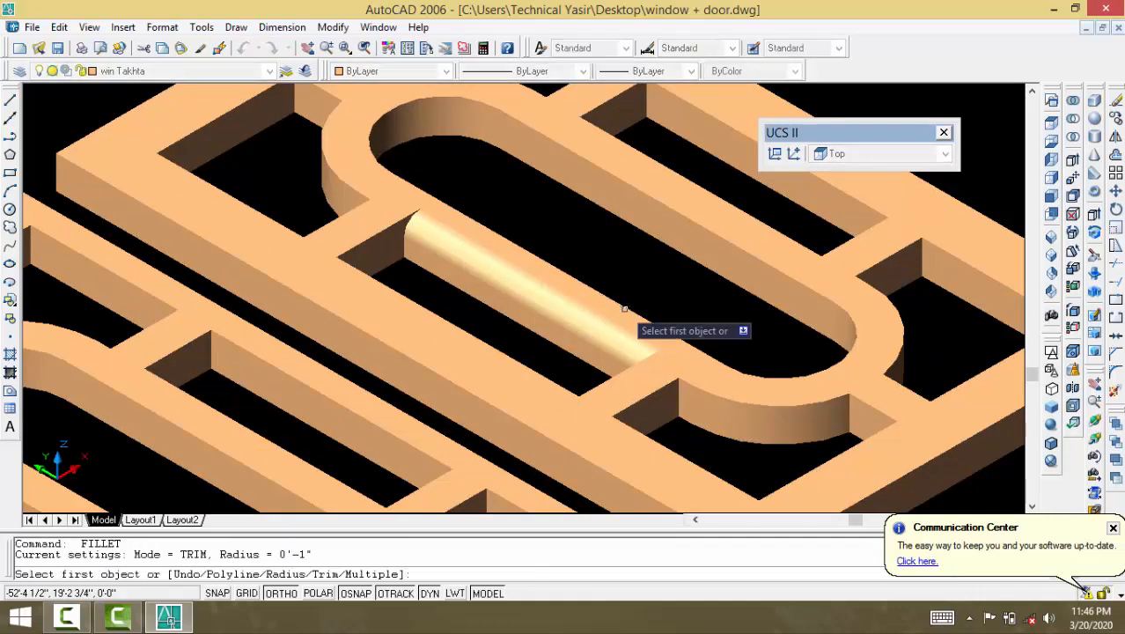
{"action": "left_click", "coordinate": [696, 232]}
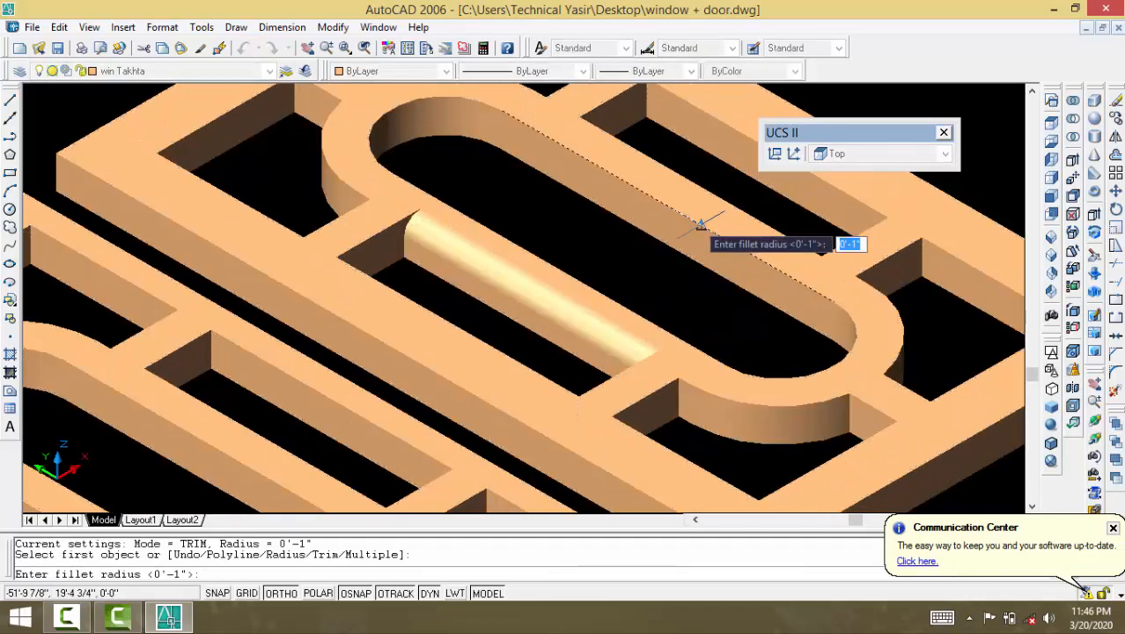
{"action": "key", "text": "Return"}
{"action": "key", "text": "Return"}
Step: Fillet both top edges of the short connecting bar between the oval ring and the frame with a 1" radius
{"action": "key", "text": "Return"}
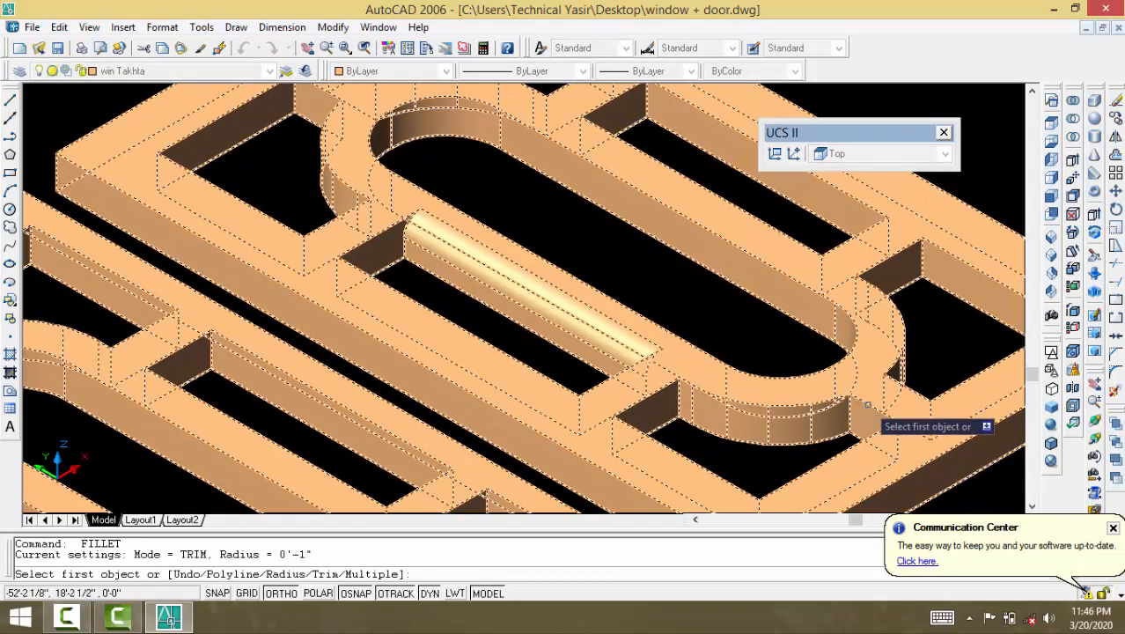
{"action": "left_click", "coordinate": [645, 396]}
{"action": "key", "text": "Return"}
{"action": "key", "text": "Return"}
{"action": "key", "text": "Return"}
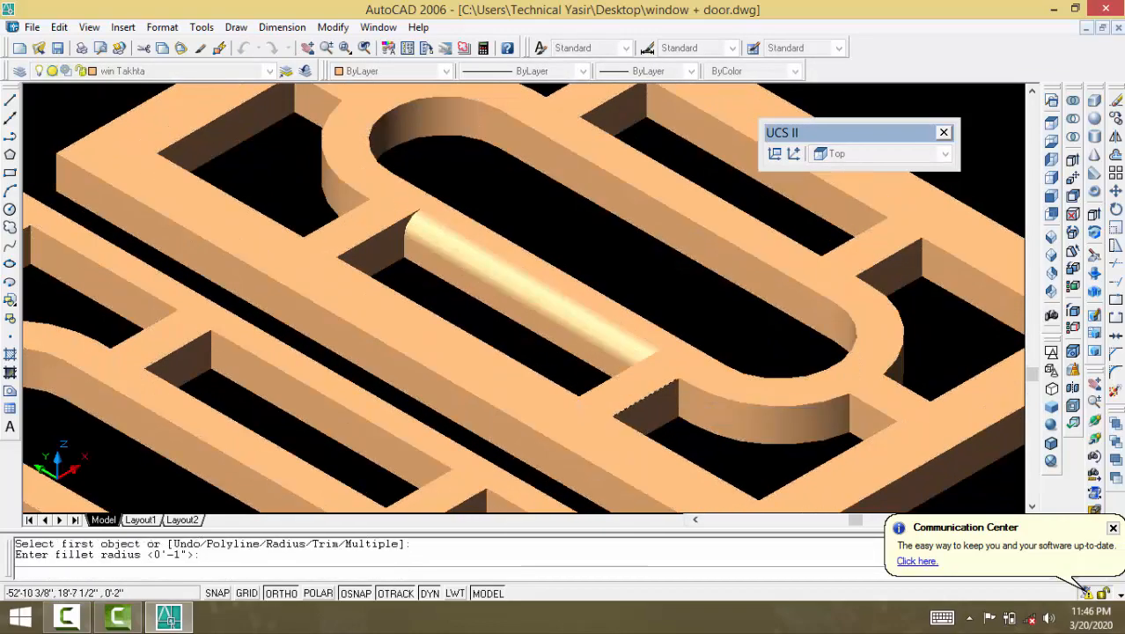
{"action": "left_click", "coordinate": [625, 368]}
{"action": "key", "text": "Return"}
{"action": "key", "text": "Return"}
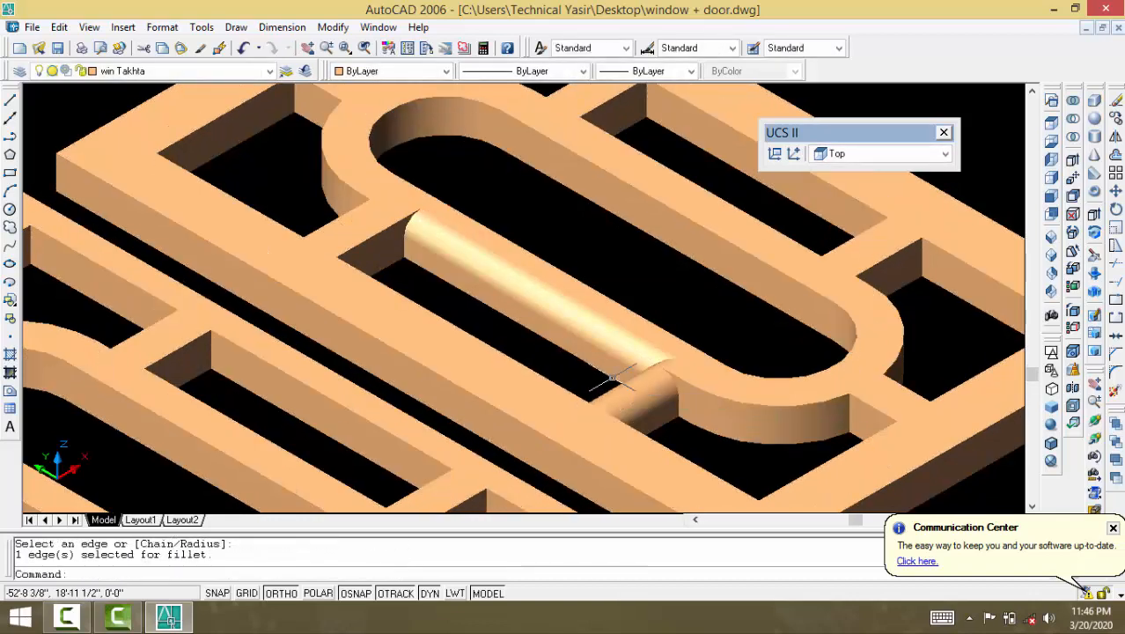
Step: Try to fillet the curved outer edge of the oval ring beside the rounded connecting bar at 1" radius
{"action": "key", "text": "Return"}
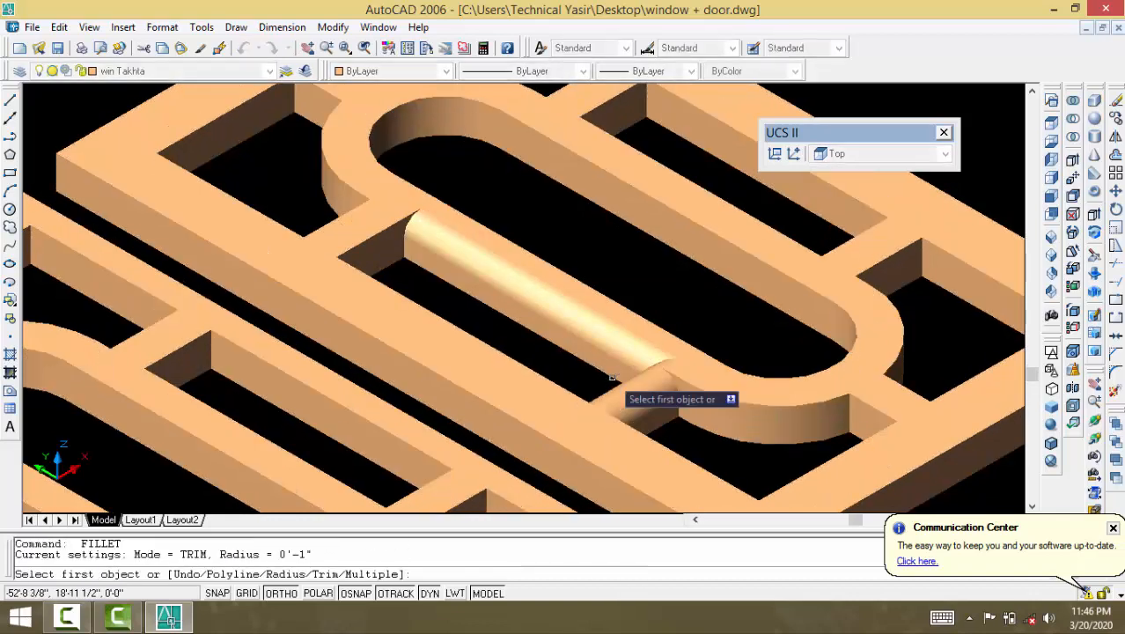
{"action": "left_click", "coordinate": [723, 401]}
{"action": "key", "text": "Return"}
{"action": "key", "text": "Return"}
Step: Fillet the frame's inner top edges along the long side opening and the adjacent corner opening with a 1" radius
{"action": "key", "text": "Return"}
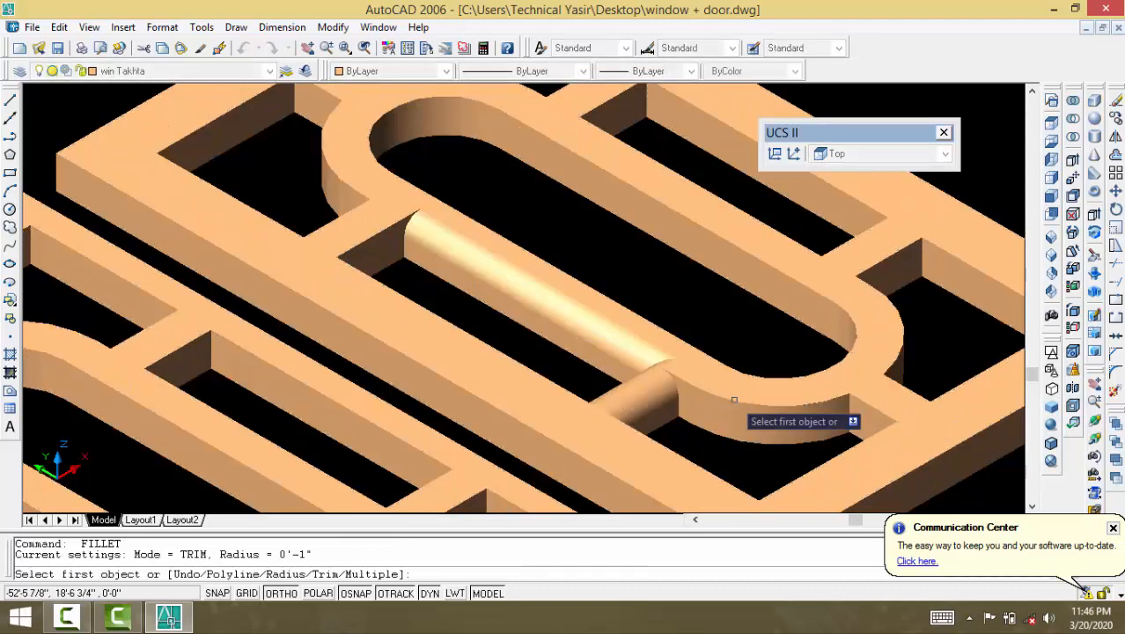
{"action": "left_click", "coordinate": [483, 342]}
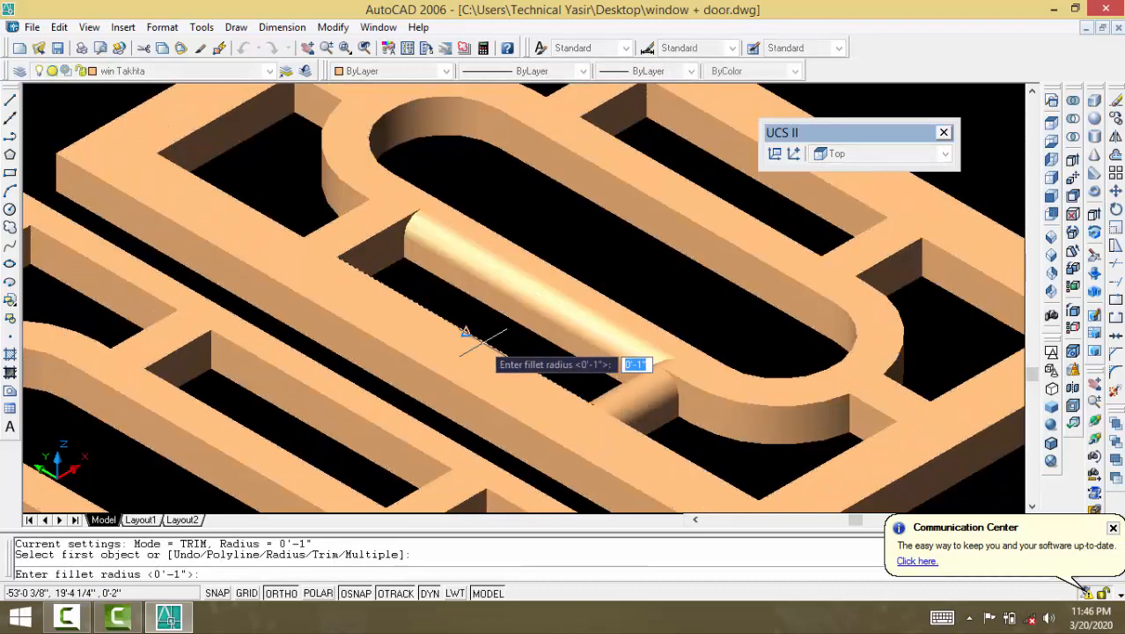
{"action": "key", "text": "Return"}
{"action": "key", "text": "Return"}
{"action": "key", "text": "Return"}
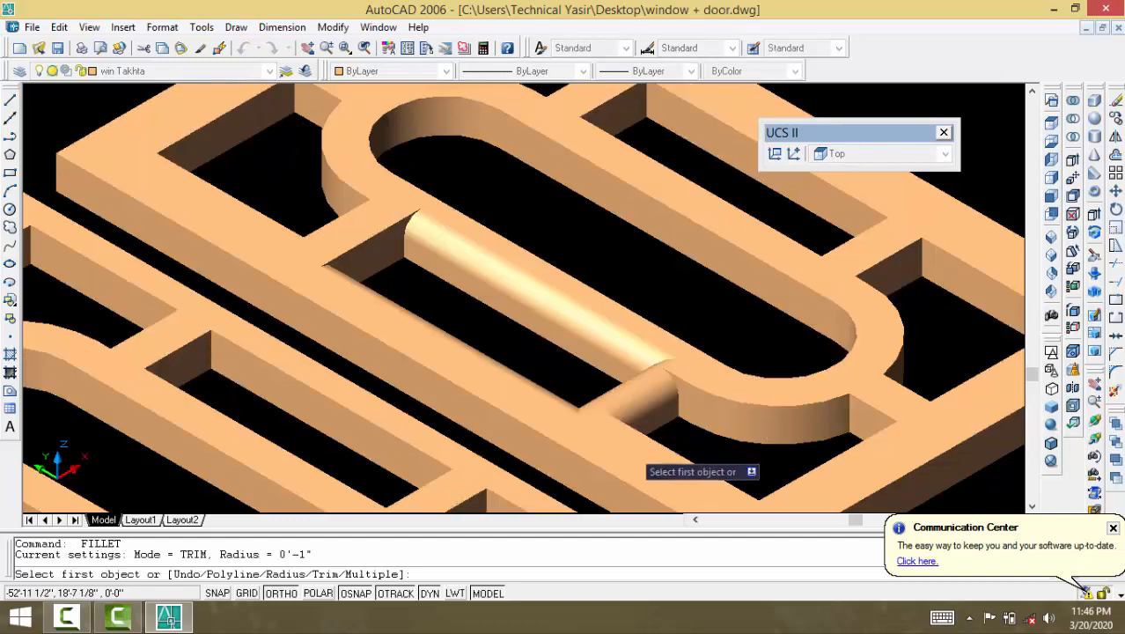
{"action": "left_click", "coordinate": [656, 442]}
{"action": "key", "text": "Return"}
{"action": "key", "text": "Return"}
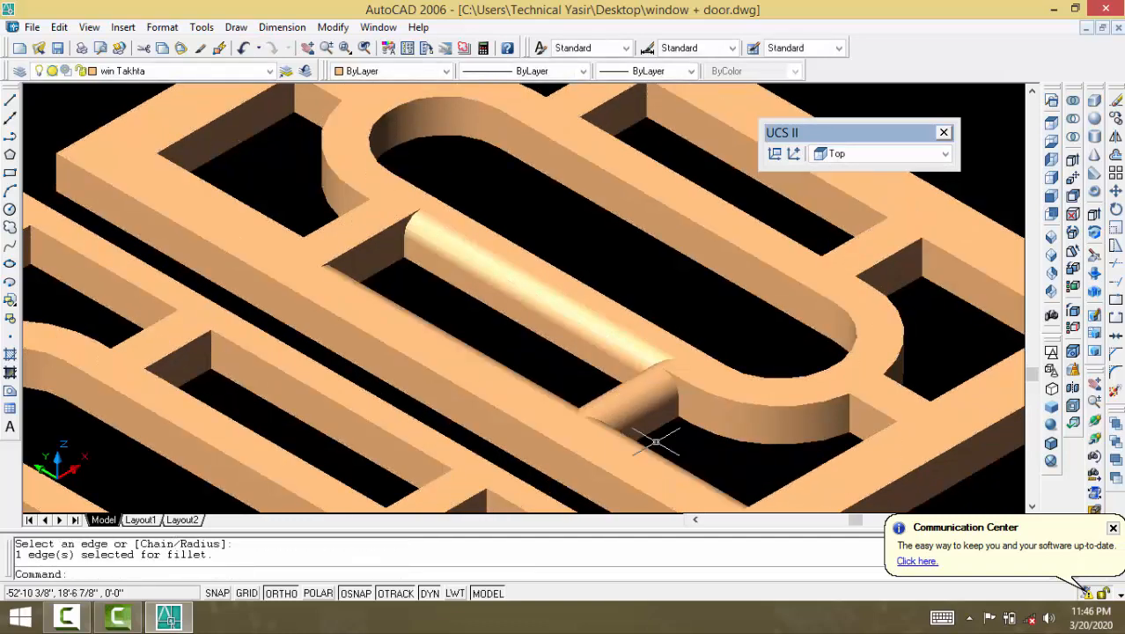
Step: Fillet both top edges of the second short bar connecting the oval ring to the long frame side with a 1" radius
{"action": "key", "text": "Return"}
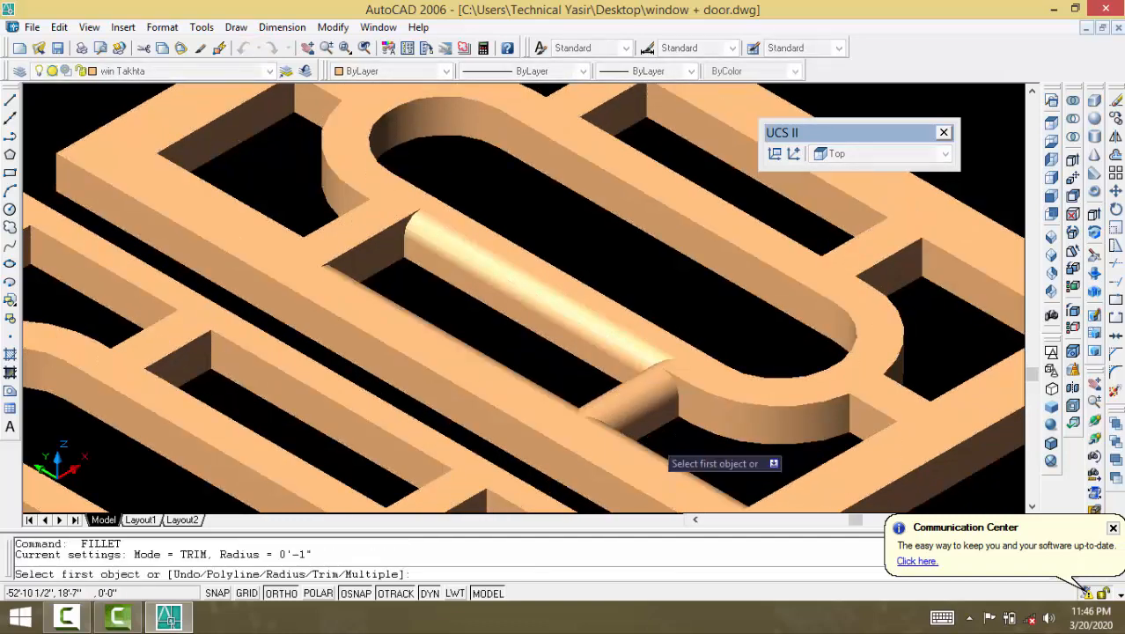
{"action": "left_click", "coordinate": [365, 239]}
{"action": "key", "text": "Return"}
{"action": "key", "text": "Return"}
{"action": "key", "text": "Return"}
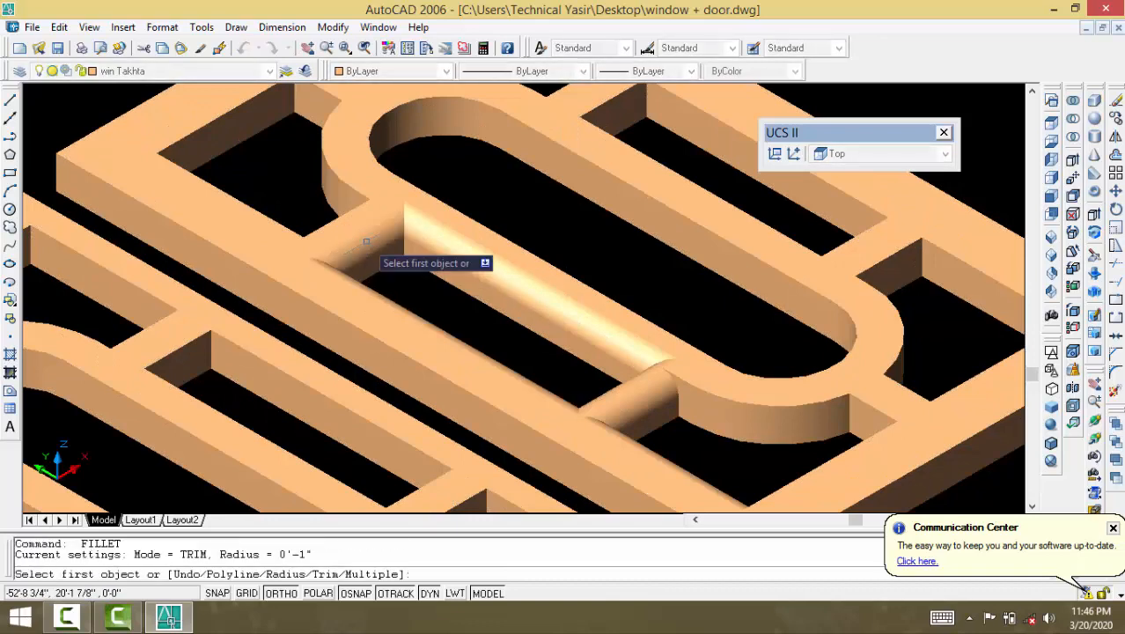
{"action": "left_click", "coordinate": [365, 240]}
{"action": "key", "text": "Return"}
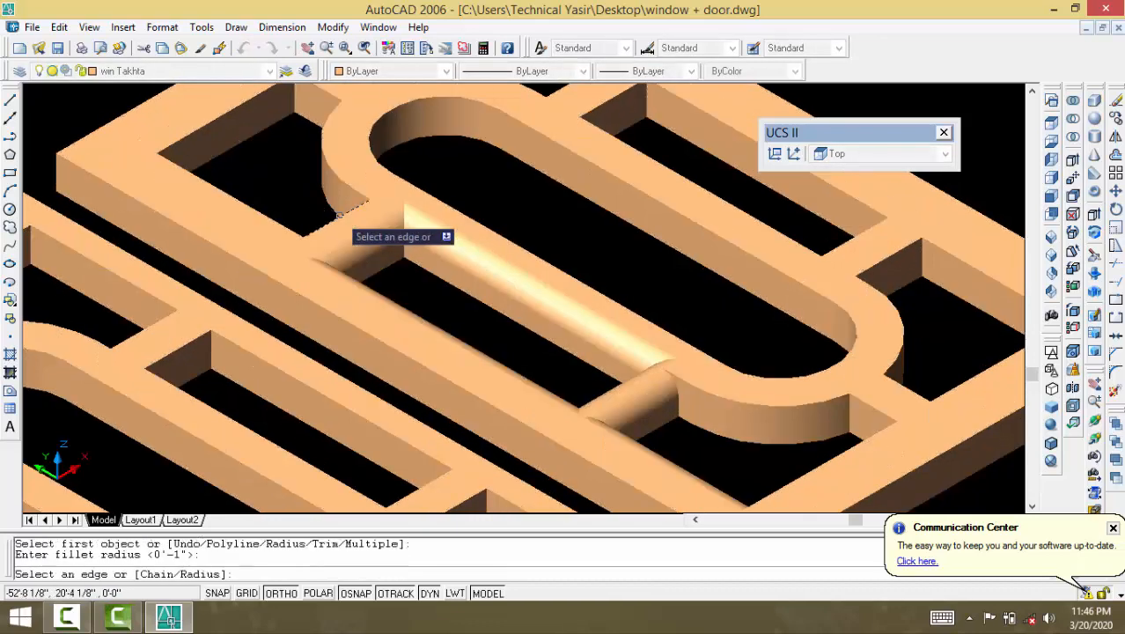
{"action": "key", "text": "Return"}
Step: Fillet the frame's two inner top edges around the rightmost panel's far corner opening with a 1" radius
{"action": "key", "text": "Return"}
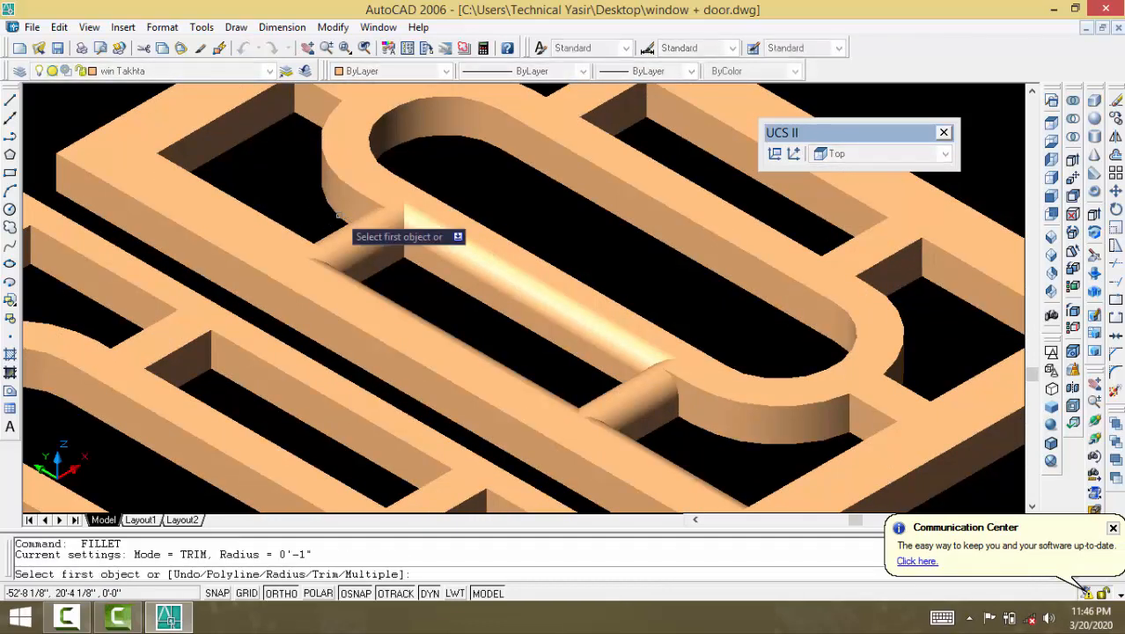
{"action": "left_click", "coordinate": [258, 207]}
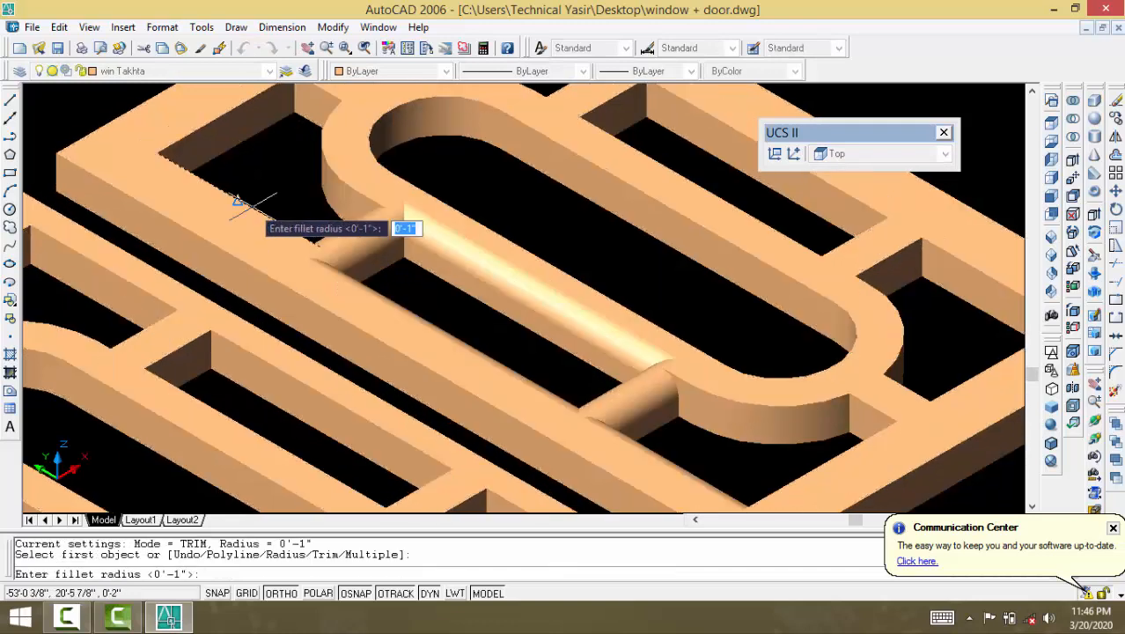
{"action": "key", "text": "Return"}
{"action": "key", "text": "Return"}
{"action": "key", "text": "Return"}
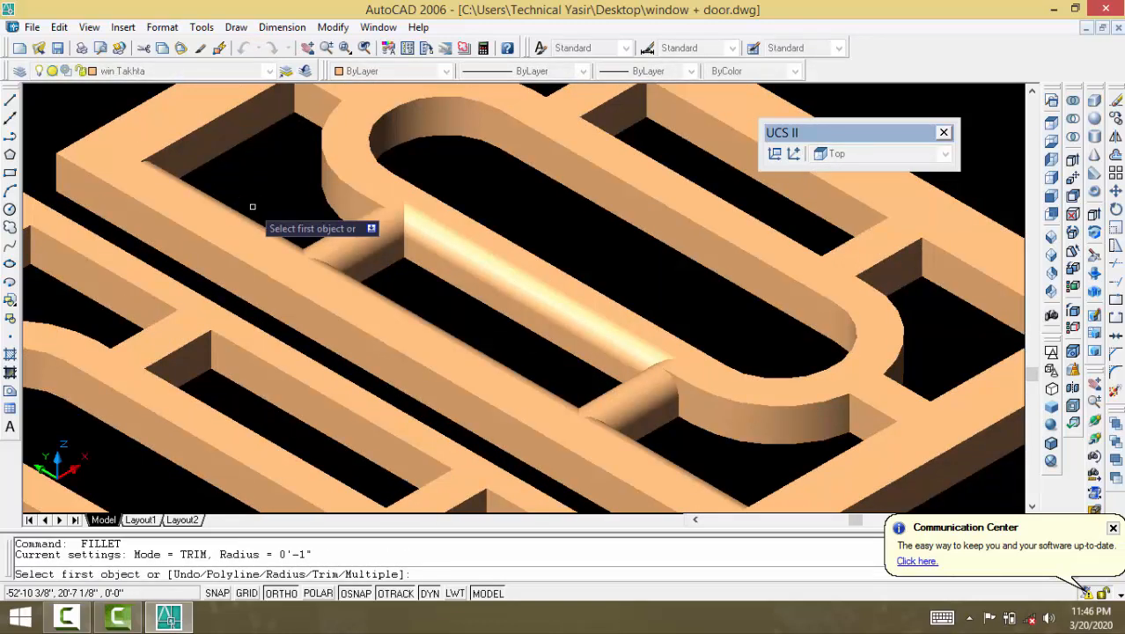
{"action": "left_click", "coordinate": [220, 114]}
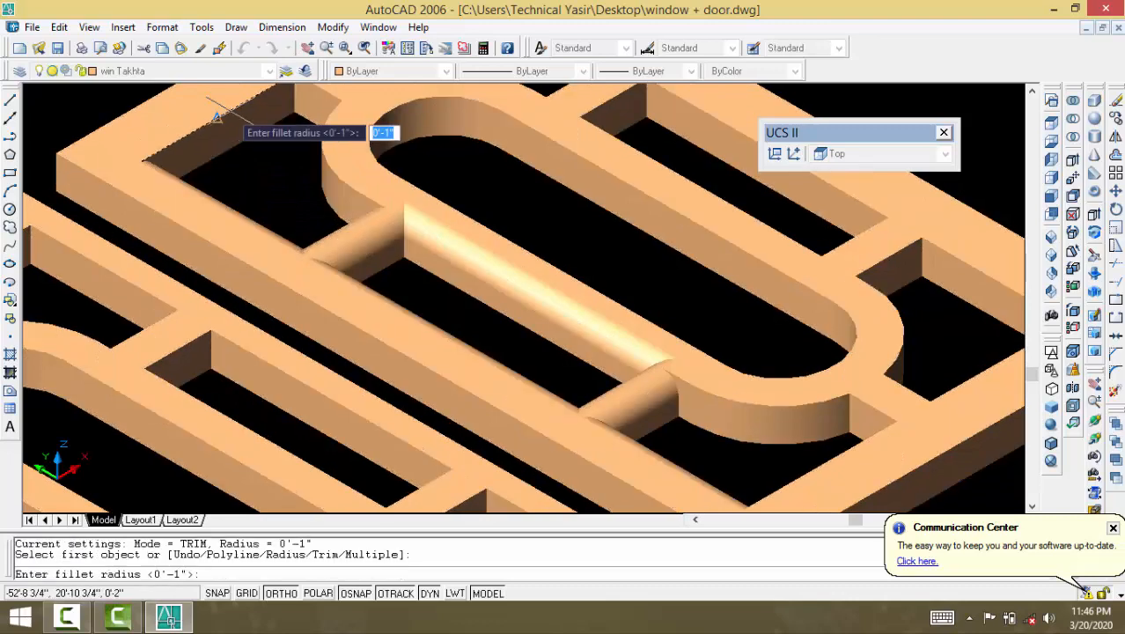
{"action": "key", "text": "Return"}
{"action": "left_click", "coordinate": [231, 111]}
{"action": "key", "text": "Return"}
Step: Try to fillet the curved outer edge of the oval ring facing the far corner opening at 1" radius
{"action": "key", "text": "Return"}
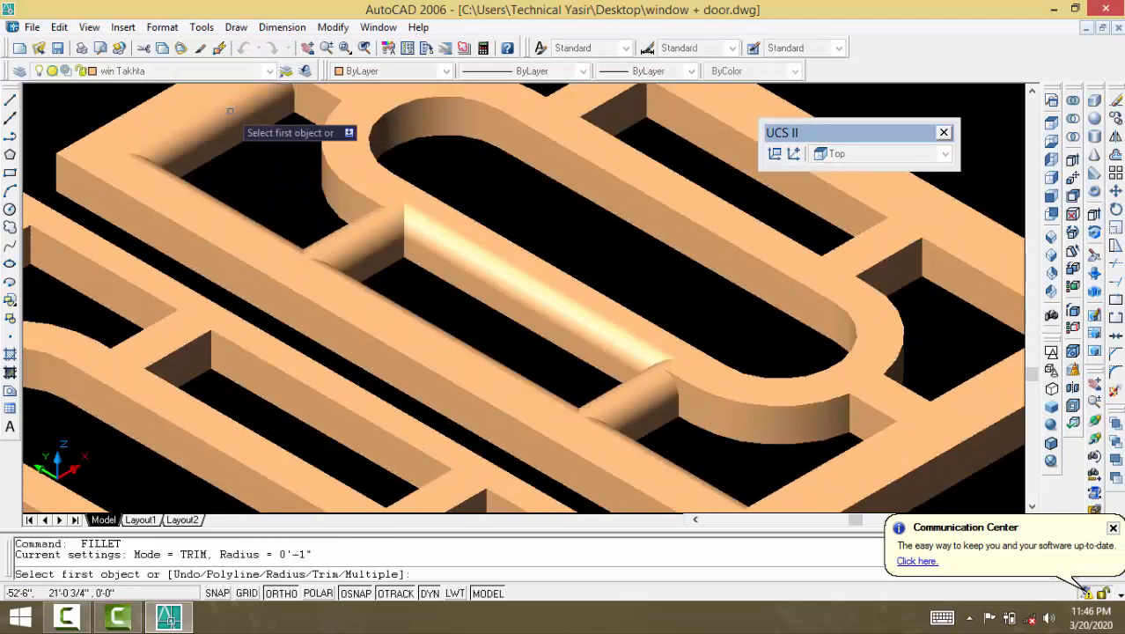
{"action": "left_click", "coordinate": [325, 162]}
{"action": "key", "text": "Return"}
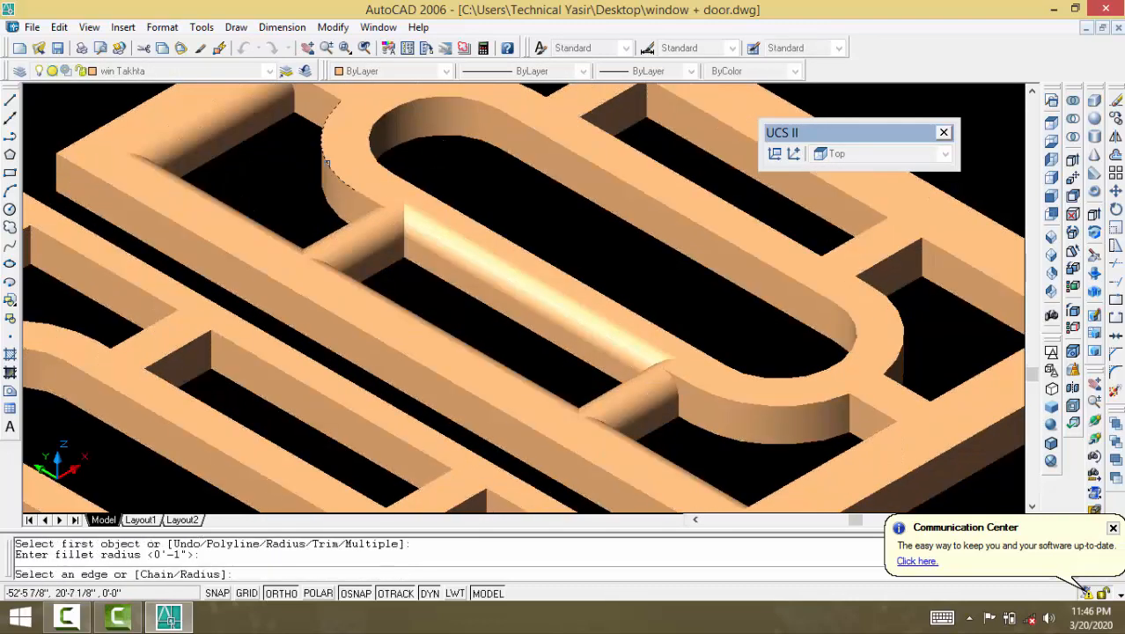
{"action": "left_click", "coordinate": [325, 163]}
{"action": "key", "text": "Return"}
Step: Fillet the top edge of the end connecting bar along the far corner opening with a 1" radius
{"action": "key", "text": "Return"}
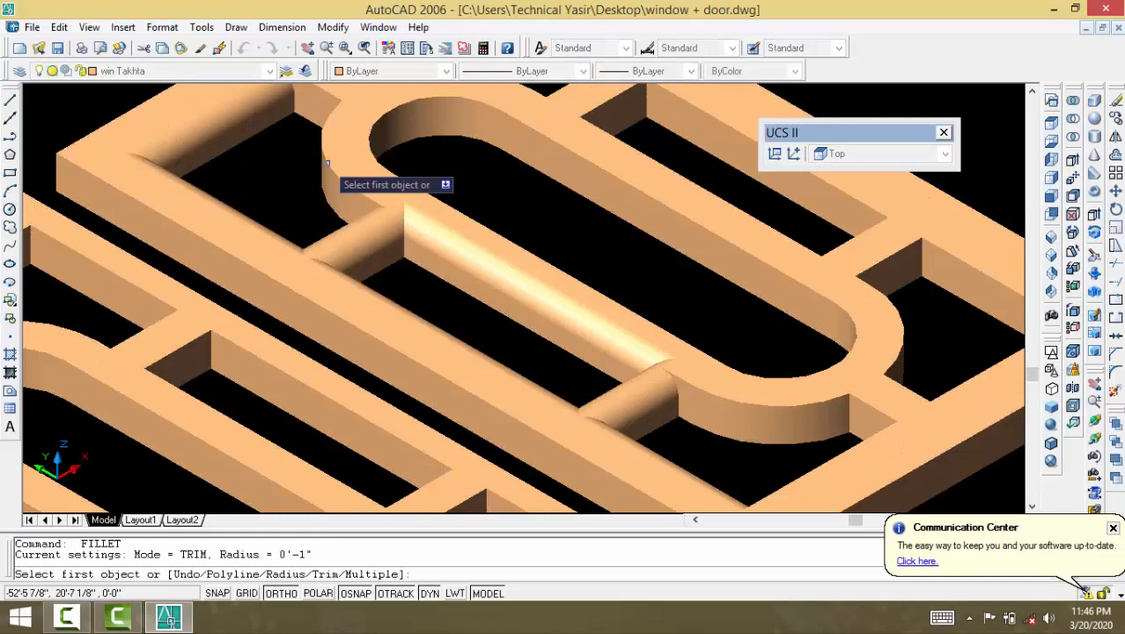
{"action": "left_click", "coordinate": [331, 89]}
{"action": "key", "text": "Return"}
{"action": "key", "text": "Return"}
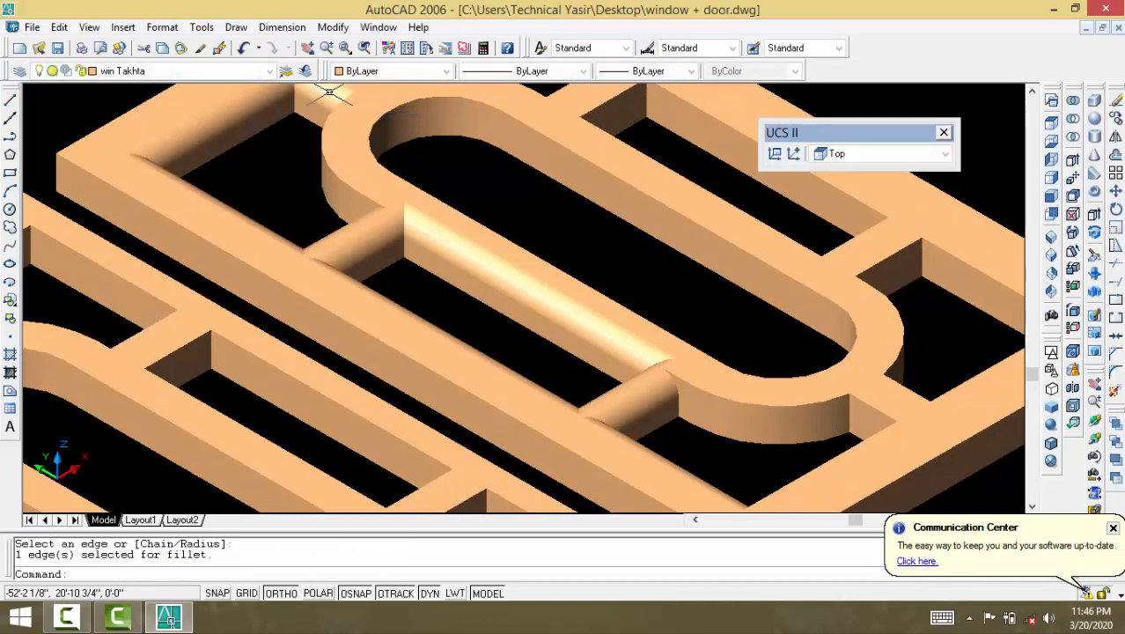
Step: Try to fillet the oval opening's straight inner edge on its unrounded side at 1" radius
{"action": "key", "text": "Return"}
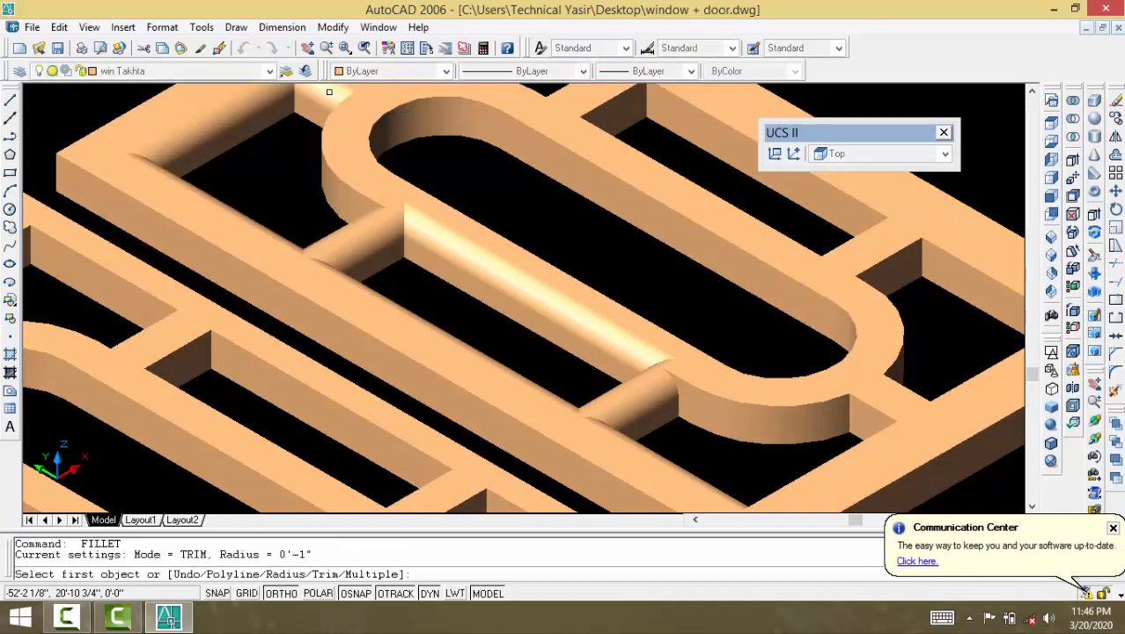
{"action": "left_click", "coordinate": [555, 144]}
{"action": "key", "text": "Return"}
{"action": "key", "text": "Return"}
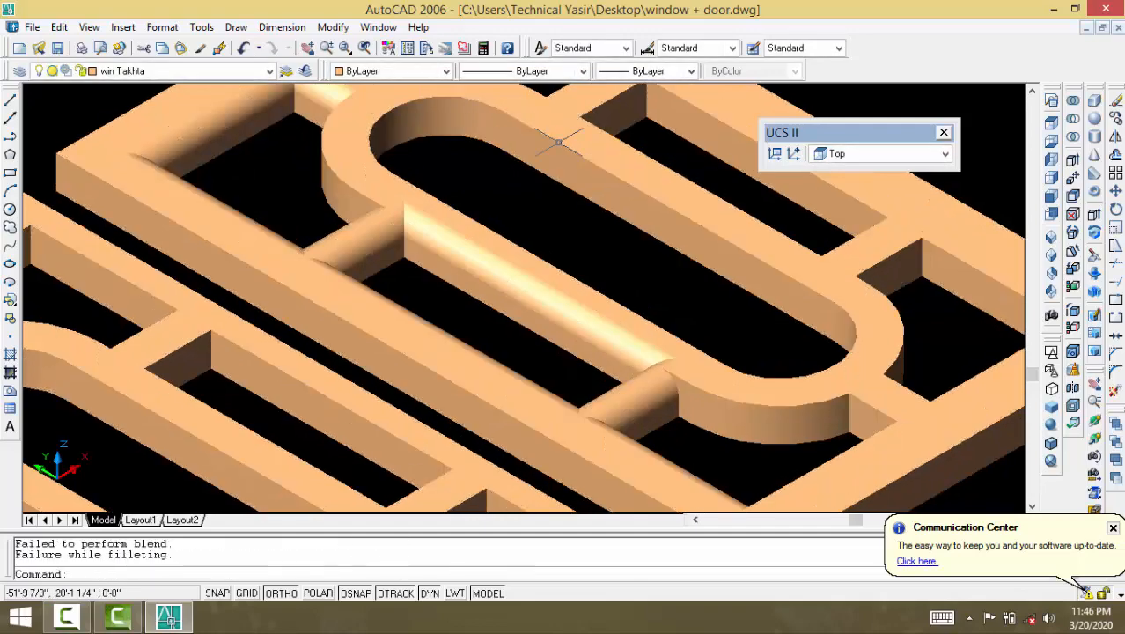
Step: Set the UCS to World and show the rightmost panel in the top view
{"action": "left_click", "coordinate": [920, 155]}
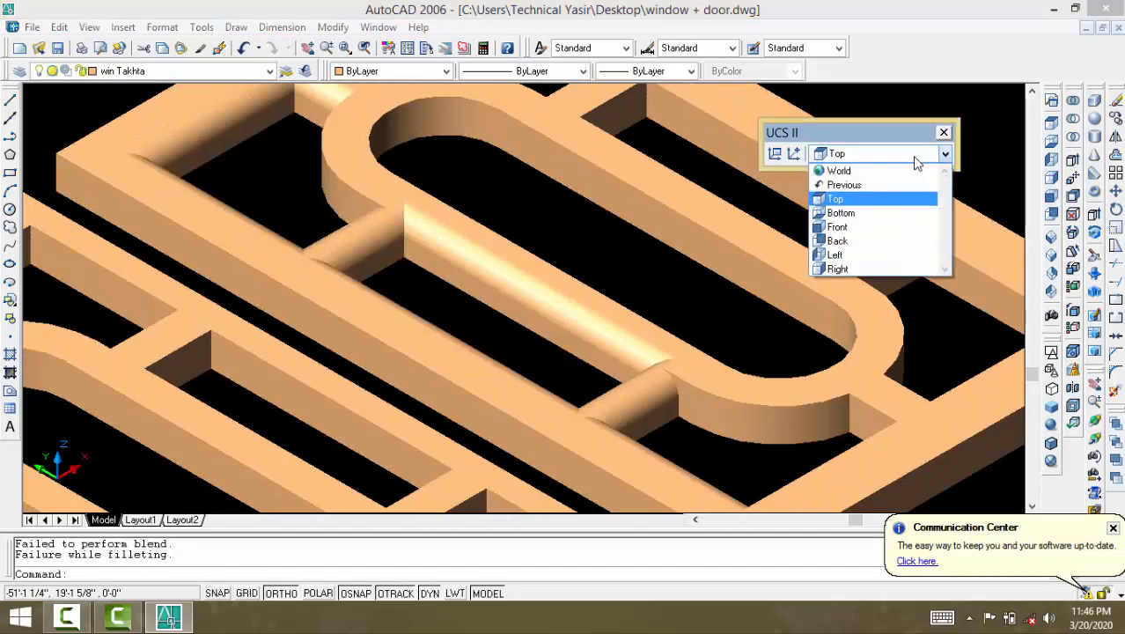
{"action": "left_click", "coordinate": [856, 168]}
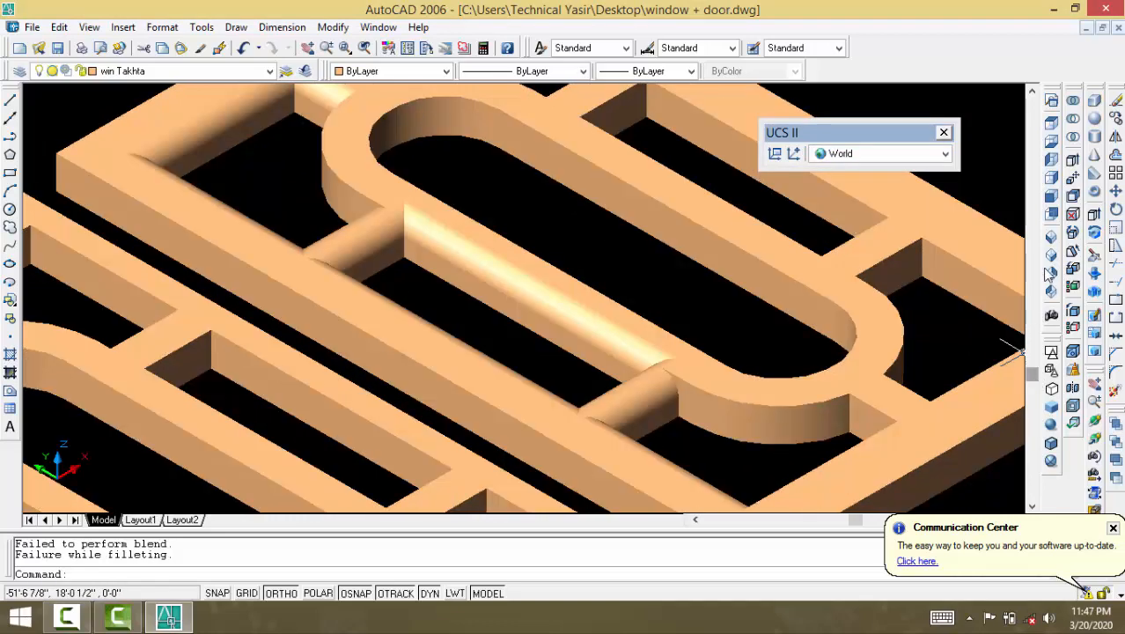
{"action": "left_click", "coordinate": [1053, 124]}
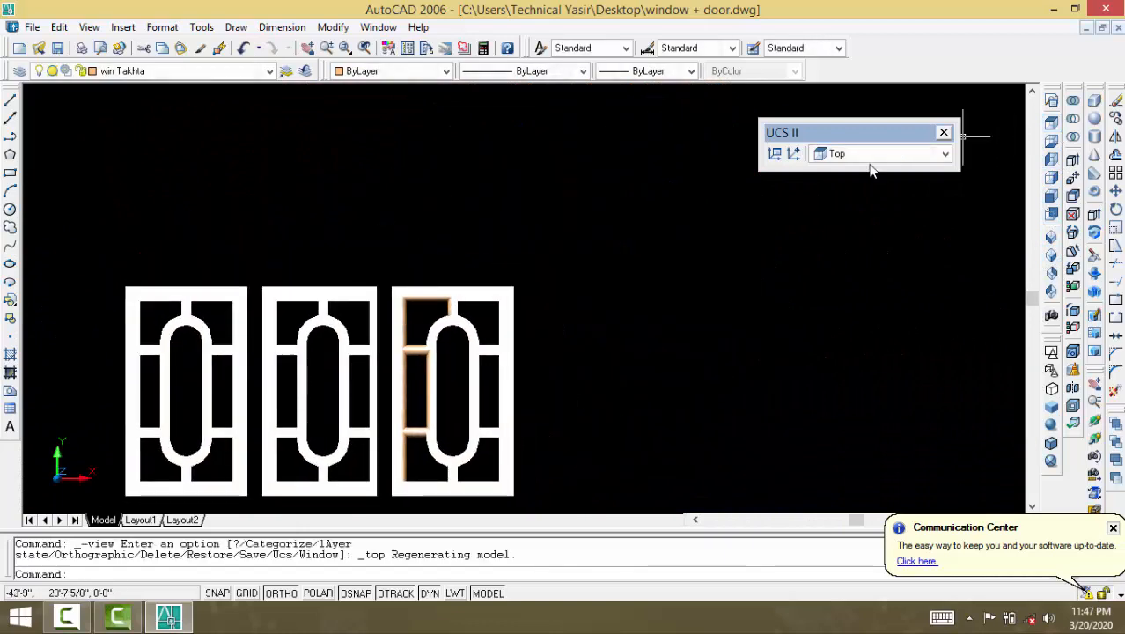
{"action": "scroll", "coordinate": [440, 433], "scroll_direction": "up", "scroll_amount": 3}
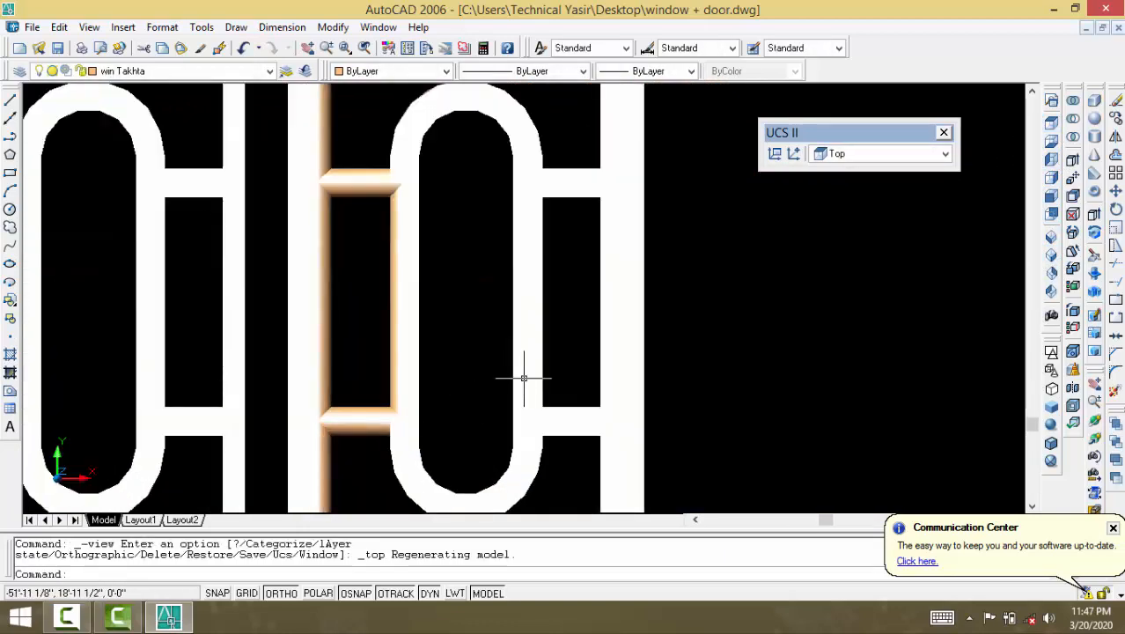
Step: Try again in the top view to fillet the oval opening's straight inner edge at 1" radius
{"action": "type", "text": "f"}
{"action": "key", "text": "Return"}
{"action": "type", "text": "r"}
{"action": "key", "text": "Return"}
{"action": "type", "text": "2"}
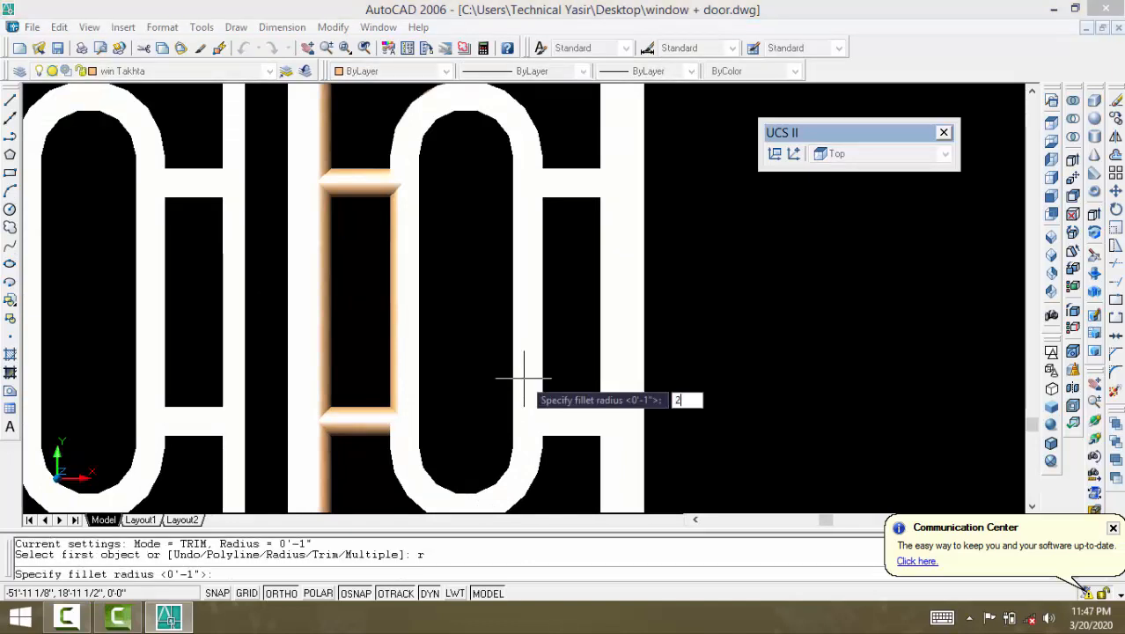
{"action": "type", "text": "1"}
{"action": "key", "text": "Return"}
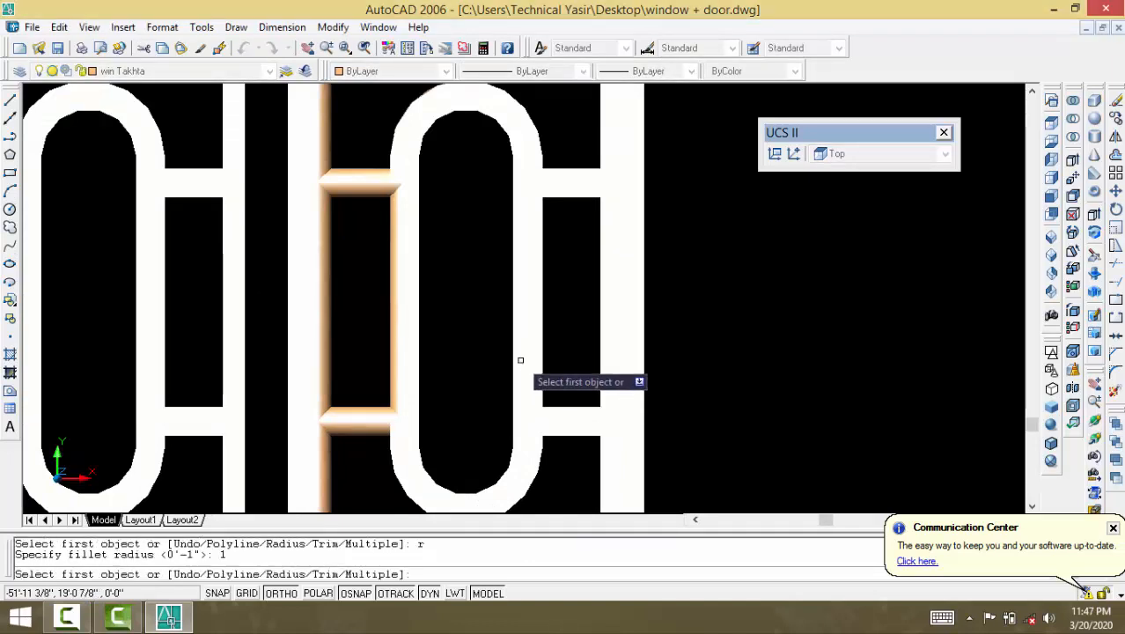
{"action": "left_click", "coordinate": [510, 329]}
{"action": "key", "text": "Return"}
{"action": "key", "text": "Return"}
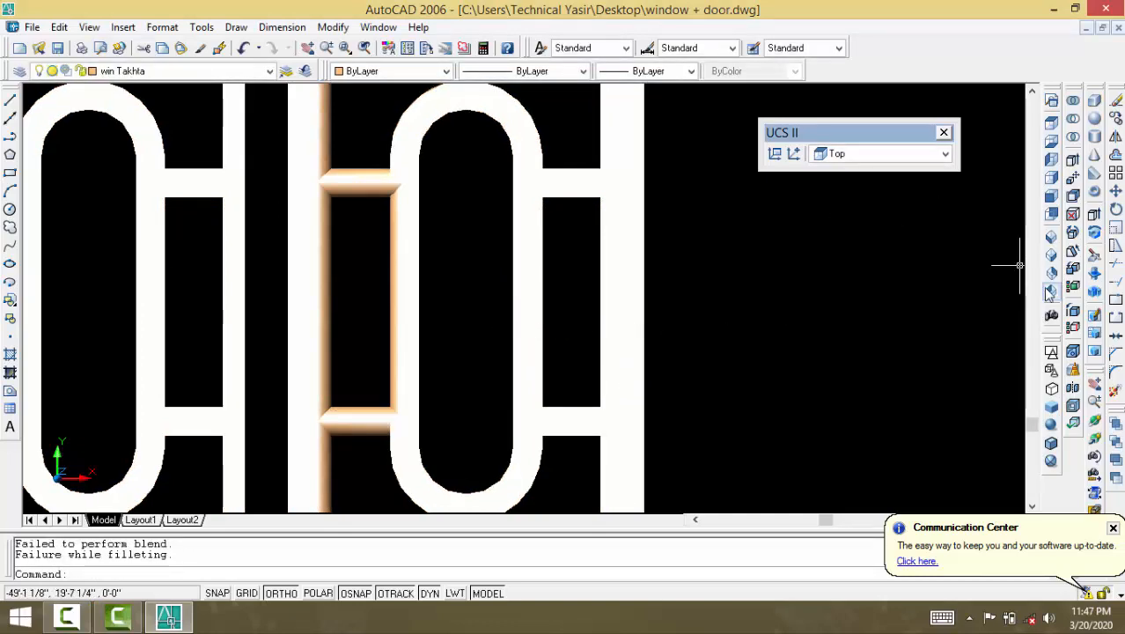
Step: Try to fillet the rightmost panel's straight inner oval edge at 1" radius from a rotated 3D view
{"action": "left_click", "coordinate": [1051, 238]}
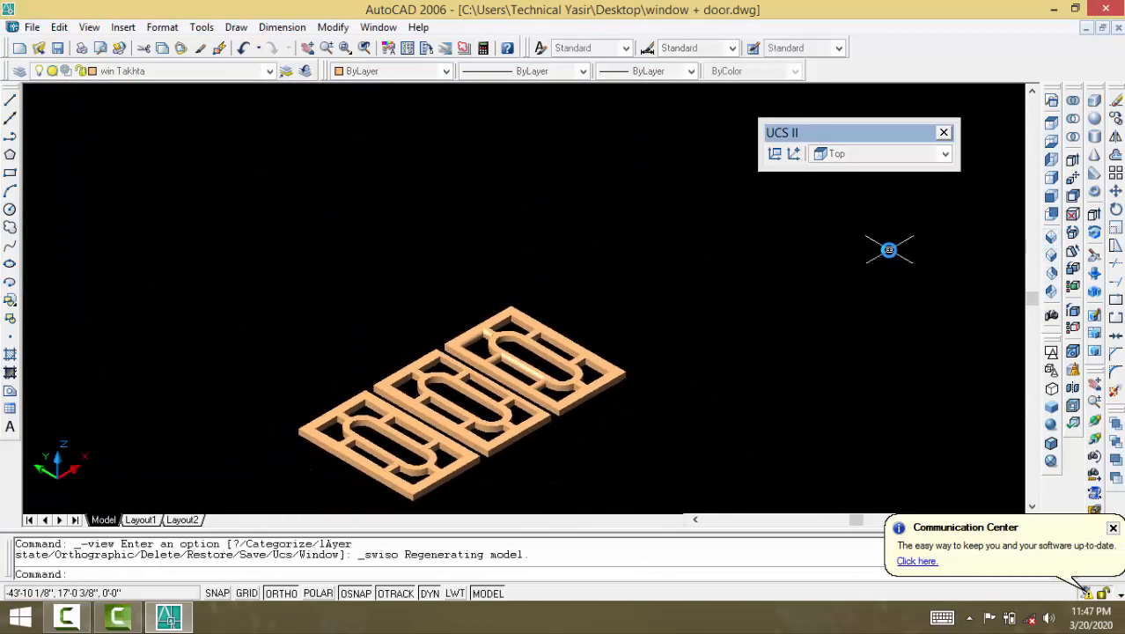
{"action": "scroll", "coordinate": [525, 366], "scroll_direction": "up", "scroll_amount": 4}
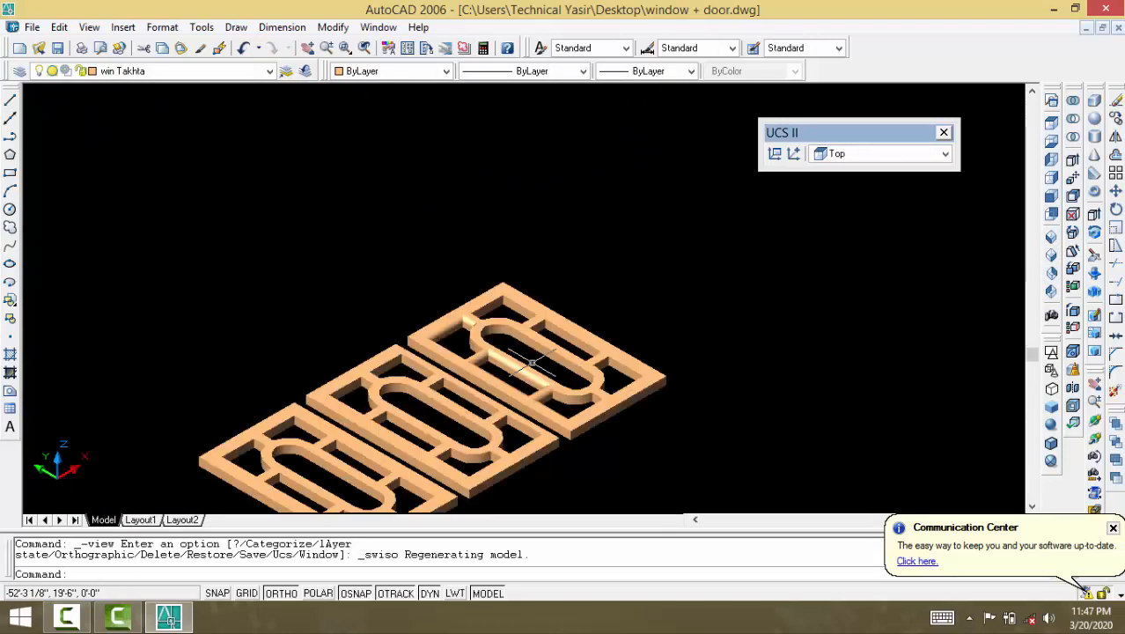
{"action": "left_click", "coordinate": [1094, 420]}
{"action": "mouse_move", "coordinate": [605, 322]}
{"action": "left_mouse_down"}
{"action": "mouse_move", "coordinate": [598, 377]}
{"action": "mouse_move", "coordinate": [506, 409]}
{"action": "mouse_move", "coordinate": [502, 453]}
{"action": "mouse_move", "coordinate": [515, 466]}
{"action": "mouse_move", "coordinate": [545, 371]}
{"action": "mouse_move", "coordinate": [454, 382]}
{"action": "mouse_move", "coordinate": [430, 401]}
{"action": "mouse_move", "coordinate": [444, 441]}
{"action": "left_mouse_up"}
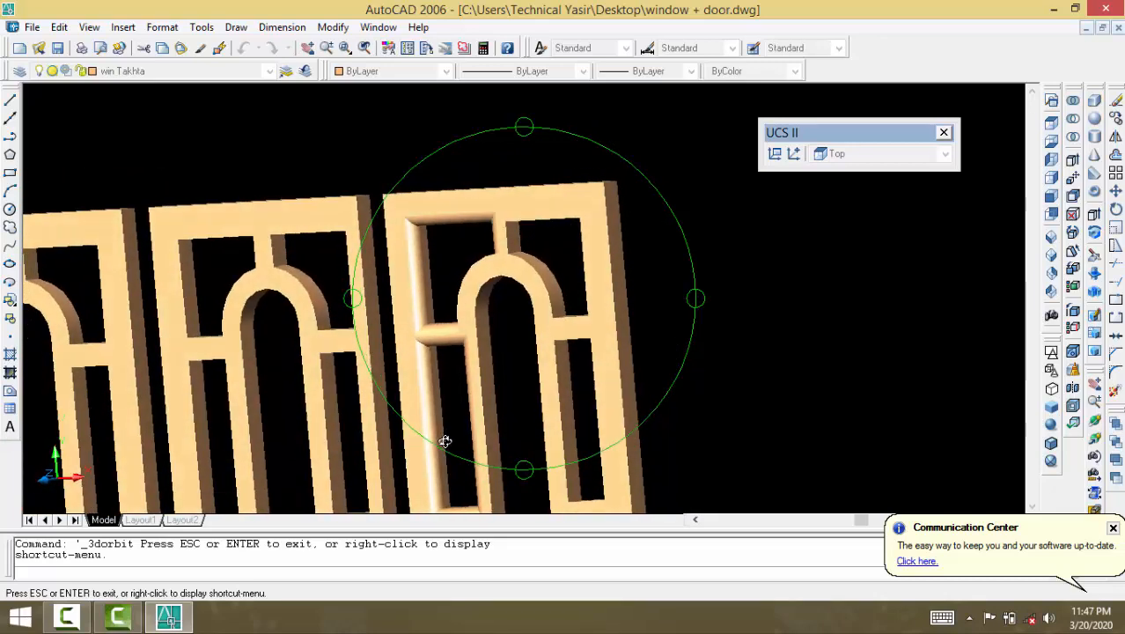
{"action": "key", "text": "Escape"}
{"action": "type", "text": "f"}
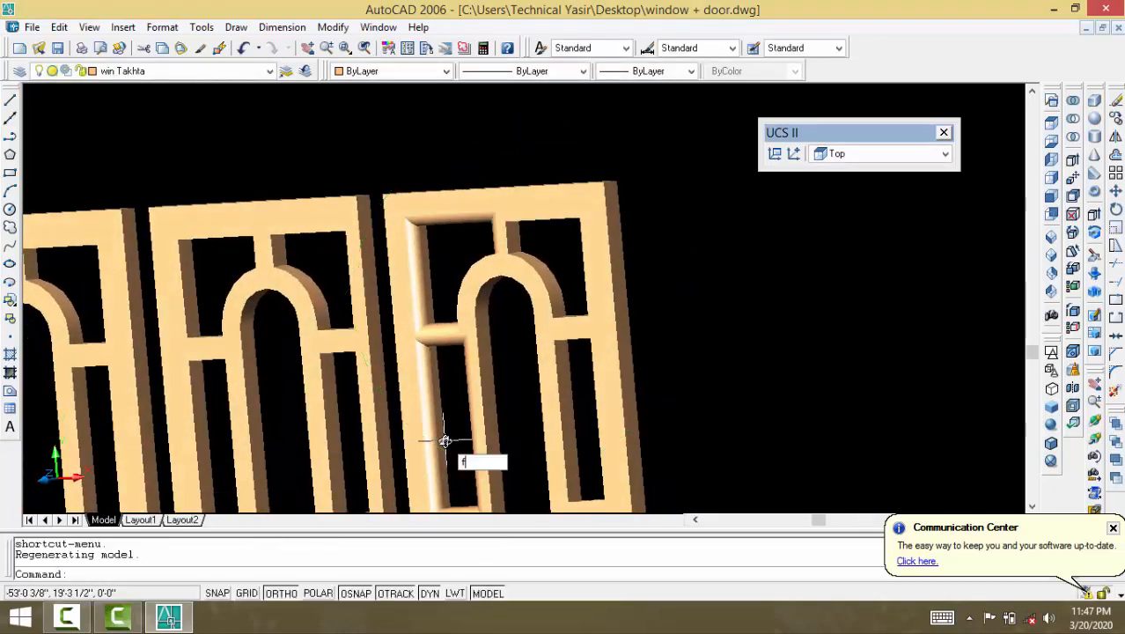
{"action": "key", "text": "Return"}
{"action": "type", "text": "r"}
{"action": "key", "text": "Return"}
{"action": "type", "text": "1"}
{"action": "key", "text": "Return"}
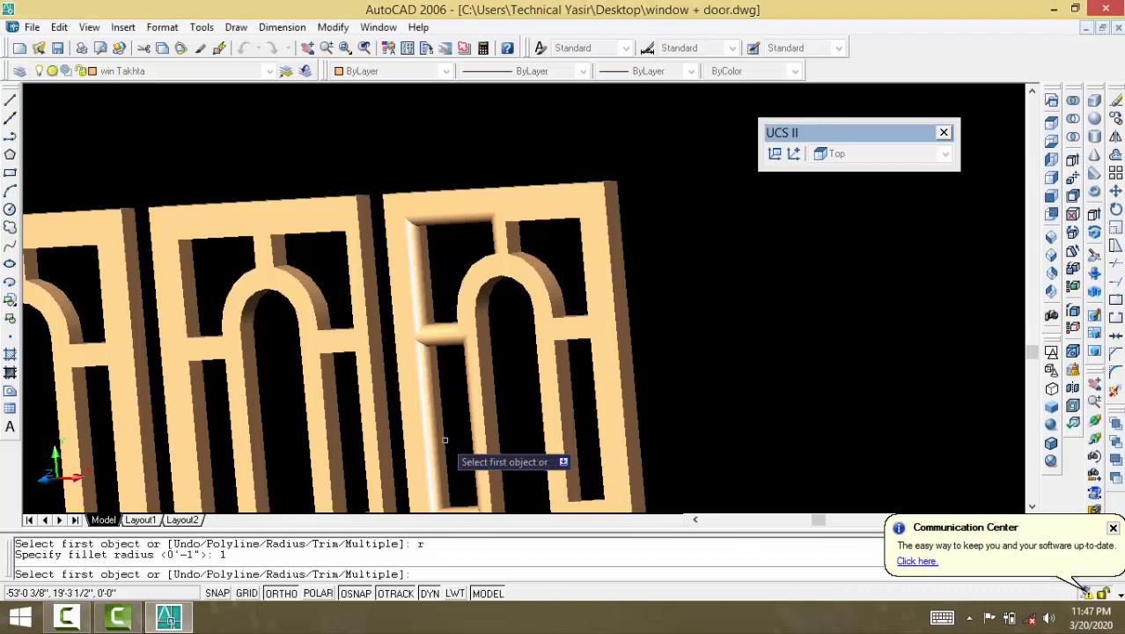
{"action": "left_click", "coordinate": [541, 421]}
{"action": "key", "text": "Return"}
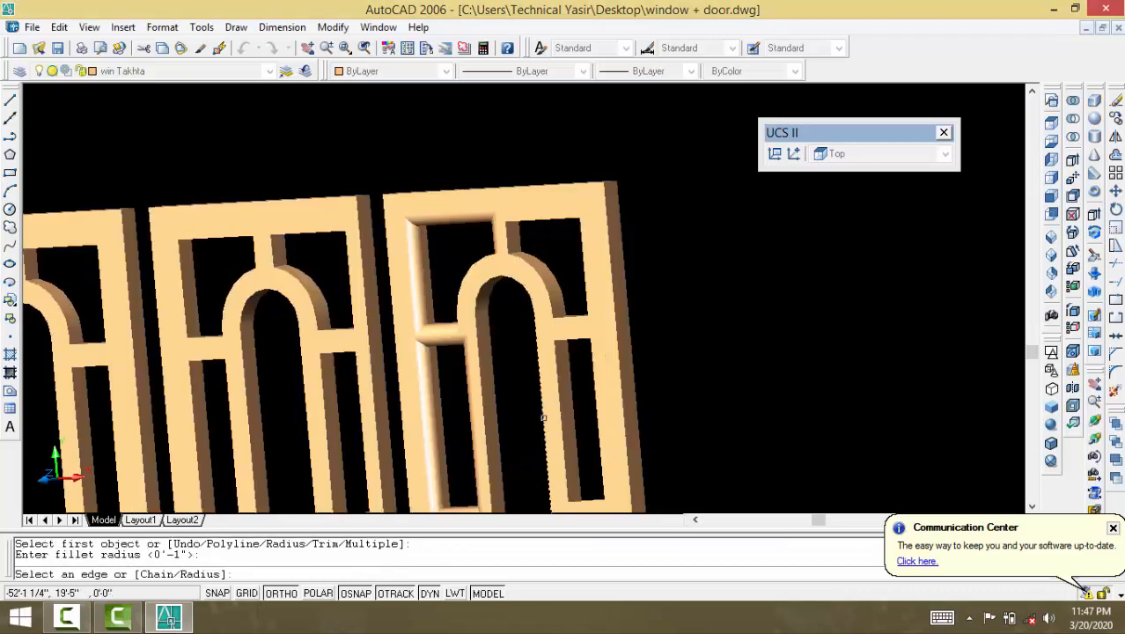
{"action": "key", "text": "Return"}
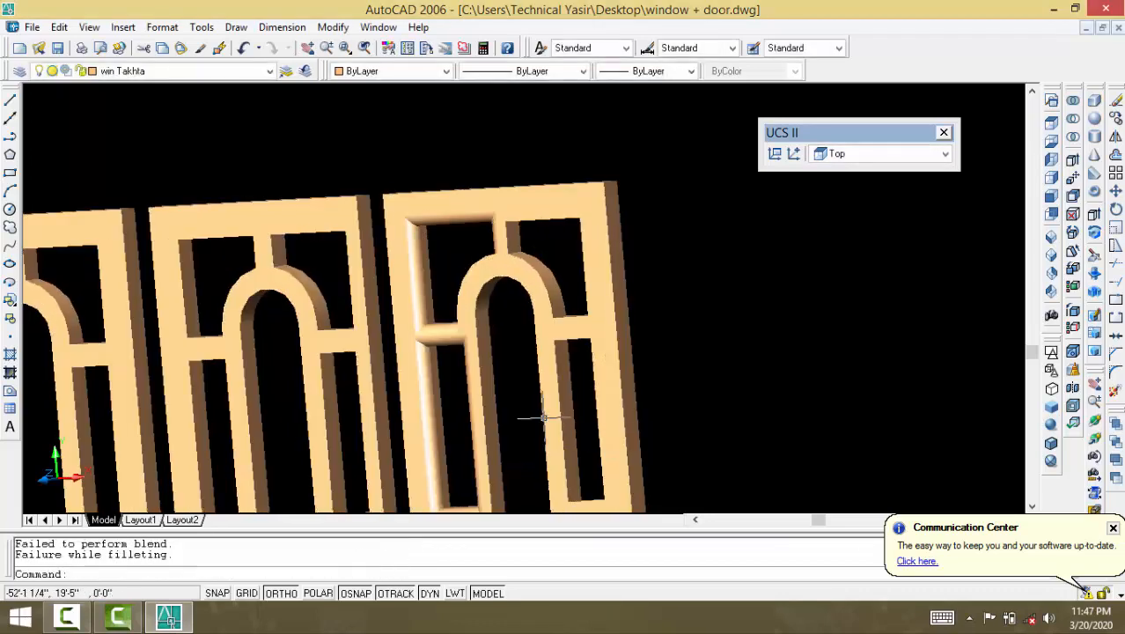
Step: Change the UCS to World and after that to Front
{"action": "left_click", "coordinate": [943, 155]}
{"action": "left_click", "coordinate": [848, 171]}
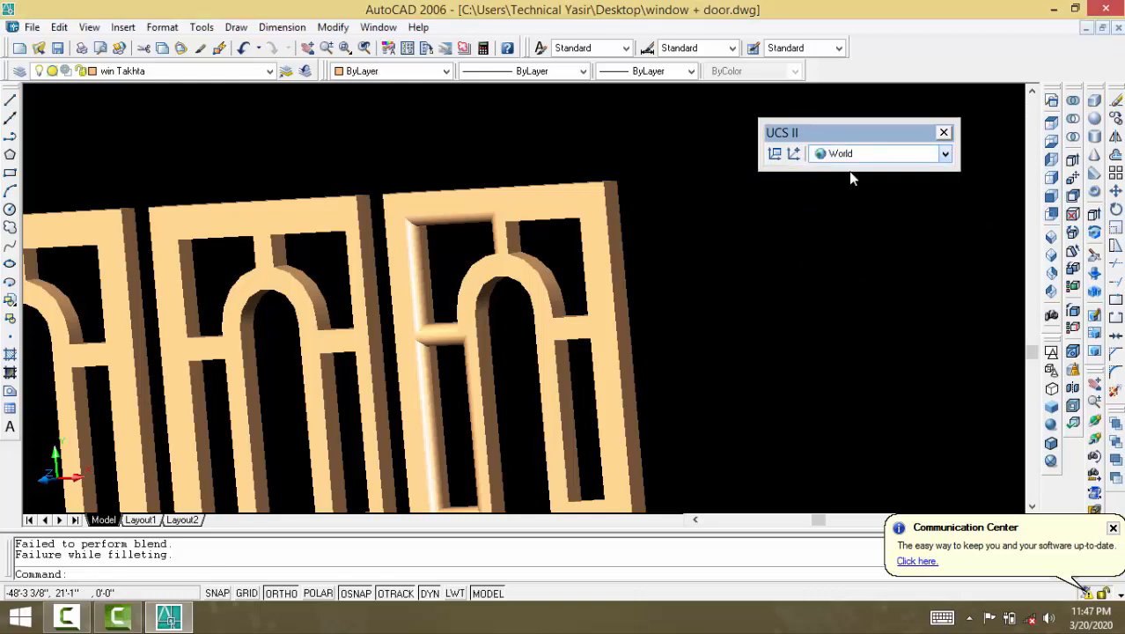
{"action": "left_click", "coordinate": [841, 154]}
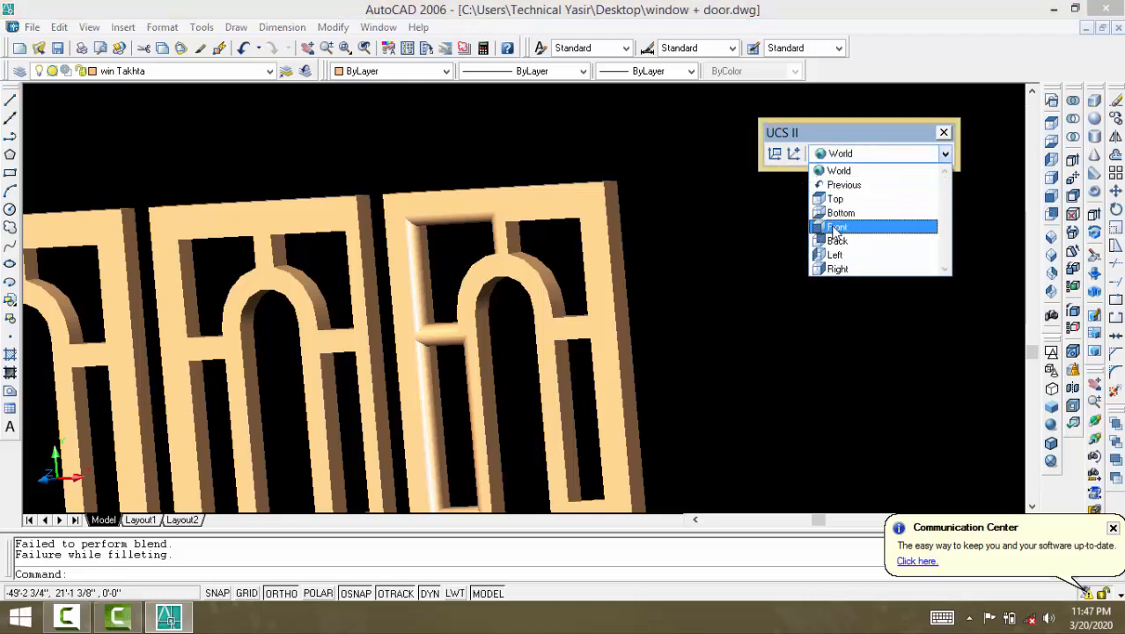
{"action": "left_click", "coordinate": [836, 226]}
Step: Try to fillet the same straight inner oval edge at 1" radius with the Front UCS active
{"action": "type", "text": "f"}
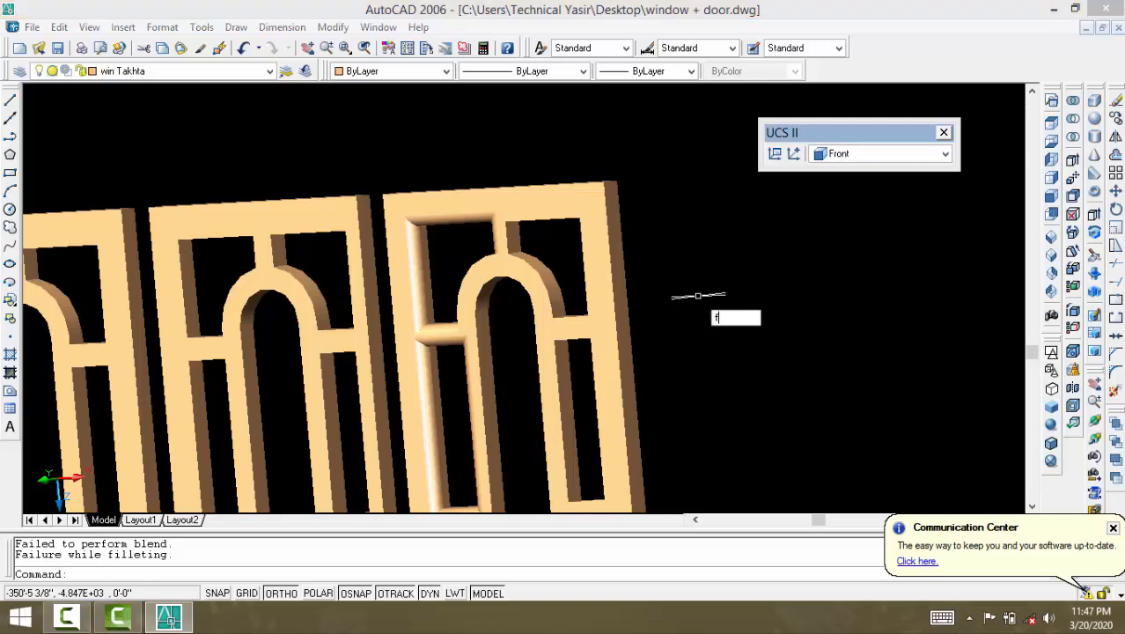
{"action": "key", "text": "Return"}
{"action": "type", "text": "r"}
{"action": "key", "text": "Return"}
{"action": "type", "text": "1"}
{"action": "key", "text": "Return"}
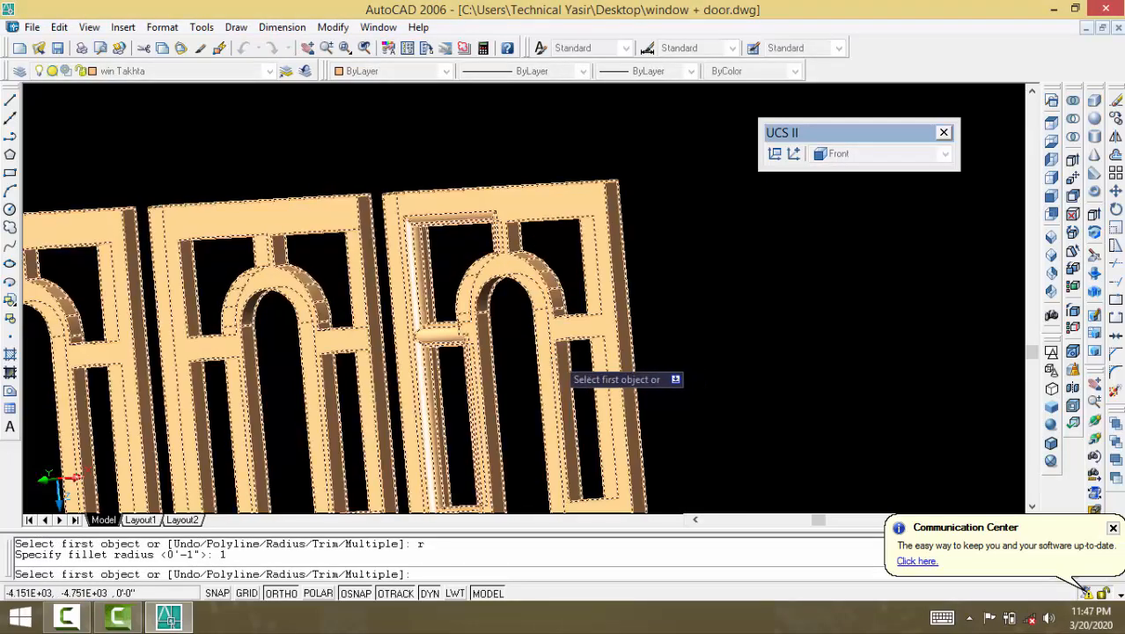
{"action": "left_click", "coordinate": [538, 370]}
{"action": "key", "text": "Return"}
{"action": "key", "text": "Return"}
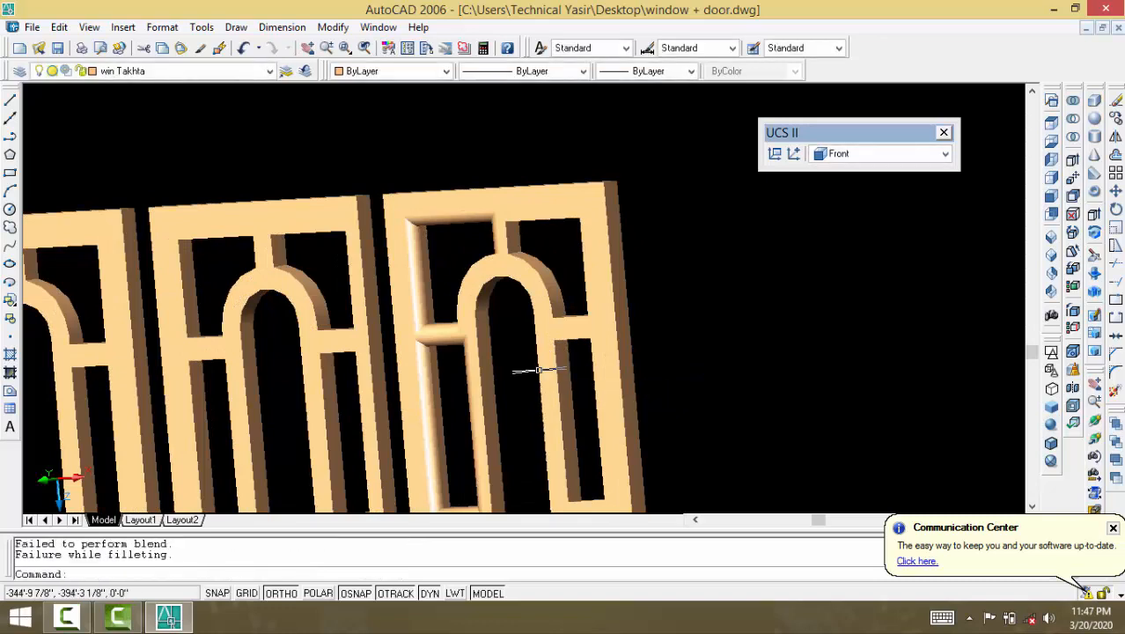
Step: Try to fillet the rightmost panel's right straight inner oval edge at 1" radius from a newly orbited close-up view
{"action": "left_click", "coordinate": [1095, 423]}
{"action": "left_click_drag", "start_coordinate": [709, 380], "coordinate": [657, 298]}
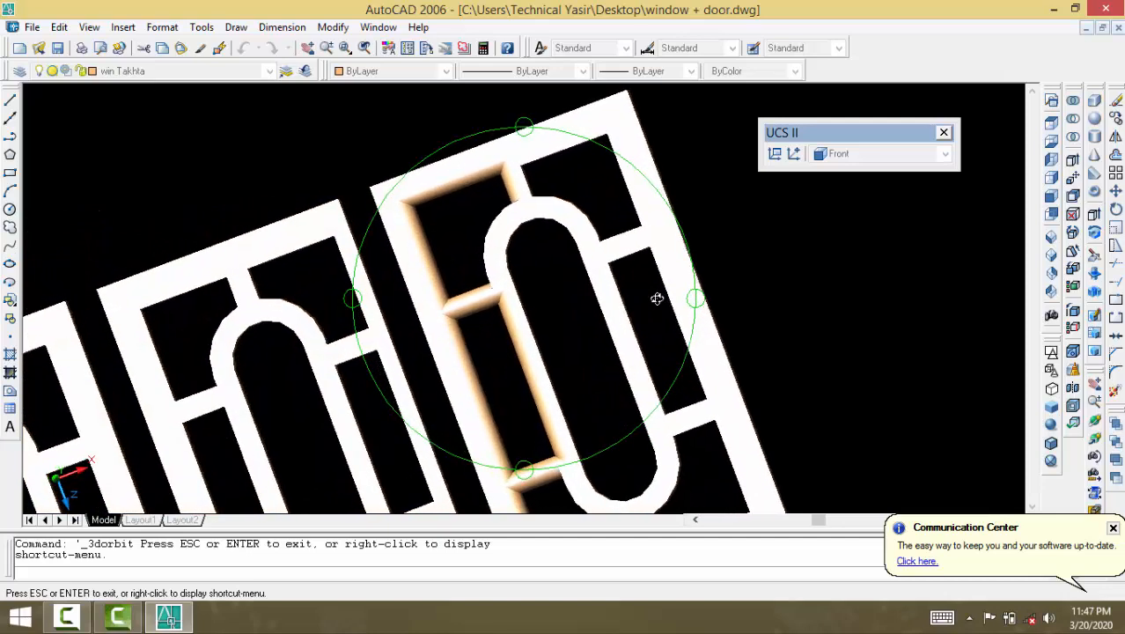
{"action": "scroll", "coordinate": [632, 331], "scroll_direction": "up", "scroll_amount": 6}
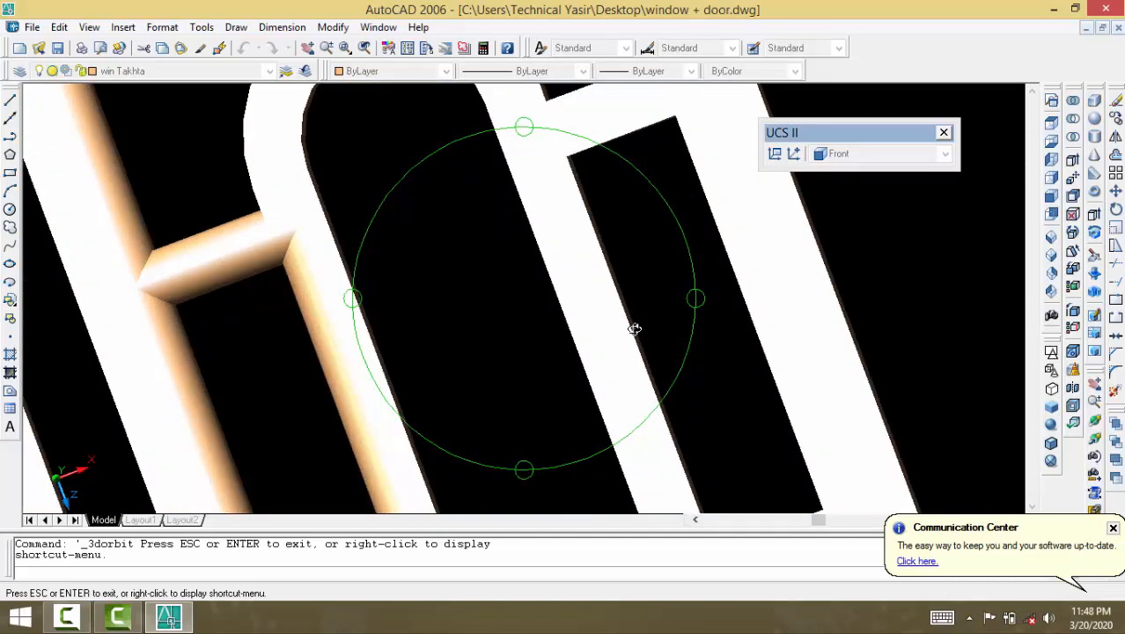
{"action": "key", "text": "Escape"}
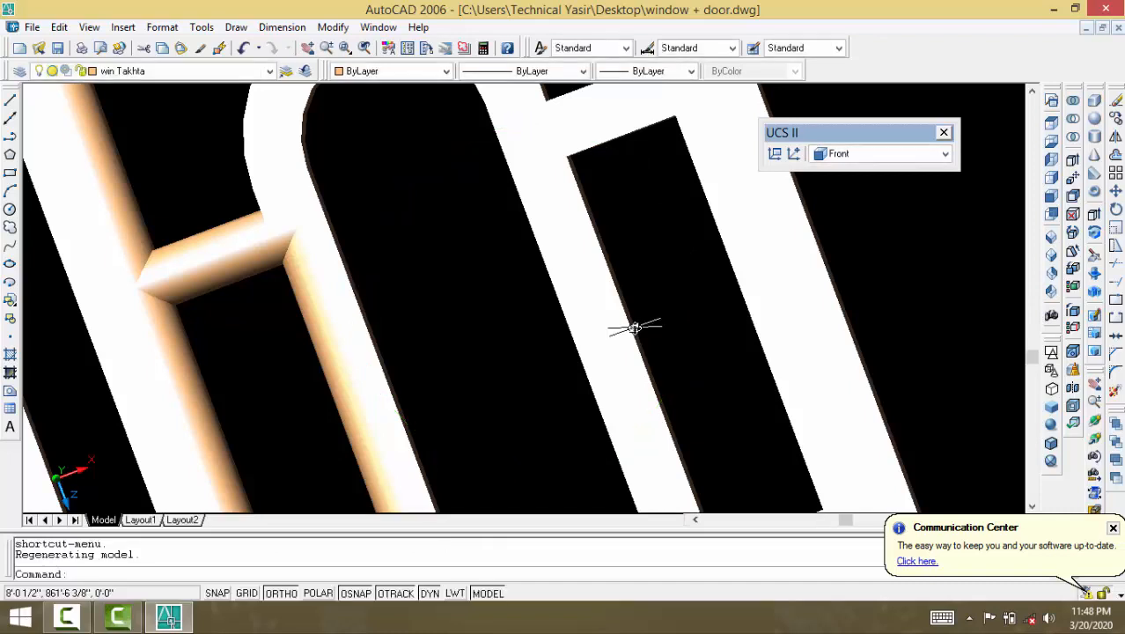
{"action": "type", "text": "r"}
{"action": "key", "text": "Return"}
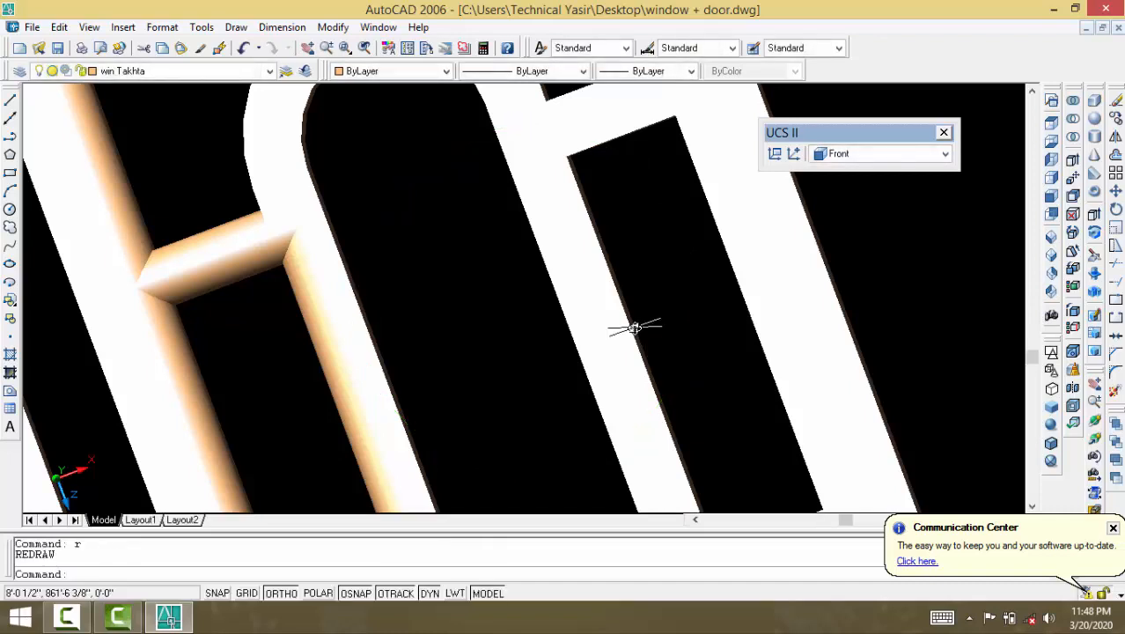
{"action": "type", "text": "f"}
{"action": "key", "text": "Return"}
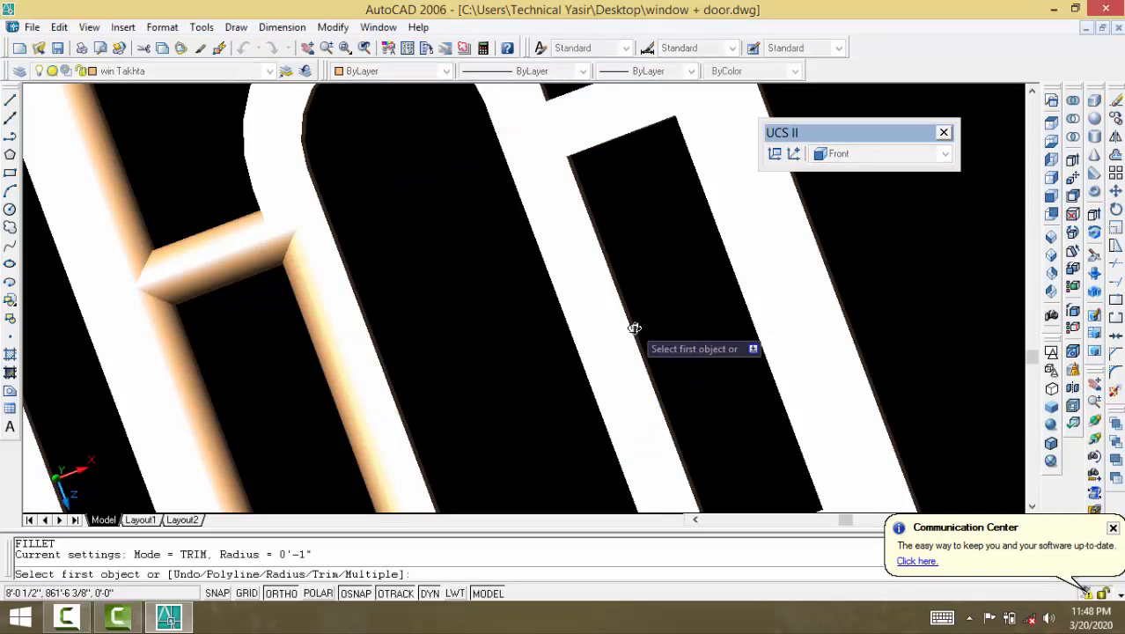
{"action": "type", "text": "r"}
{"action": "key", "text": "Return"}
{"action": "type", "text": "1"}
{"action": "key", "text": "Return"}
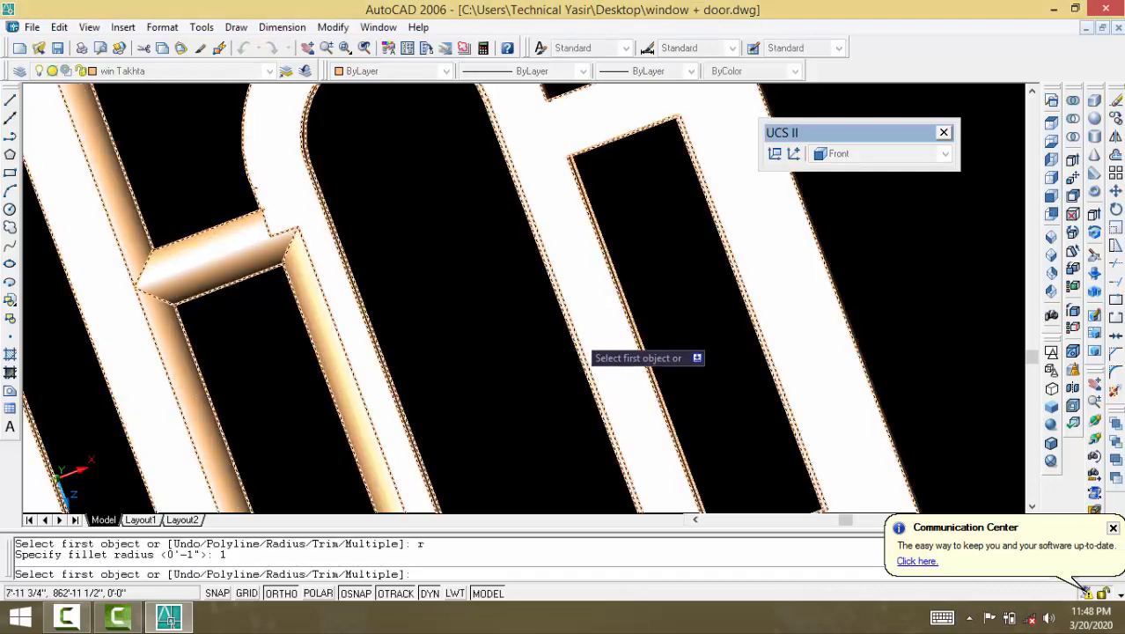
{"action": "left_click", "coordinate": [585, 372]}
{"action": "key", "text": "Return"}
{"action": "key", "text": "Return"}
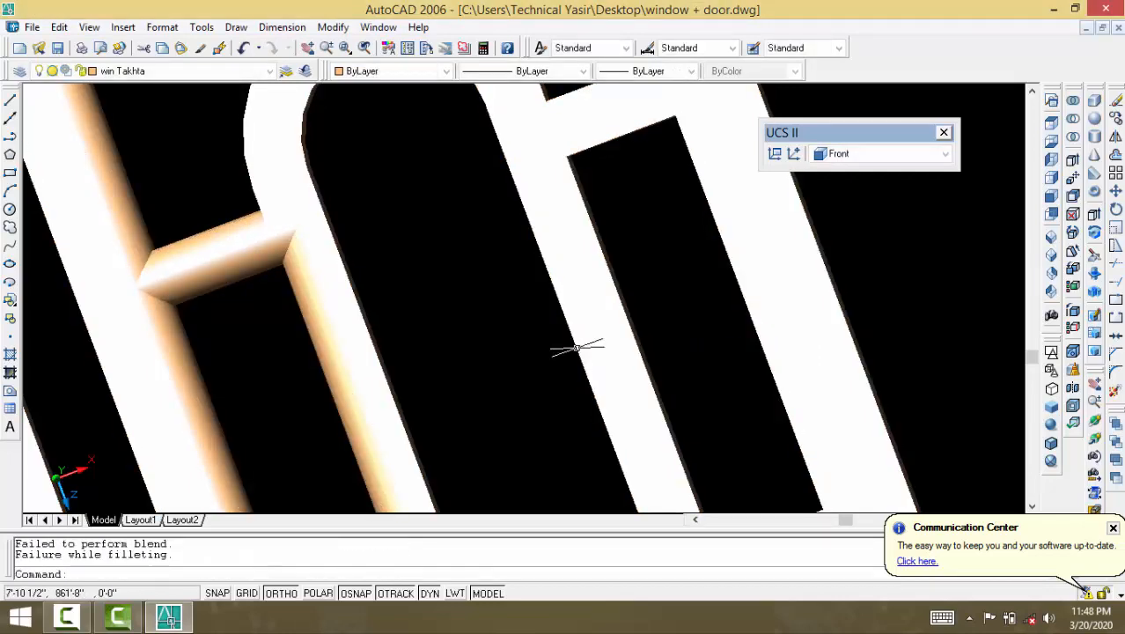
Step: Fillet both long edges of the narrow rectangular opening beside the rightmost panel's oval at 1" radius
{"action": "key", "text": "Return"}
{"action": "key", "text": "Escape"}
{"action": "key", "text": "Return"}
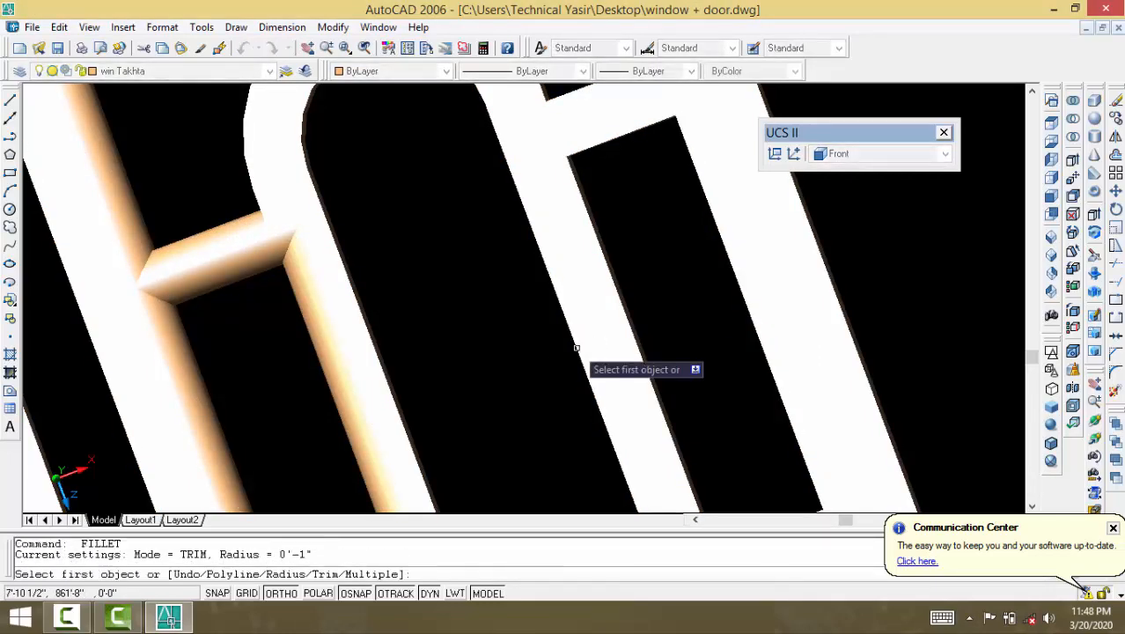
{"action": "left_click", "coordinate": [641, 353]}
{"action": "key", "text": "Return"}
{"action": "key", "text": "Return"}
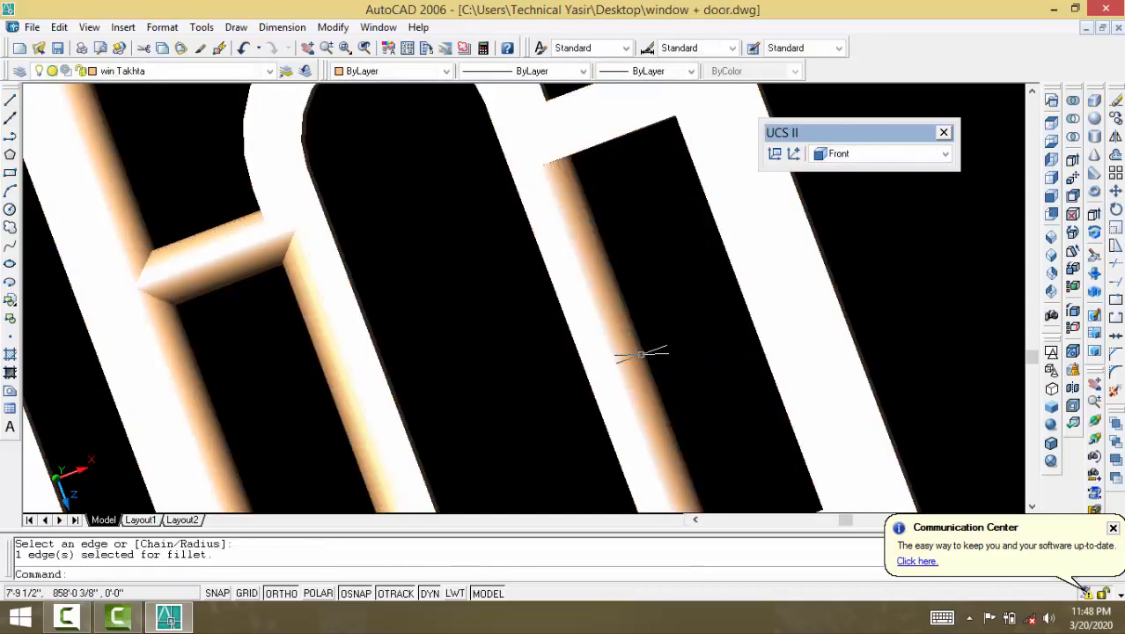
{"action": "key", "text": "Return"}
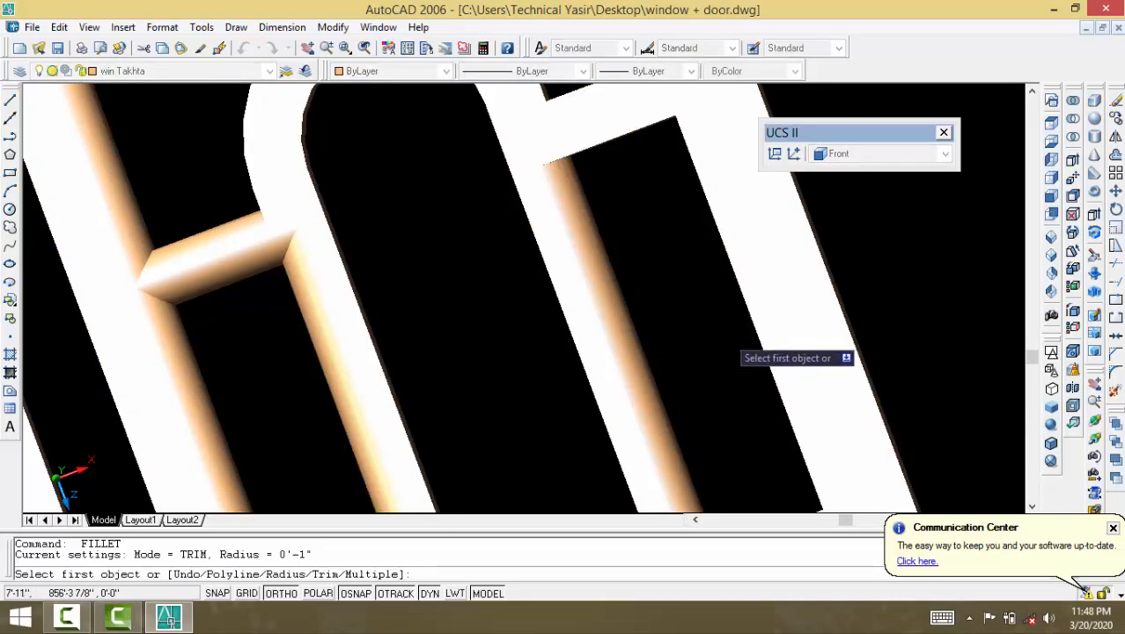
{"action": "left_click", "coordinate": [753, 336]}
{"action": "key", "text": "Return"}
{"action": "key", "text": "Return"}
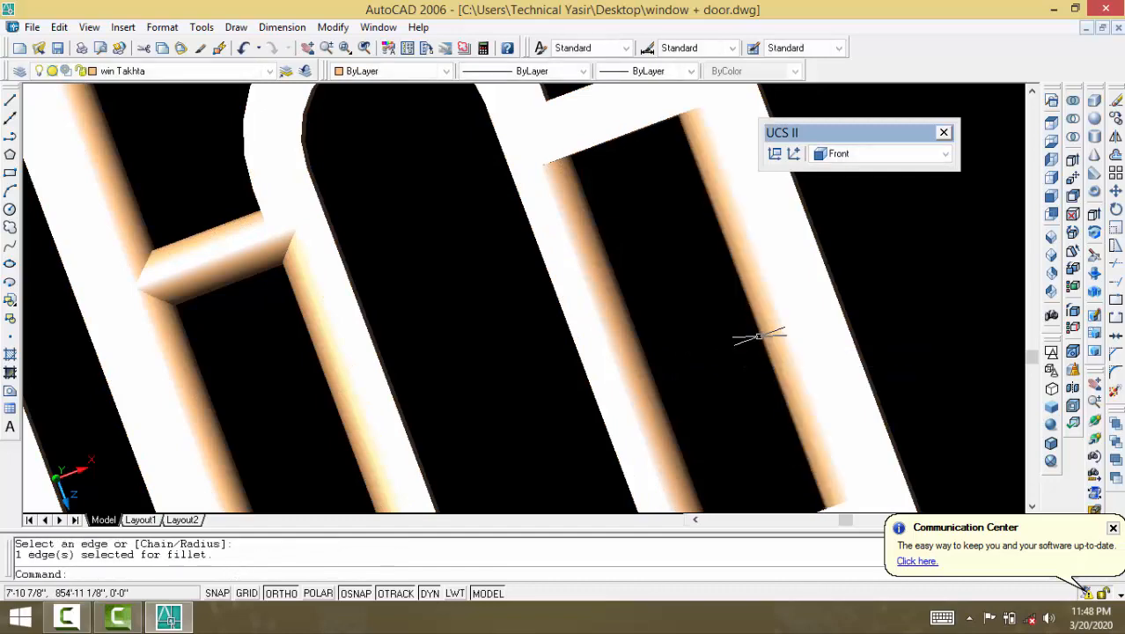
Step: Fillet the upper short edge of the same narrow rectangular opening at 1" radius
{"action": "key", "text": "Return"}
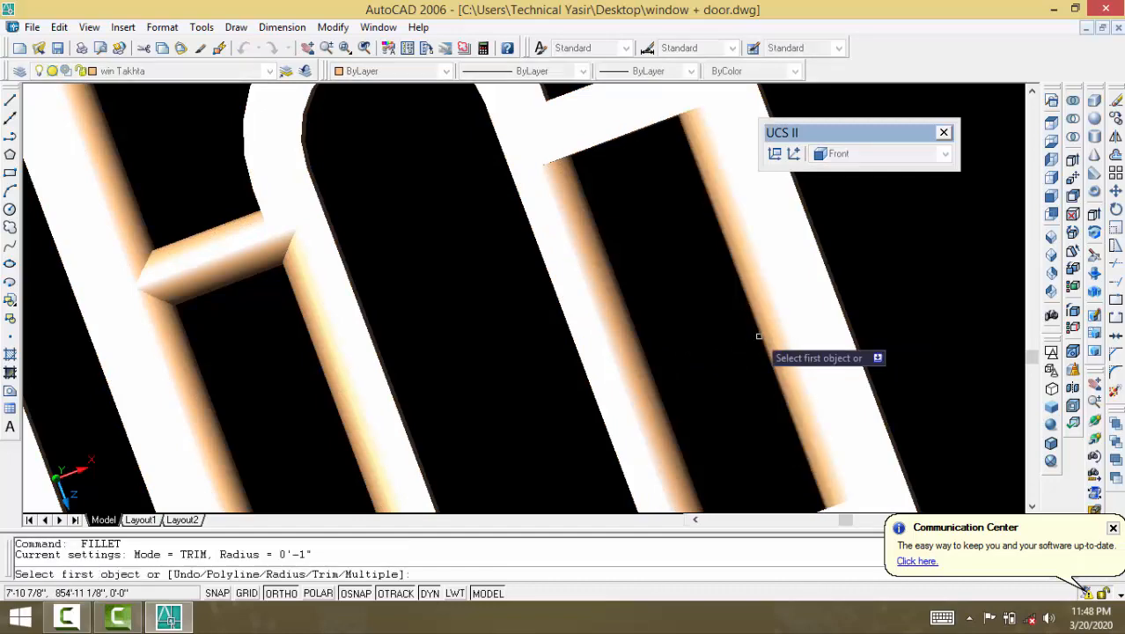
{"action": "left_click", "coordinate": [636, 134]}
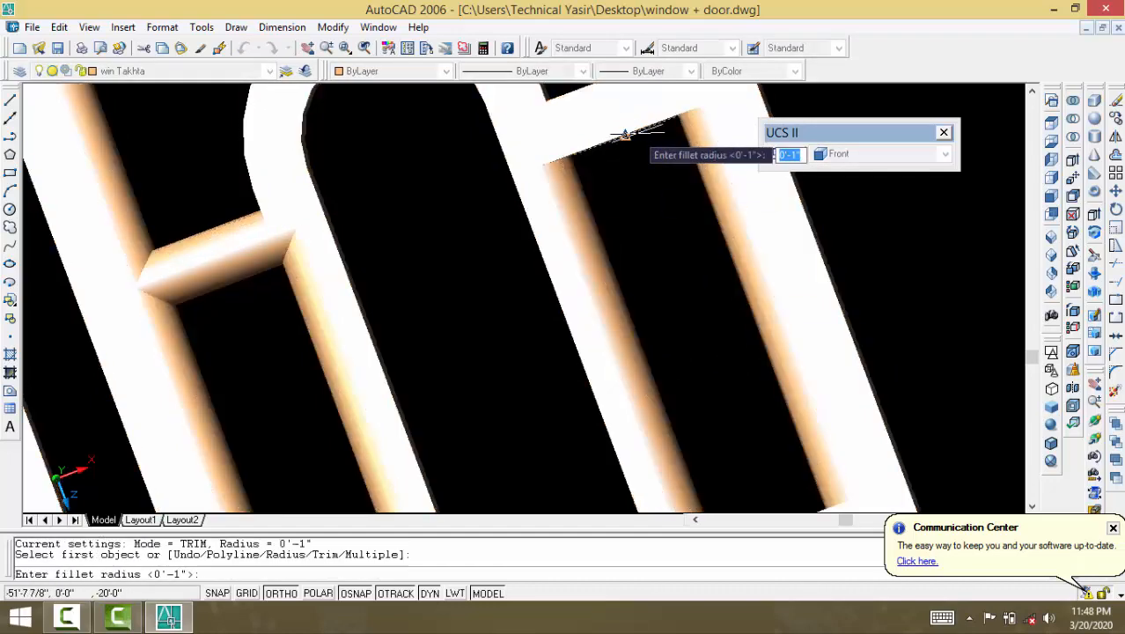
{"action": "key", "text": "Return"}
{"action": "key", "text": "Return"}
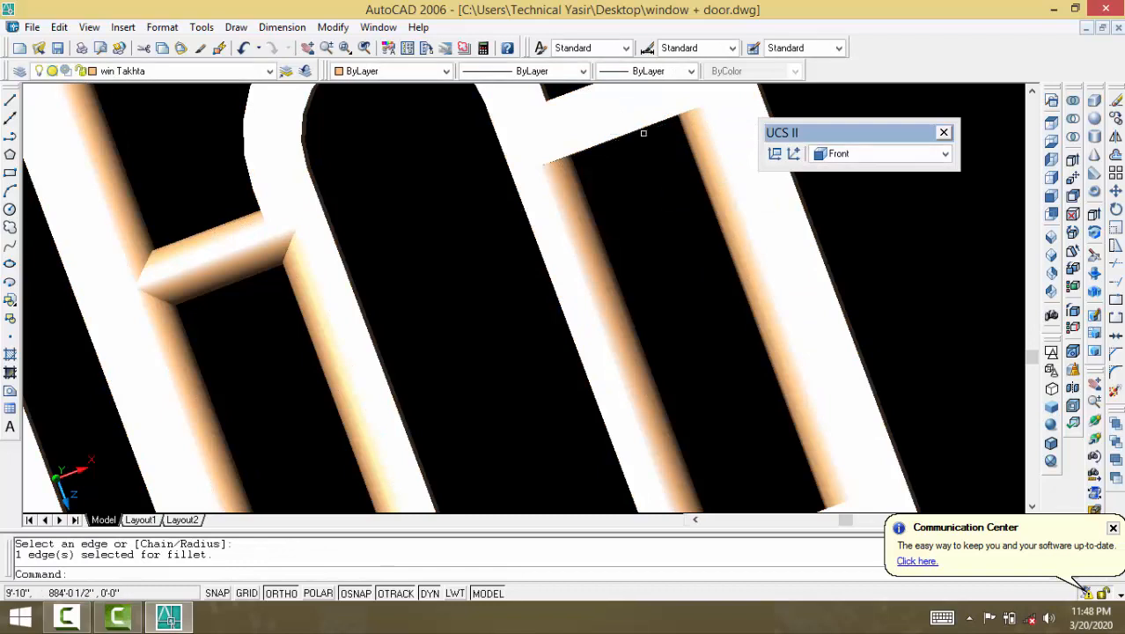
Step: Turn on the win Design and win chwkat layers, keeping win Takhta as the current layer
{"action": "scroll", "coordinate": [672, 145], "scroll_direction": "down", "scroll_amount": 5}
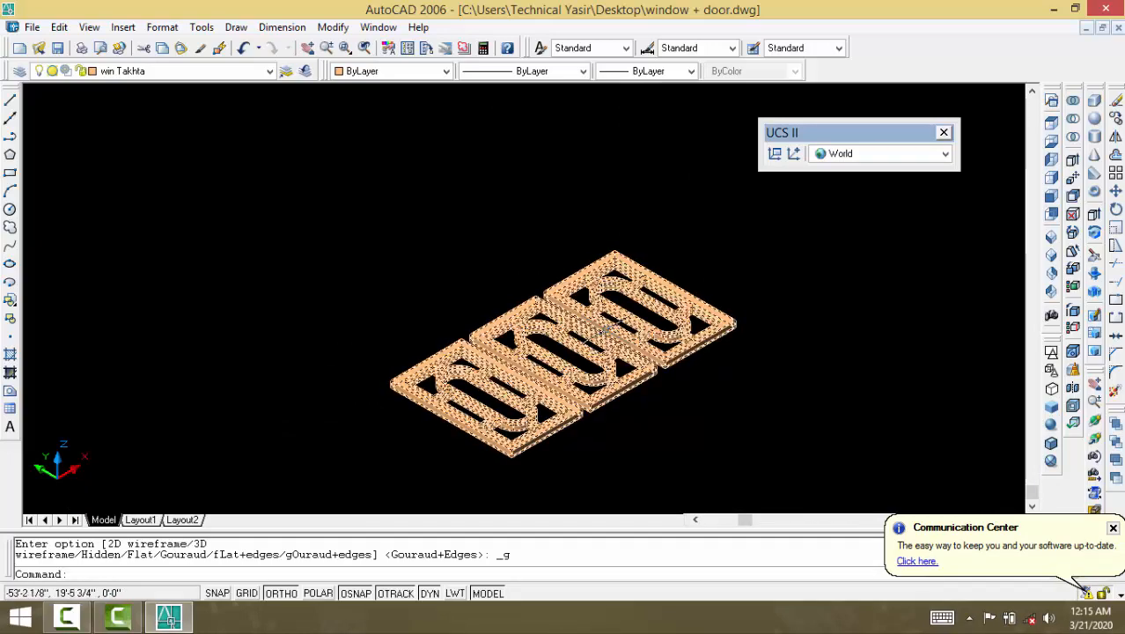
{"action": "scroll", "coordinate": [599, 358], "scroll_direction": "up", "scroll_amount": 6}
{"action": "scroll", "coordinate": [611, 345], "scroll_direction": "down", "scroll_amount": 5}
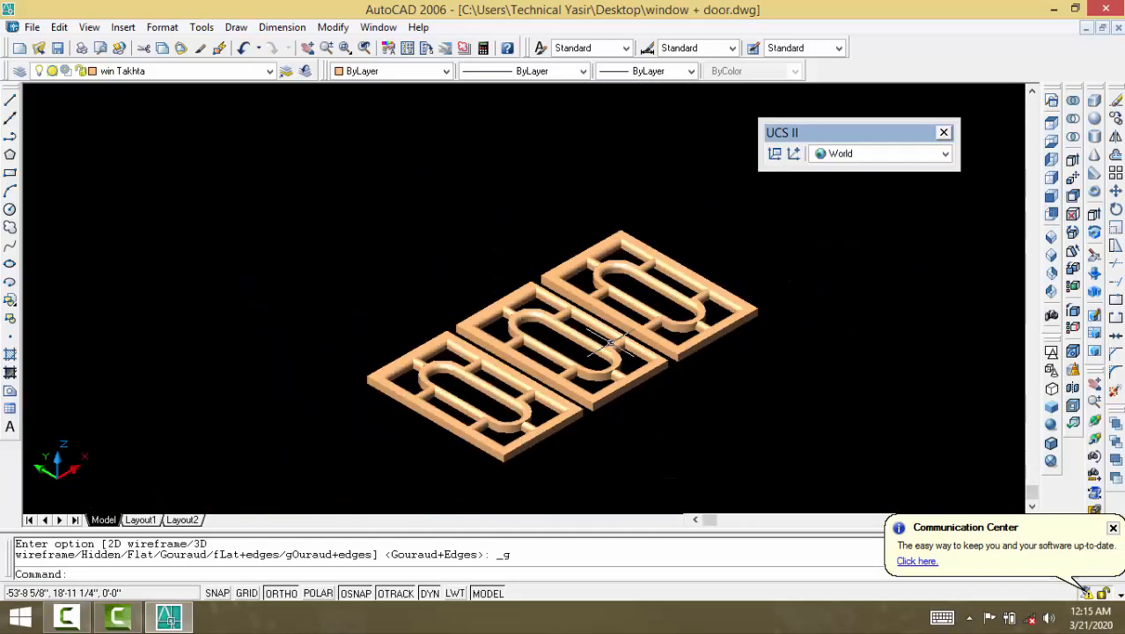
{"action": "left_click", "coordinate": [153, 72]}
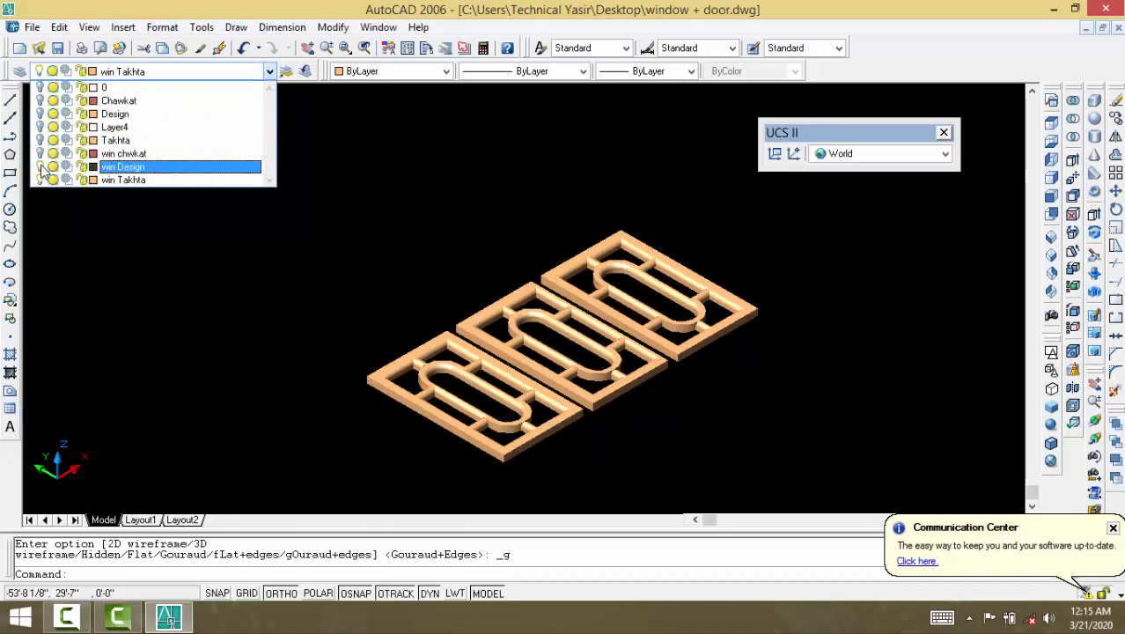
{"action": "left_click", "coordinate": [217, 183]}
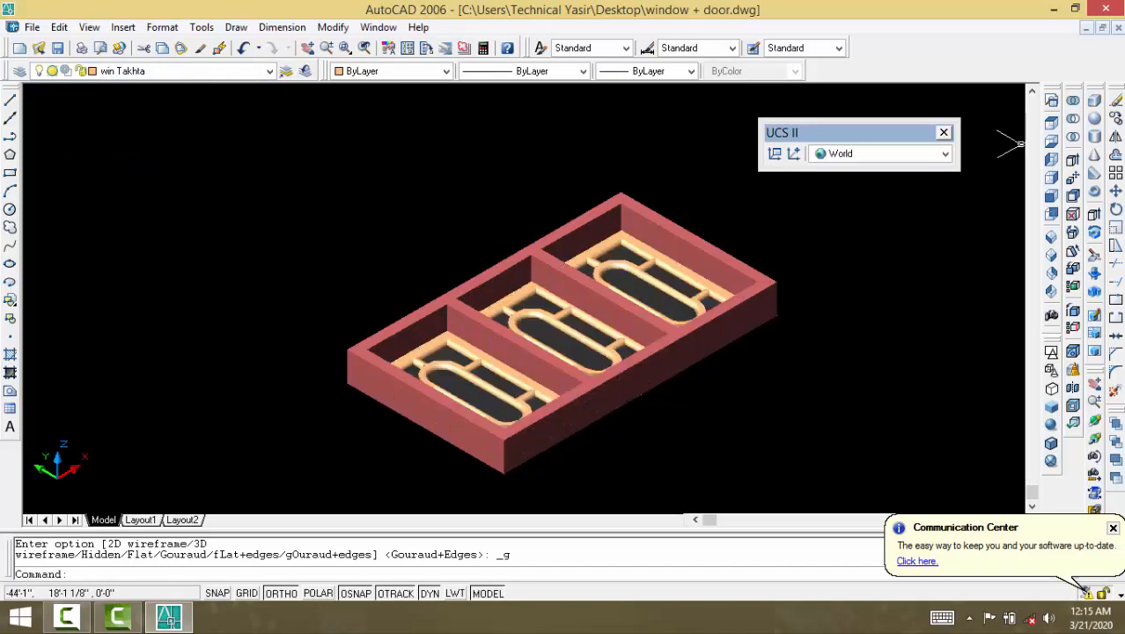
Step: Turn off the win chwkat layer and make win Design the current layer
{"action": "left_click", "coordinate": [1096, 425]}
{"action": "left_click_drag", "start_coordinate": [704, 204], "coordinate": [569, 327]}
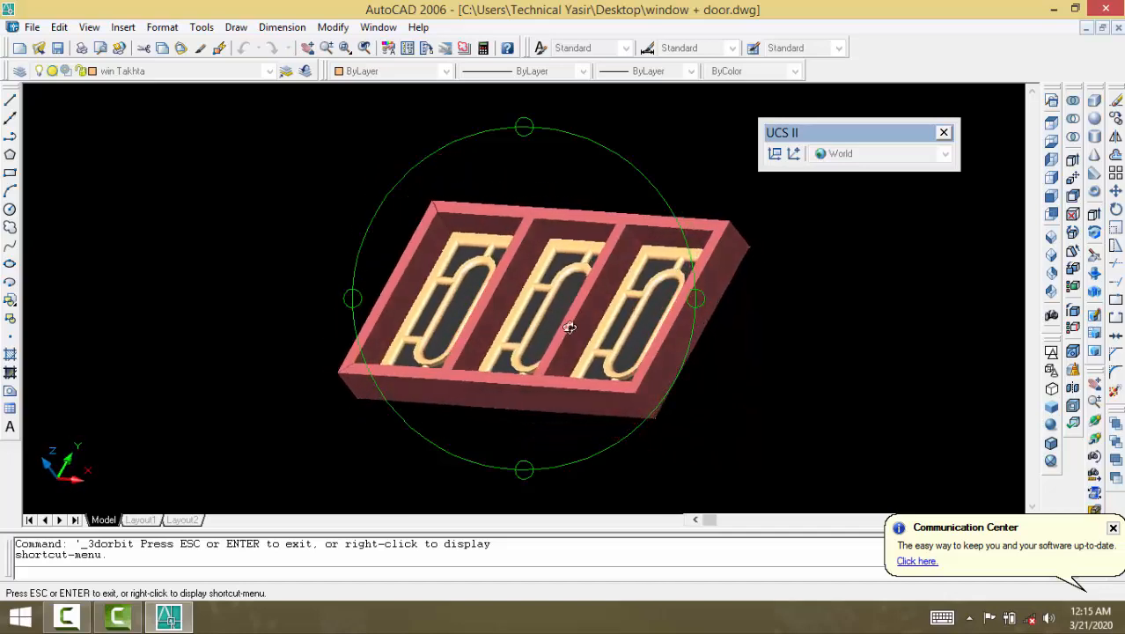
{"action": "left_click_drag", "start_coordinate": [620, 204], "coordinate": [476, 191]}
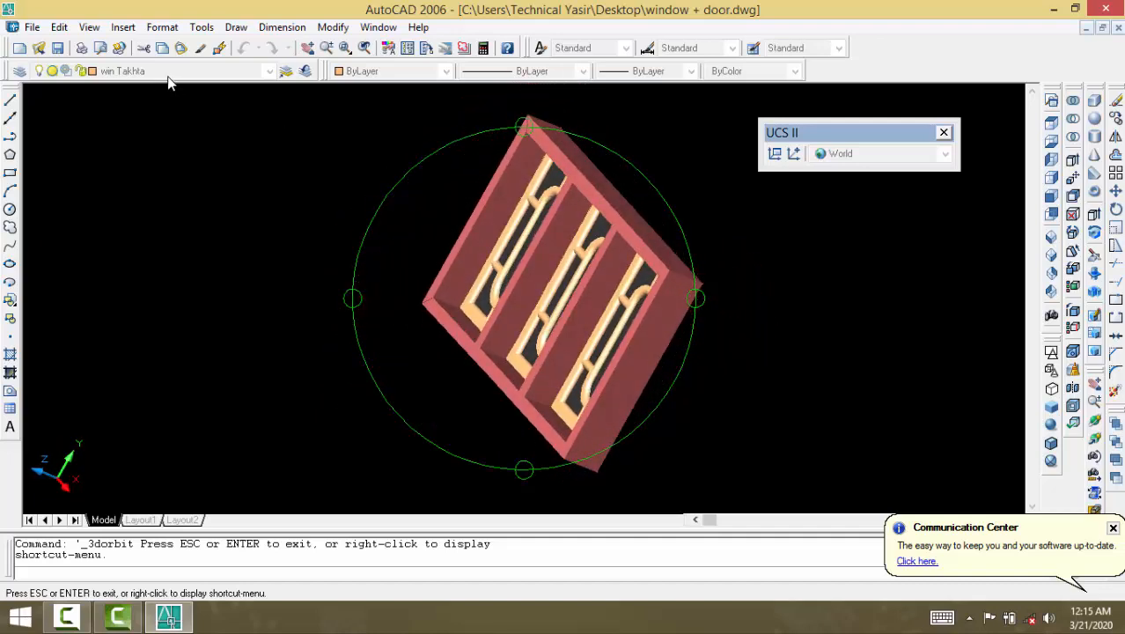
{"action": "key", "text": "Escape"}
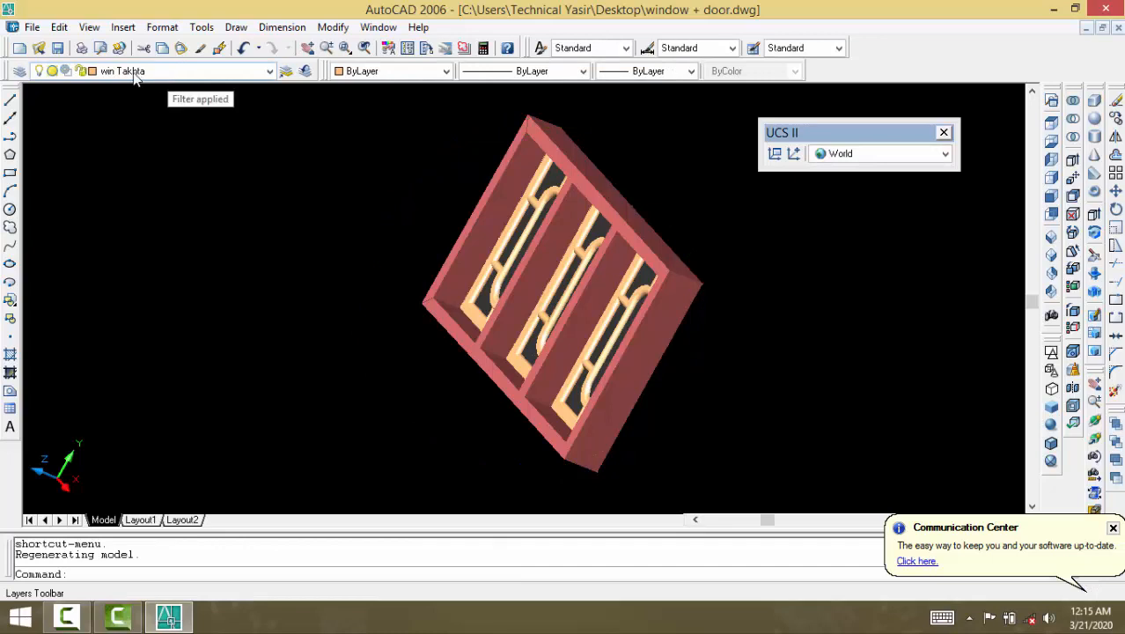
{"action": "left_click", "coordinate": [135, 72]}
{"action": "left_click", "coordinate": [40, 154]}
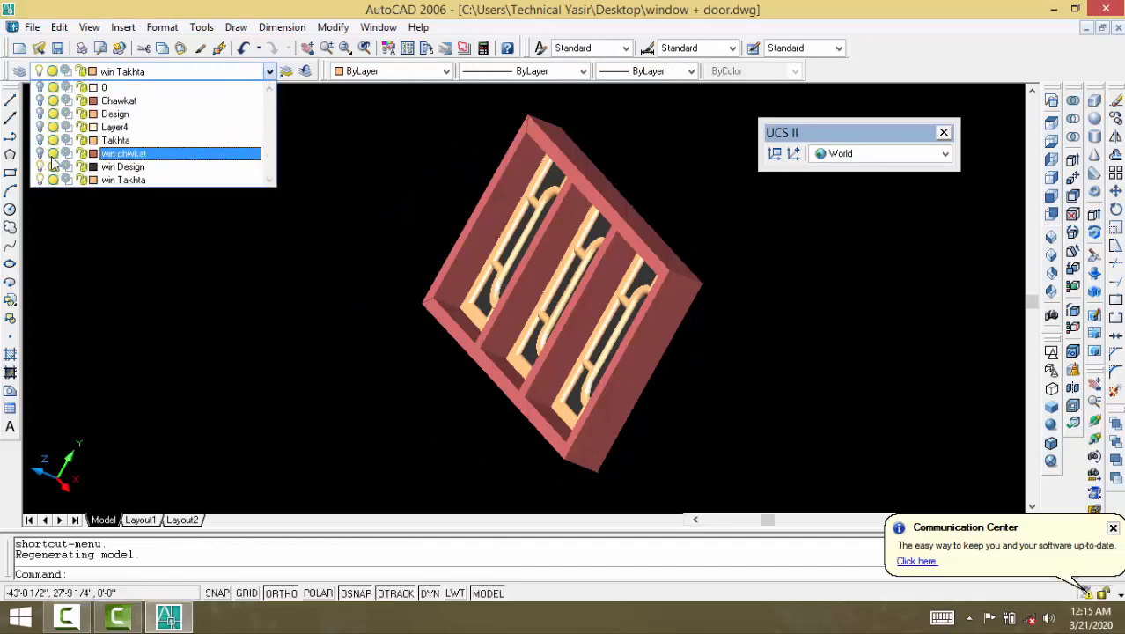
{"action": "left_click", "coordinate": [114, 167]}
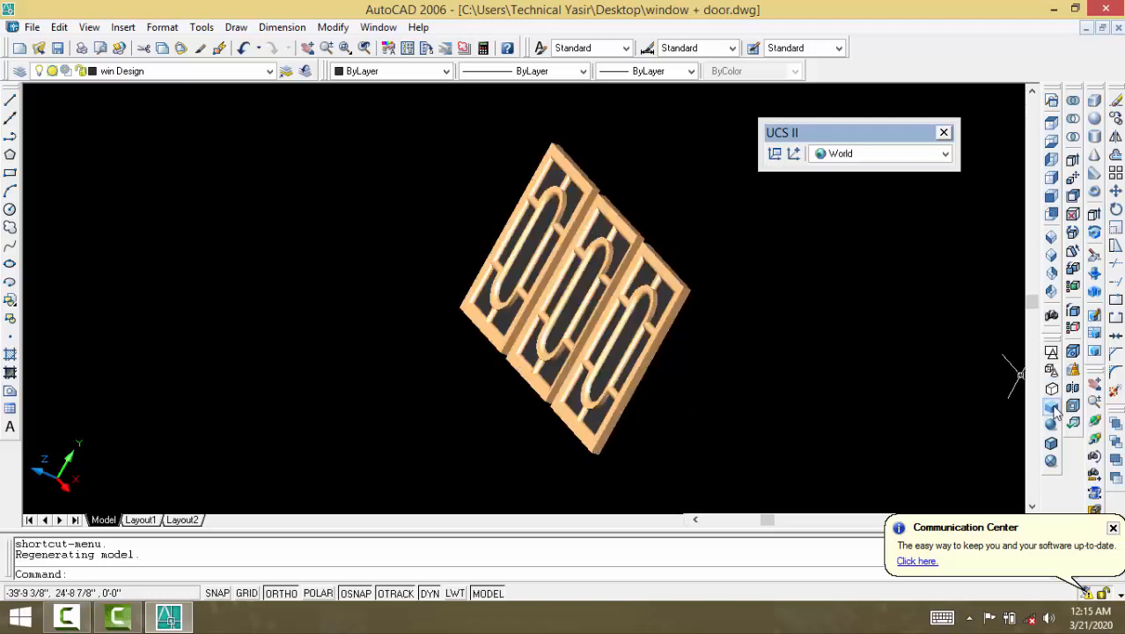
Step: Turn the win chwkat layer back on and make it the current layer
{"action": "left_click", "coordinate": [1096, 425]}
{"action": "left_click_drag", "start_coordinate": [691, 327], "coordinate": [463, 351]}
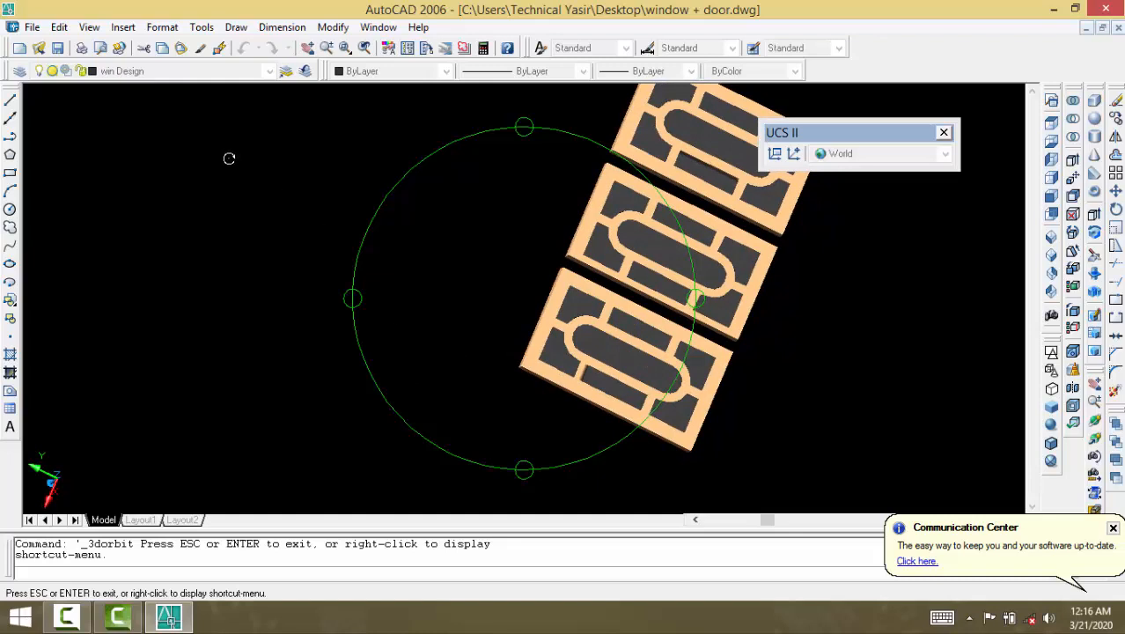
{"action": "key", "text": "Escape"}
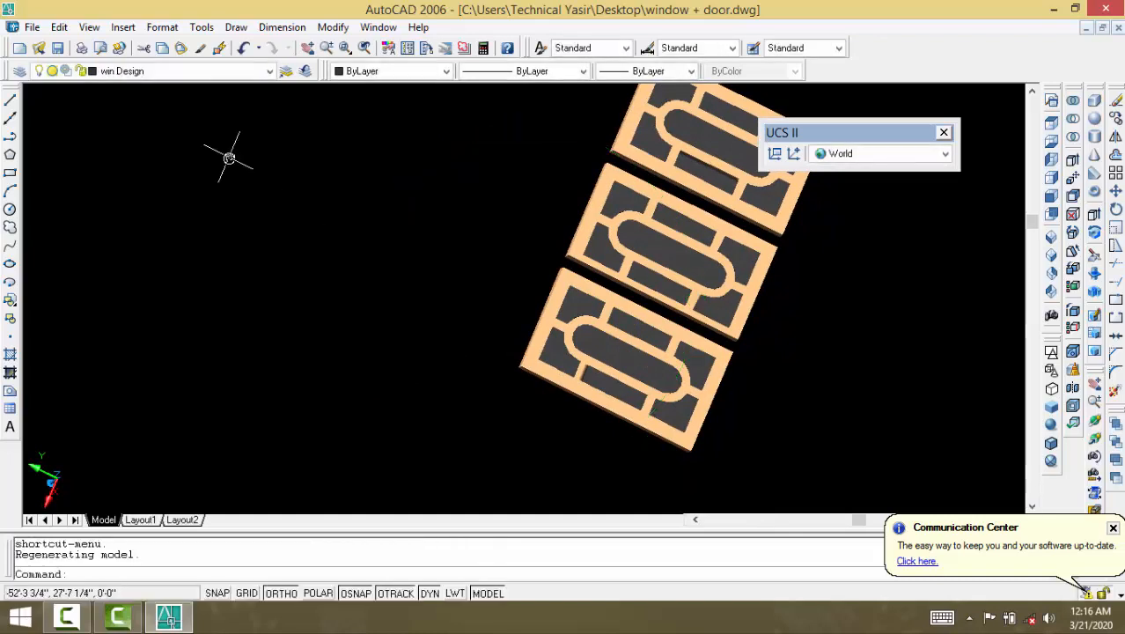
{"action": "left_click", "coordinate": [154, 72]}
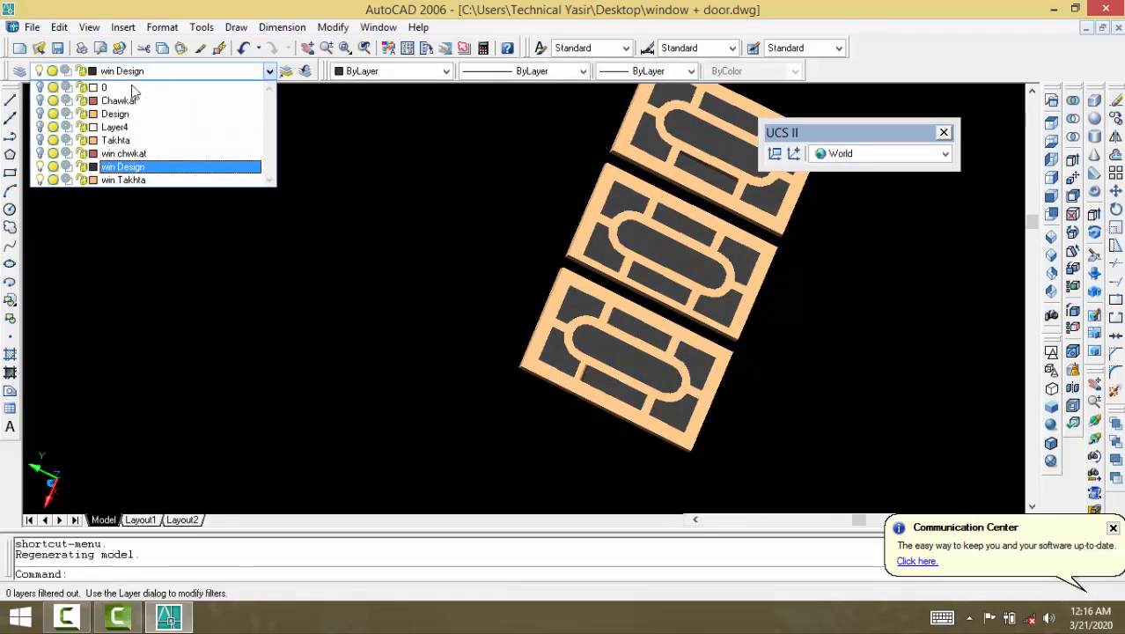
{"action": "left_click", "coordinate": [39, 152]}
{"action": "left_click", "coordinate": [108, 154]}
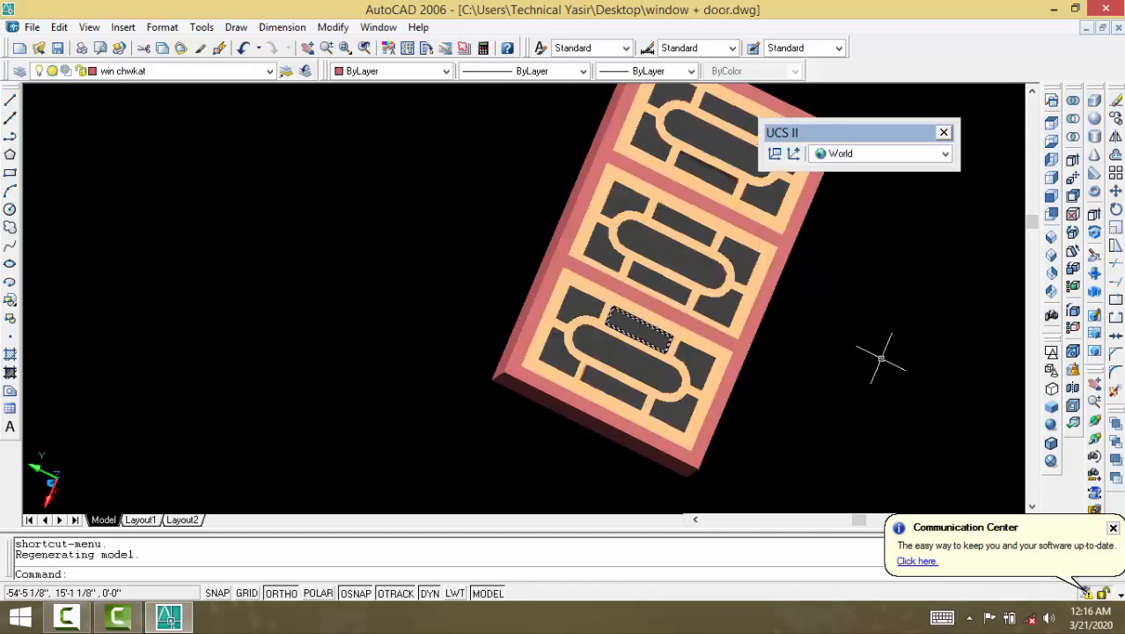
Step: Examine the assembled window's frame, panels and infills from several angles, ending in the southwest isometric view
{"action": "left_click", "coordinate": [1096, 424]}
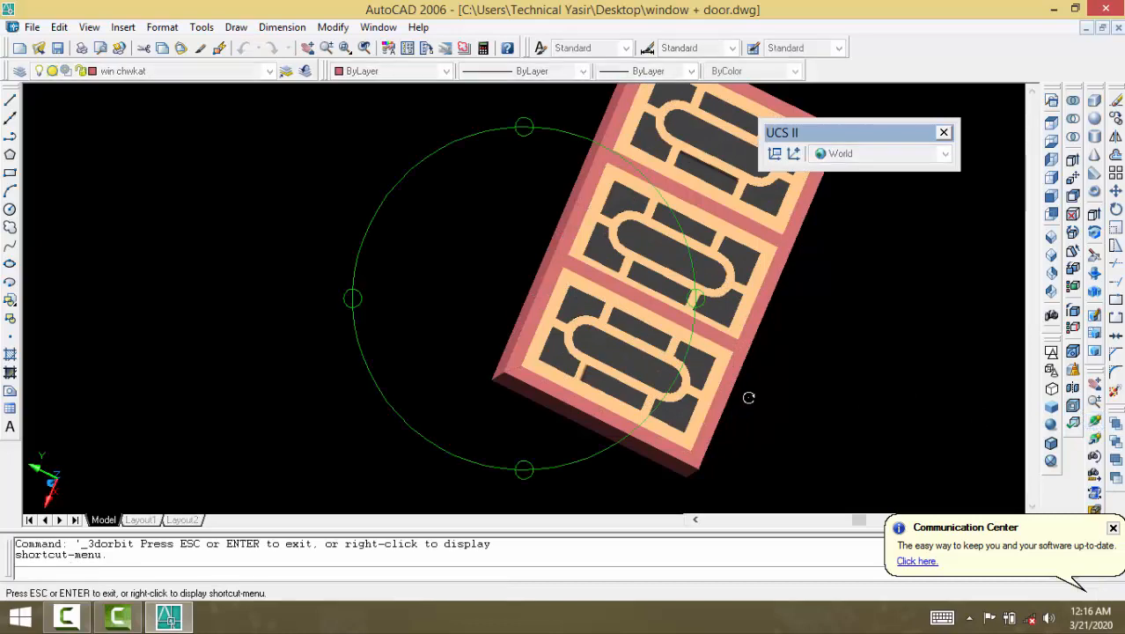
{"action": "left_click_drag", "start_coordinate": [748, 395], "coordinate": [550, 103]}
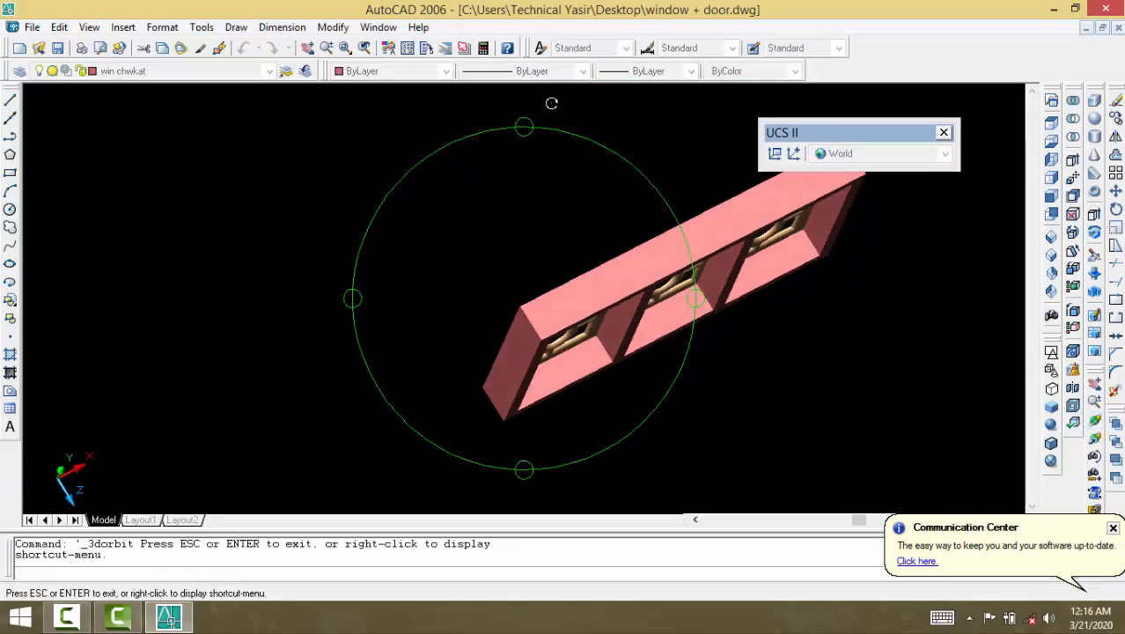
{"action": "left_click_drag", "start_coordinate": [666, 286], "coordinate": [468, 222]}
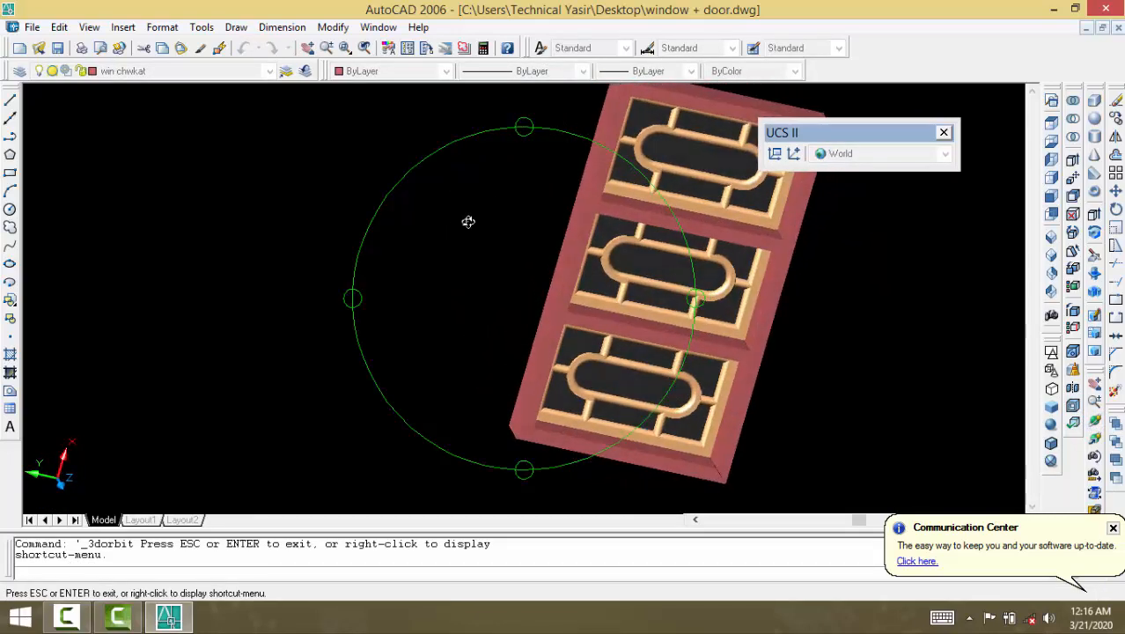
{"action": "left_click_drag", "start_coordinate": [730, 136], "coordinate": [751, 428]}
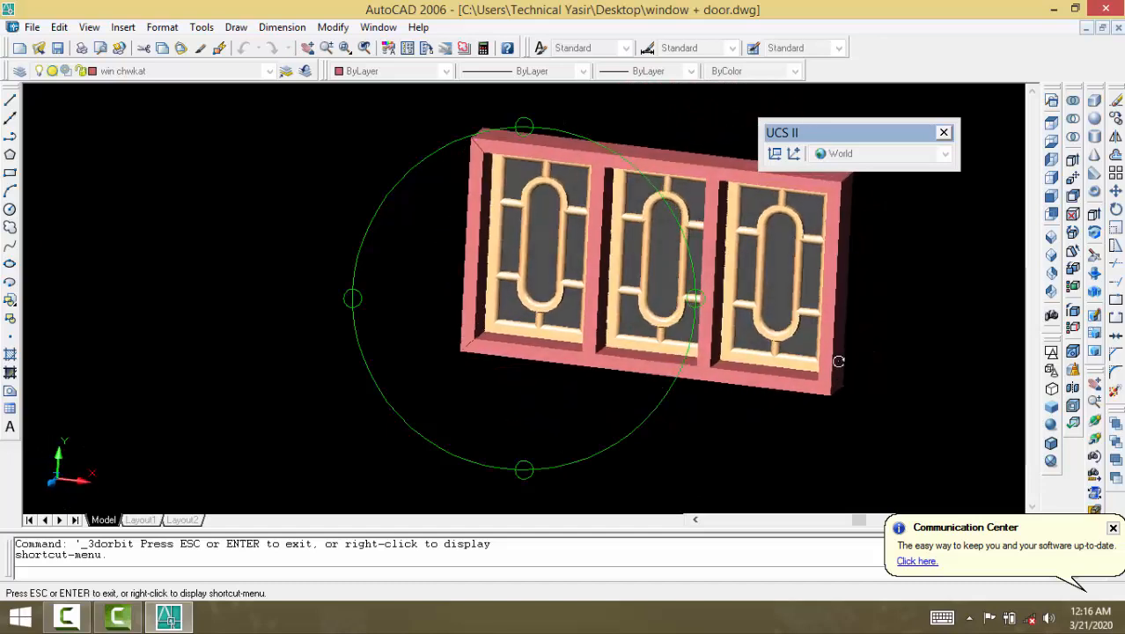
{"action": "left_click_drag", "start_coordinate": [837, 360], "coordinate": [639, 386]}
{"action": "left_click_drag", "start_coordinate": [708, 371], "coordinate": [785, 338]}
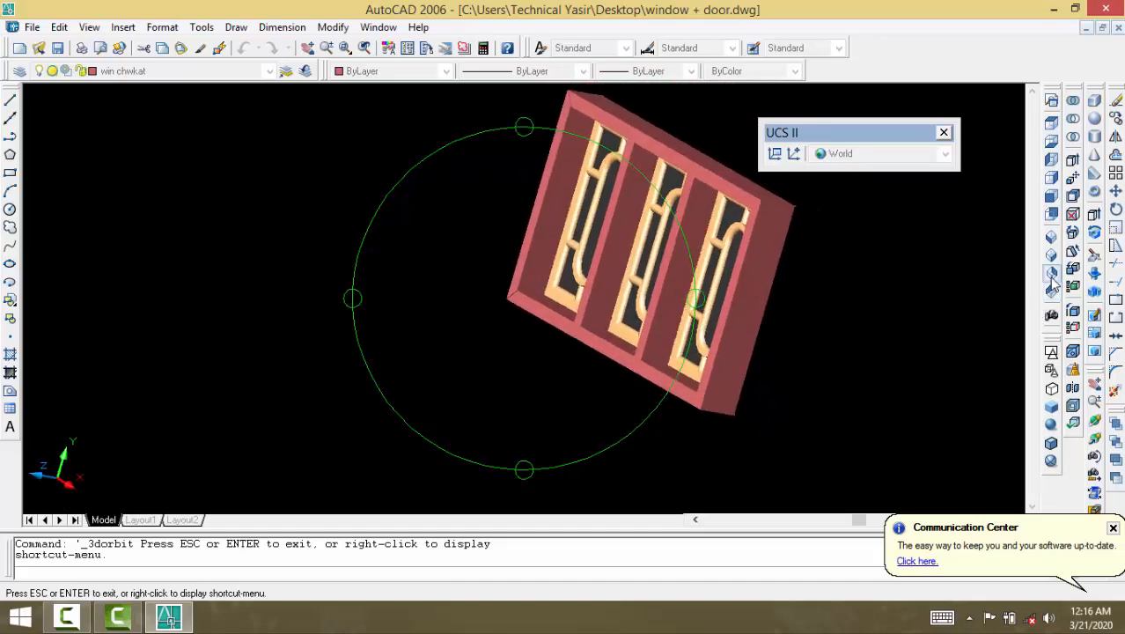
{"action": "left_click", "coordinate": [1051, 236]}
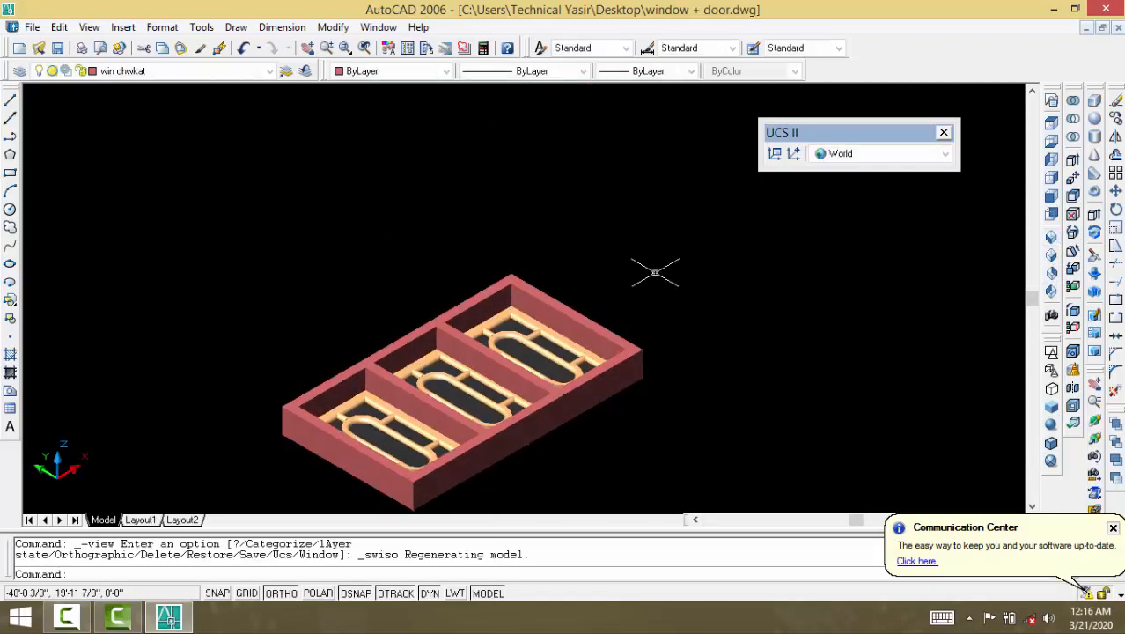